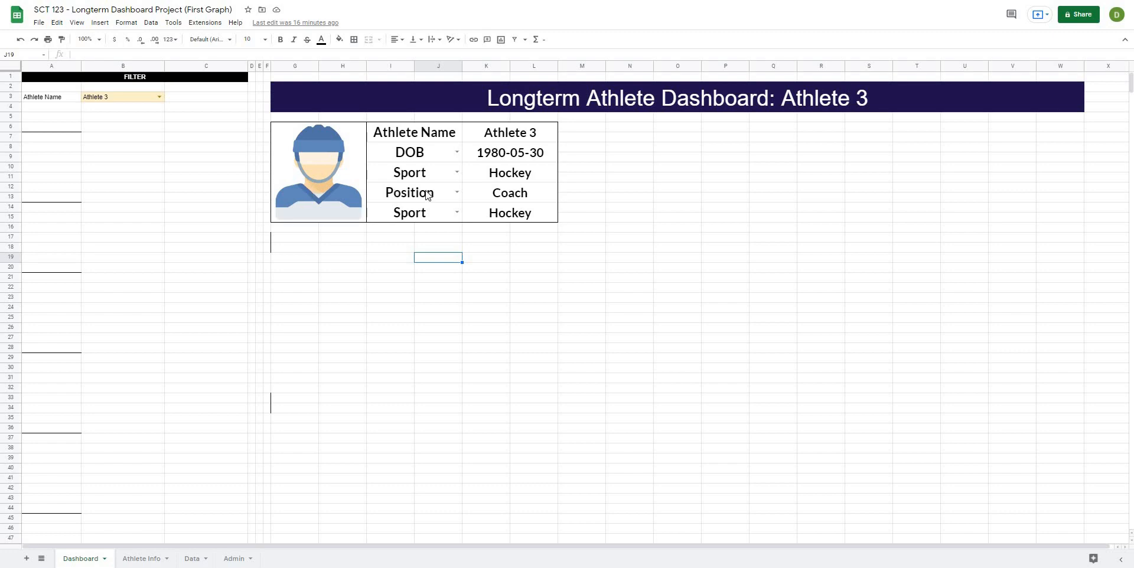
Change the label below DOB in the athlete info card from the dropdown to Position
left_click(457, 172)
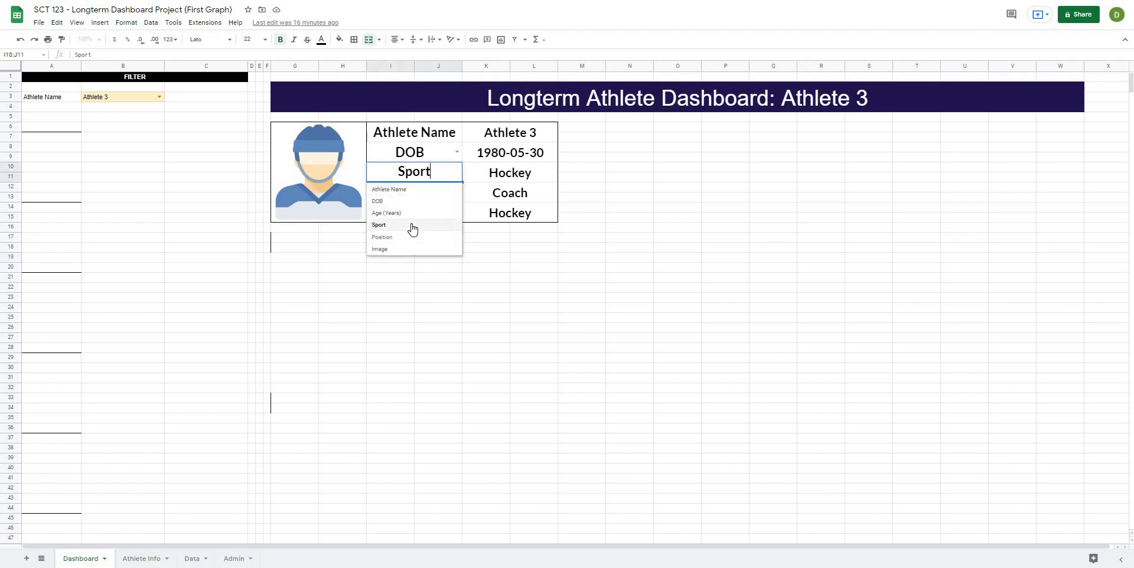
left_click(411, 236)
left_click(576, 258)
left_click(516, 176)
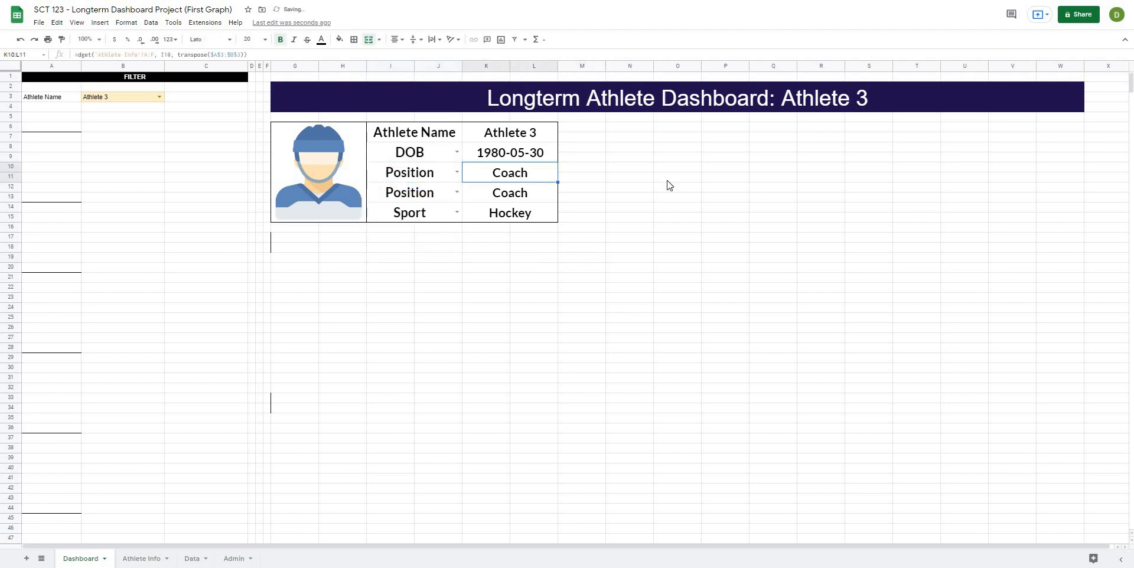
left_click(668, 177)
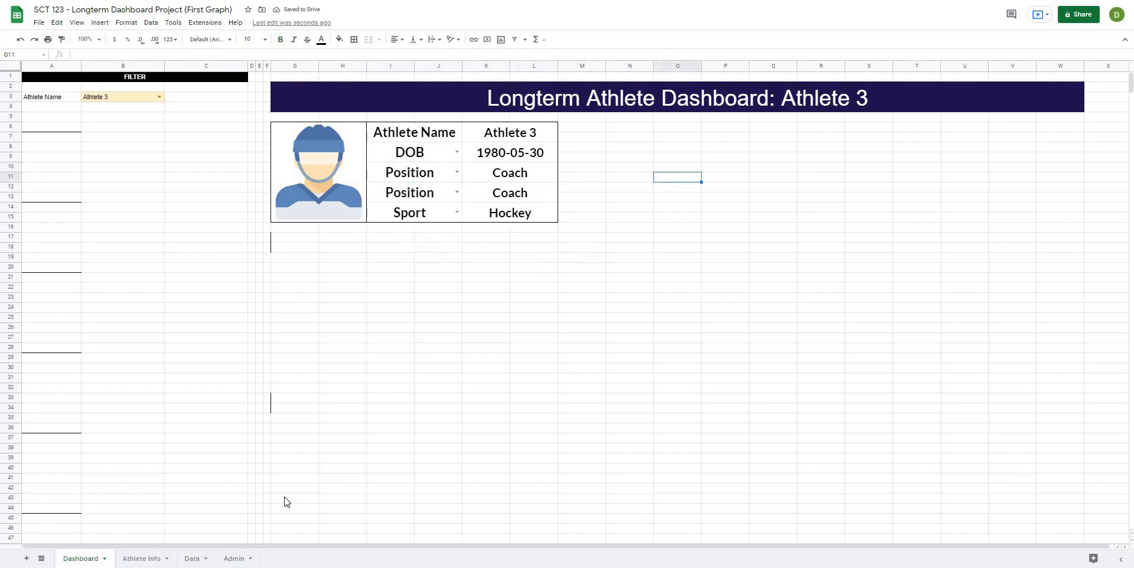
Review the Athlete Info, Data and Admin sheets, then return to the Dashboard sheet
left_click(135, 559)
left_click(192, 559)
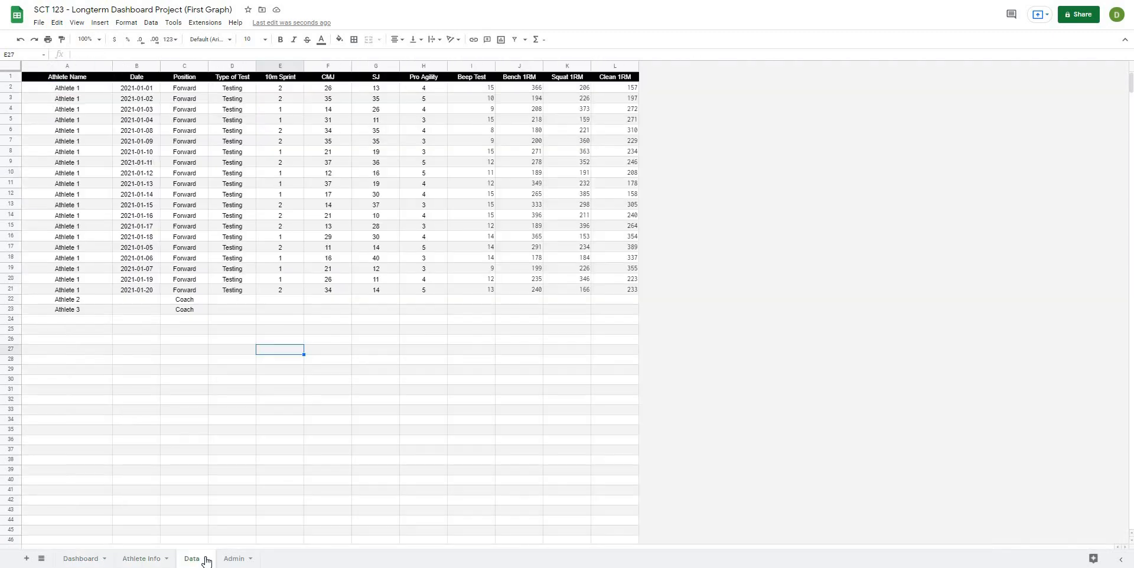
left_click(231, 559)
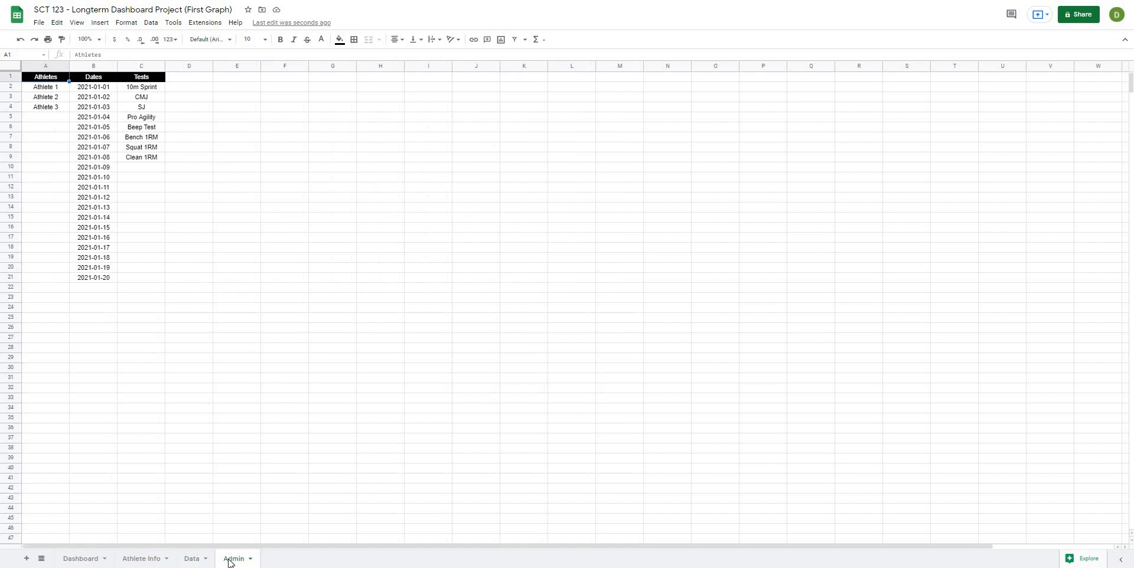
left_click(80, 559)
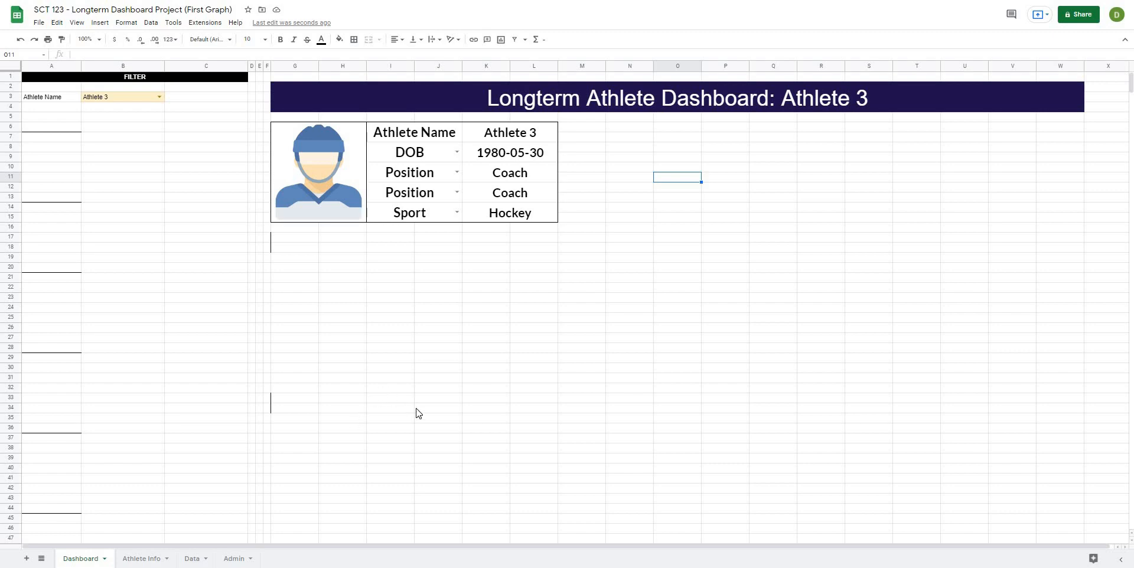
left_click(406, 440)
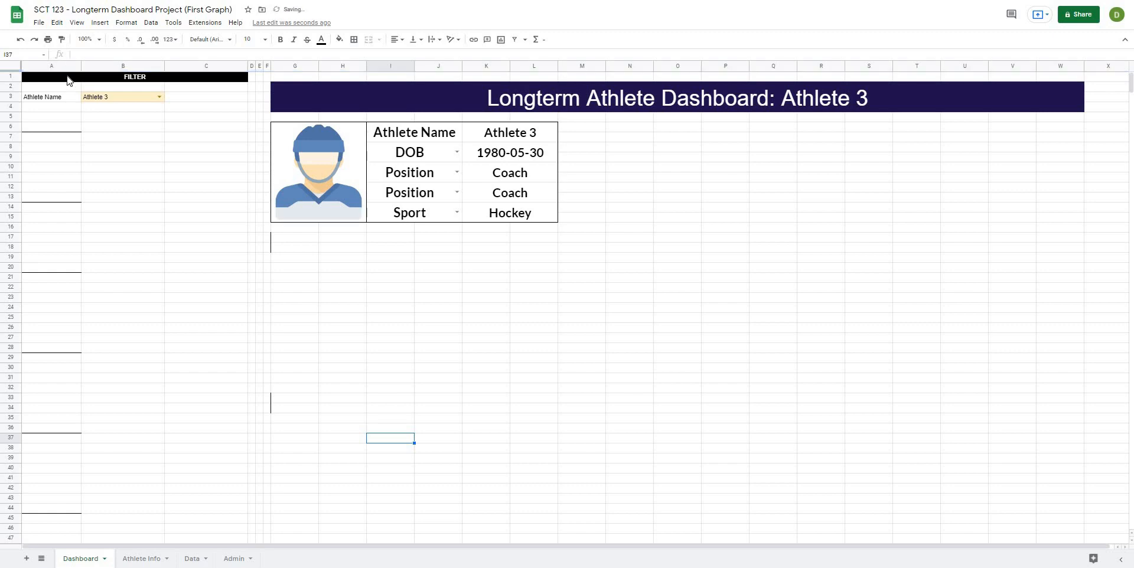
left_click_drag(68, 76, 125, 277)
left_click_drag(125, 507, 120, 540)
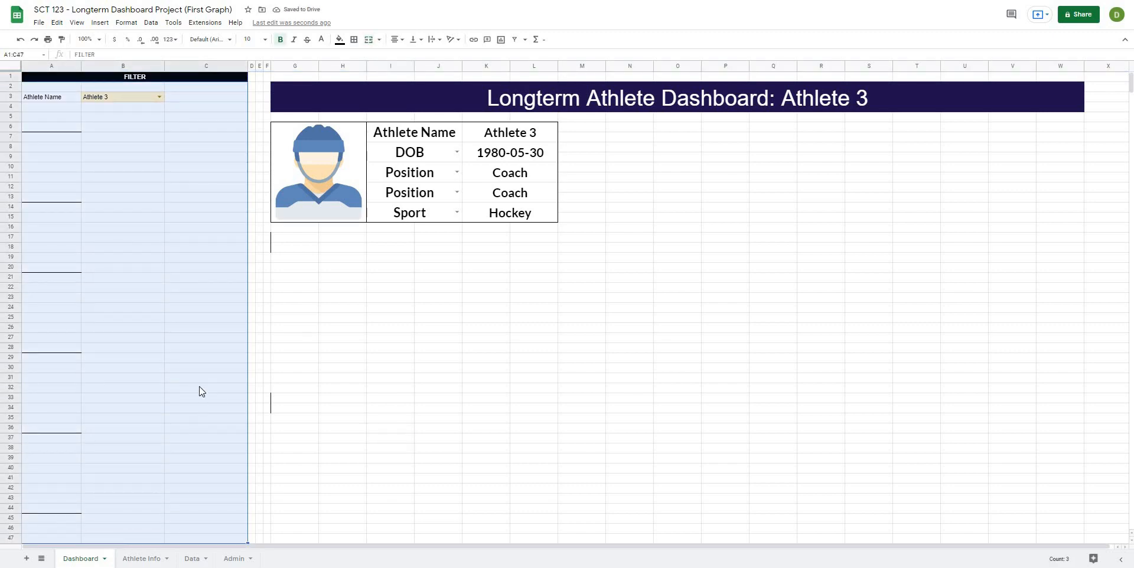
left_click(384, 371)
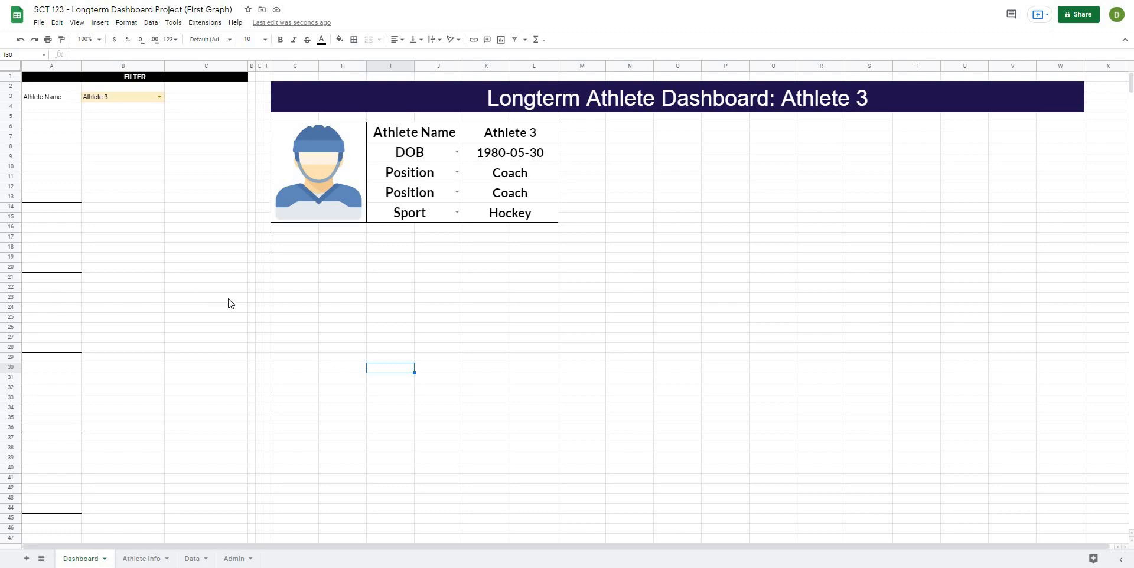
left_click(435, 299)
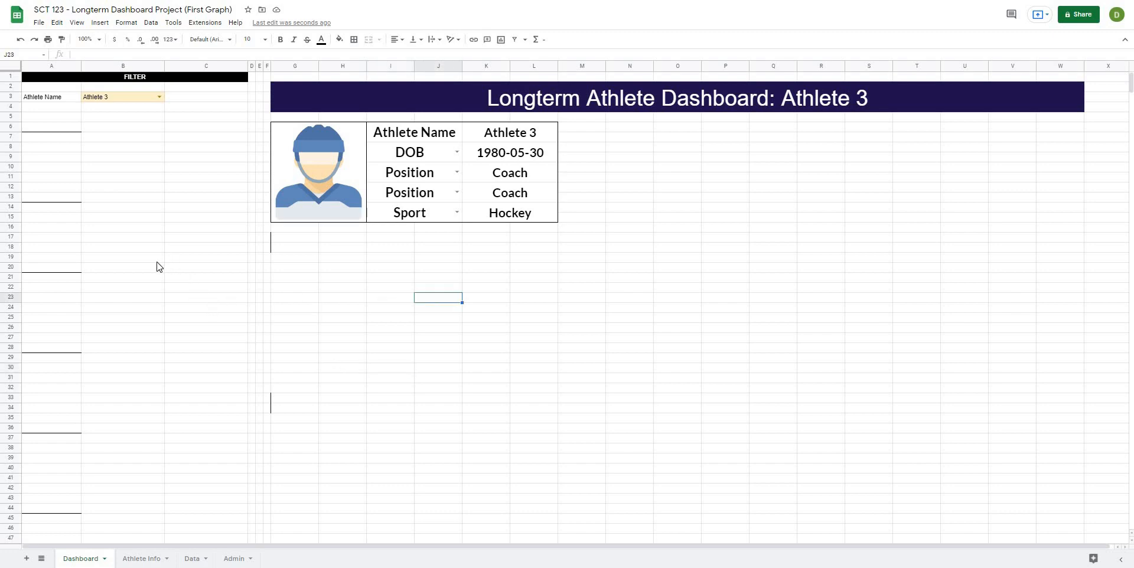
Fill cells A7:B7 of the Dashboard sheet with black and merge them into one cell
left_click(31, 140)
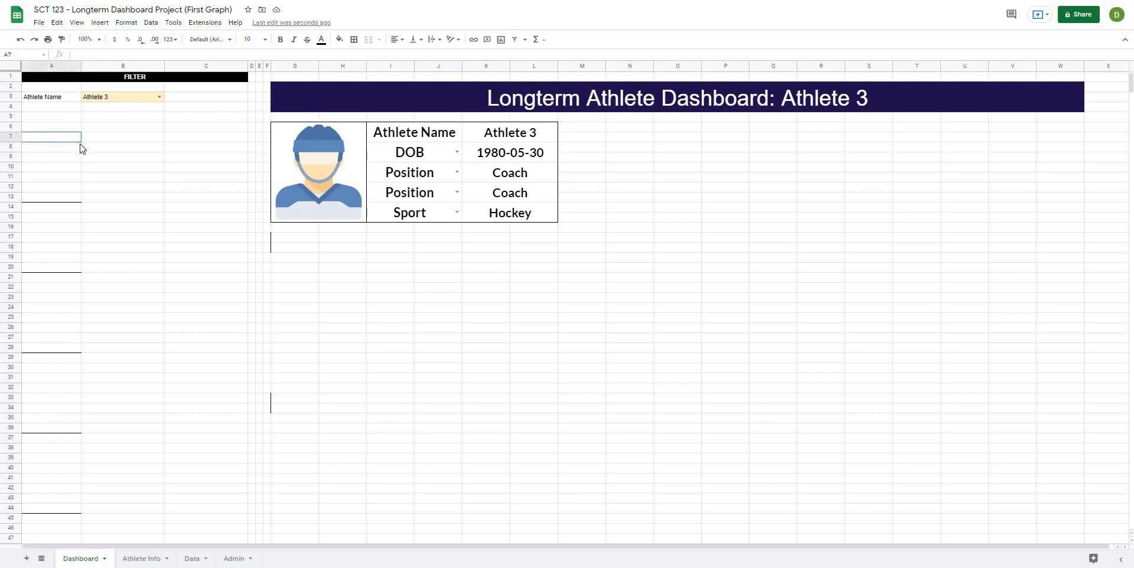
left_click(99, 158, "shift")
left_click(101, 137, "shift")
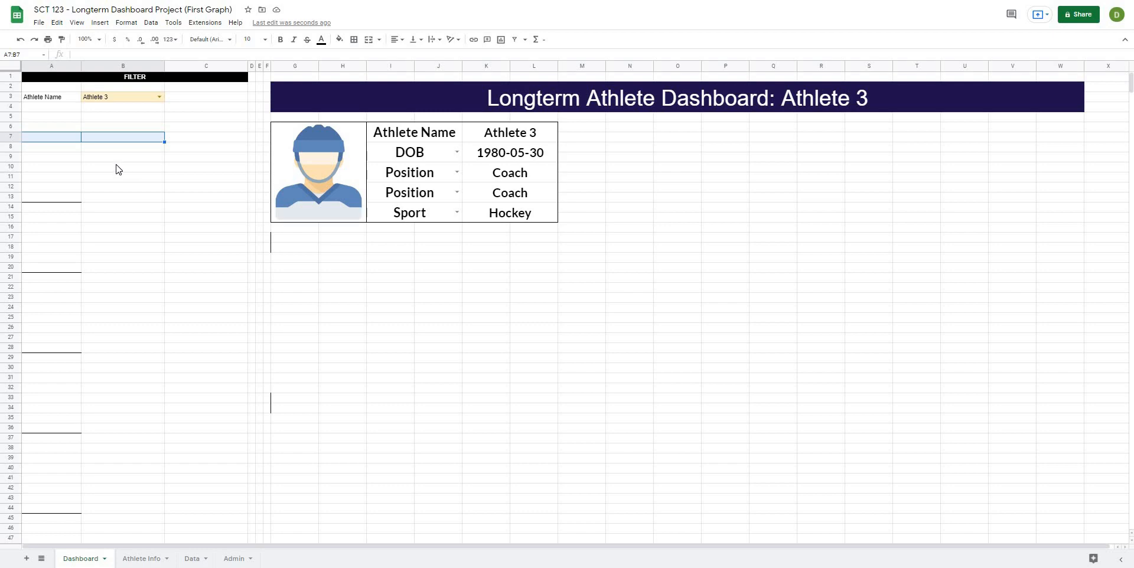
left_click(339, 39)
left_click(342, 72)
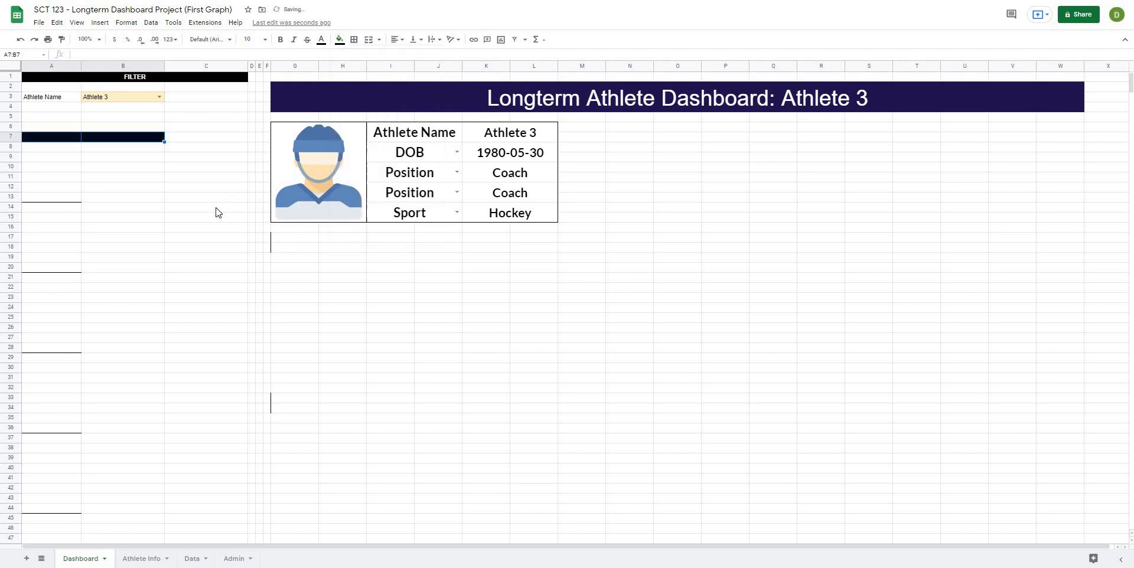
left_click(54, 139)
left_click(113, 137, "shift")
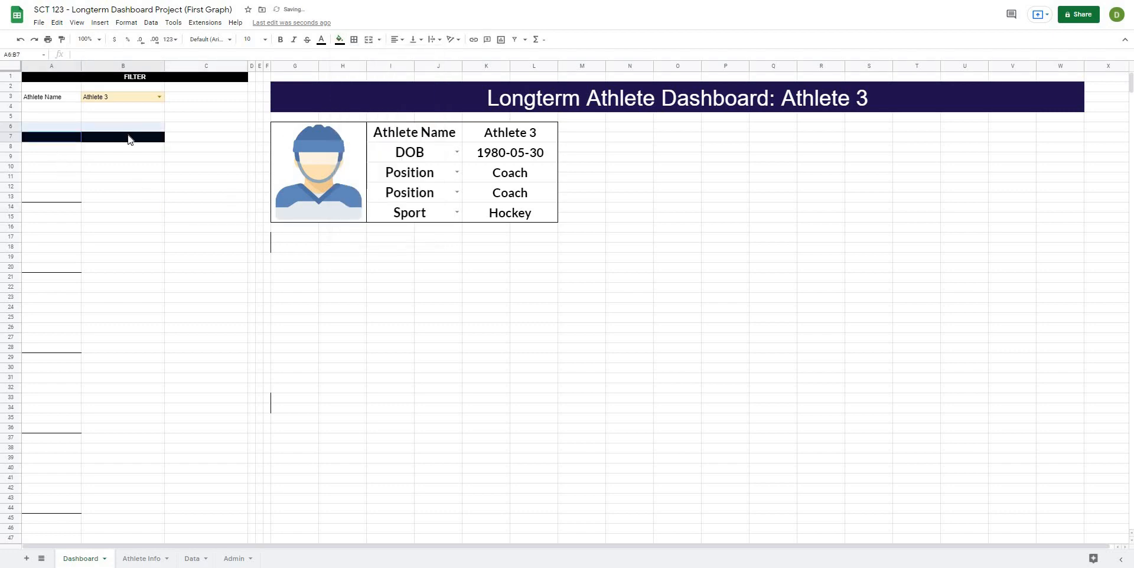
left_click(370, 40)
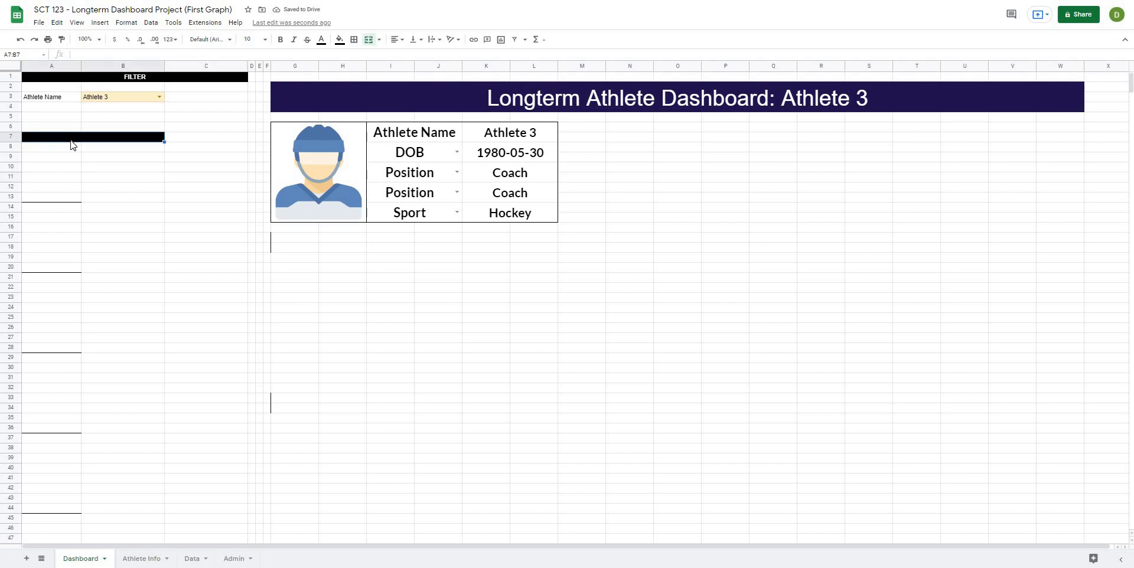
Enter the heading "Score Chart 1" in the merged cell A7:B7 and format it as white, horizontally centred text
type("Score Chart 1")
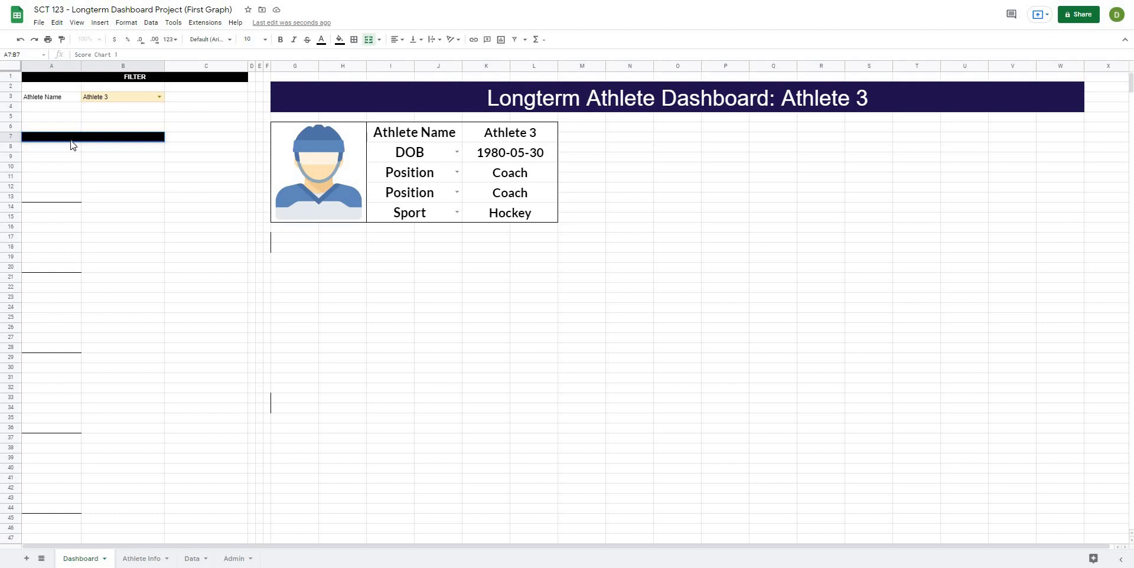
key("Return")
left_click(100, 137)
left_click(322, 39)
left_click(415, 70)
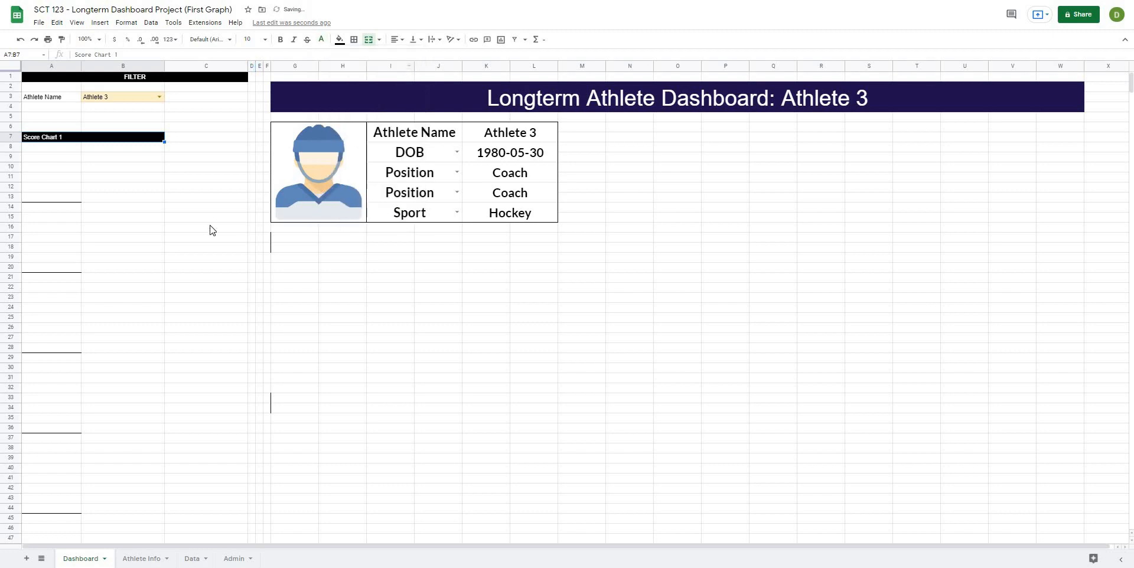
left_click(401, 44)
left_click(409, 59)
left_click(268, 372)
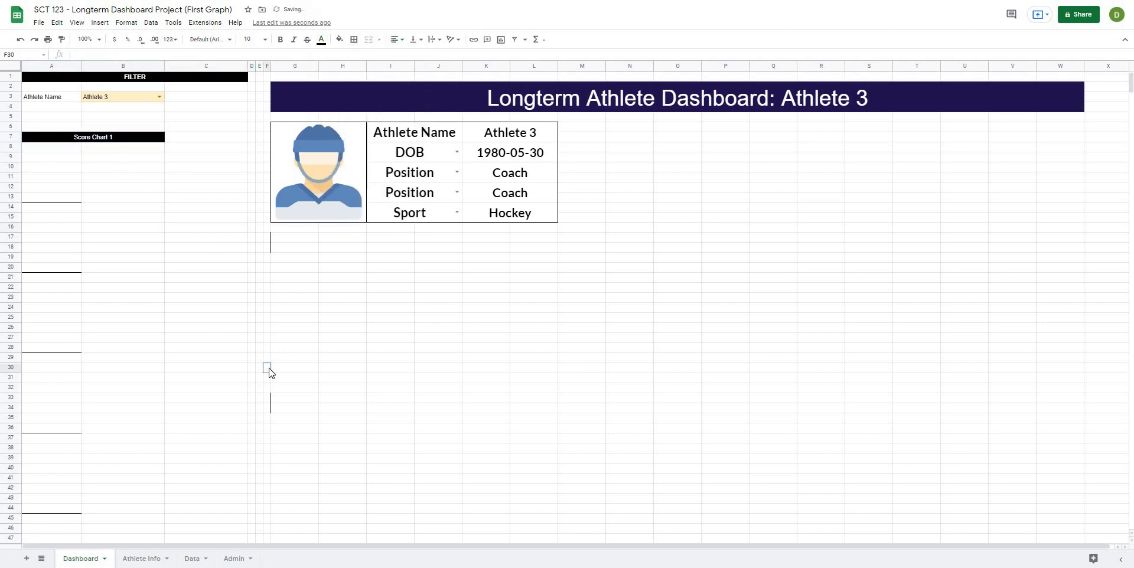
Give cell C7 beside the Score Chart 1 heading an outer border and a yellow fill
left_click(93, 140)
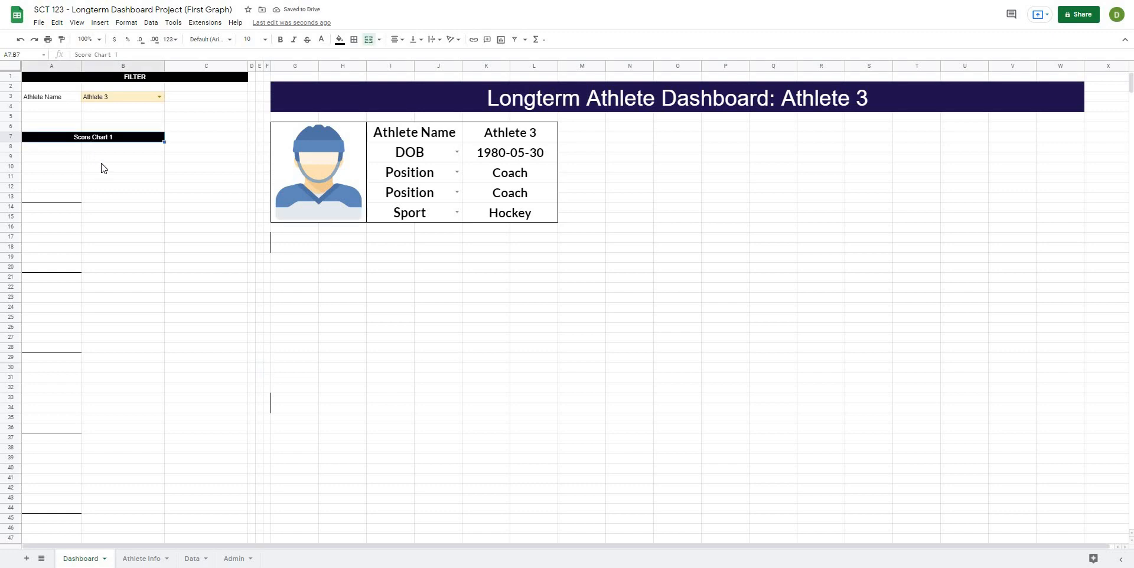
left_click(149, 169)
left_click(216, 142)
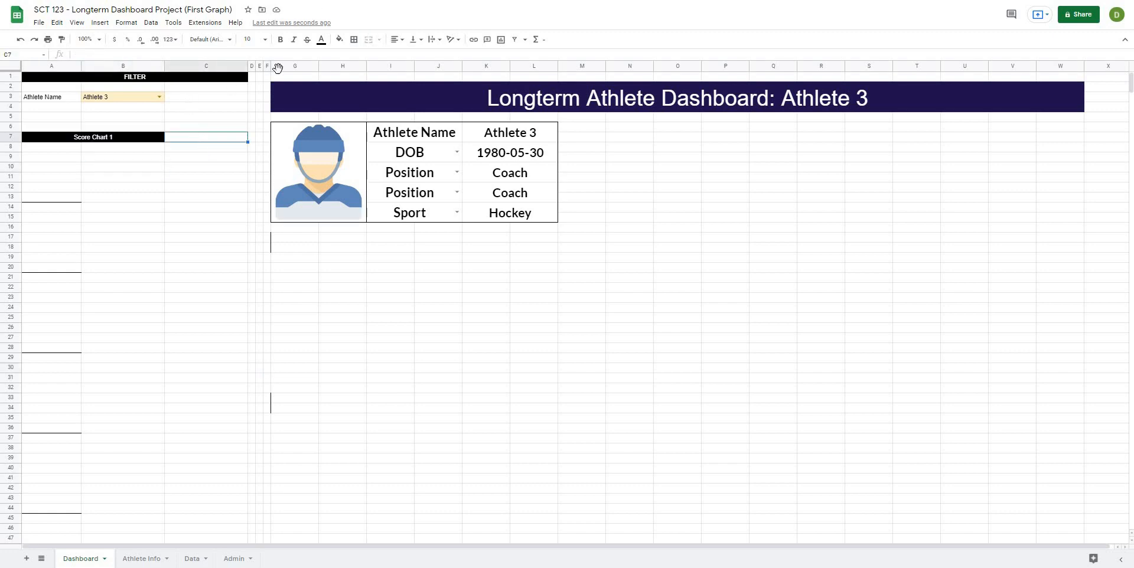
left_click(354, 40)
left_click(409, 56)
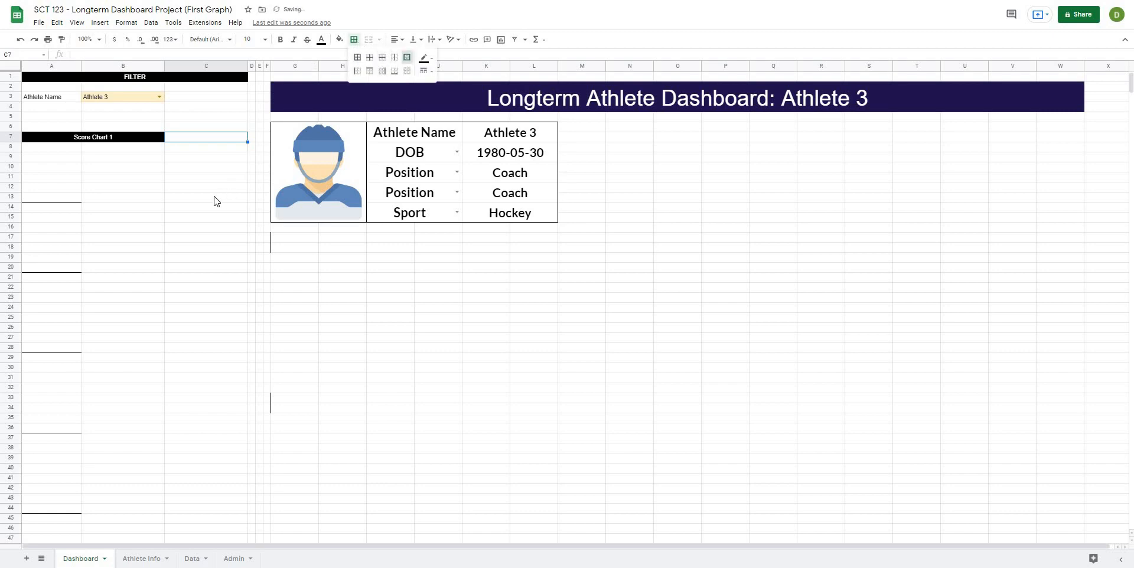
left_click(214, 198)
left_click(193, 142)
left_click(339, 39)
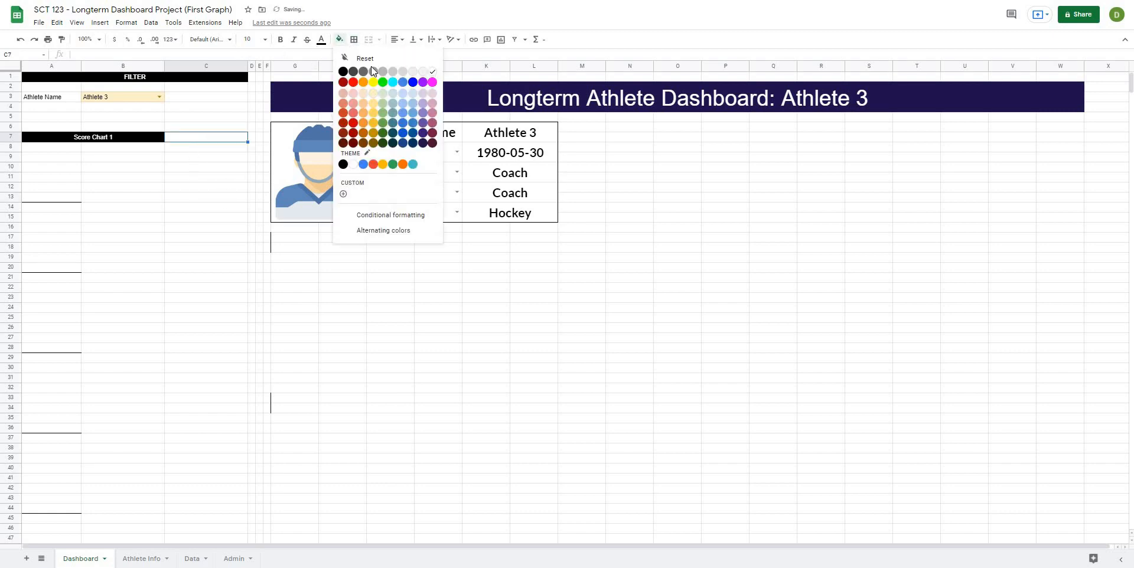
left_click(374, 89)
left_click(177, 208)
left_click(193, 144)
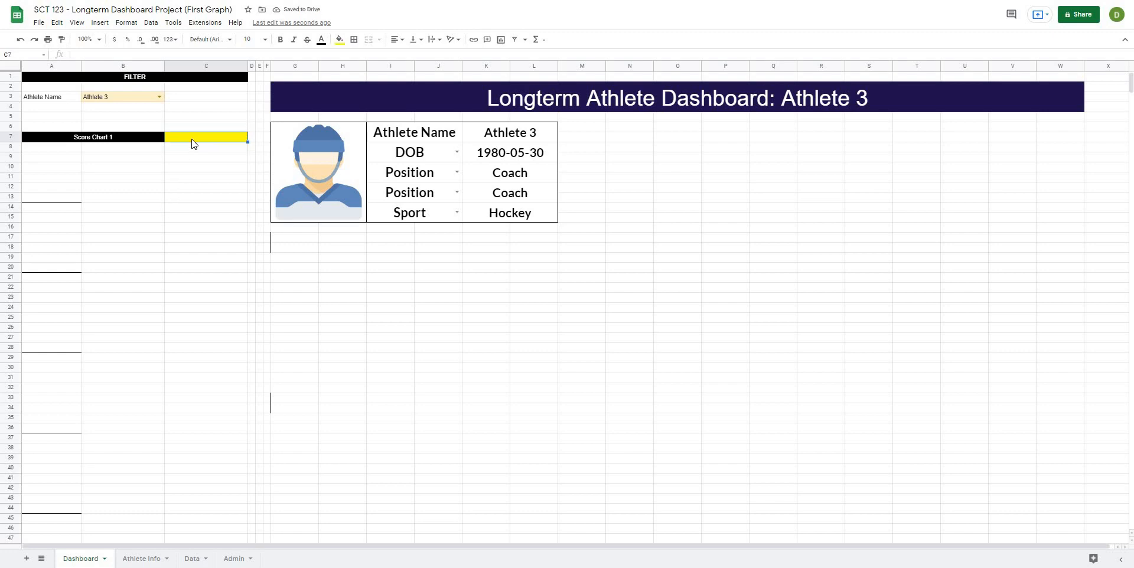
Add dropdown data validation to Dashboard cell C7 using a list from the range Admin!B2:B
left_click(185, 169)
left_click(189, 141)
left_click(152, 23)
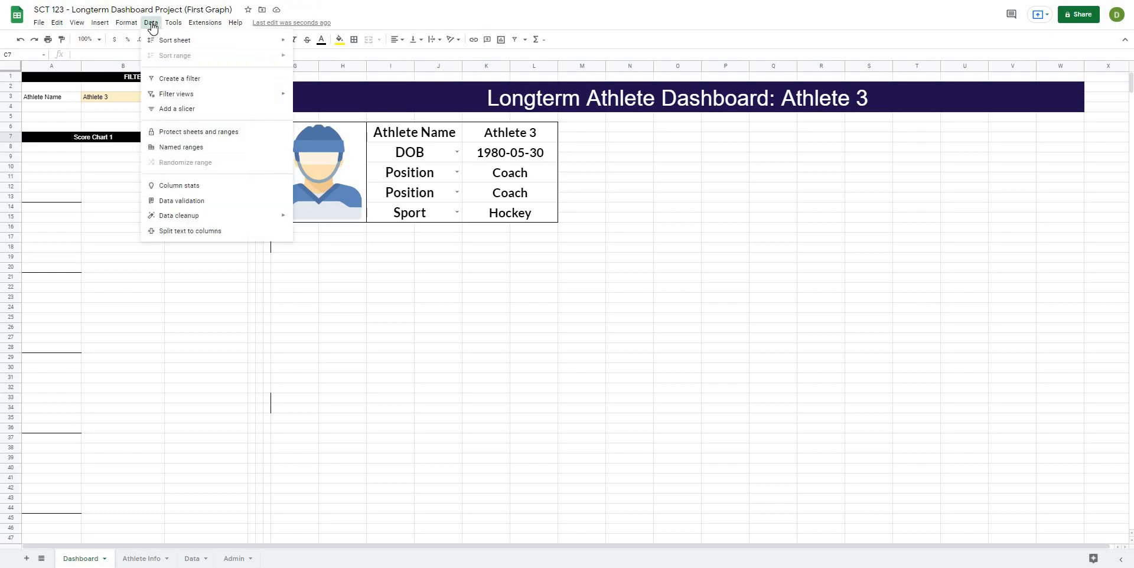
left_click(177, 201)
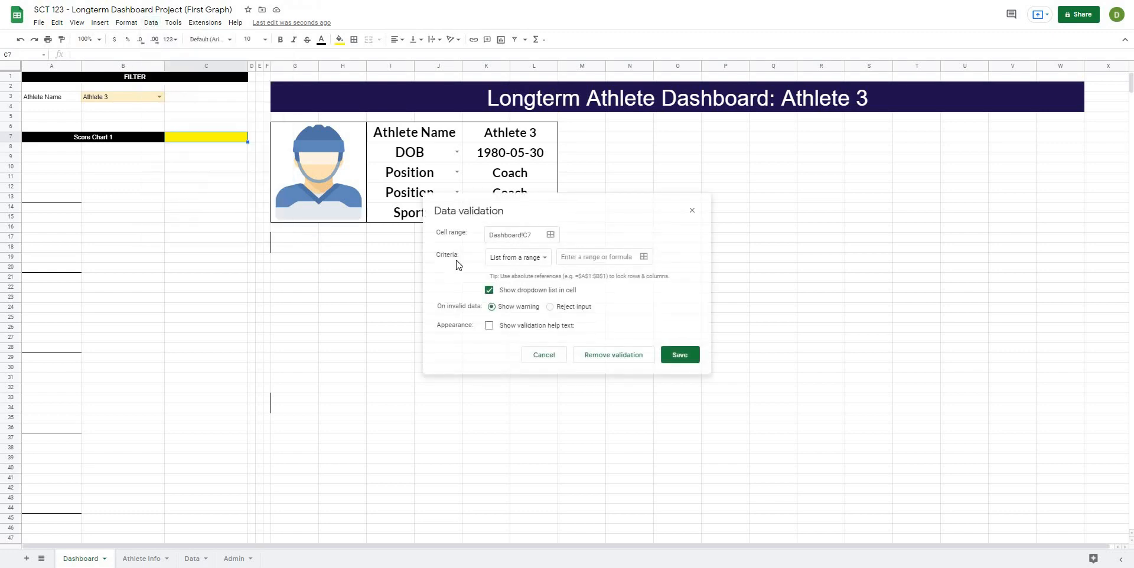
left_click(644, 257)
left_click(239, 559)
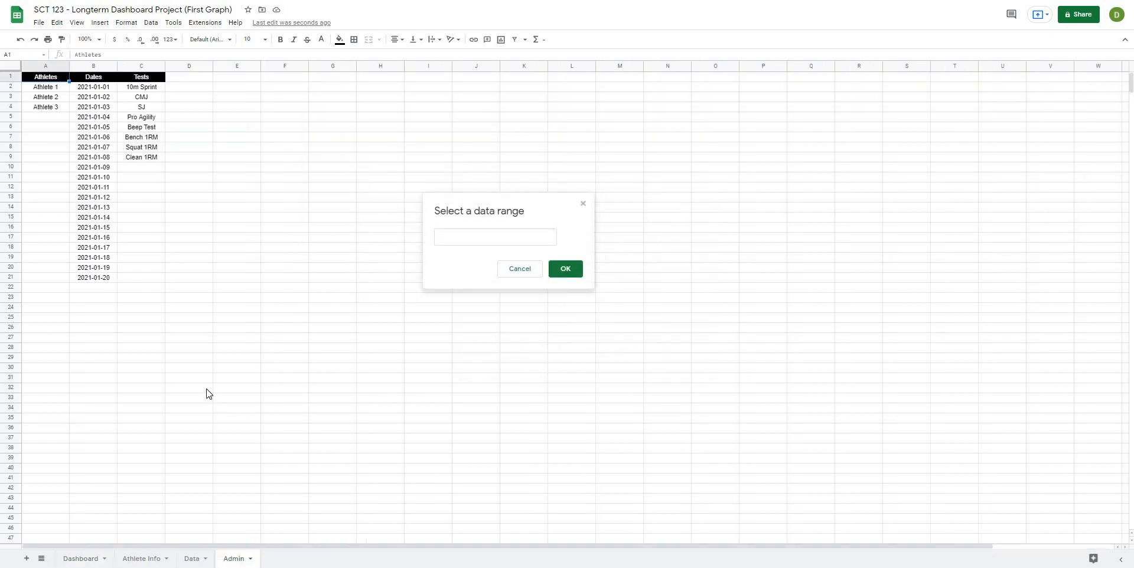
left_click(96, 69)
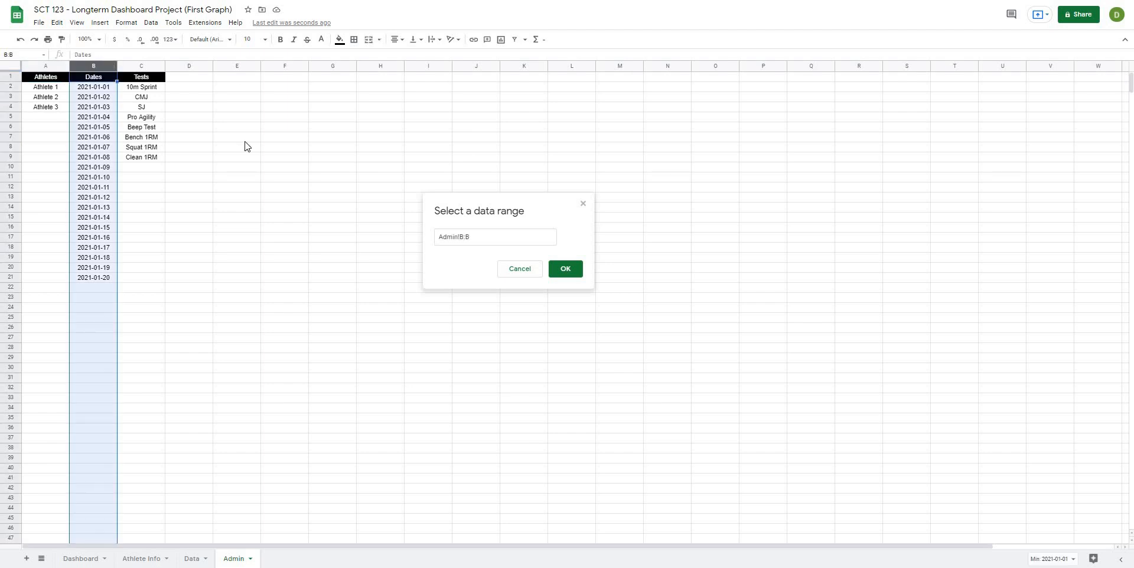
left_click(478, 234)
left_click(461, 238)
type("2")
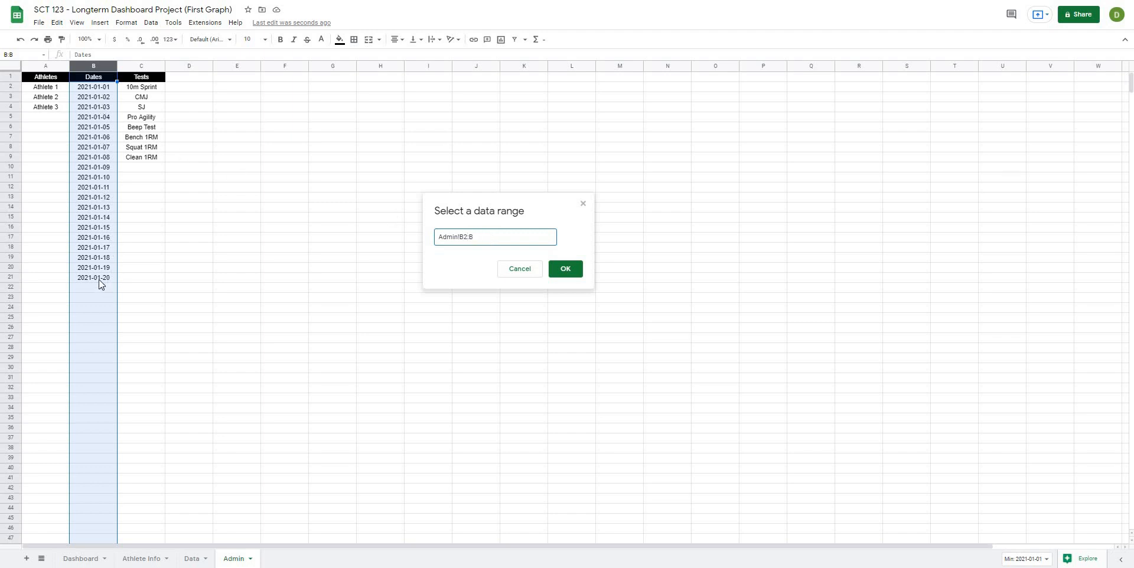
left_click(565, 270)
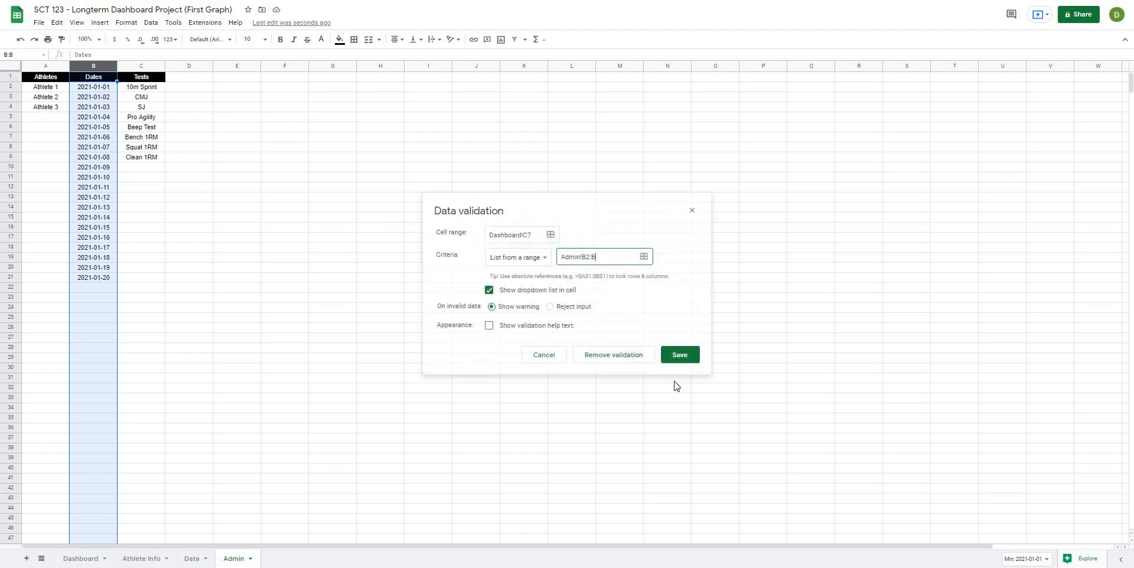
left_click(677, 353)
left_click(88, 564)
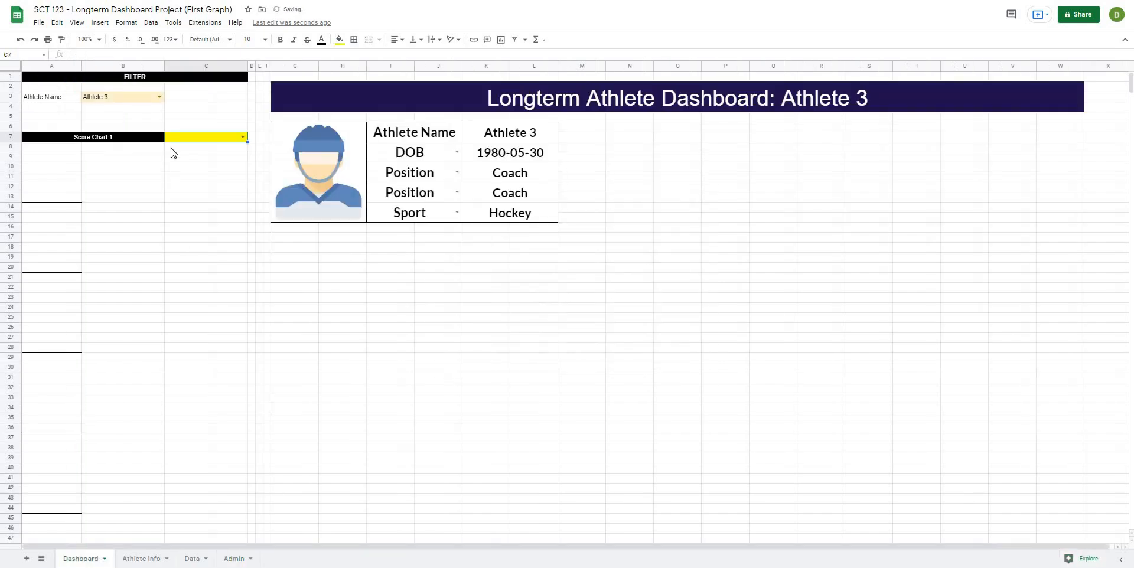
Choose the date 2021-01-03 from the dropdown in cell C7
left_click(240, 137)
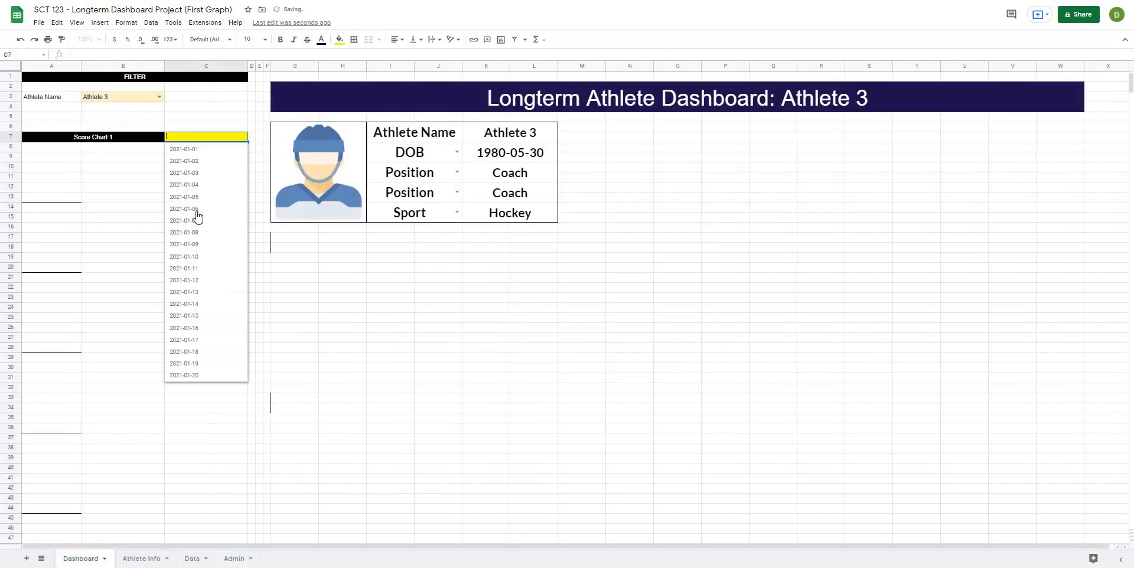
left_click(439, 339)
left_click(239, 137)
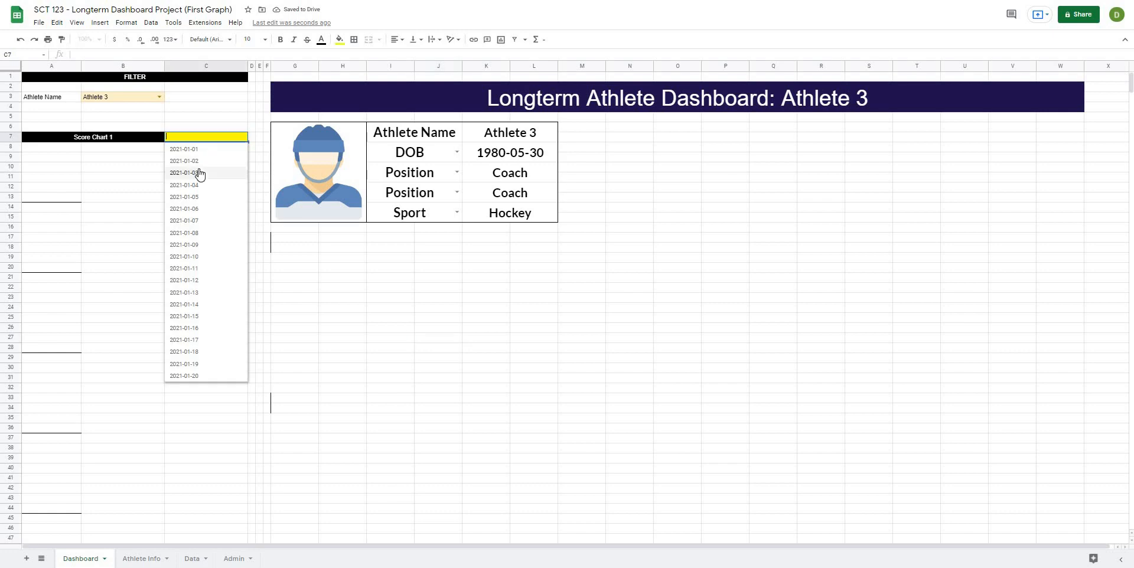
left_click(203, 172)
left_click(425, 348)
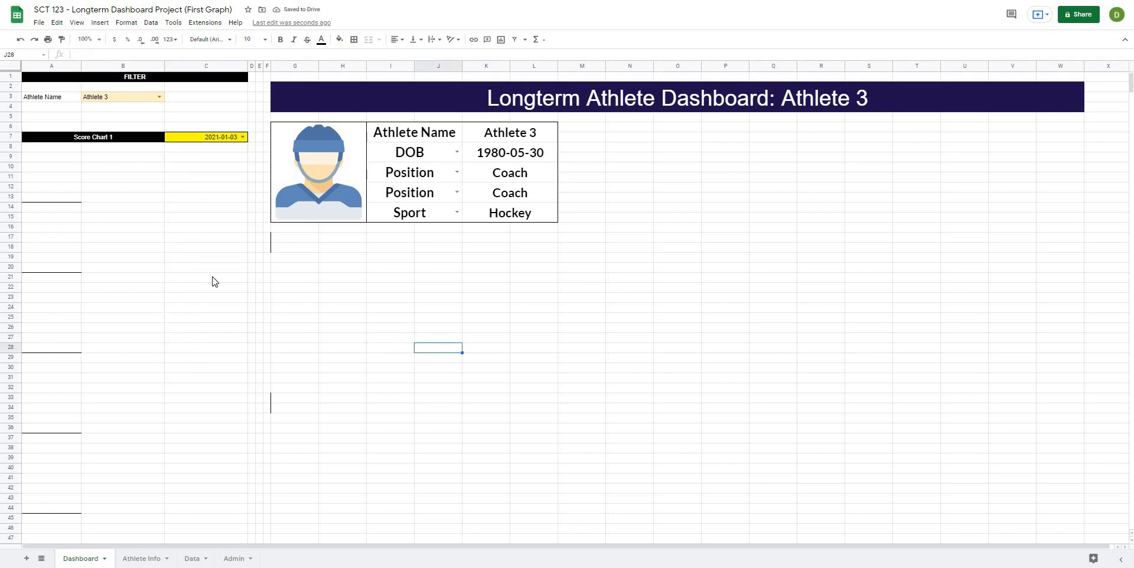
Centre the date in cell C7 horizontally
left_click(110, 178)
left_click(71, 148)
left_click(188, 138)
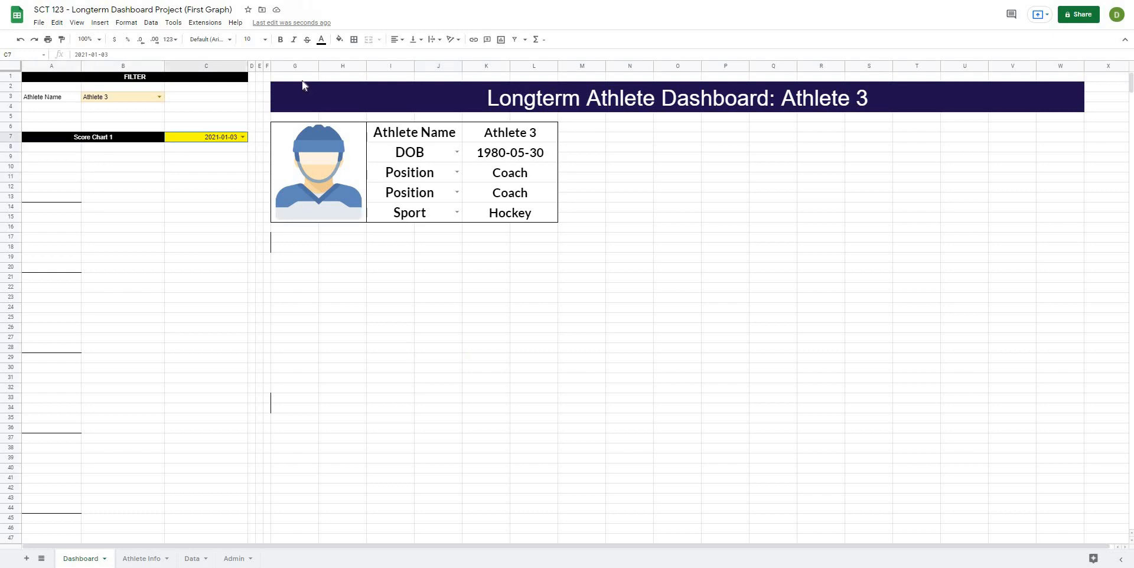
left_click(396, 39)
left_click(133, 167)
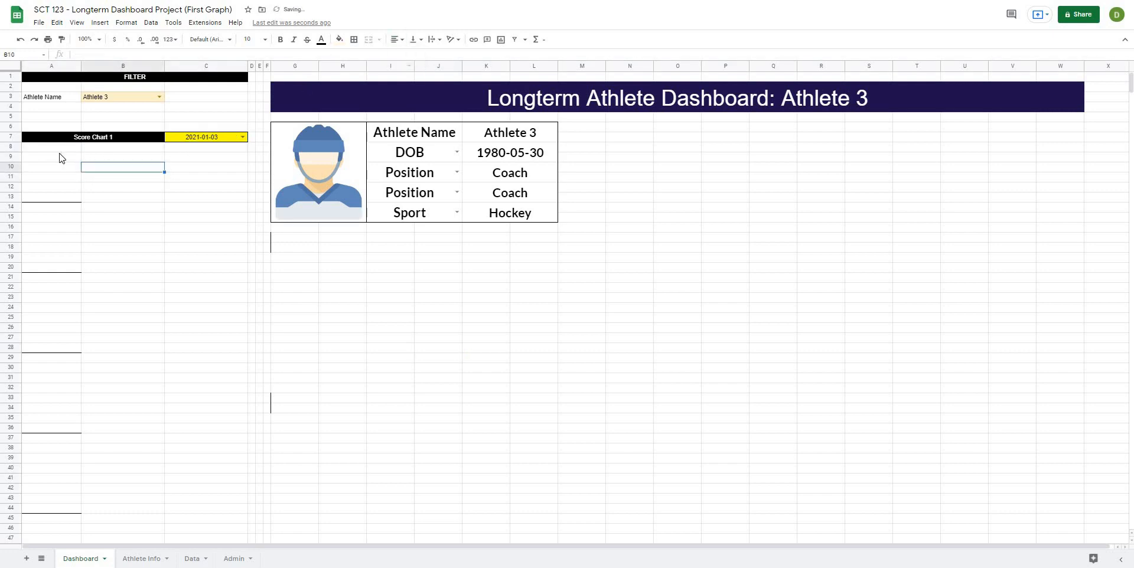
Fill the athlete name dropdown cell B3 with yellow and centre its text horizontally
left_click(55, 148)
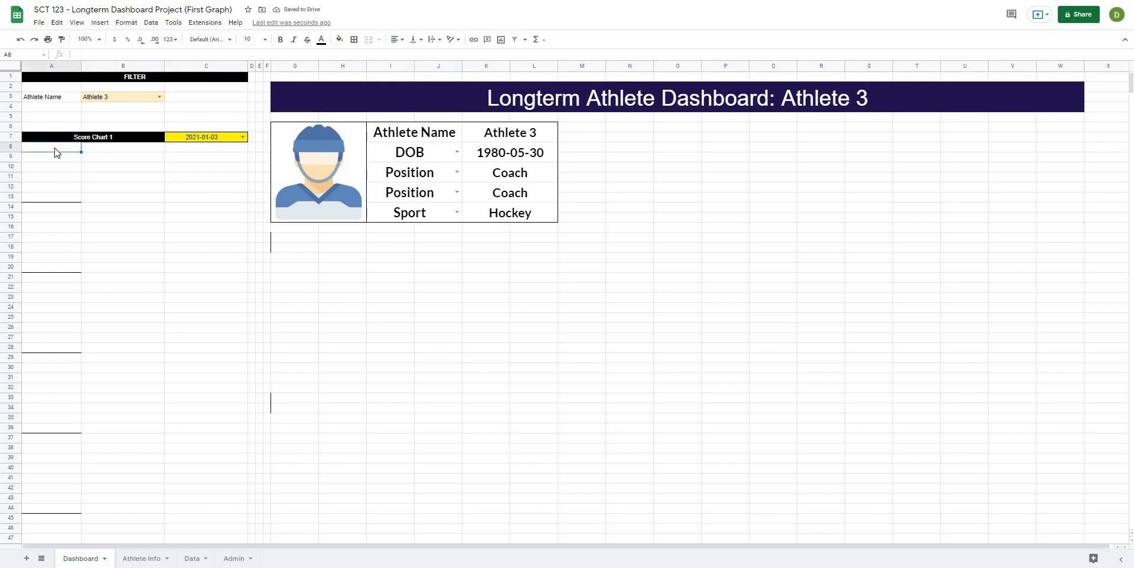
left_click(126, 98)
left_click(340, 48)
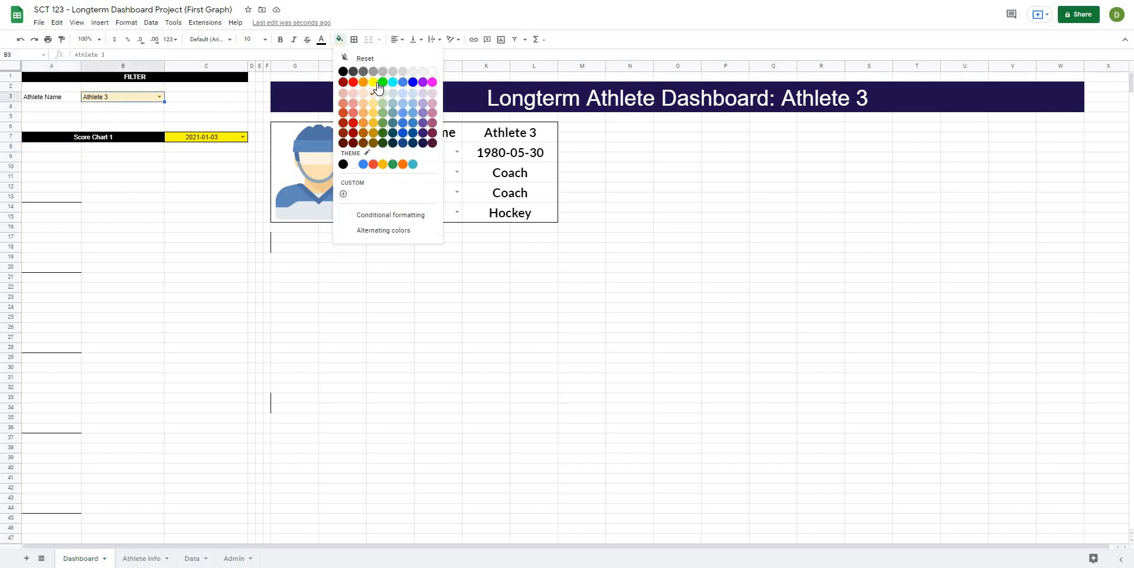
left_click(375, 81)
left_click(157, 198)
left_click(129, 100)
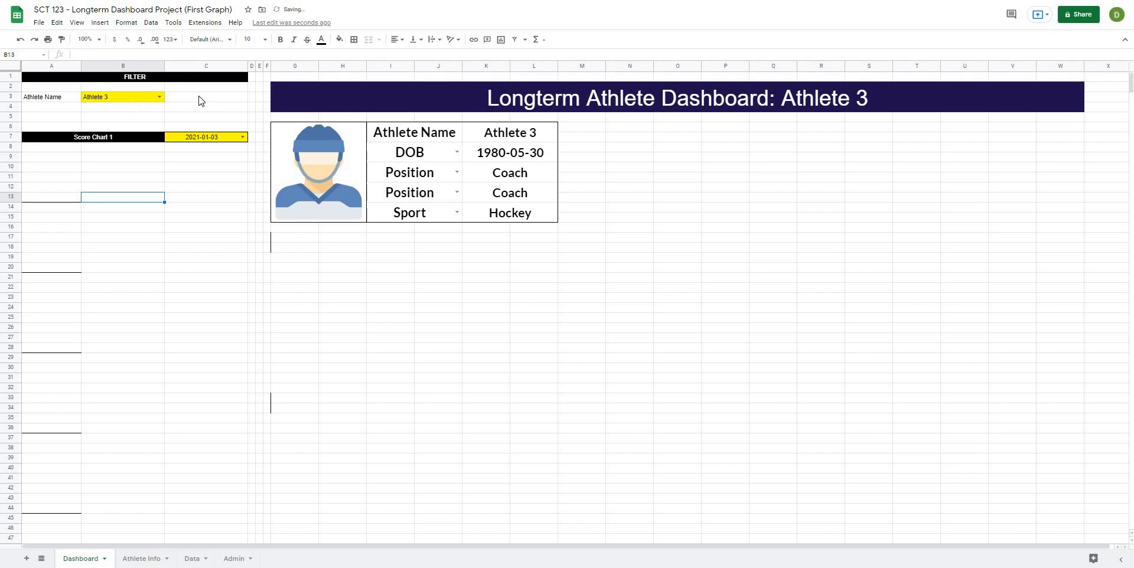
left_click(395, 39)
left_click(407, 55)
left_click(85, 153)
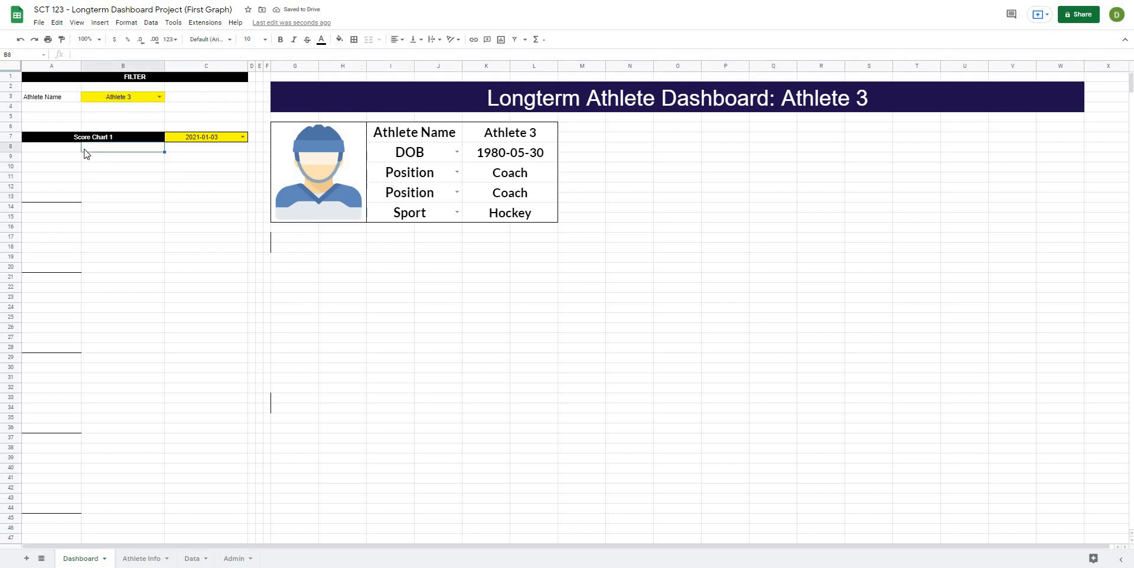
Enter the labels Test 1, Test 2, Test 3, Test 4 and Test 5 in cells A8 to A12
left_click(57, 147)
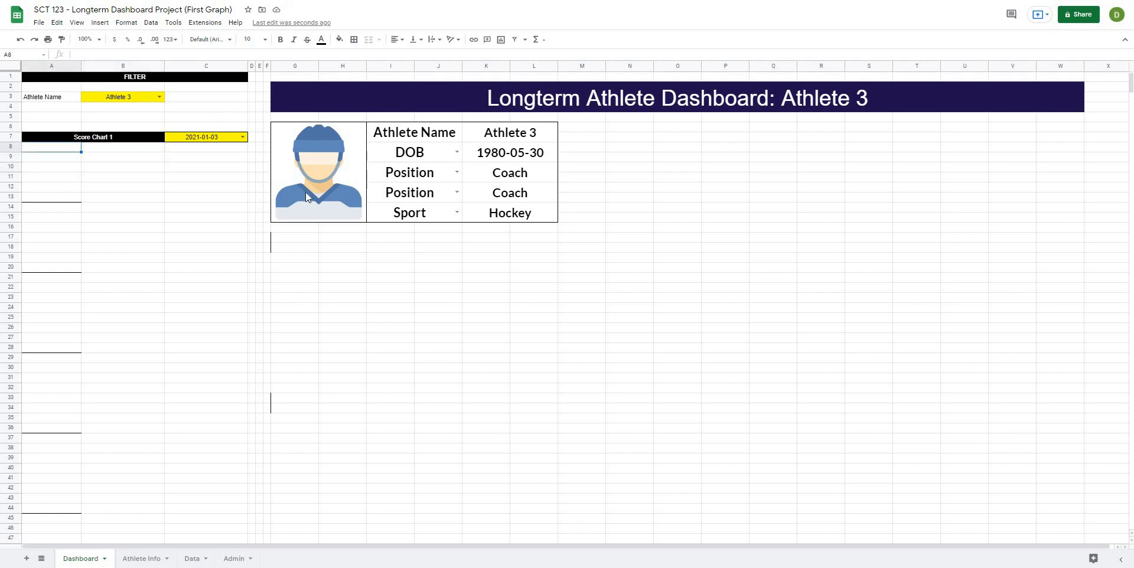
type("Test 1")
key("Return")
type("Test 2")
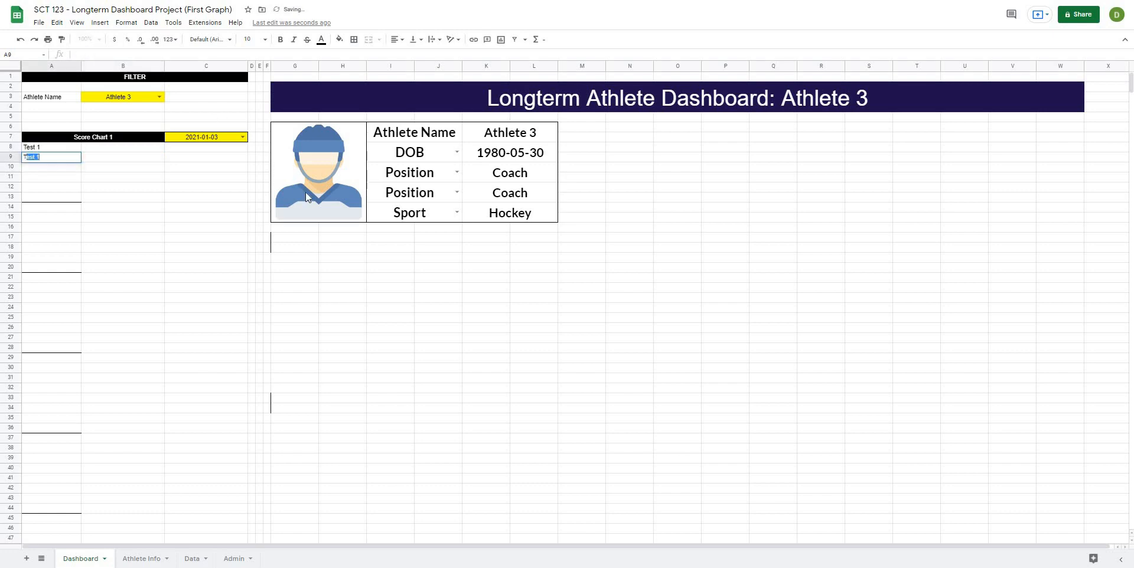
key("Return")
type("Tes")
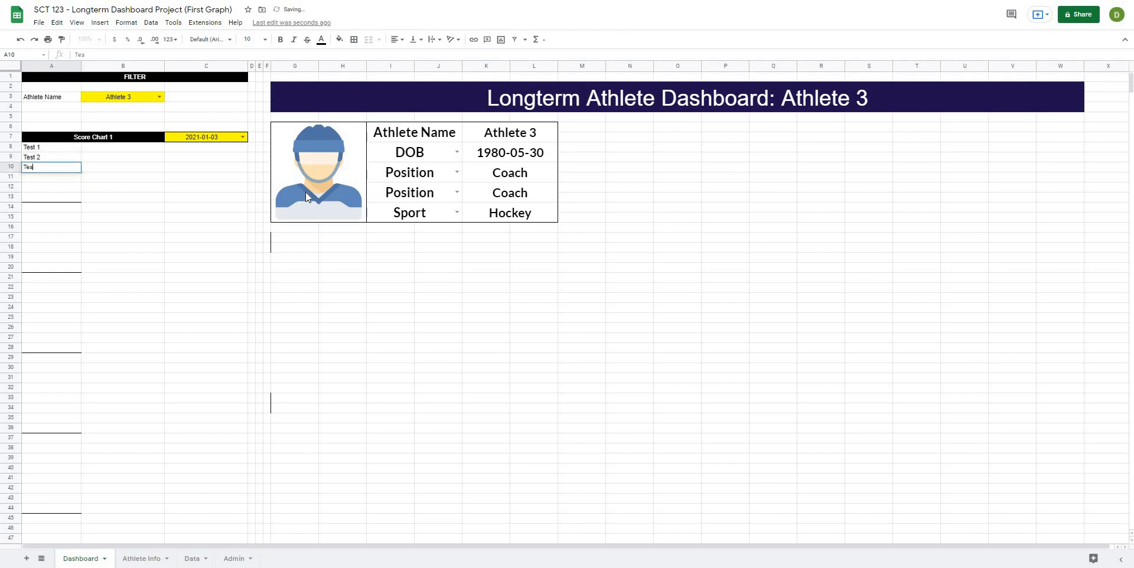
type("t 3")
key("Return")
type("Tes")
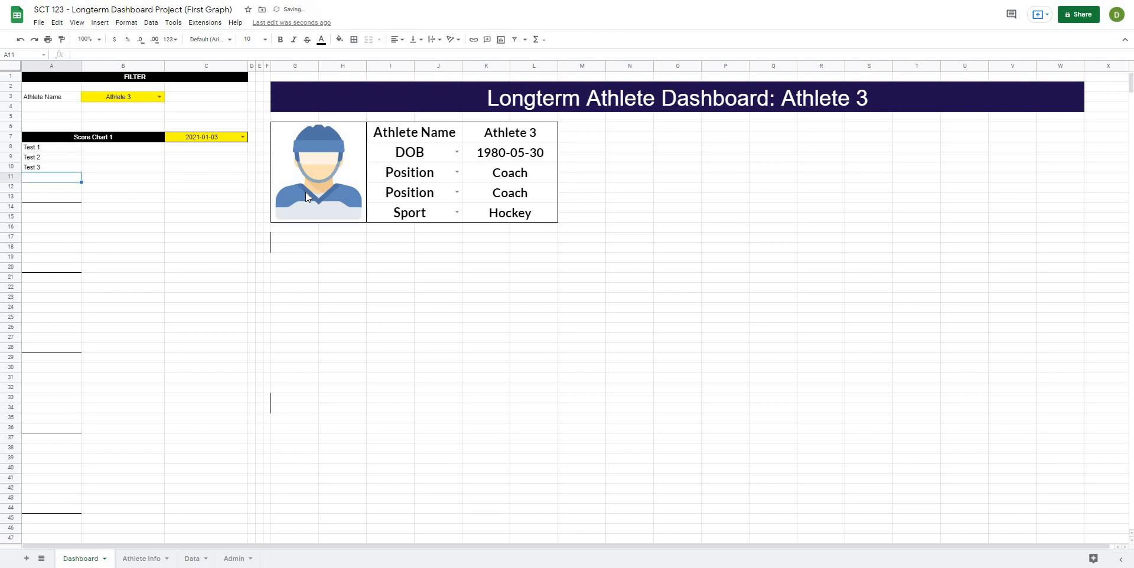
type("t 4")
key("Return")
type("T")
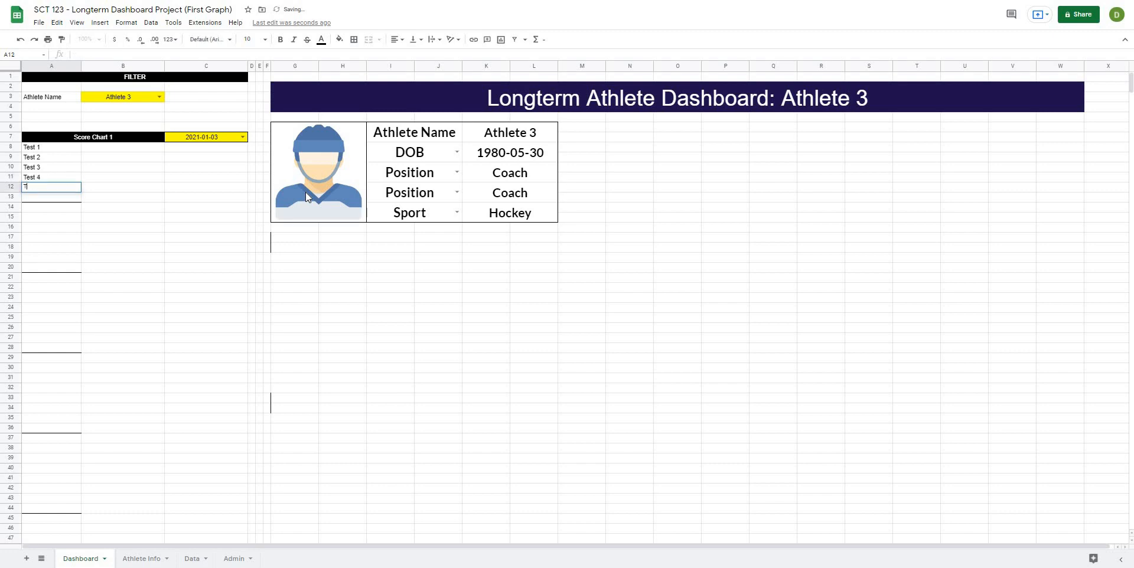
type("est 5")
key("Return")
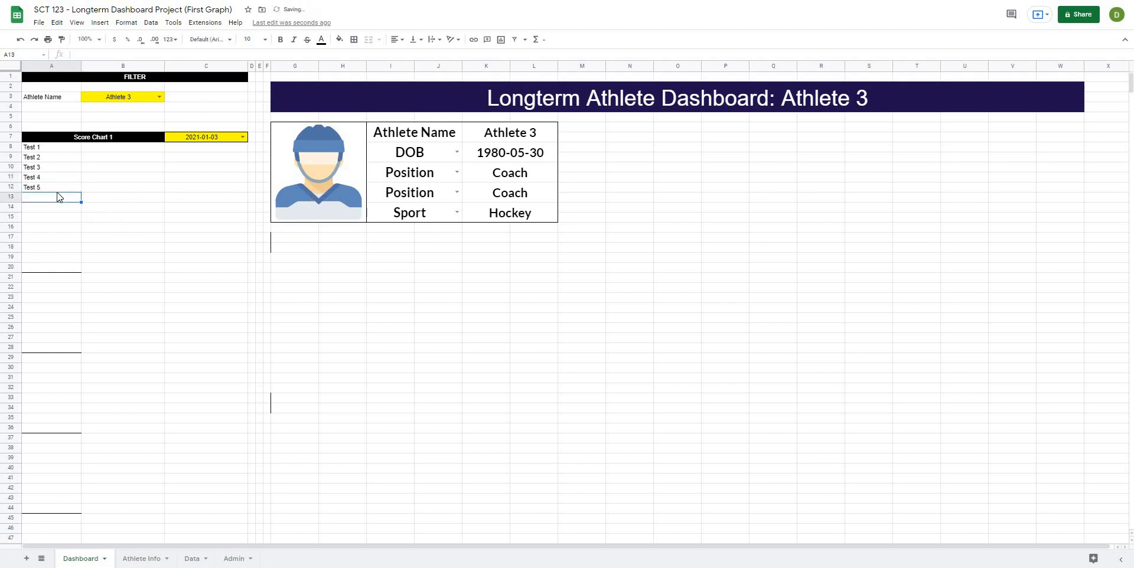
Fill the entry cells B8:B12 beside the test labels with yellow
left_click_drag(127, 149, 130, 187)
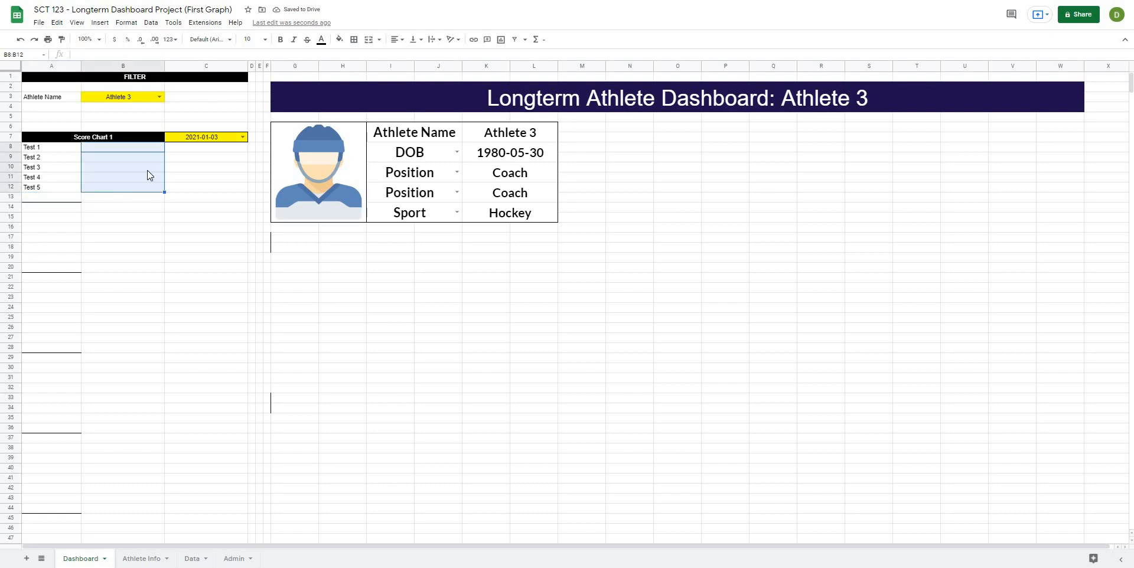
left_click(339, 39)
left_click(373, 90)
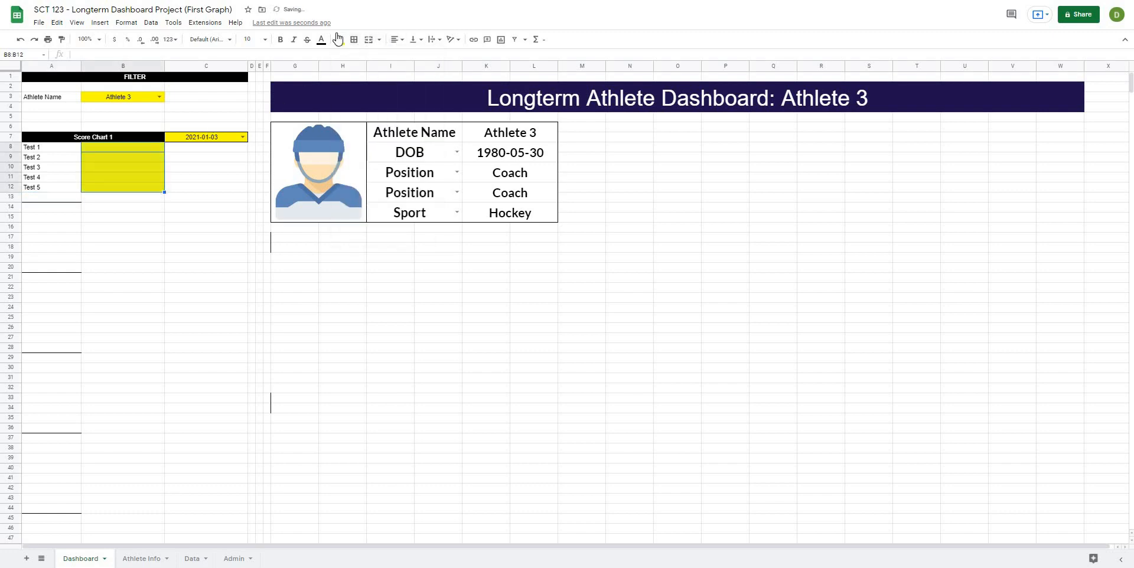
left_click(239, 228)
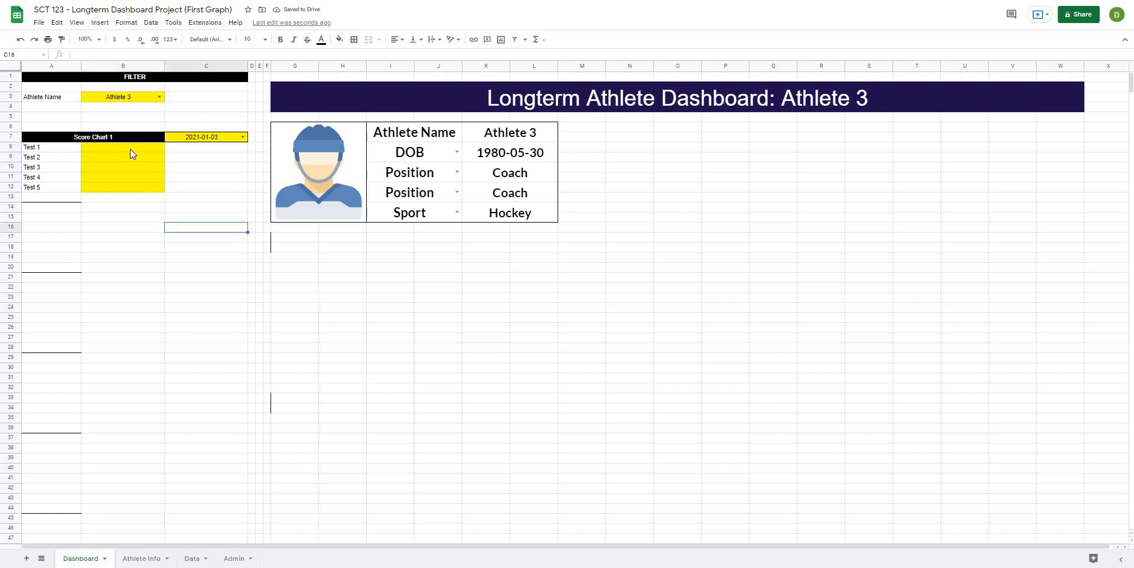
Add dashed horizontal inner borders between the yellow cells B8:B12
left_click_drag(129, 148, 139, 189)
left_click(352, 40)
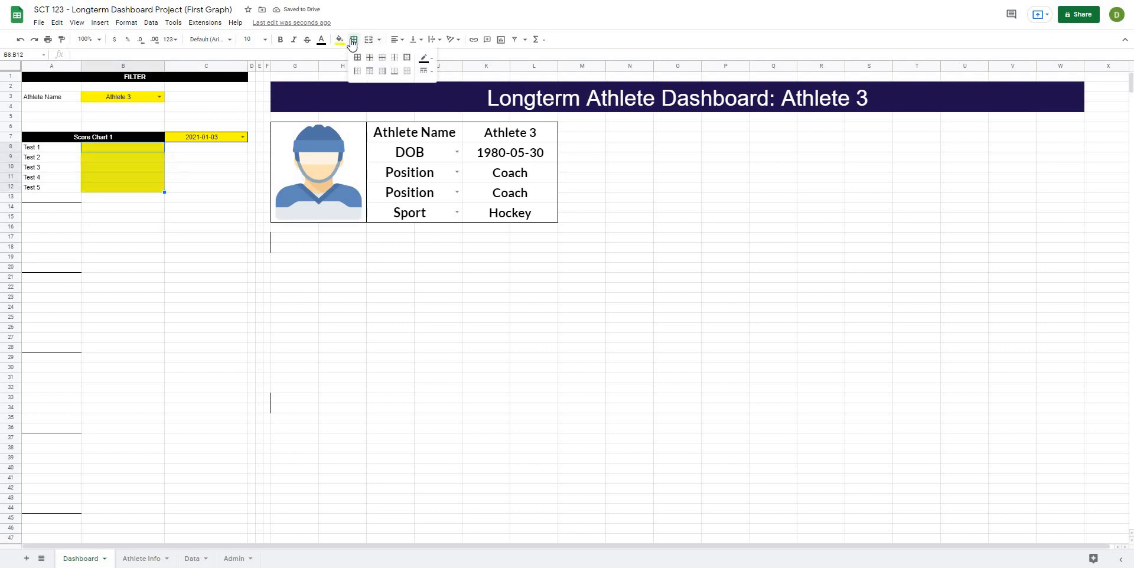
left_click(383, 57)
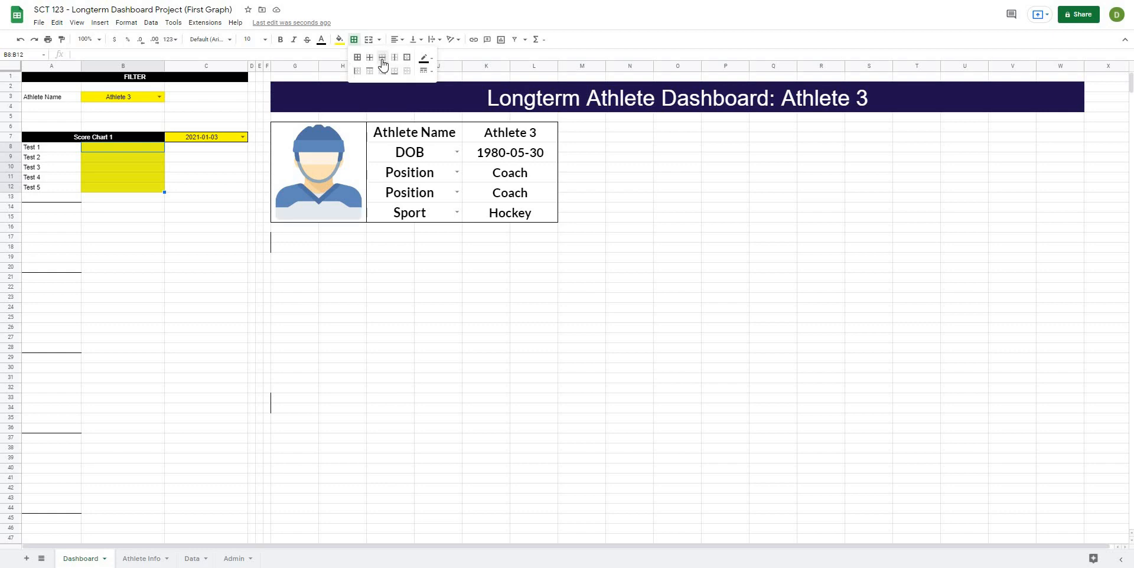
left_click(425, 70)
left_click(451, 121)
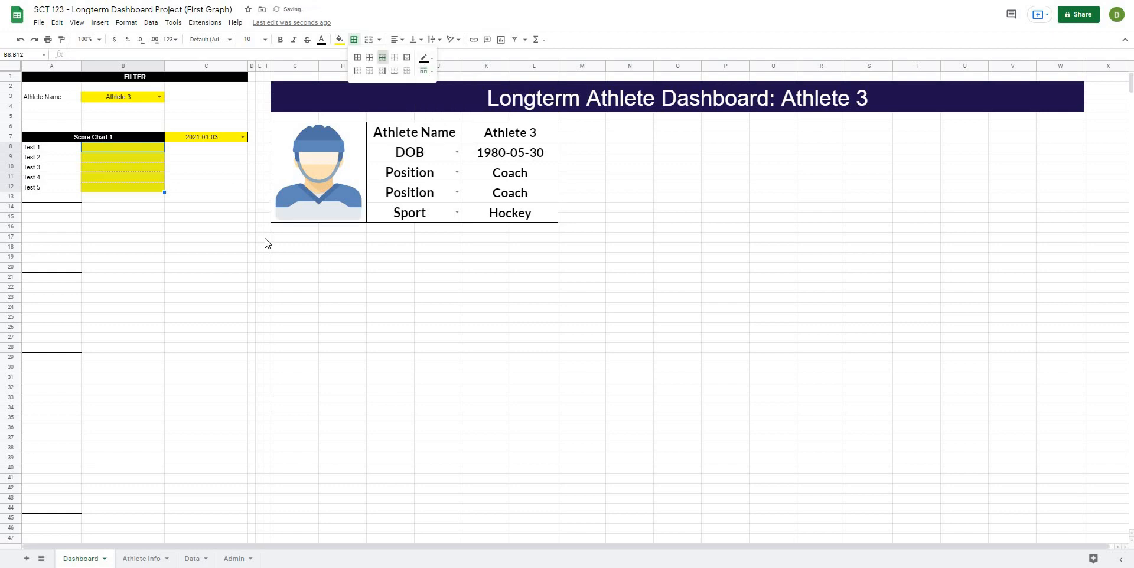
left_click(205, 277)
Centre the test labels in A8:A12 horizontally and make them bold
left_click_drag(68, 148, 62, 188)
left_click(394, 39)
left_click(407, 55)
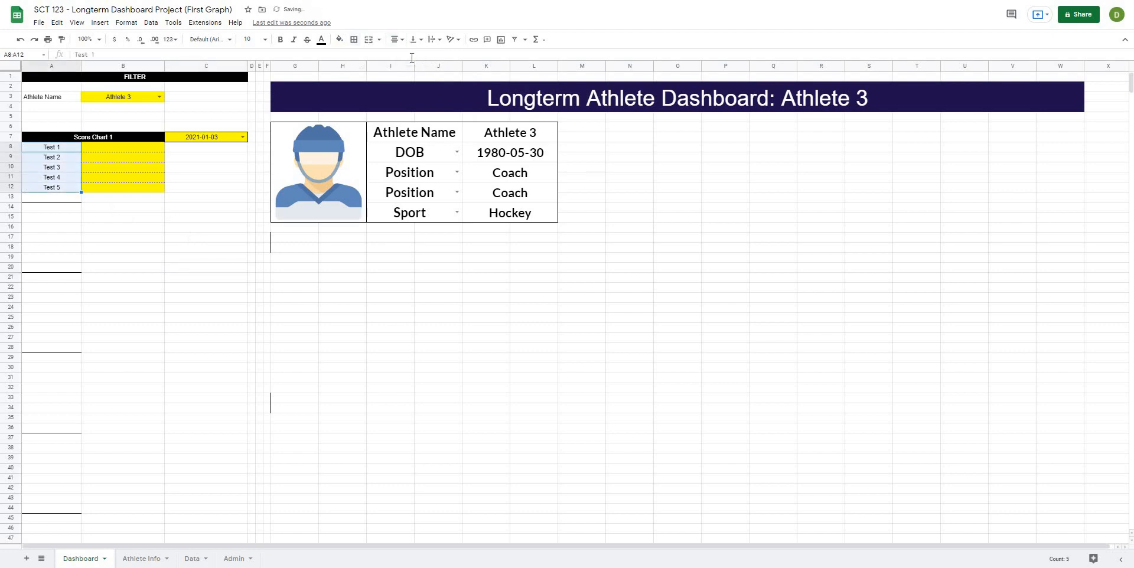
key("ctrl+b")
left_click(173, 308)
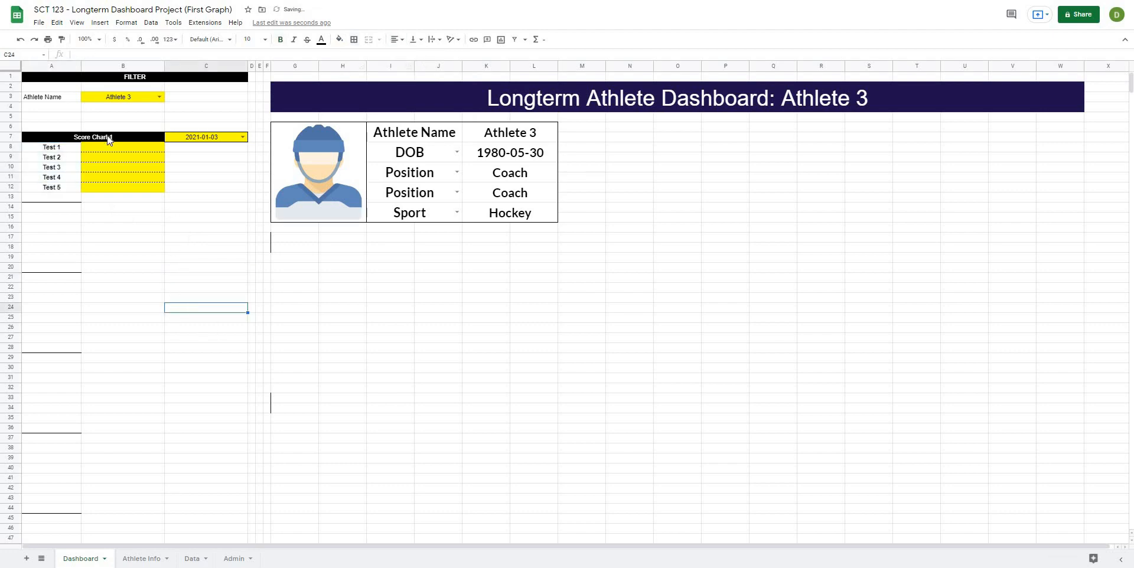
Give the merged Score Chart 1 heading in A7:B7 an outer border with a thicker solid line style
left_click(67, 140)
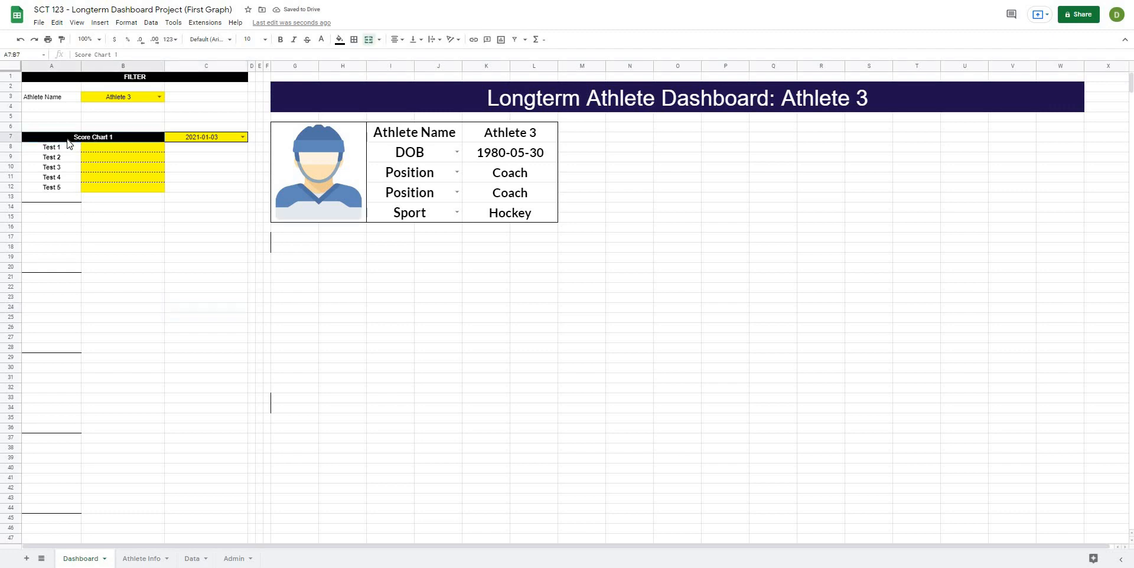
left_click(354, 39)
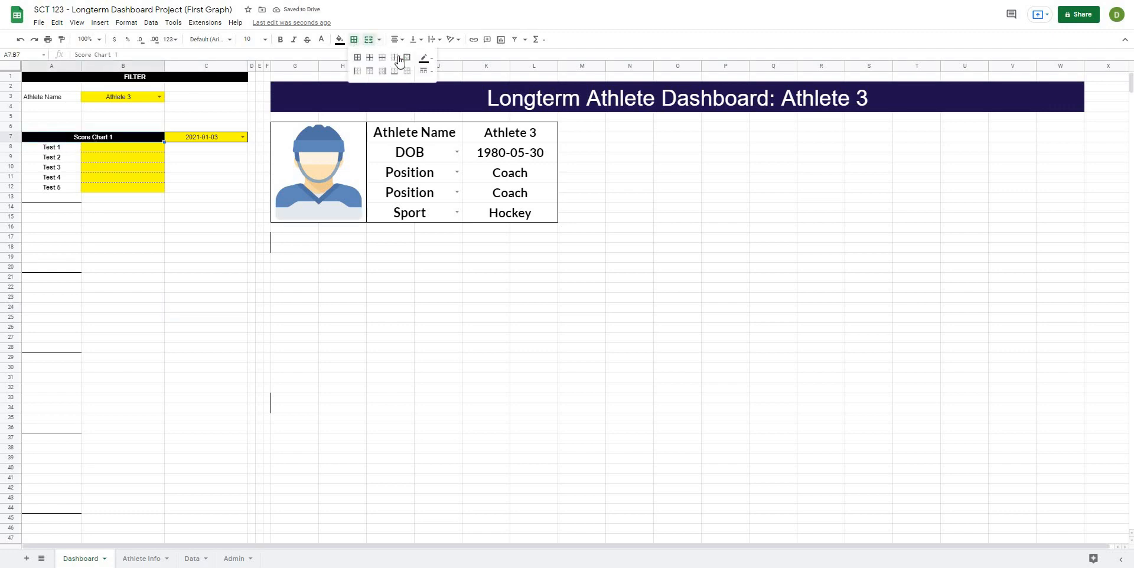
left_click(407, 57)
left_click(424, 71)
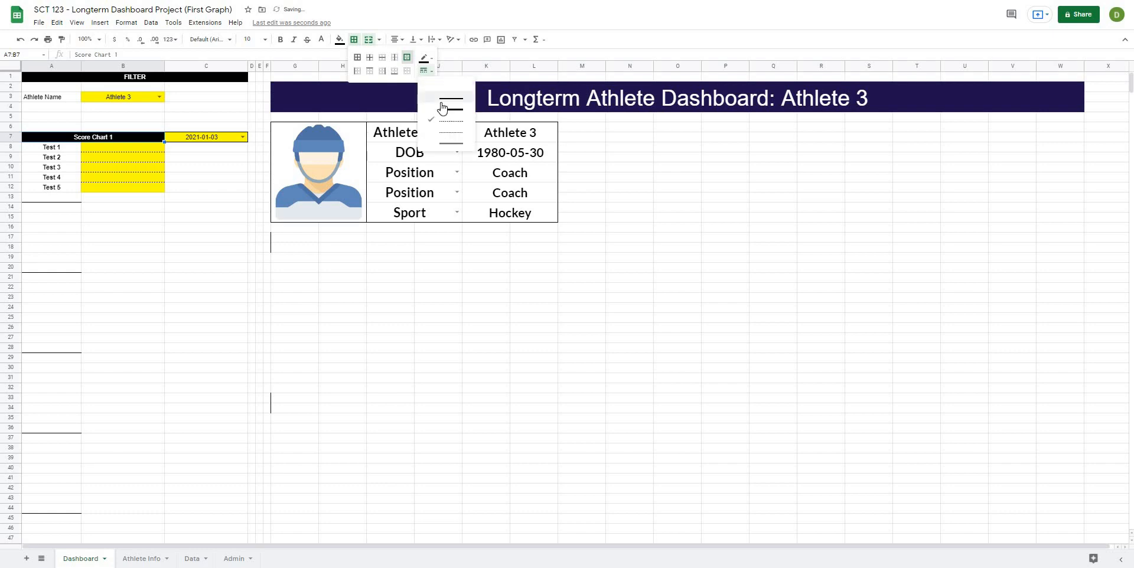
left_click(438, 97)
left_click(147, 268)
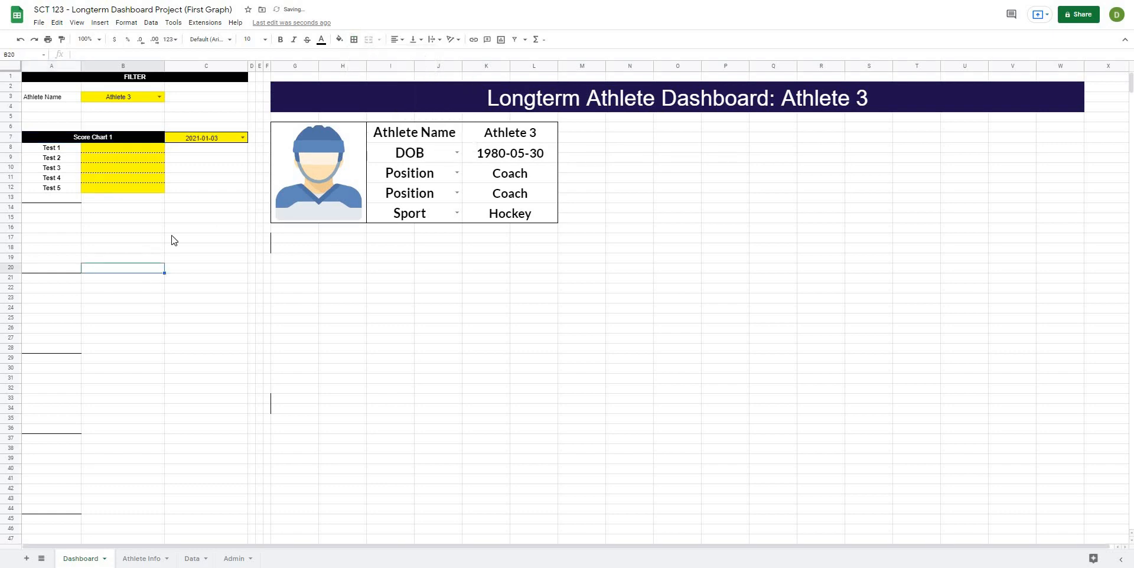
left_click(354, 39)
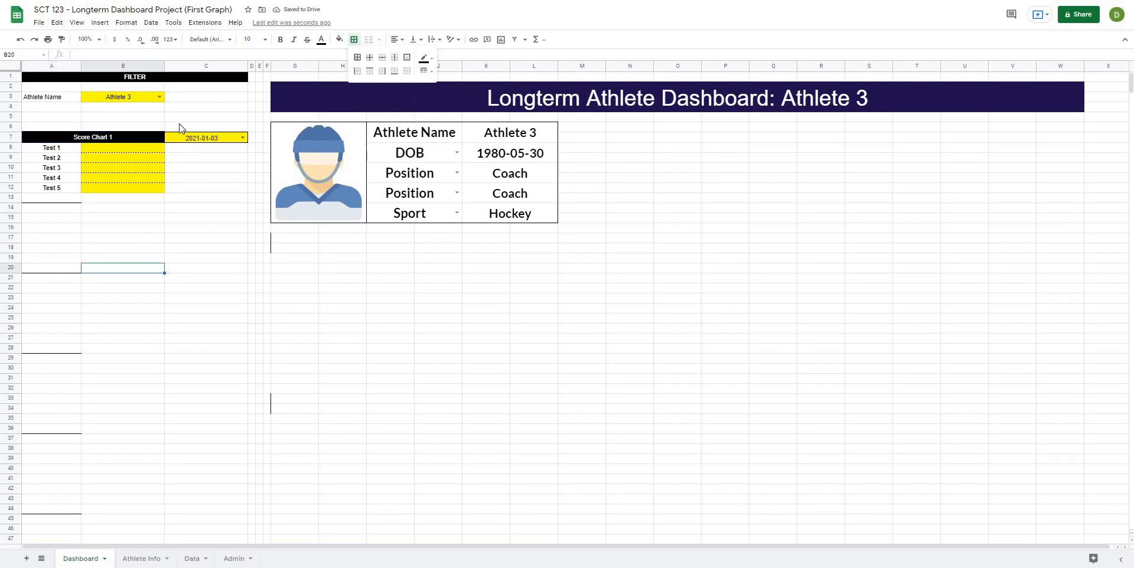
left_click(83, 141)
left_click(354, 39)
left_click(426, 71)
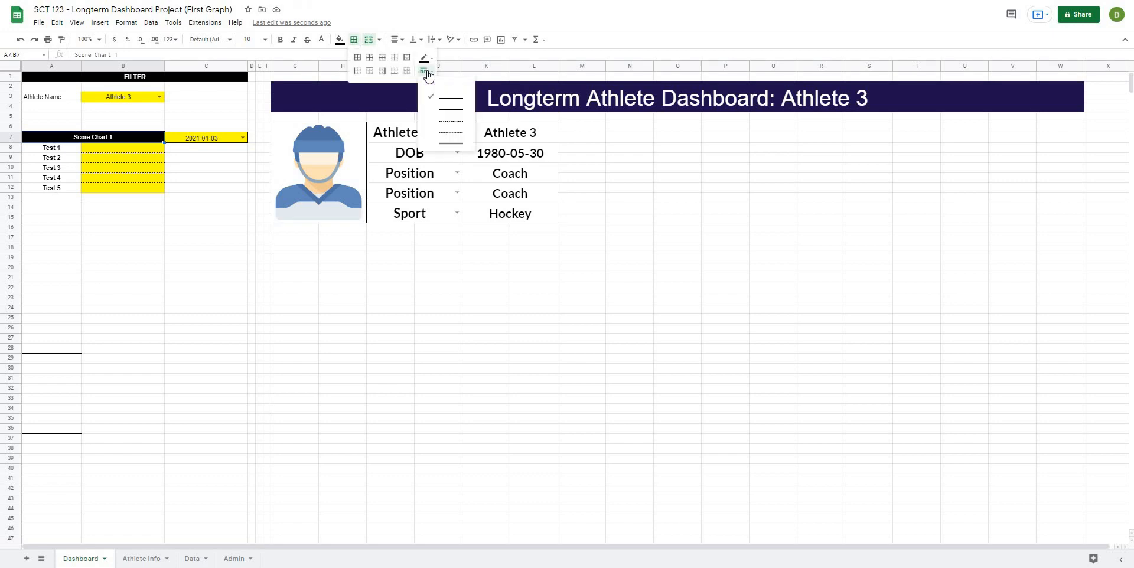
left_click(448, 103)
left_click(180, 219)
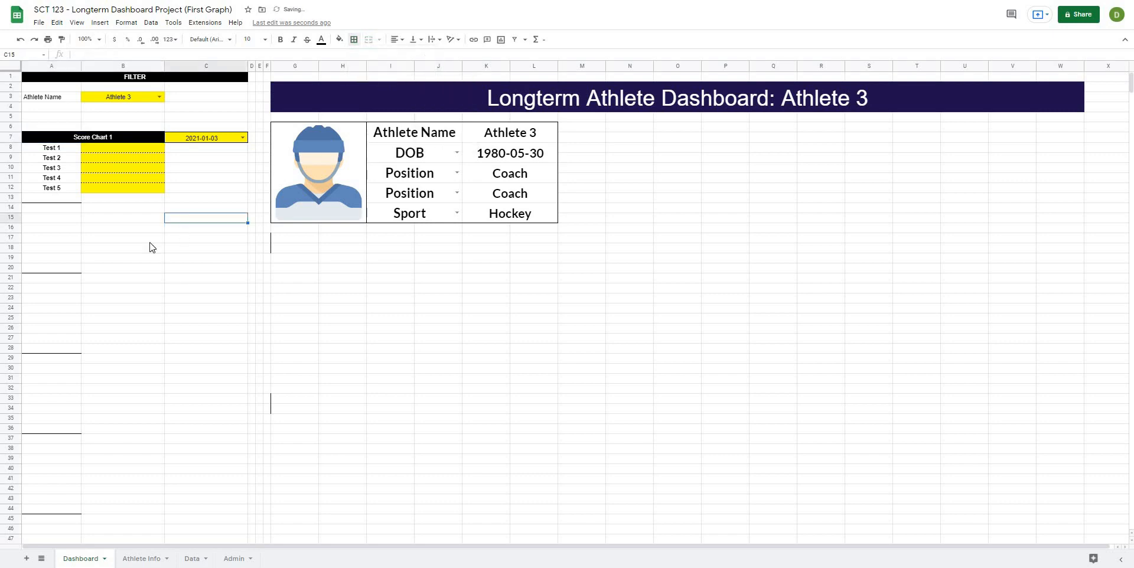
Apply a matching thicker solid outer border to the date cell C7
left_click(206, 278)
left_click(201, 138)
left_click(354, 39)
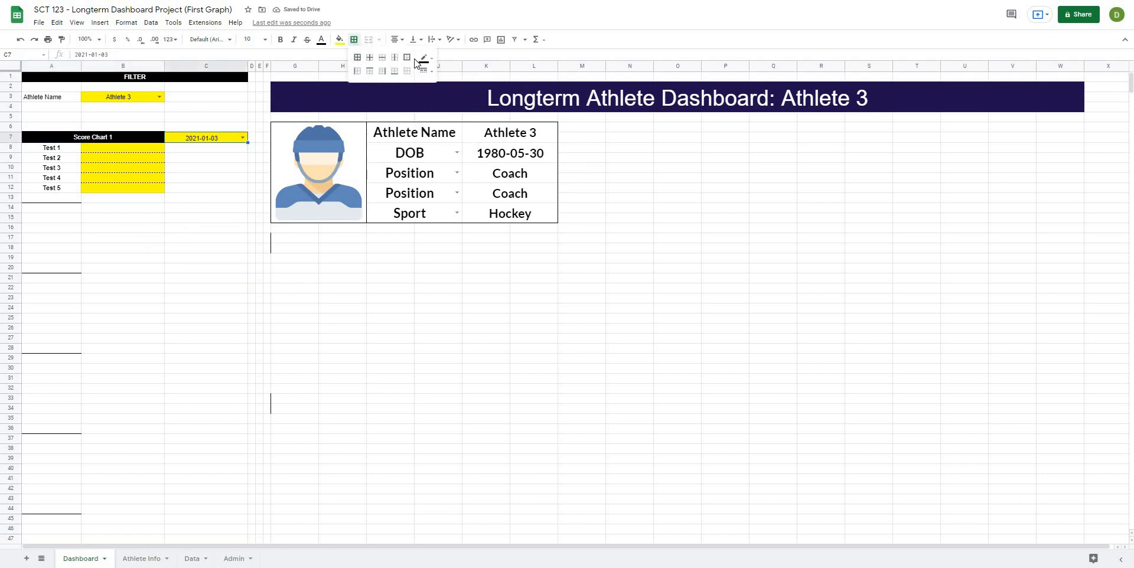
left_click(407, 57)
left_click(233, 219)
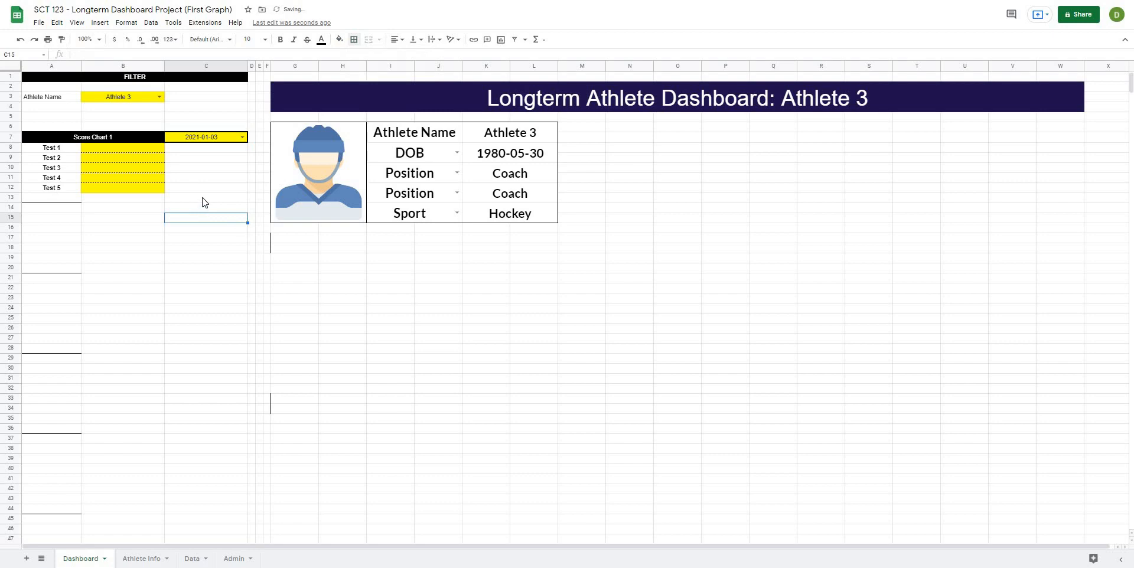
Copy the Score Chart 1 block A7:B12 and paste it at A14 and again at A21
left_click_drag(68, 141, 147, 190)
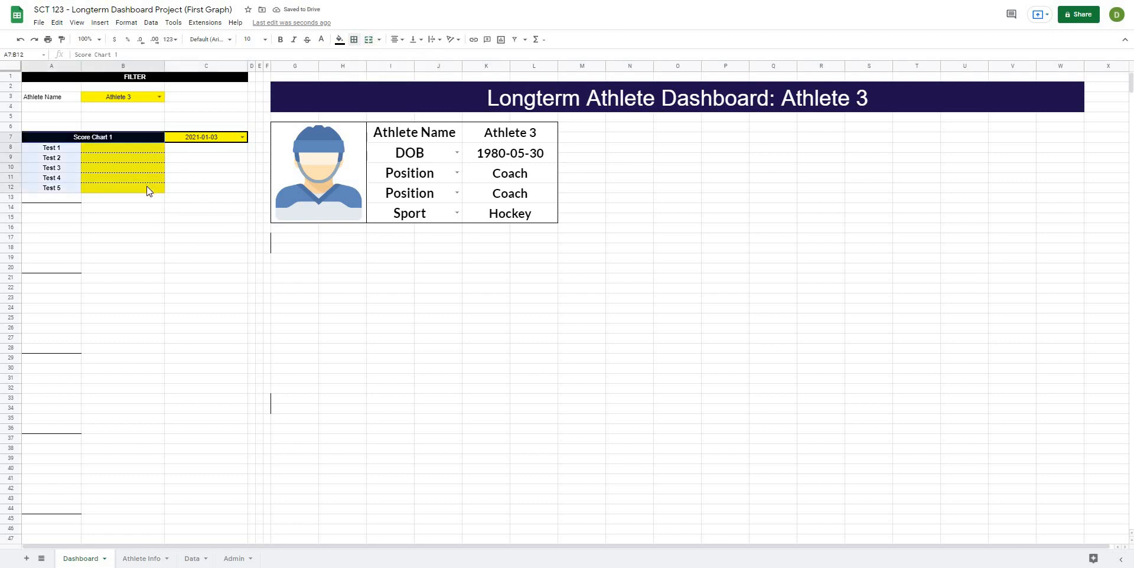
left_click(145, 218)
left_click_drag(51, 140, 56, 190)
key("ctrl+c")
left_click(50, 208)
key("ctrl+v")
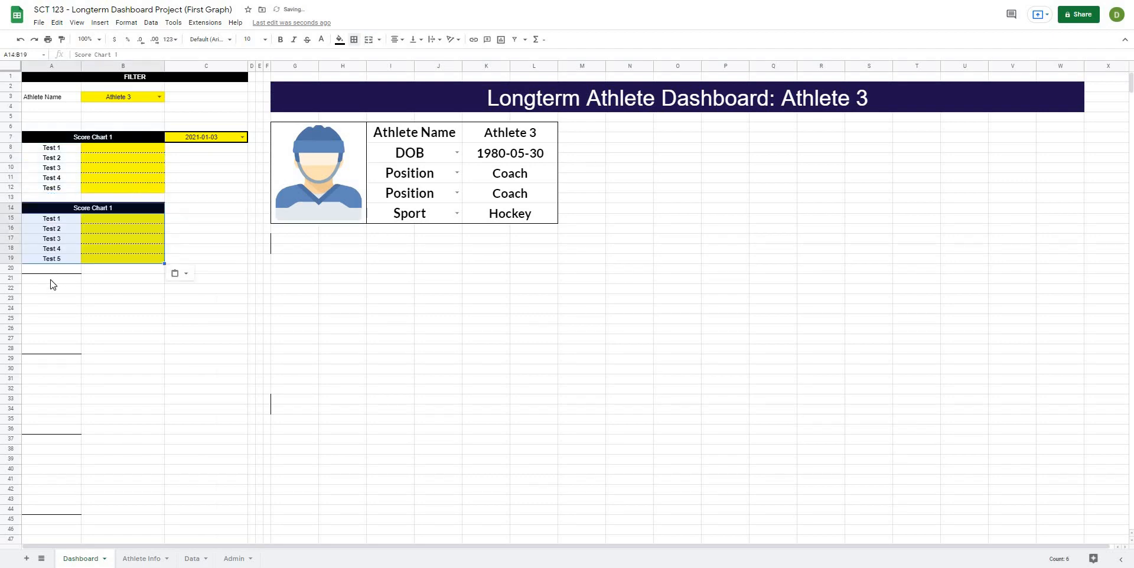
left_click(53, 285)
key("ctrl+v")
left_click(195, 229)
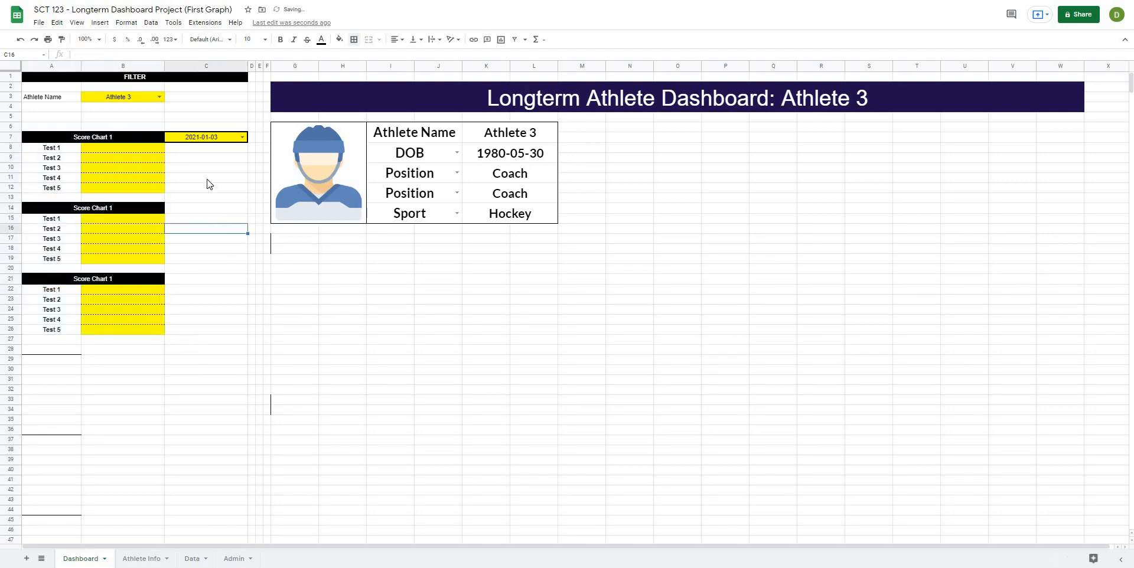
Rename the copied headings in rows 14 and 21 as Score Chart 2 and Score Chart 3
left_click(88, 214)
left_click(169, 52)
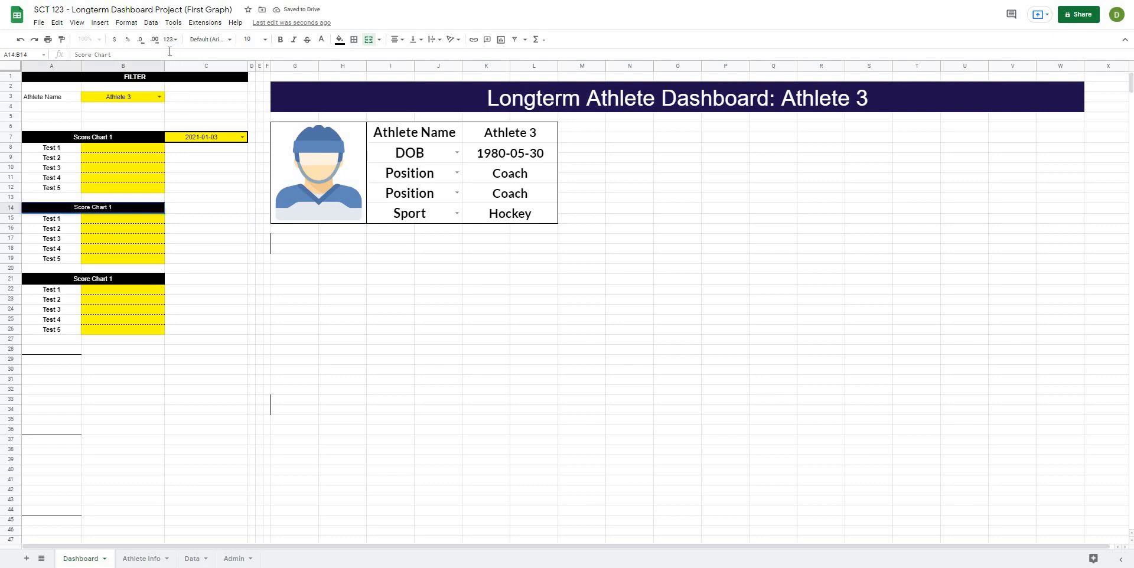
left_click(122, 281)
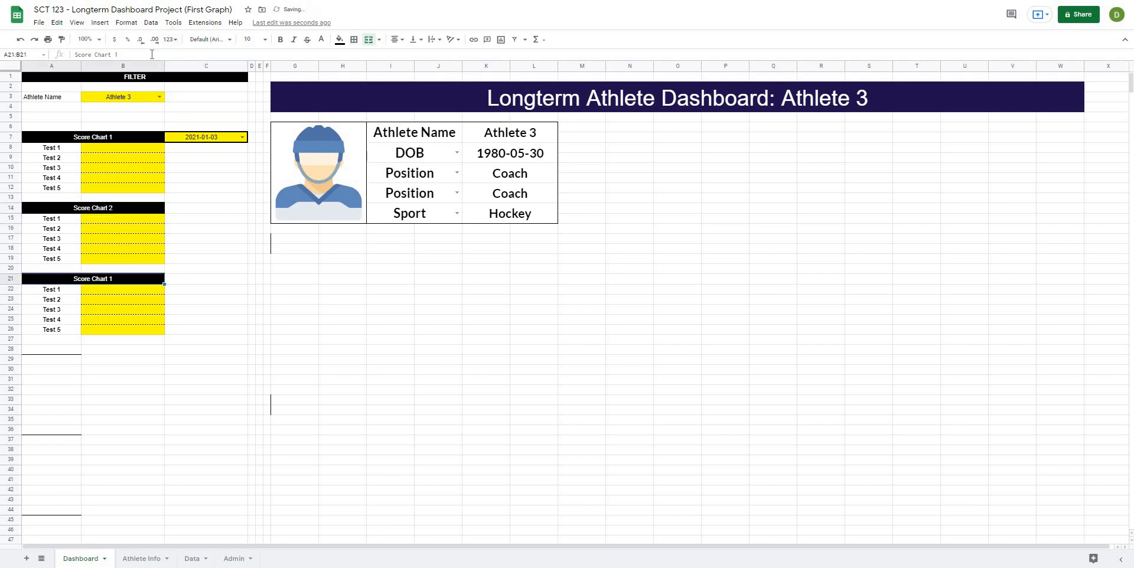
left_click(152, 54)
left_click(202, 190)
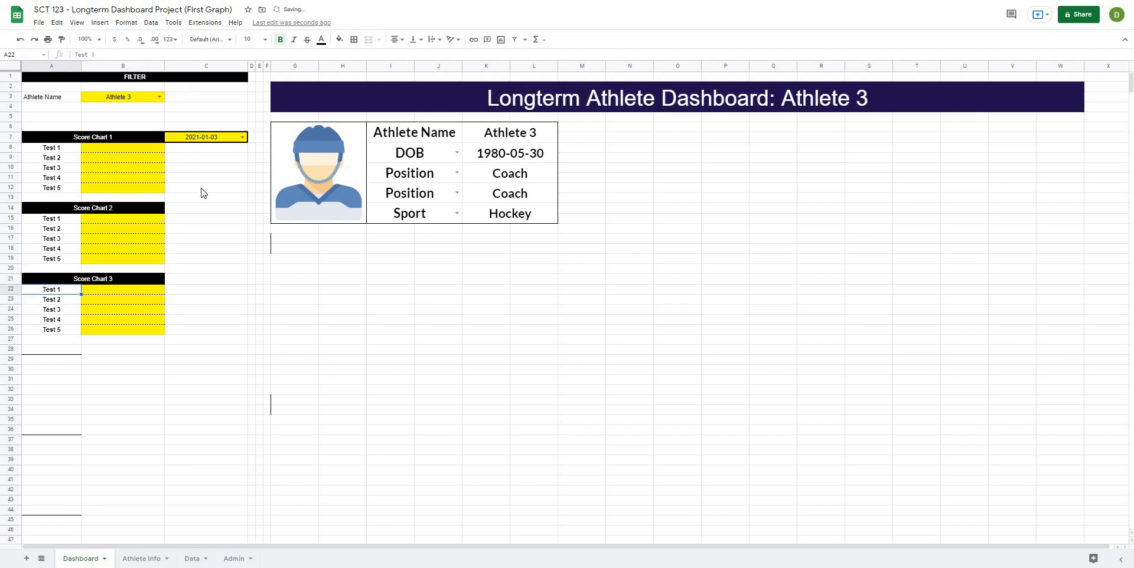
Add a dropdown to the Score Chart 1 test cells B8:B12 that lists the tests from the range Admin!C2:C
left_click(149, 156)
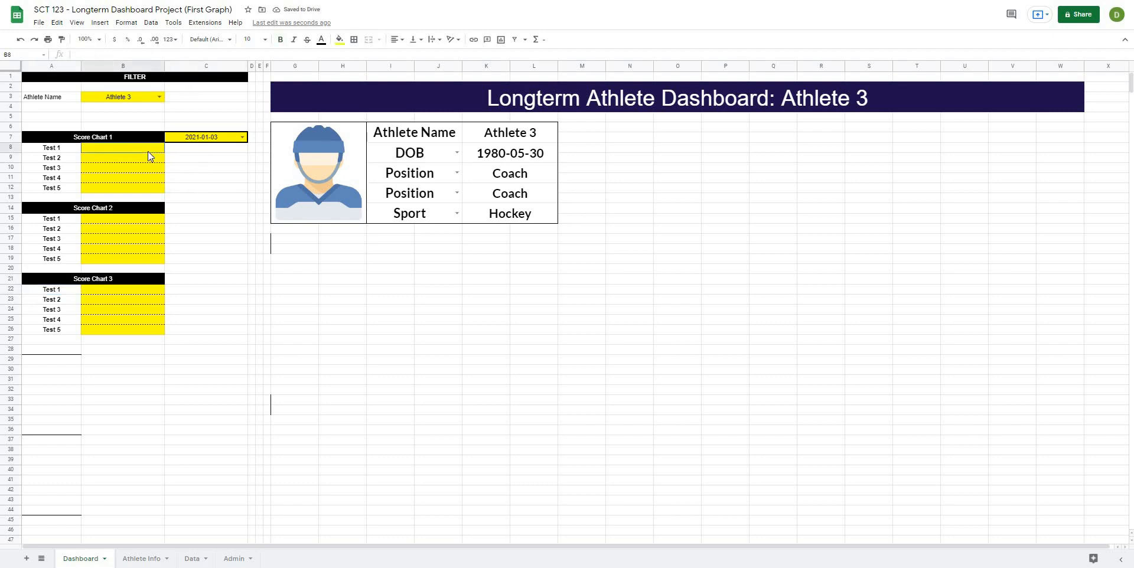
left_click_drag(148, 156, 155, 192)
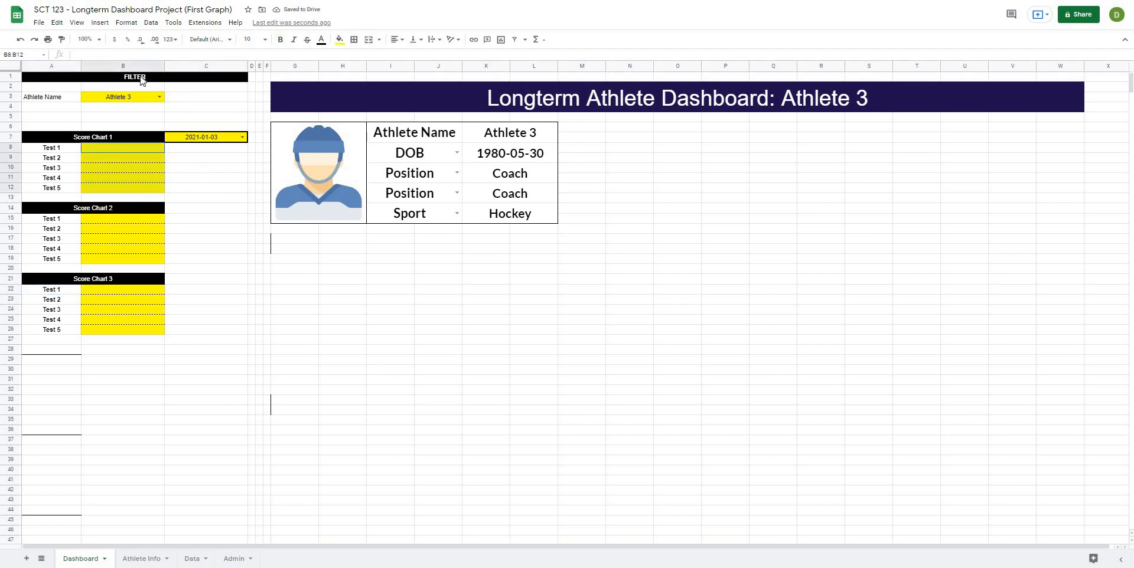
left_click(151, 22)
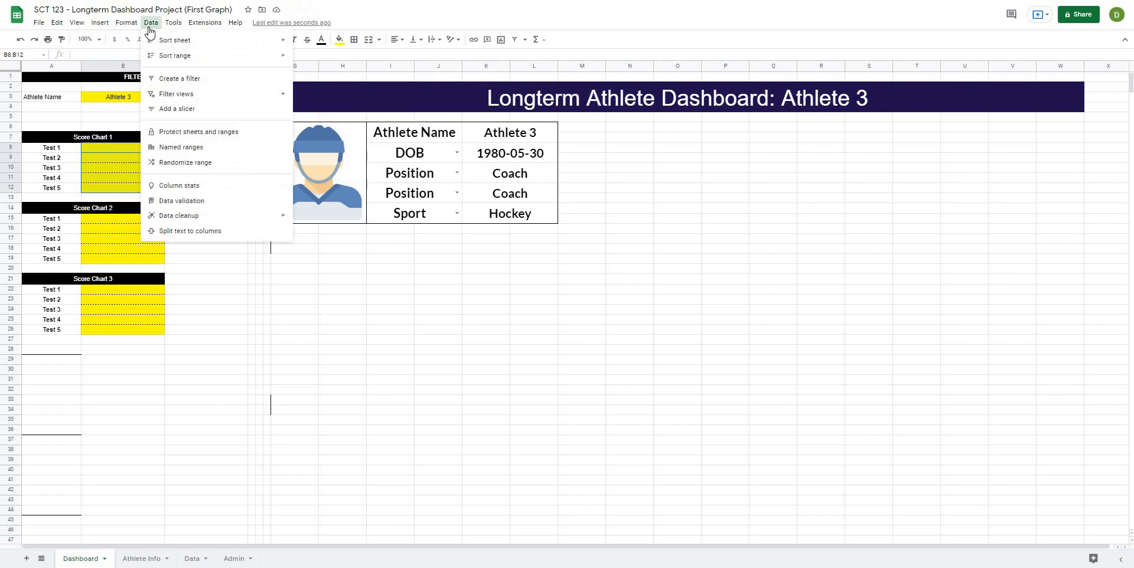
left_click(169, 201)
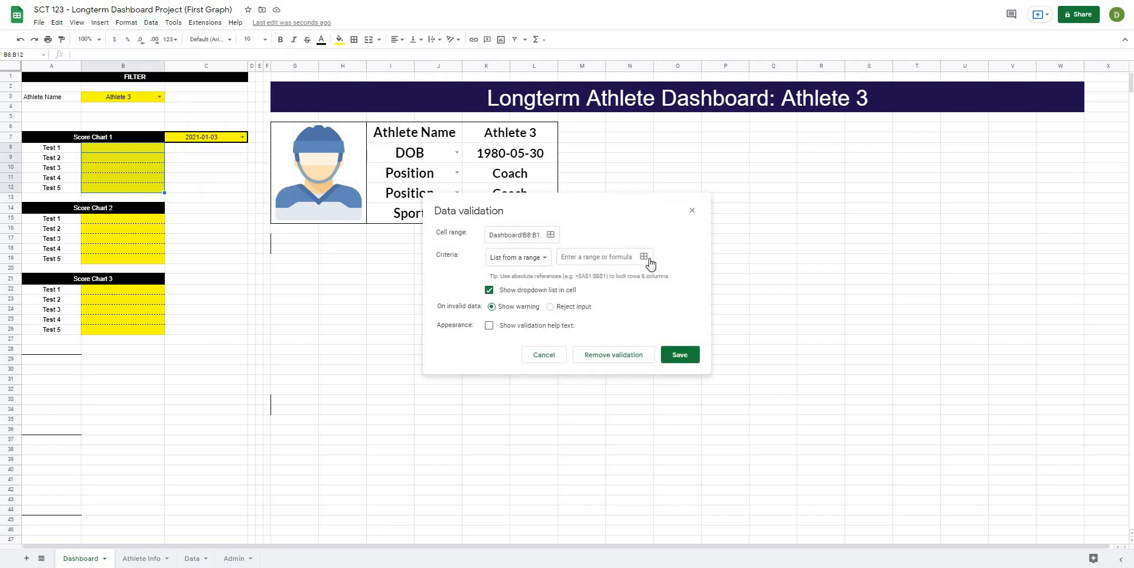
left_click(644, 257)
left_click(232, 558)
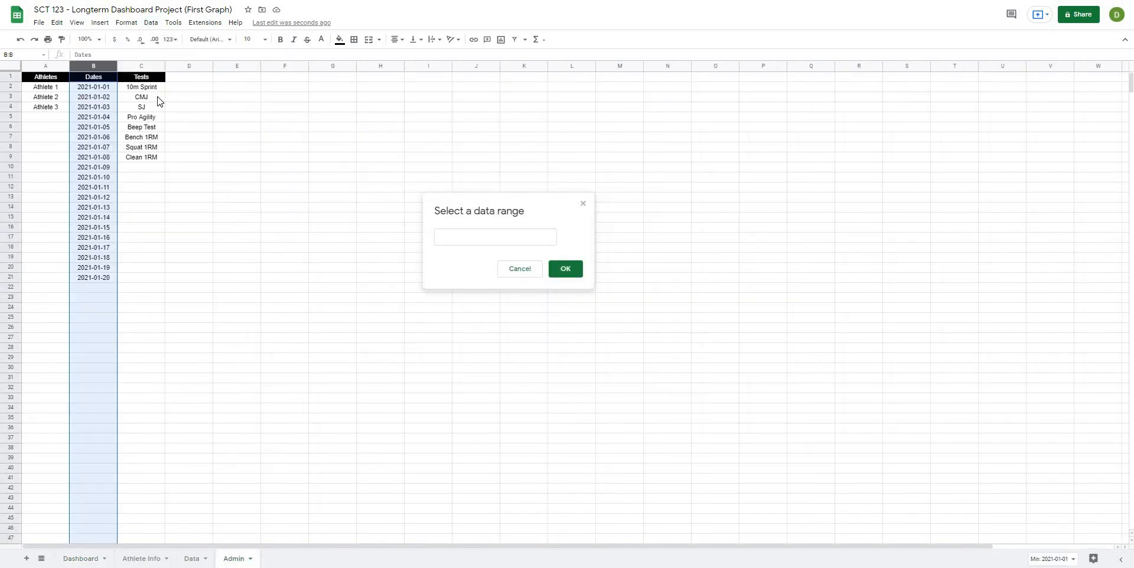
left_click(135, 64)
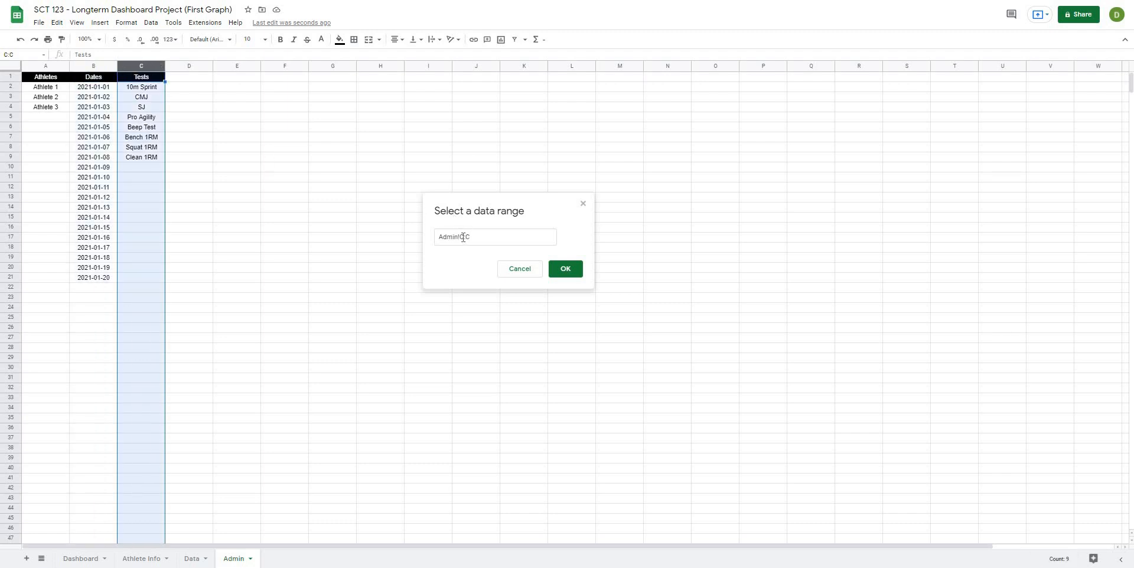
left_click(462, 236)
type("2")
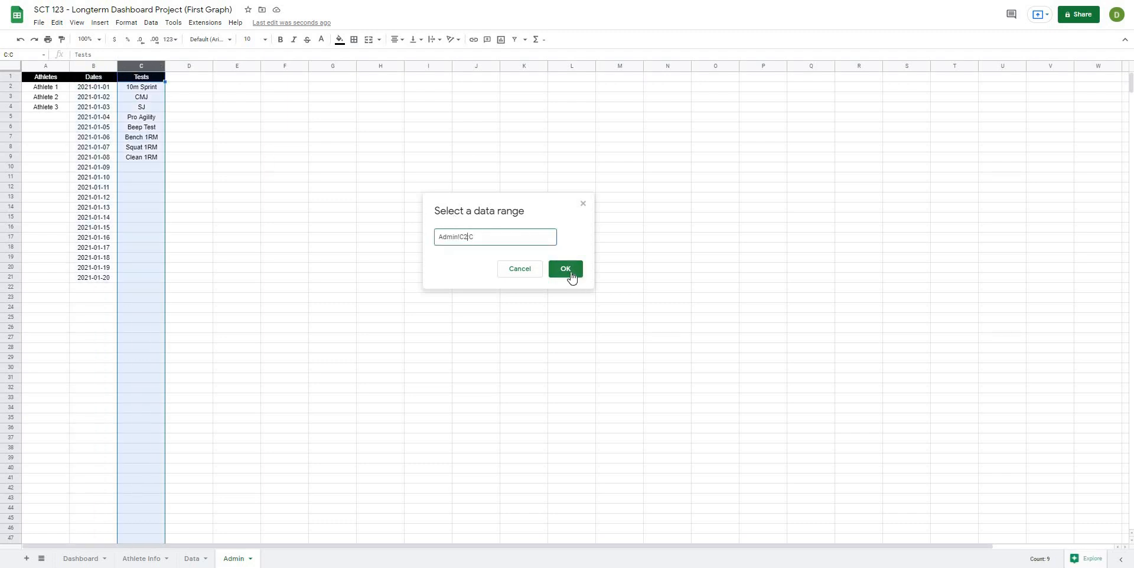
left_click(570, 275)
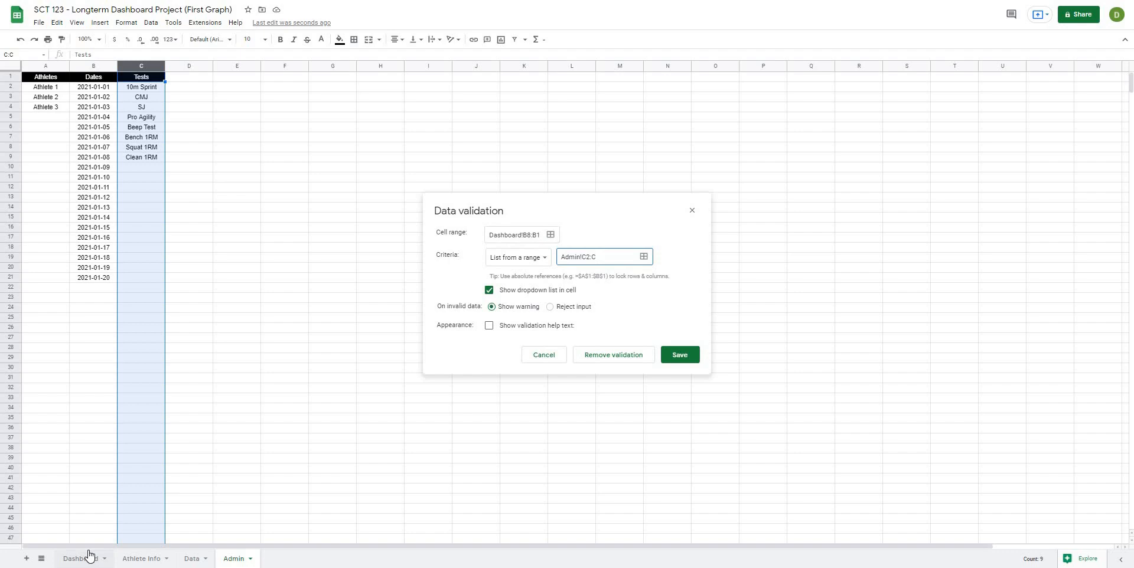
left_click(680, 355)
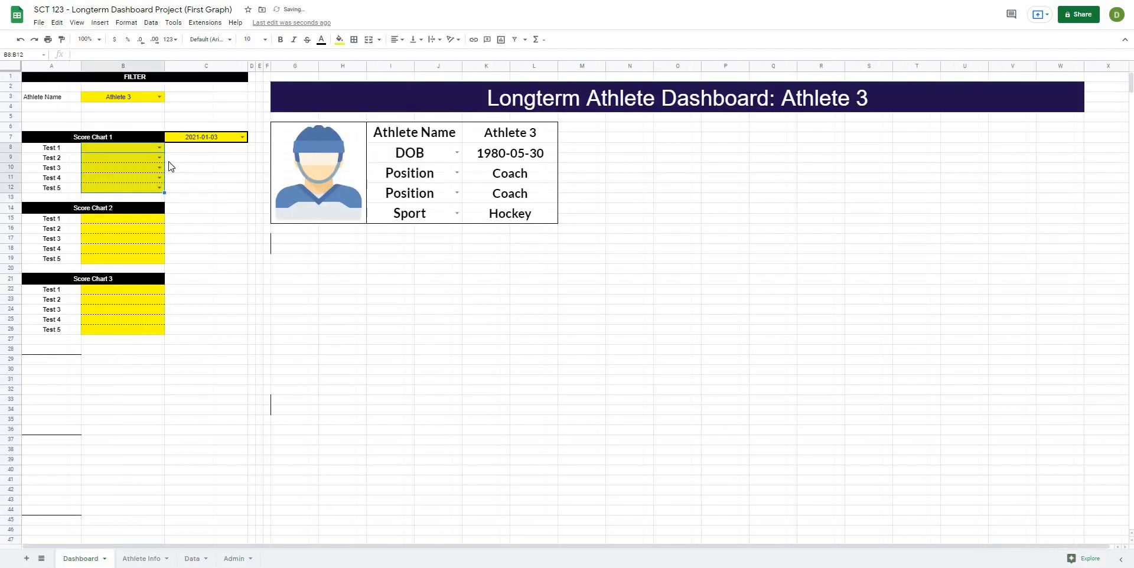
left_click(159, 157)
left_click(235, 168)
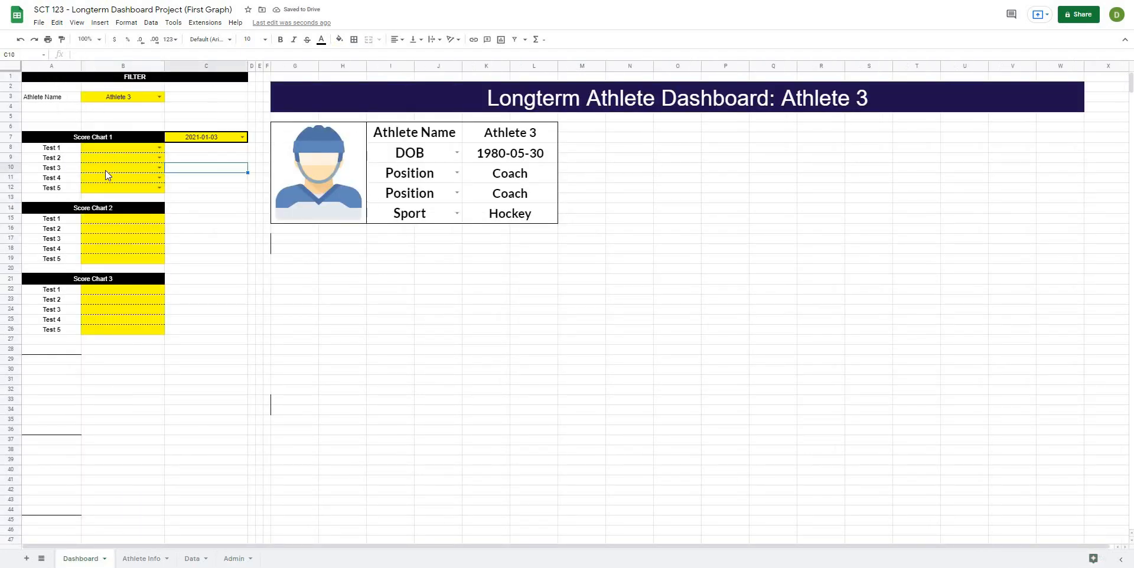
Copy the dropdown cells B8:B12 to the Score Chart 2 and Score Chart 3 entry cells, starting at B15 and B22
left_click_drag(105, 147, 104, 188)
left_click(105, 218)
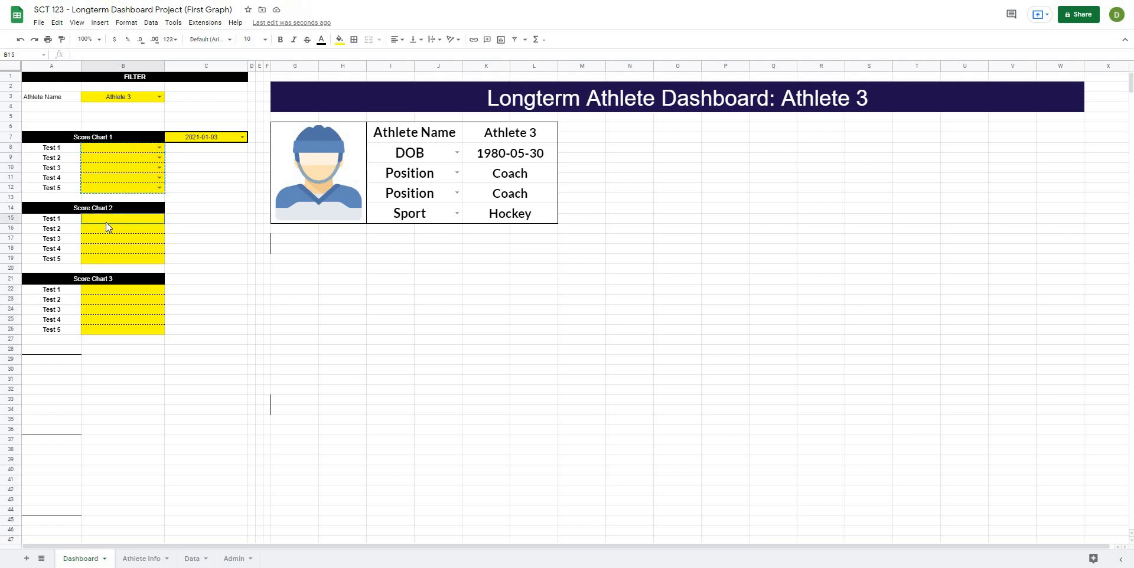
key("ctrl+v")
left_click(112, 290)
key("ctrl+v")
left_click(240, 332)
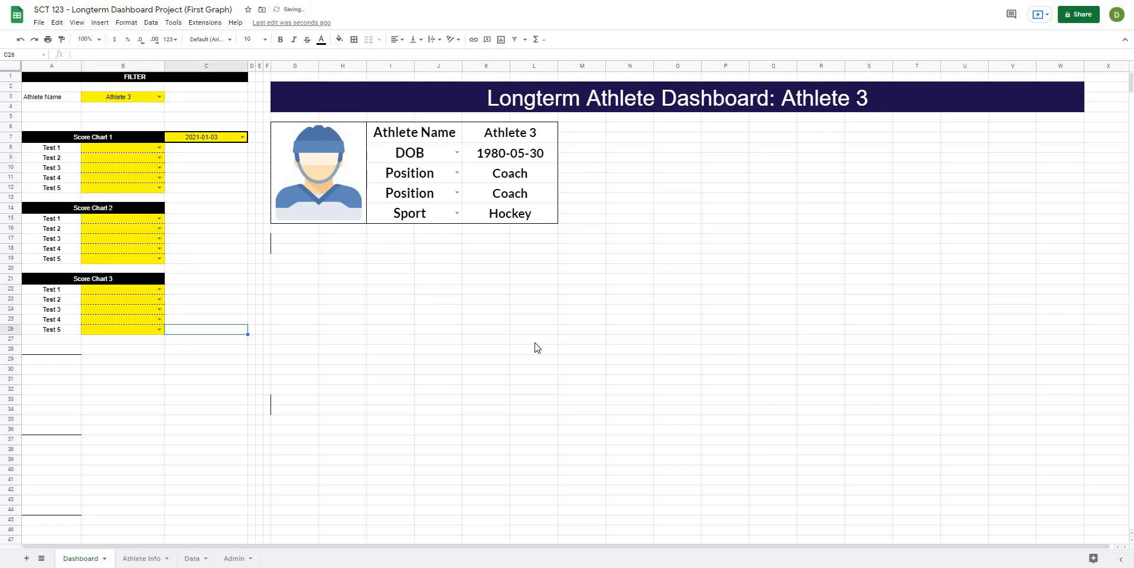
left_click(536, 342)
left_click(505, 371)
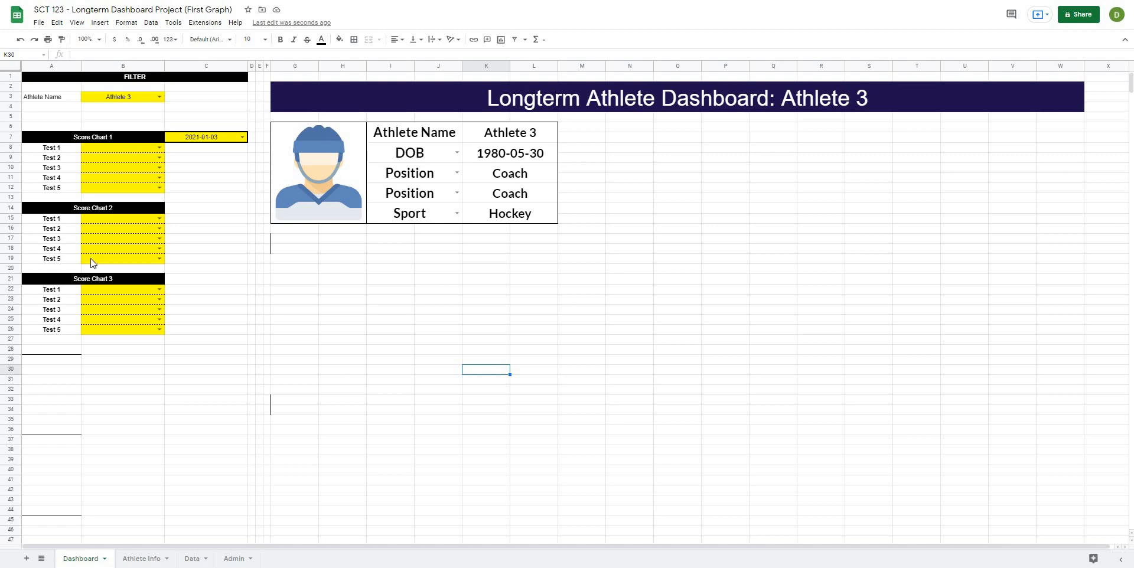
Copy the Score Chart 3 heading to A29 and merge the copy across A29:C29
left_click(91, 278)
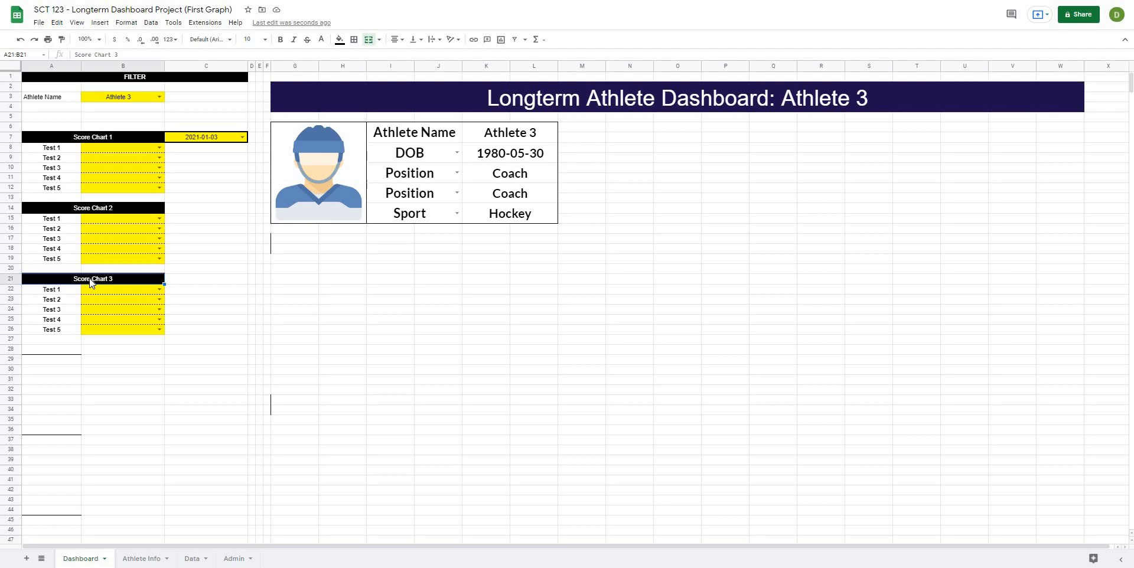
key("ctrl+c")
left_click(45, 361)
key("ctrl+v")
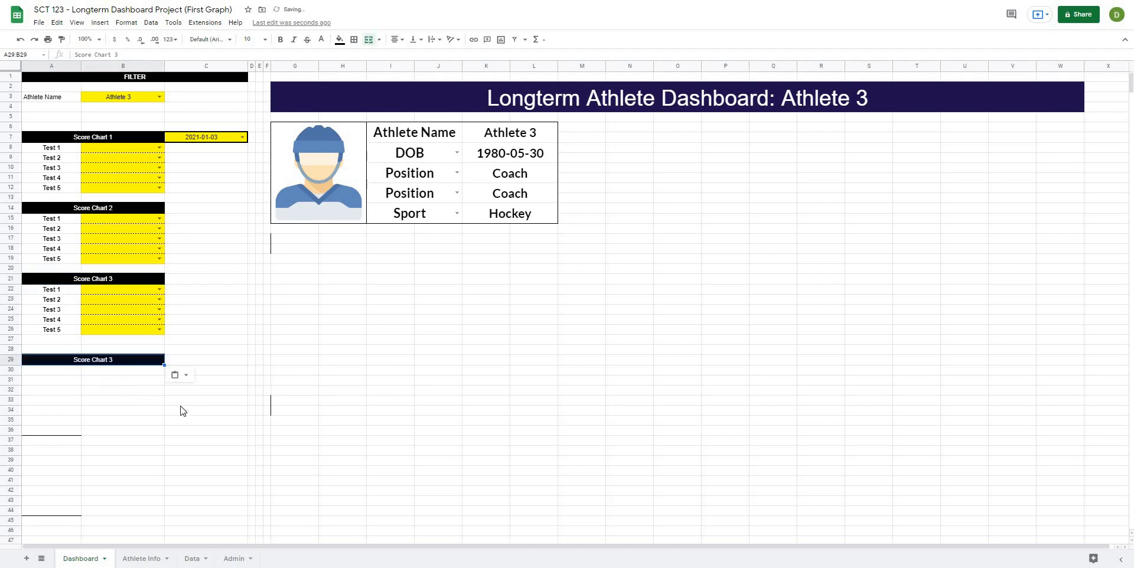
left_click(180, 404)
left_click_drag(65, 364, 210, 366)
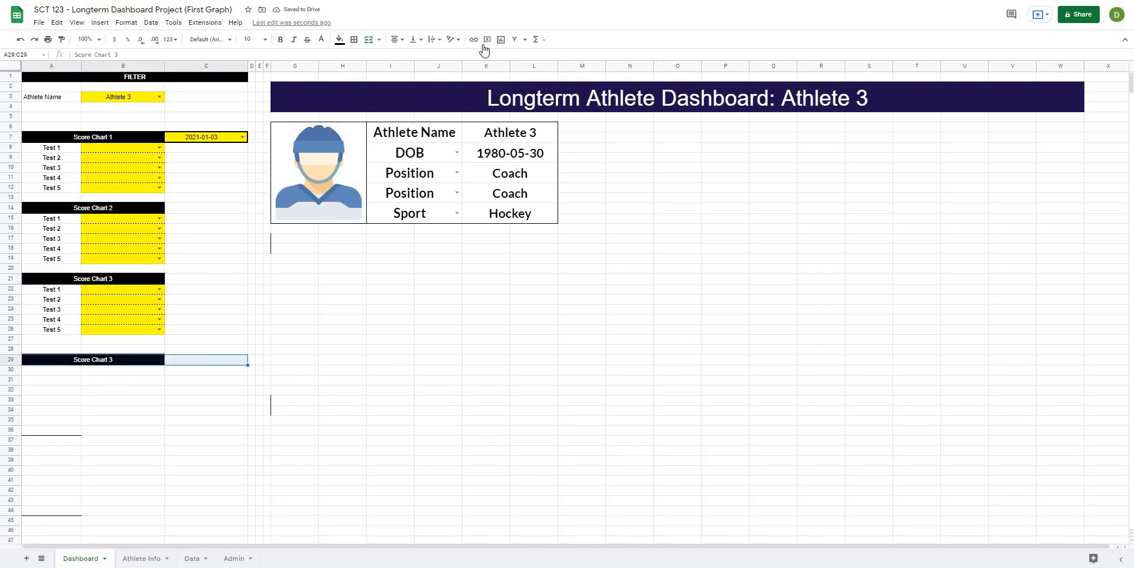
left_click(372, 42)
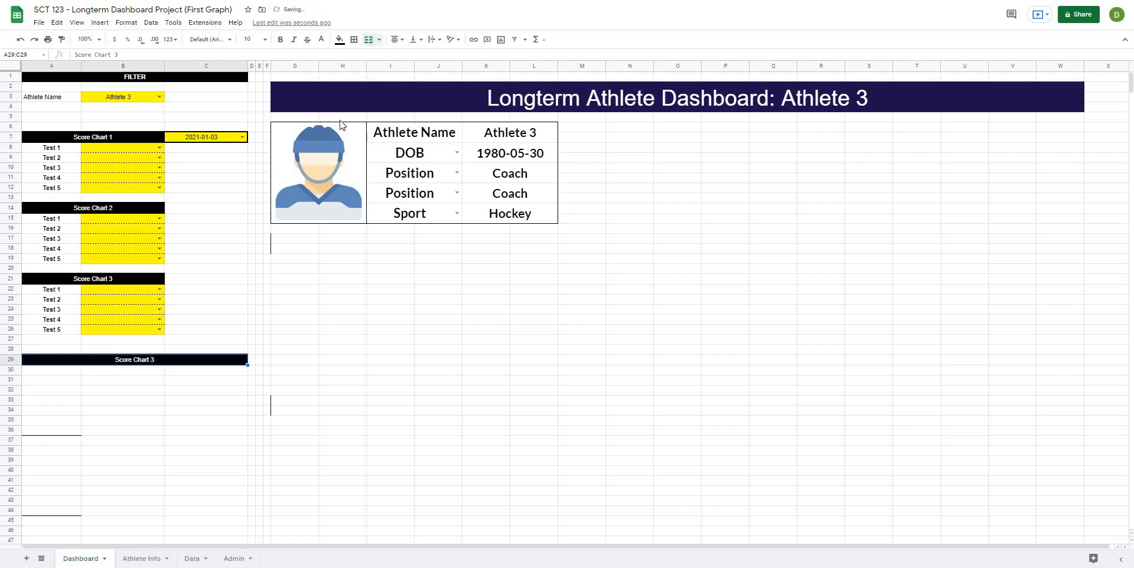
Rename the merged heading in row 29 as Longterm Chart 1: BARS
left_click(152, 408)
left_click(152, 363)
type("L")
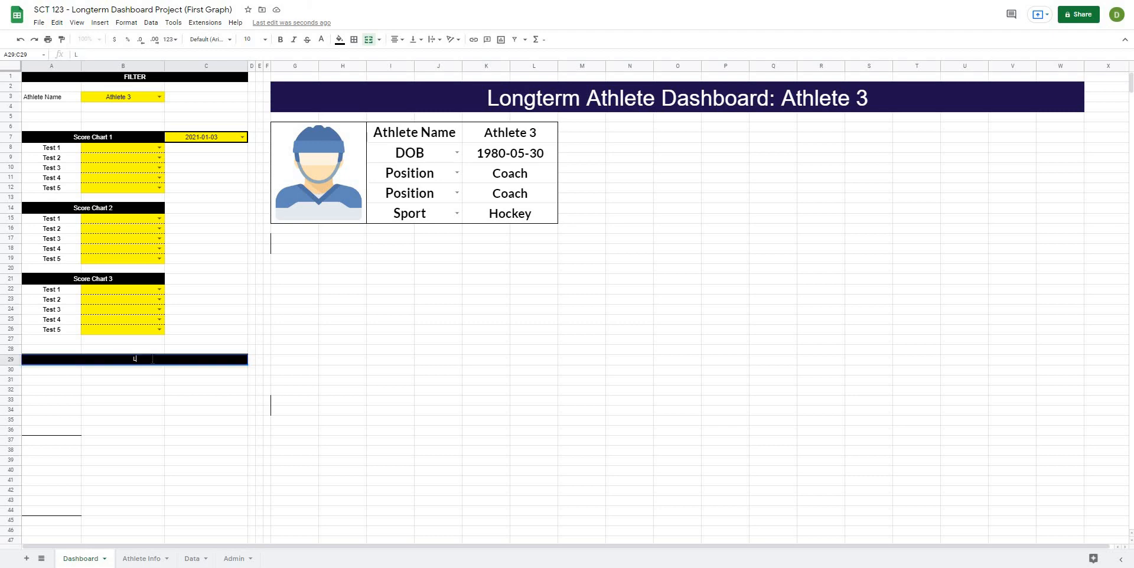
type("ongterm Chart 1: BARS")
key("Return")
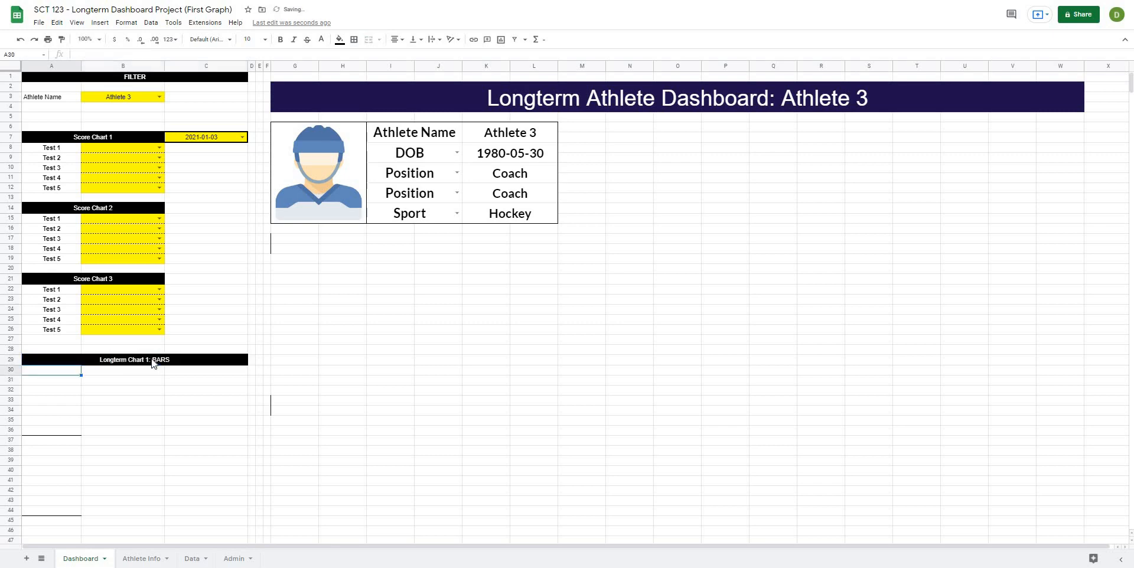
Enter the column headings Metric 1 in B30 and Metric 2 in C30 below the Longterm Chart 1 heading
left_click(151, 362)
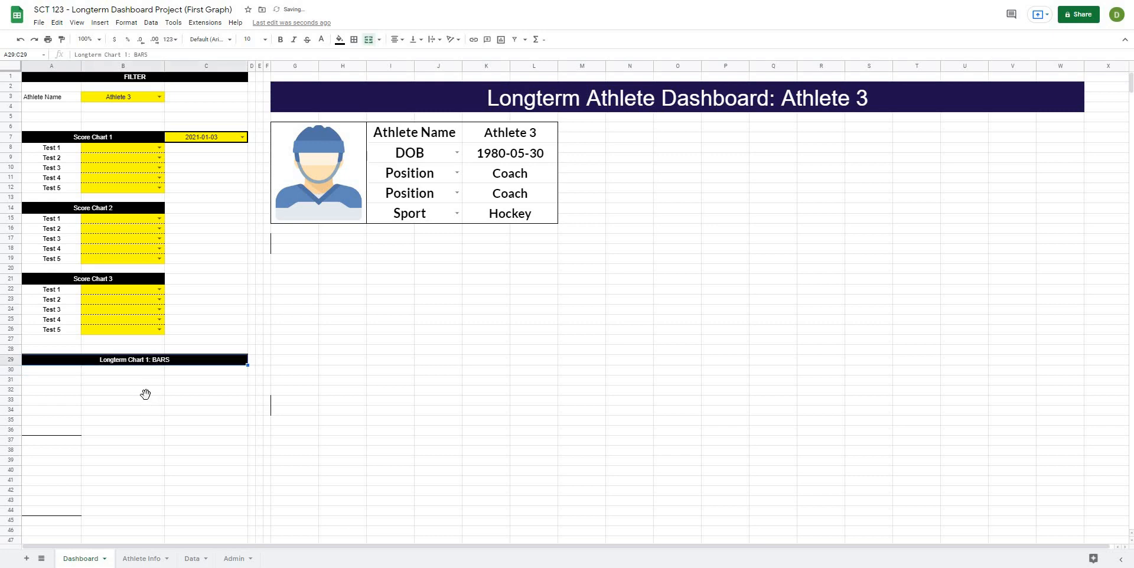
left_click(142, 390)
left_click(123, 371)
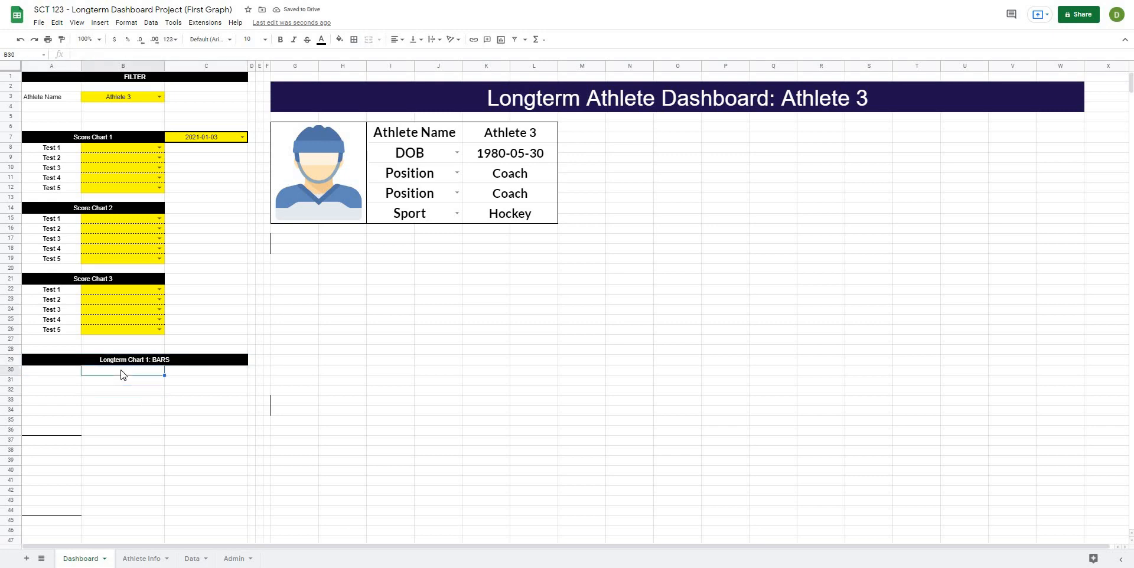
type("Metric 1")
key("Tab")
type("M")
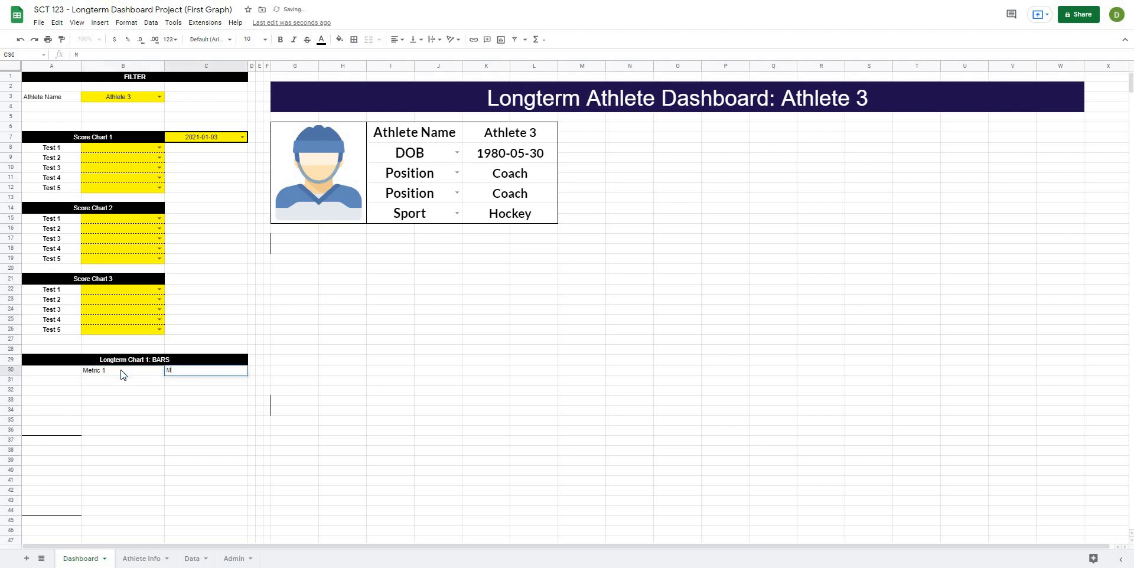
type("etric 3")
key("BackSpace")
type("2")
key("Return")
Enter the row labels Start Date, Select Metric, Show Test and Team Average in A31:A34 and make them bold
left_click(61, 383)
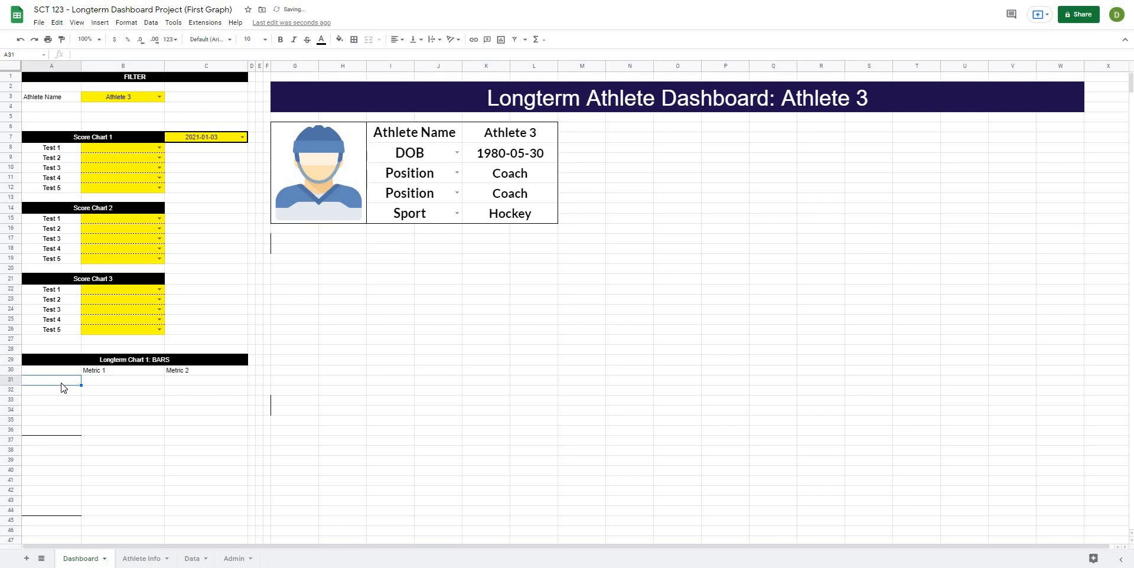
type("Start Date")
key("Return")
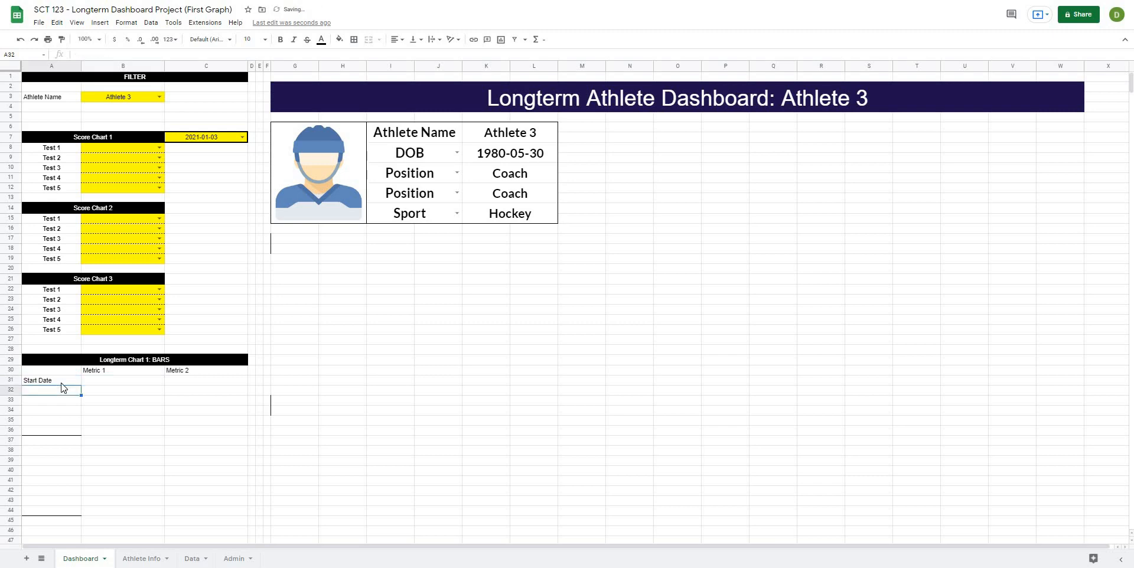
type("Select Metric")
key("Return")
type("Show Test")
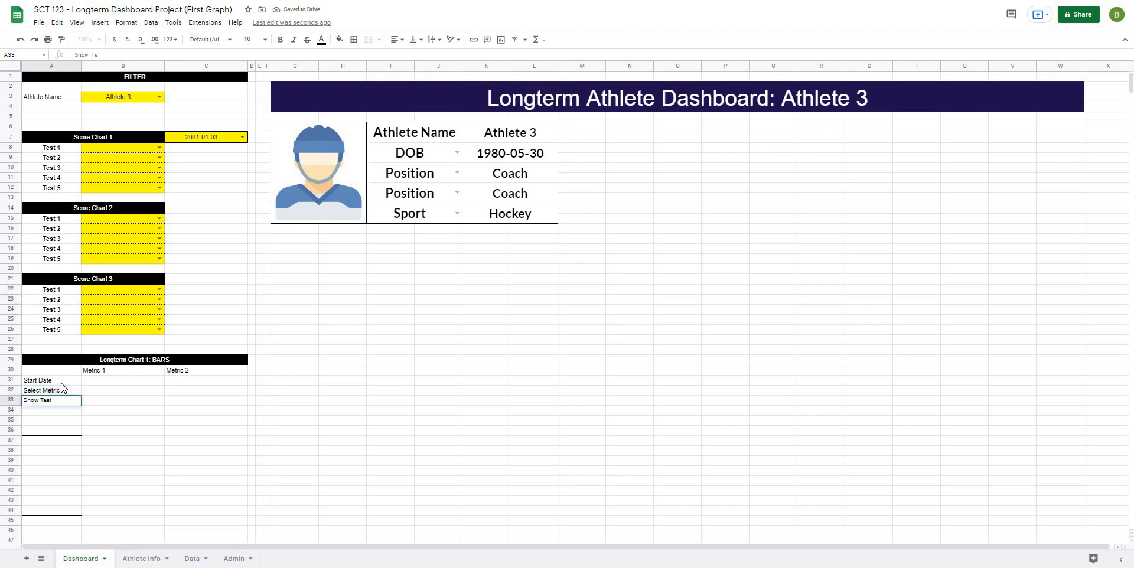
key("Return")
type("Team Average")
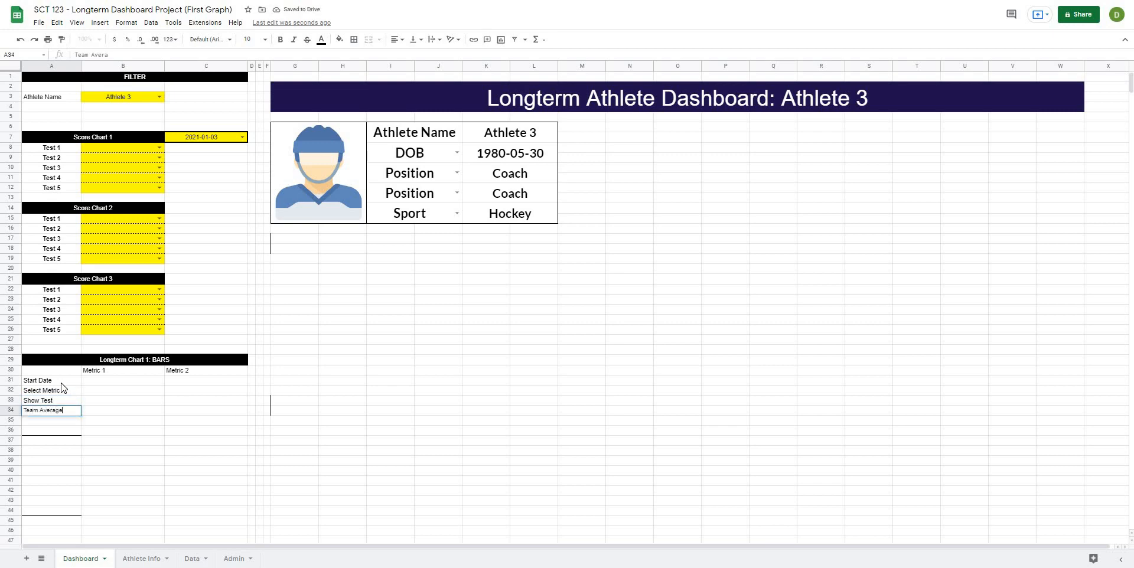
key("Return")
left_click_drag(62, 383, 68, 416)
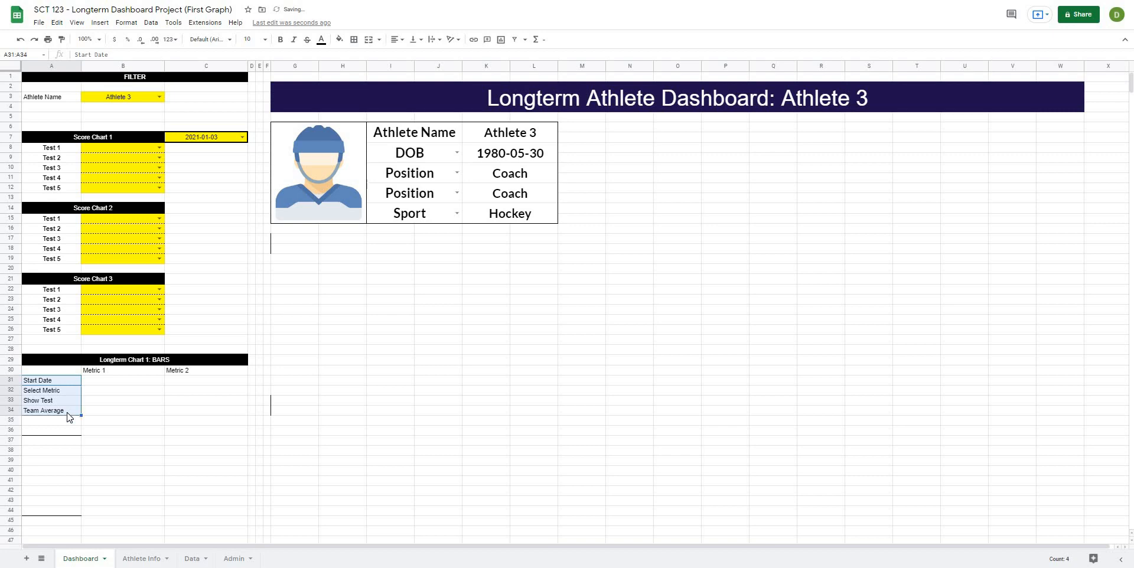
key("ctrl+b")
Fill the entry cells B31:C34 with yellow and give them dotted inner borders
left_click_drag(121, 382, 189, 416)
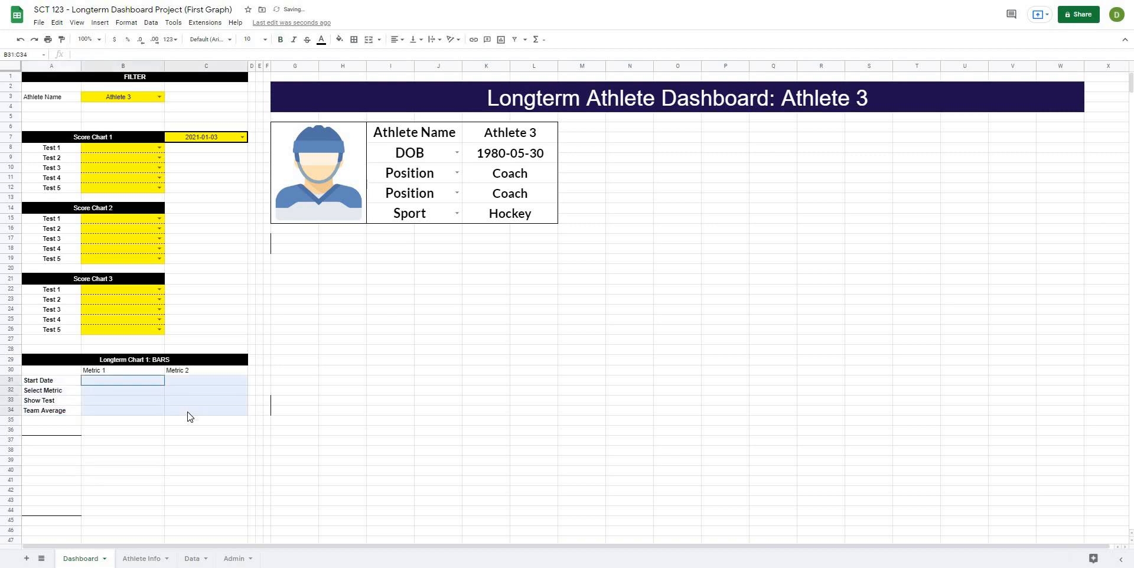
left_click(339, 39)
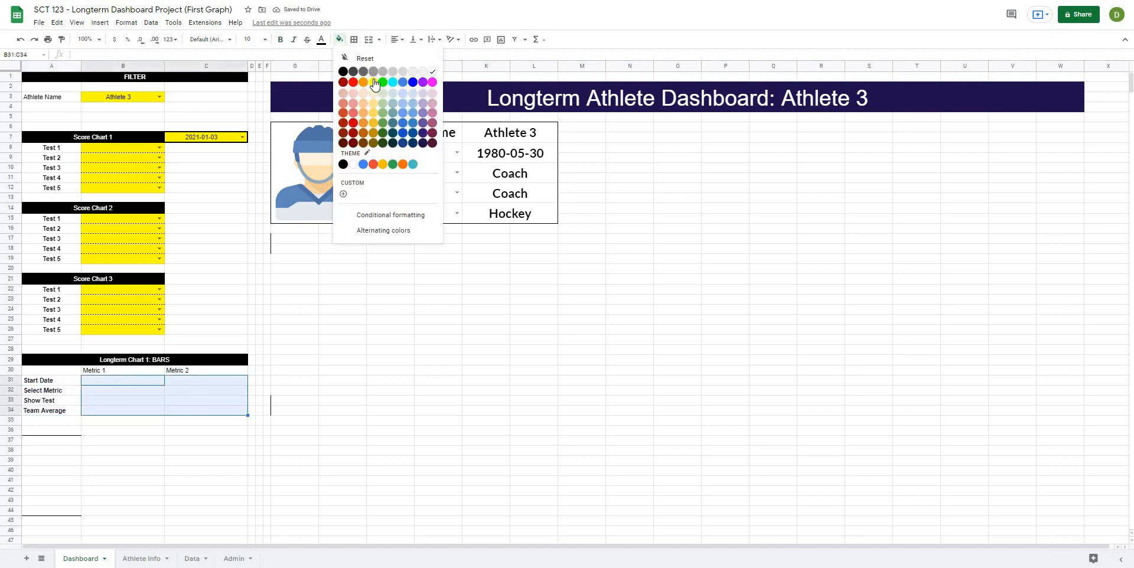
left_click(373, 80)
left_click(354, 39)
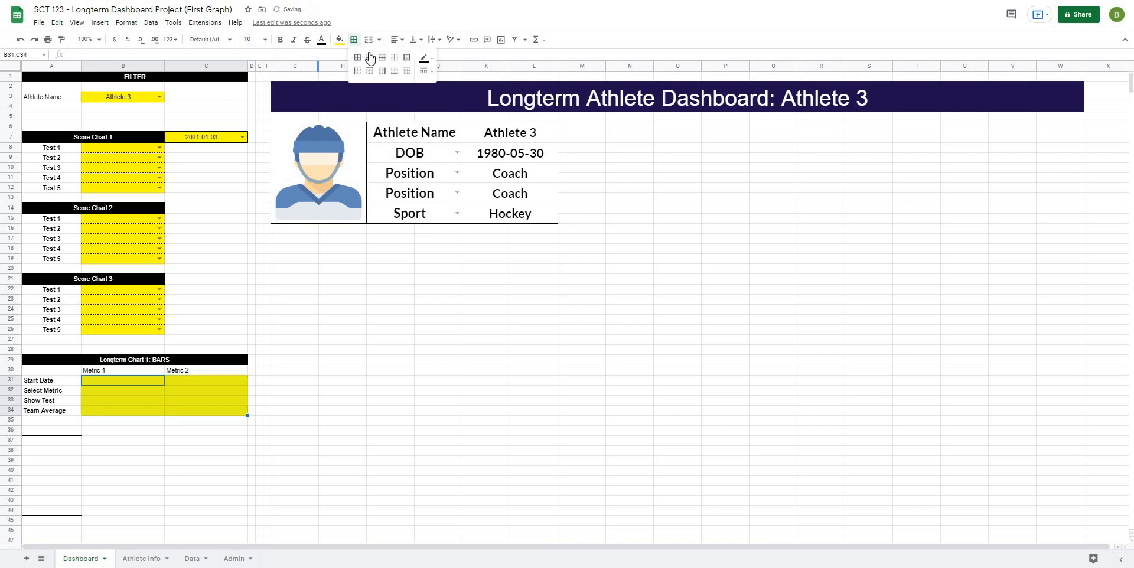
left_click(370, 57)
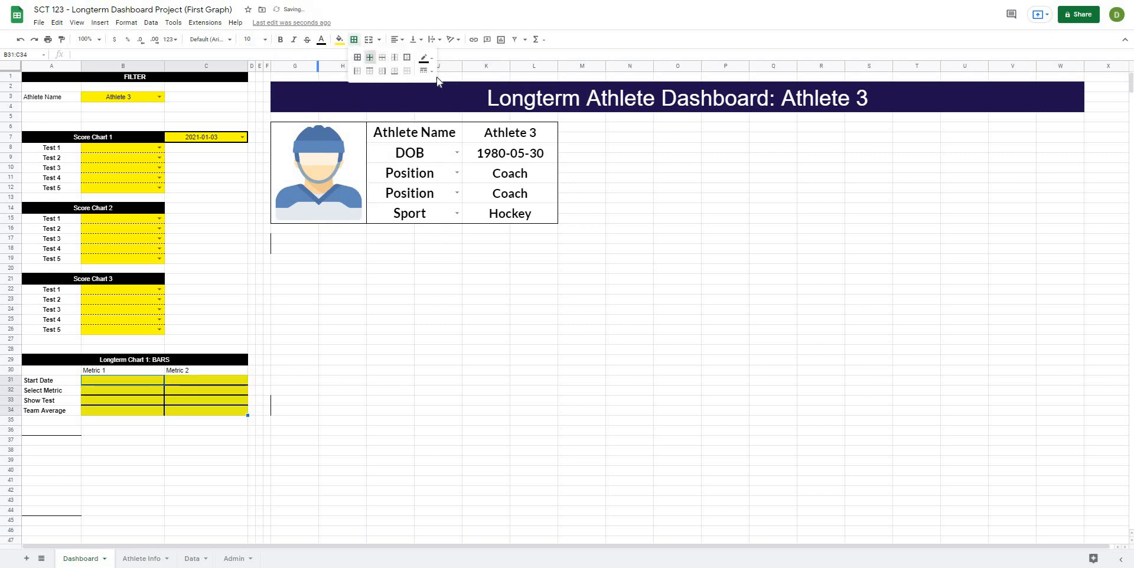
left_click(426, 70)
left_click(446, 125)
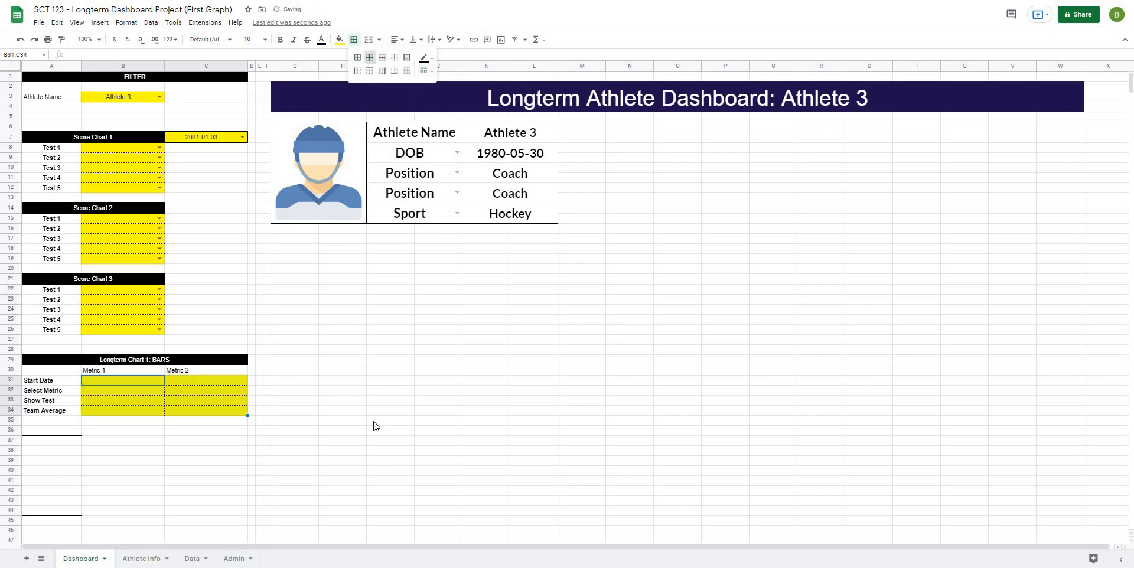
left_click(374, 422)
Fill the Metric 1 heading in B30 with blue and the Metric 2 heading in C30 with light red
left_click(146, 371)
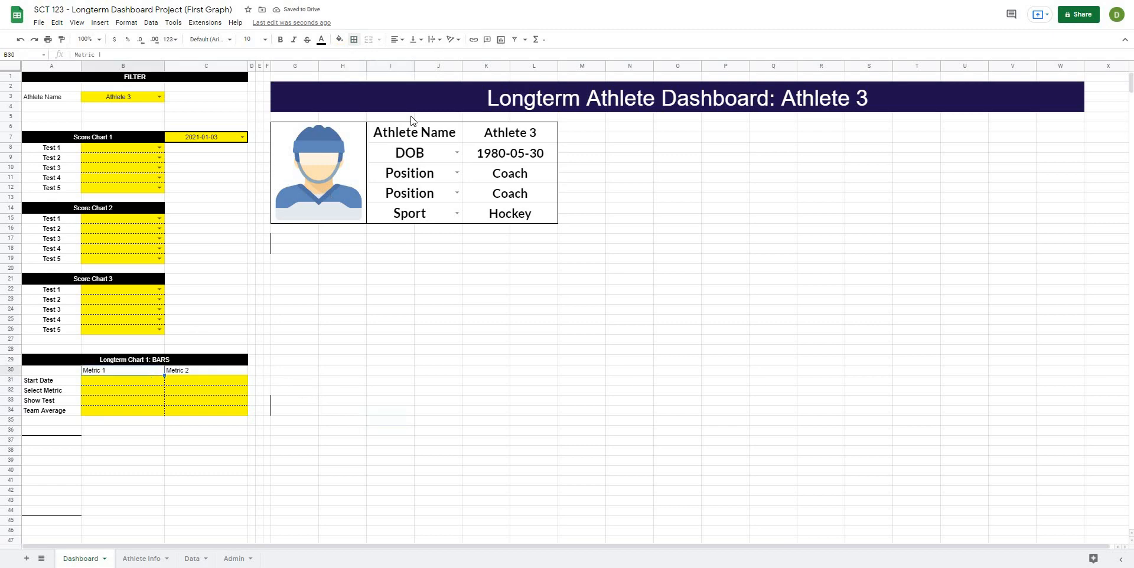
left_click(339, 39)
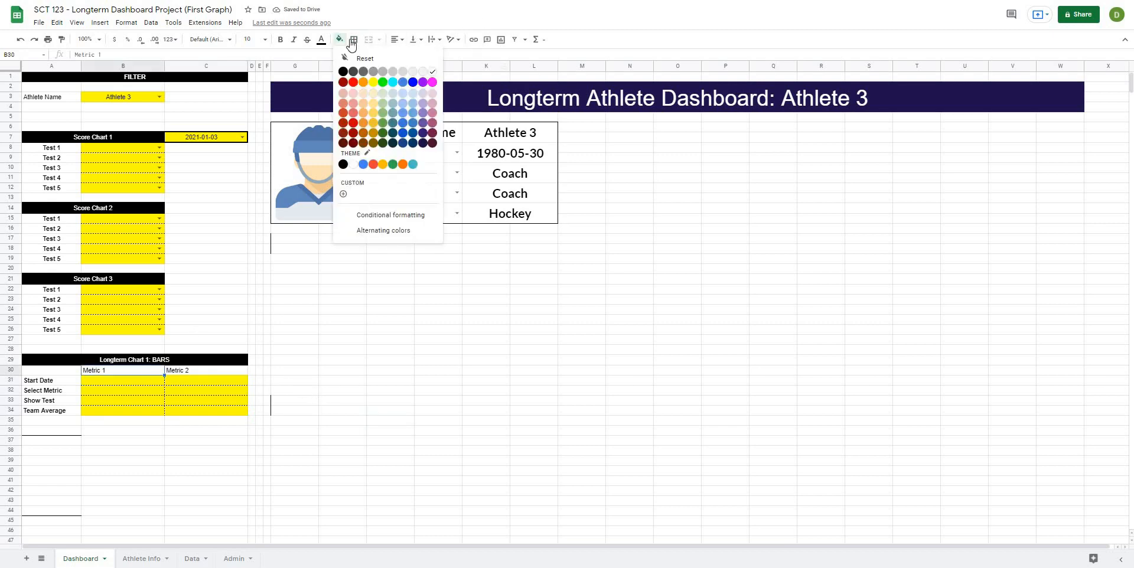
left_click(405, 116)
left_click(201, 368)
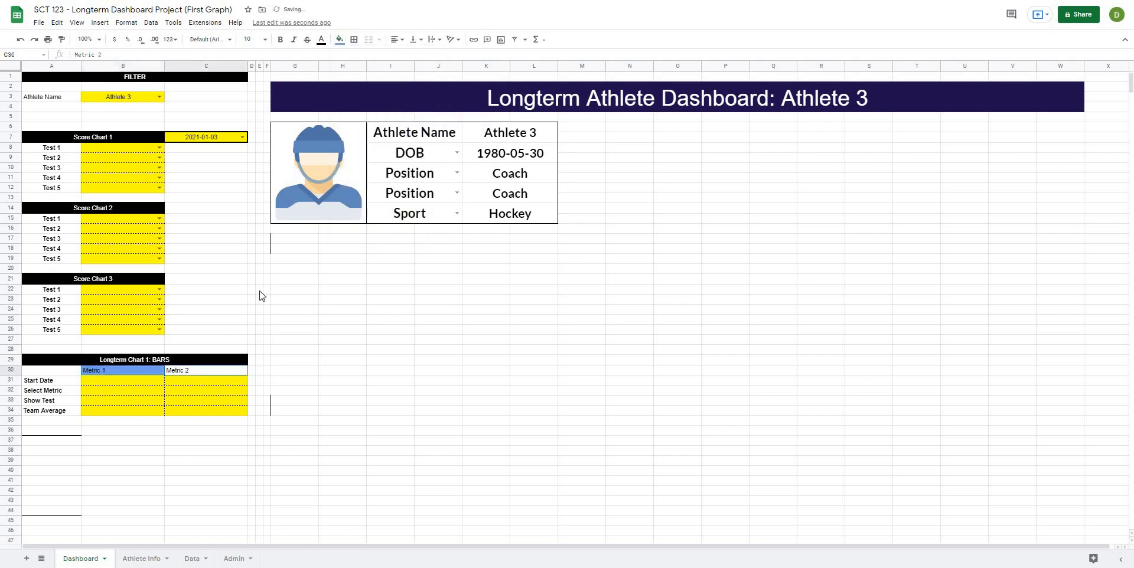
left_click(339, 40)
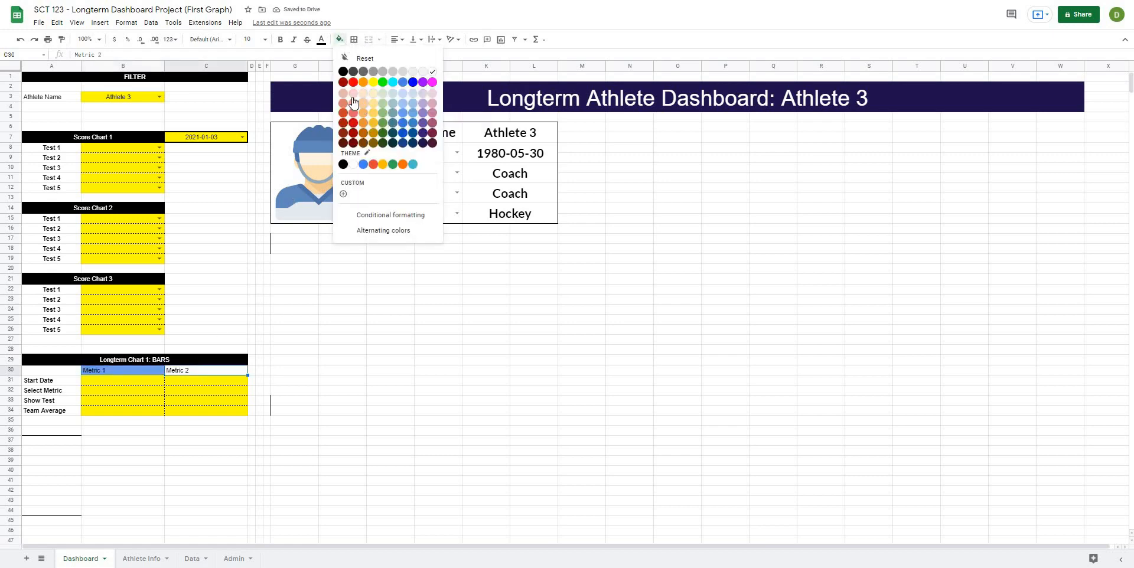
left_click(343, 96)
left_click(336, 317)
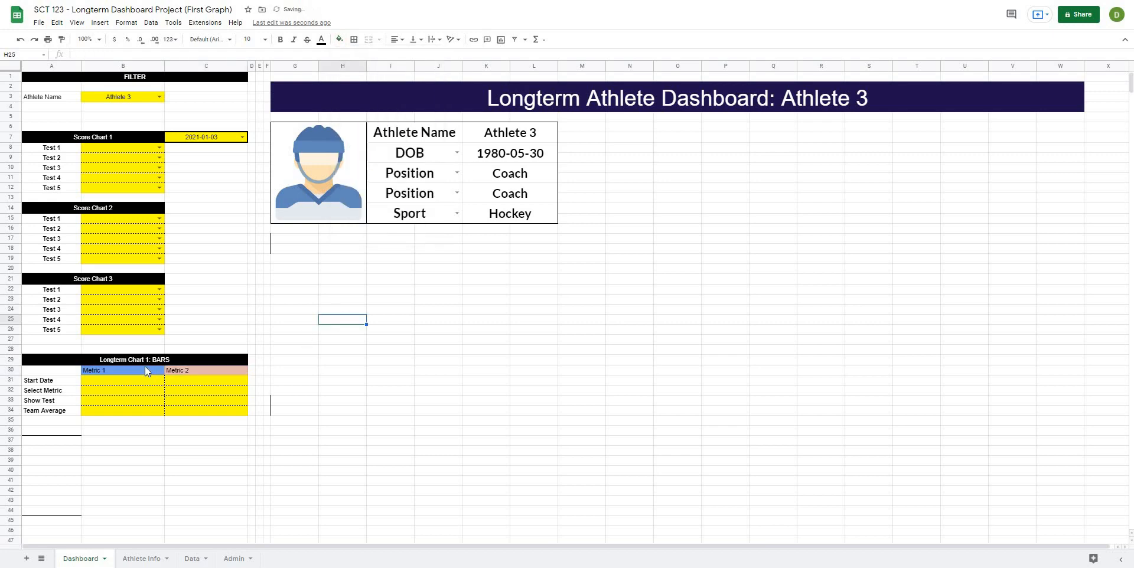
Make the Metric 1 and Metric 2 headings in B30:C30 bold and centre them horizontally
left_click_drag(142, 361, 193, 366)
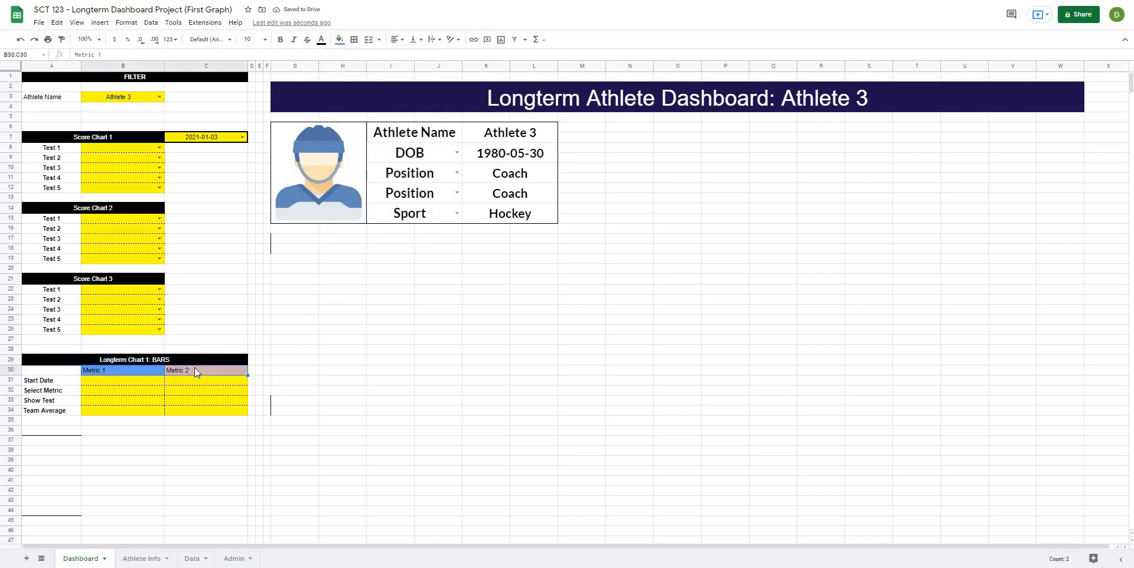
left_click(280, 39)
left_click(393, 39)
left_click(406, 59)
left_click(378, 386)
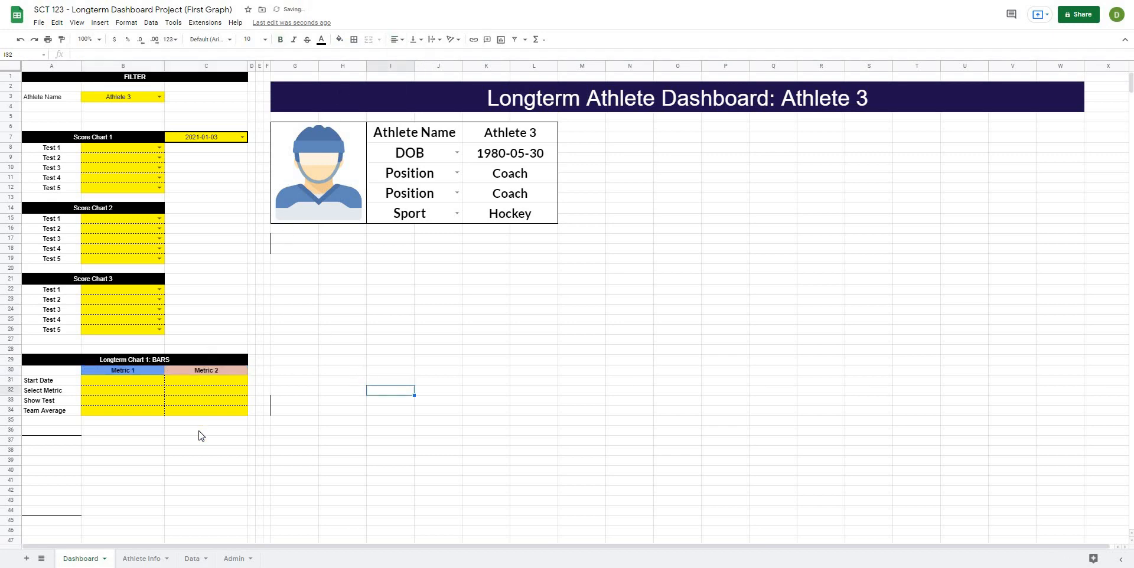
Copy the date dropdown cell C7 beside the Score Chart 1 heading
left_click(123, 381)
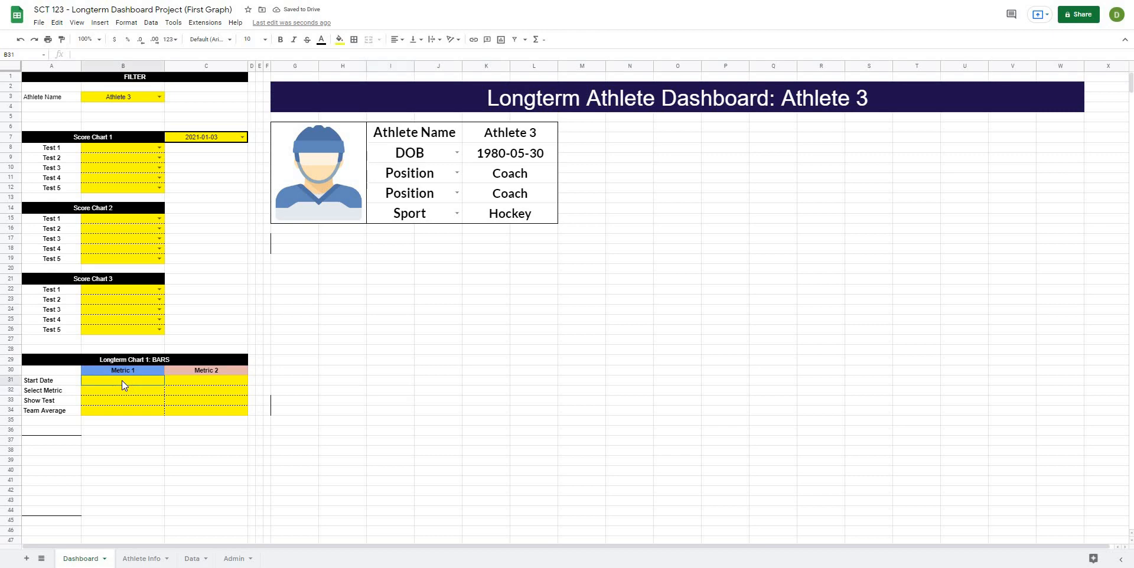
left_click_drag(122, 380, 172, 381)
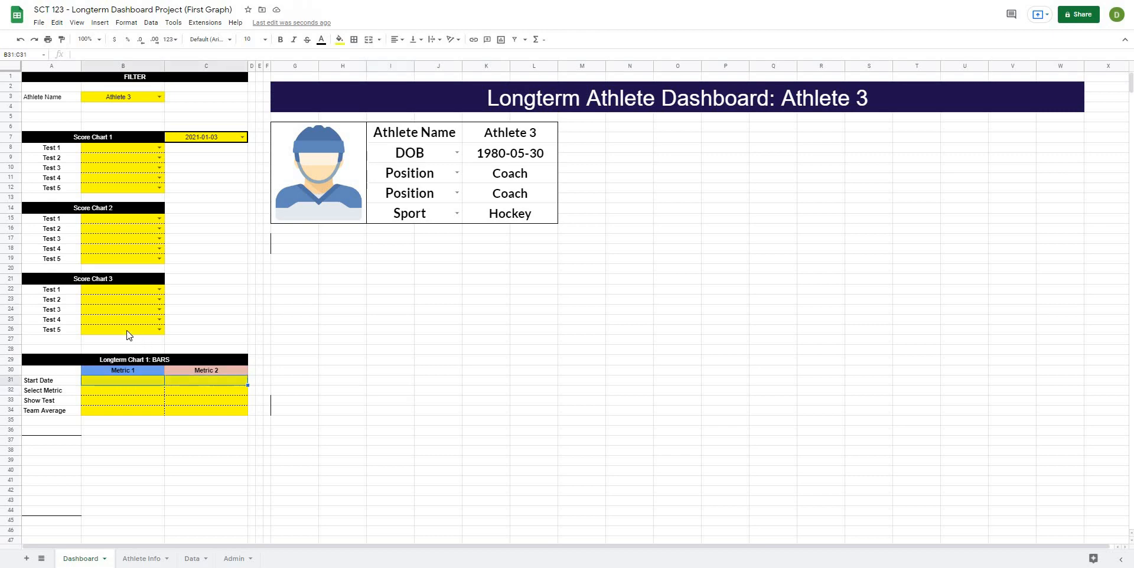
left_click(197, 141)
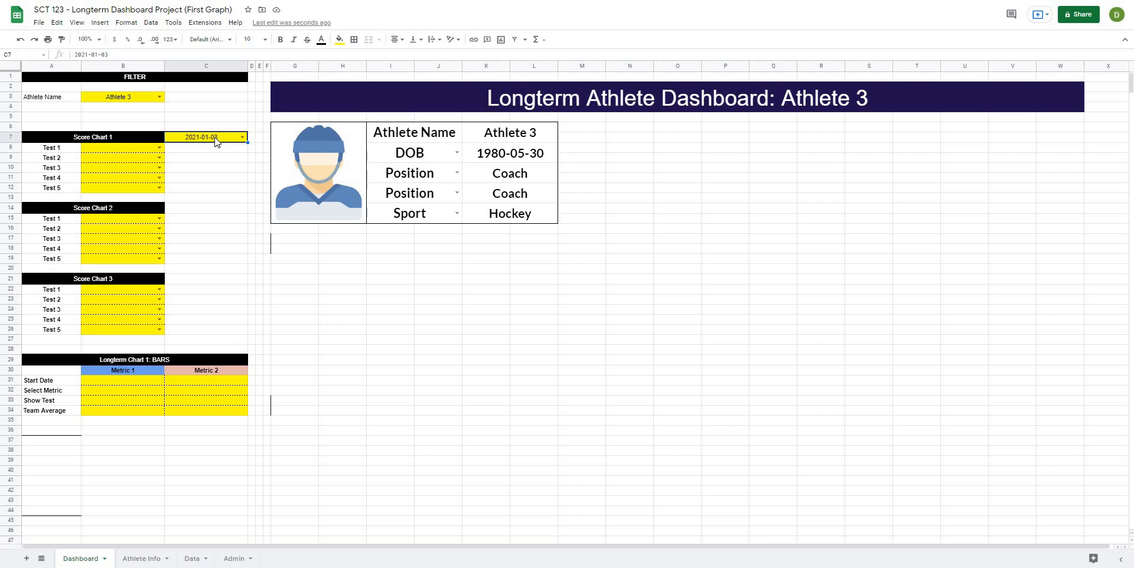
key("ctrl+c")
left_click(113, 382)
right_click(114, 381)
mouse_move(192, 171)
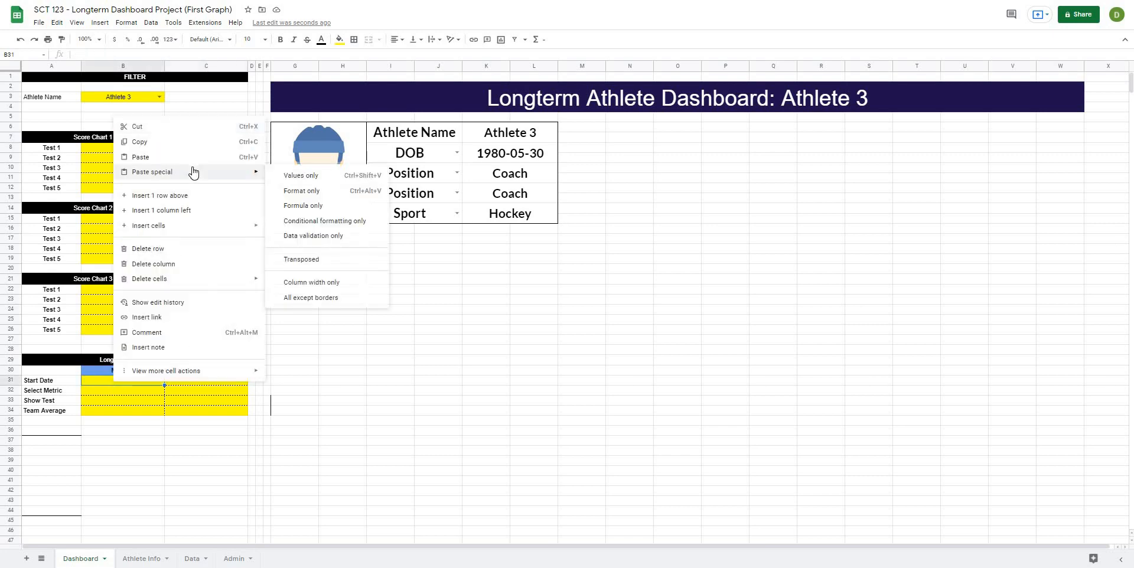
left_click(312, 205)
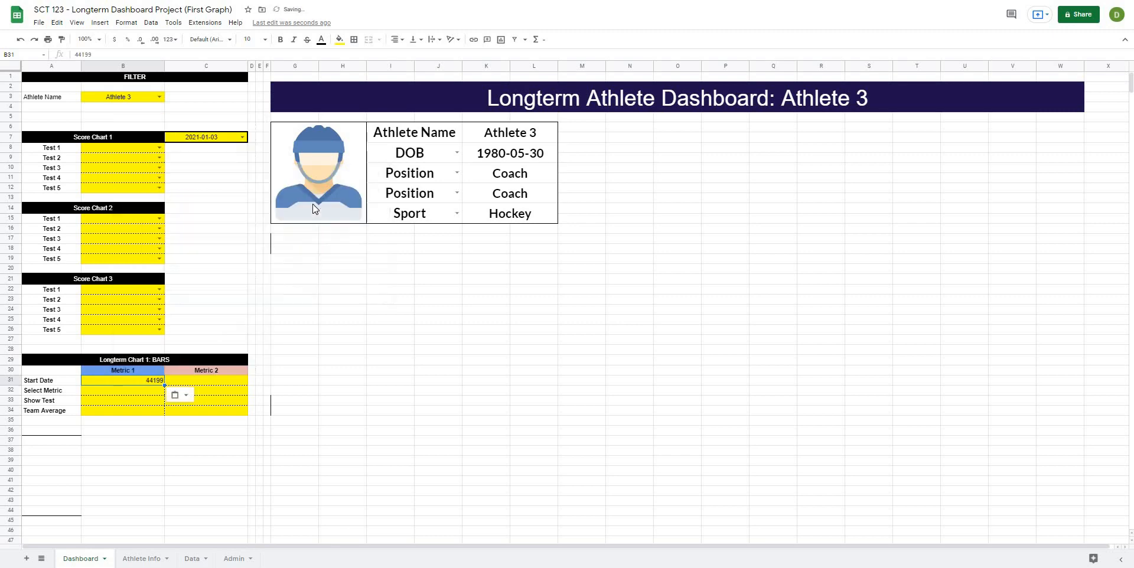
left_click(131, 443)
Paste only the copied date cell's data validation into the Start Date cell B31
left_click(140, 380)
right_click(141, 380)
mouse_move(217, 172)
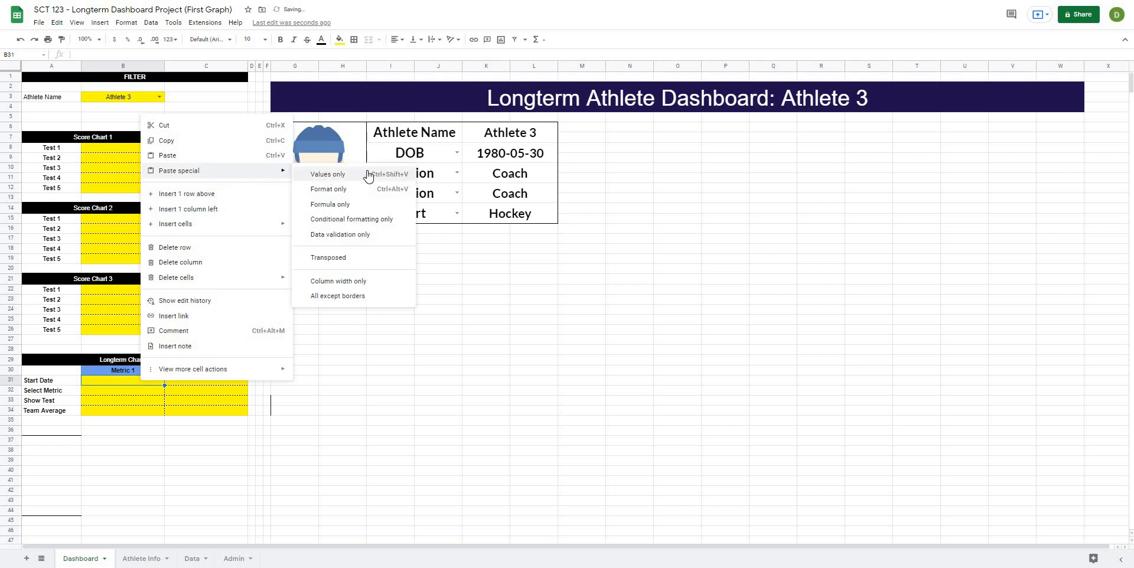
left_click(319, 235)
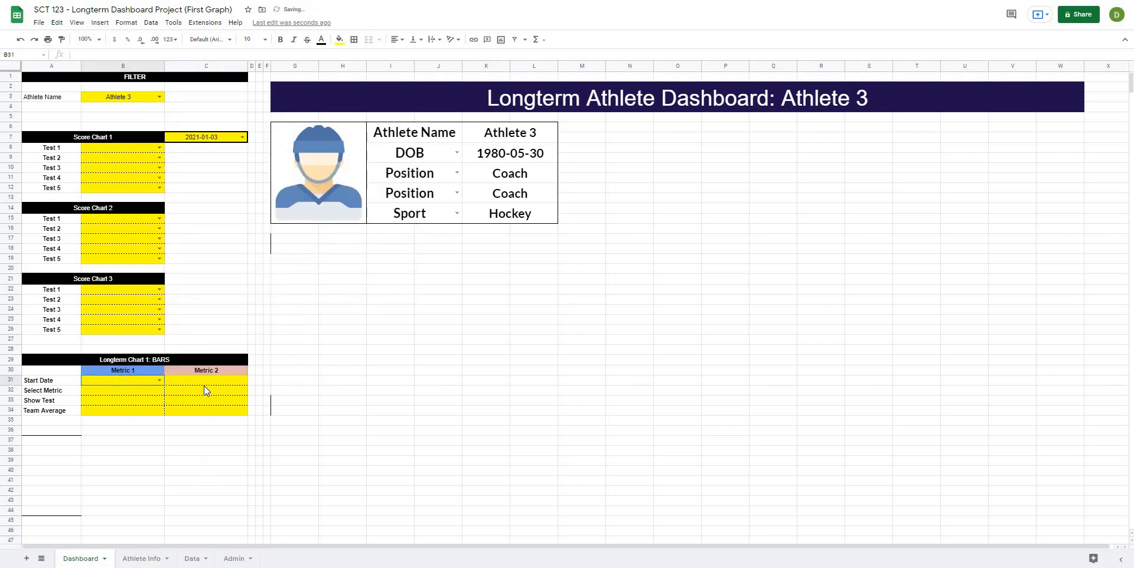
Merge the Start Date cells B31:C31 and the Team Average cells B34:C34, and check the Start Date dropdown list
key("shift+Right")
left_click(369, 41)
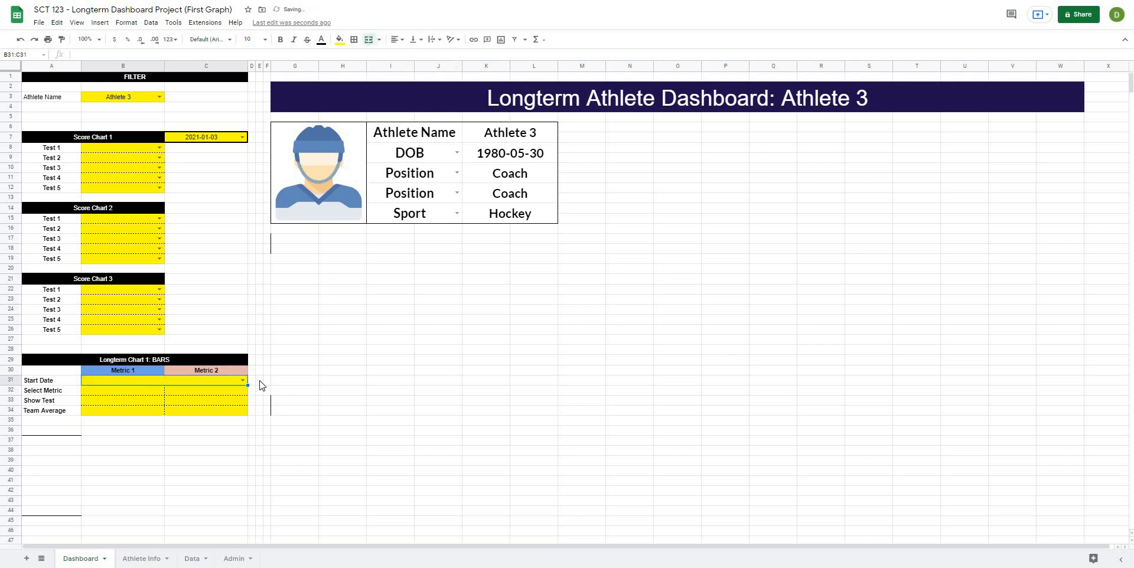
left_click(240, 381)
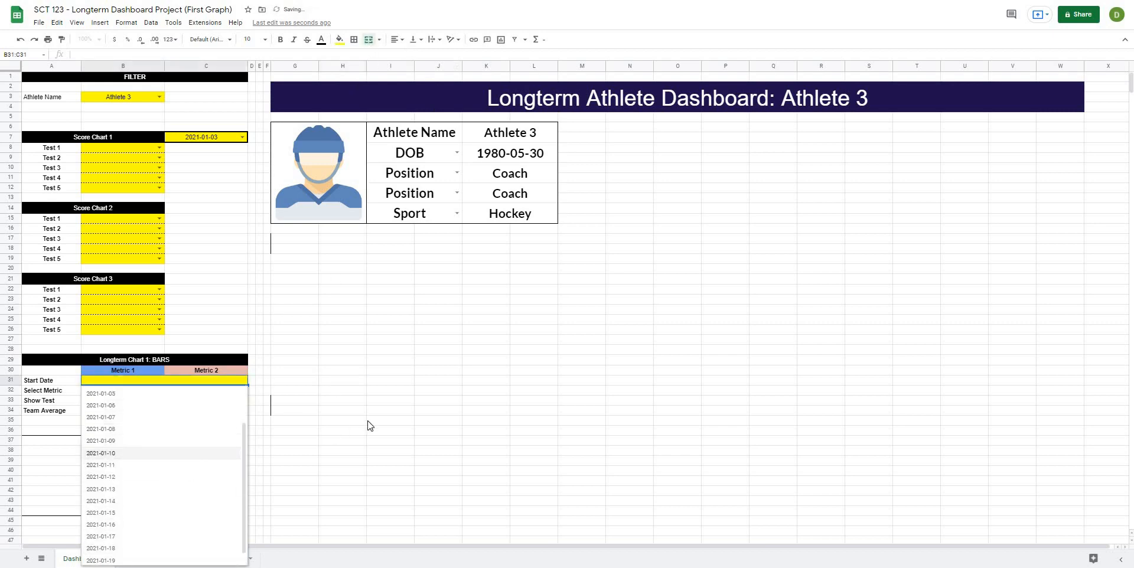
left_click(300, 400)
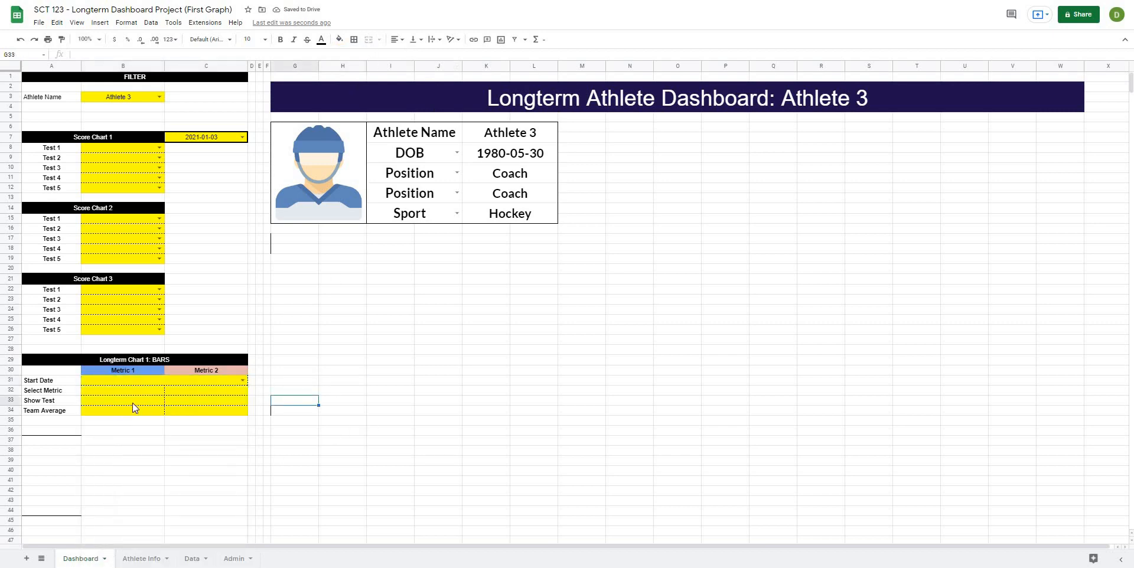
left_click_drag(133, 403, 195, 412)
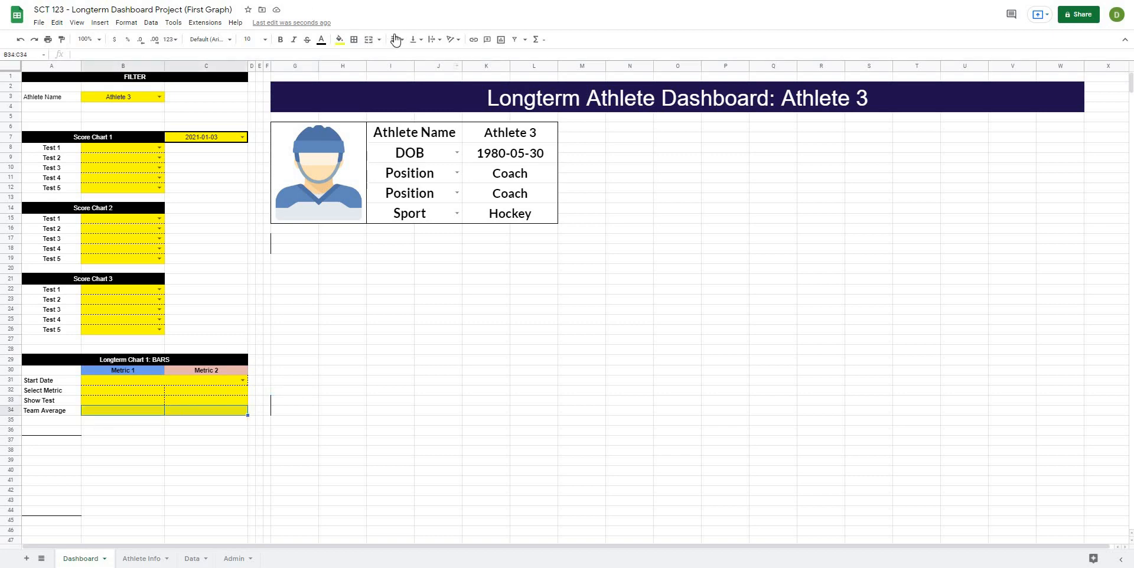
left_click(369, 40)
left_click(188, 403)
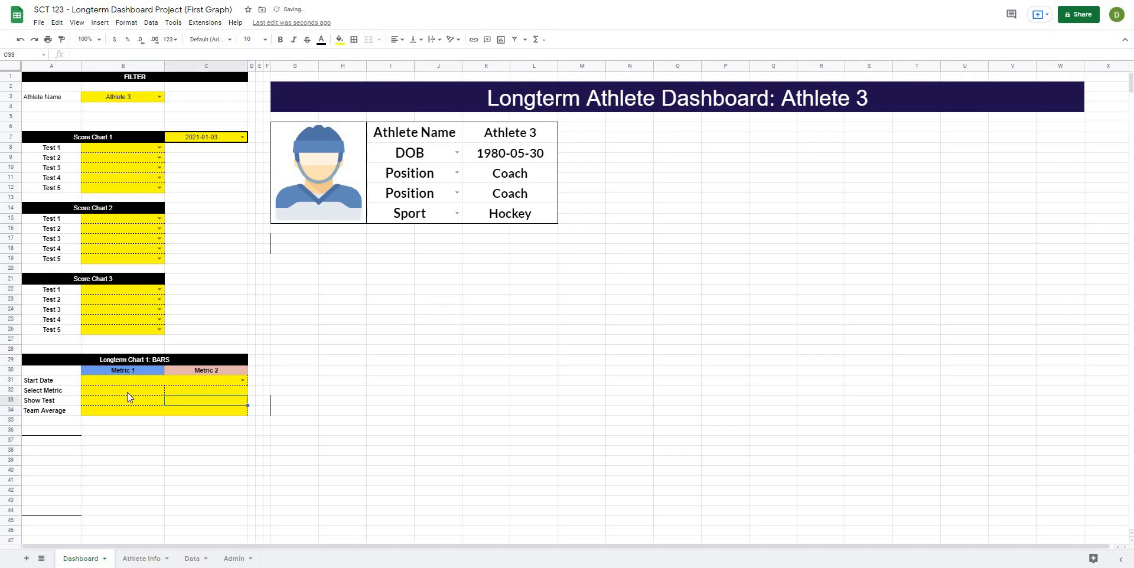
Copy the test dropdown from B22 to the Select Metric cells B32:C32 as data validation only, and check its list
left_click(126, 392)
left_click(114, 293)
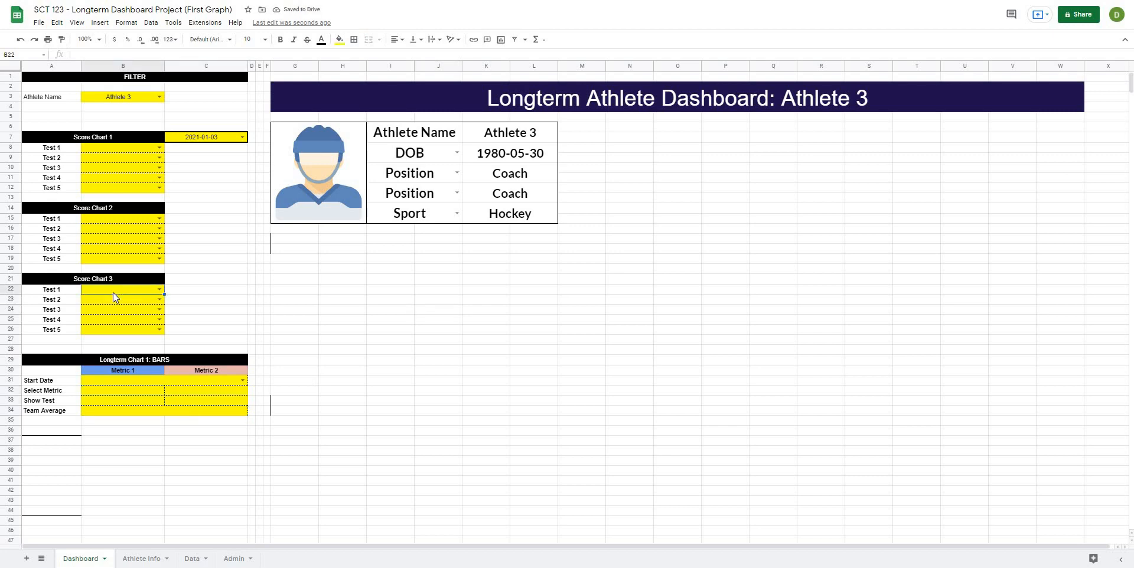
key("ctrl+c")
left_click_drag(116, 391, 186, 391)
right_click(185, 391)
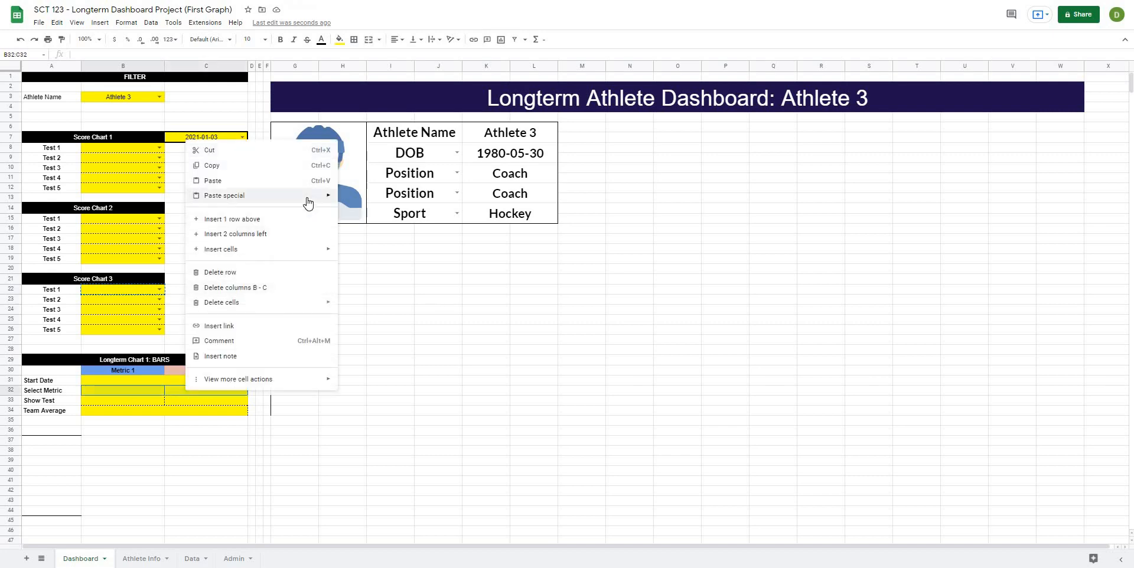
left_click(385, 259)
left_click(294, 431)
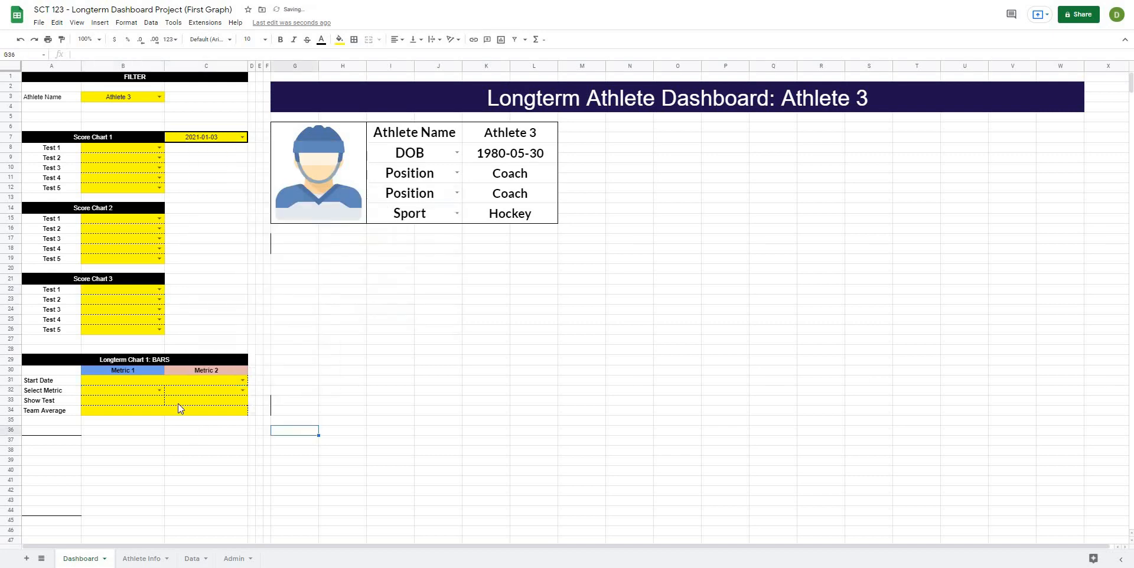
left_click(160, 391)
left_click(405, 423)
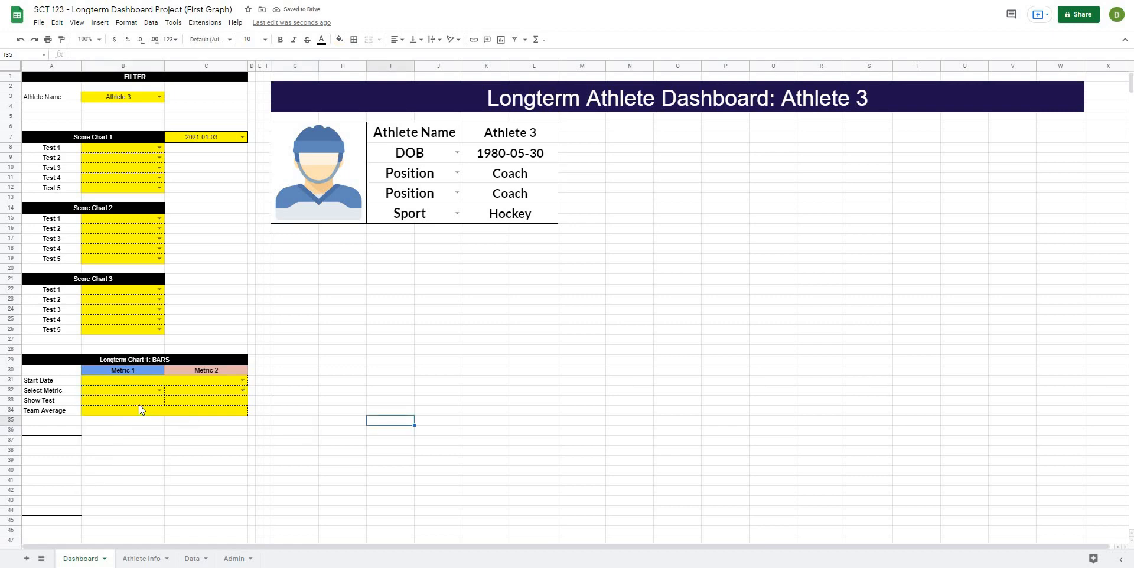
Insert checkboxes in the Show Test and Team Average cells B33:C34
left_click_drag(139, 404, 173, 416)
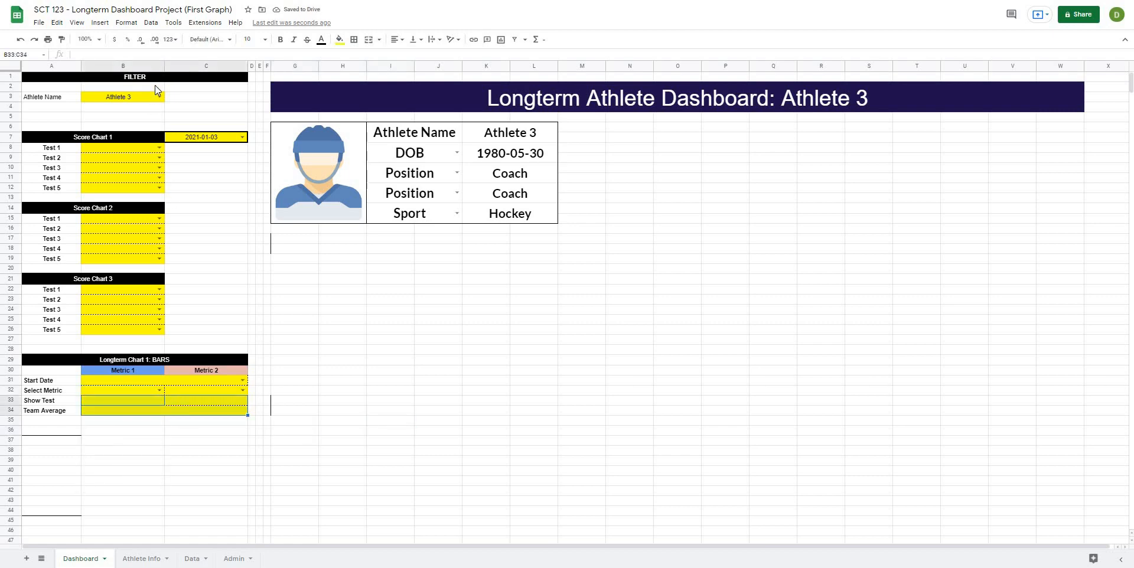
left_click(102, 24)
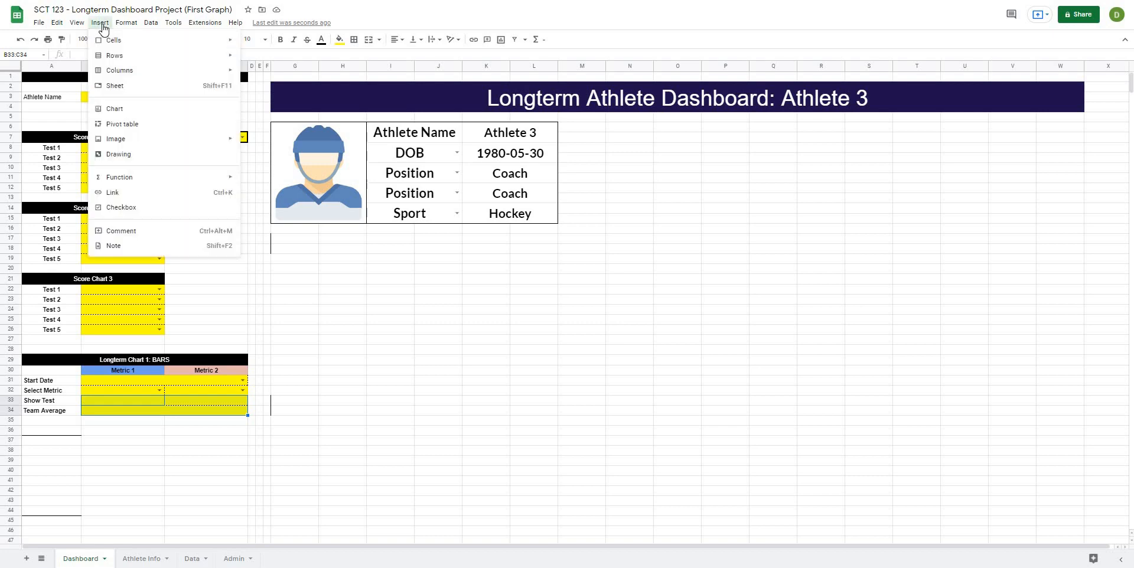
left_click(118, 207)
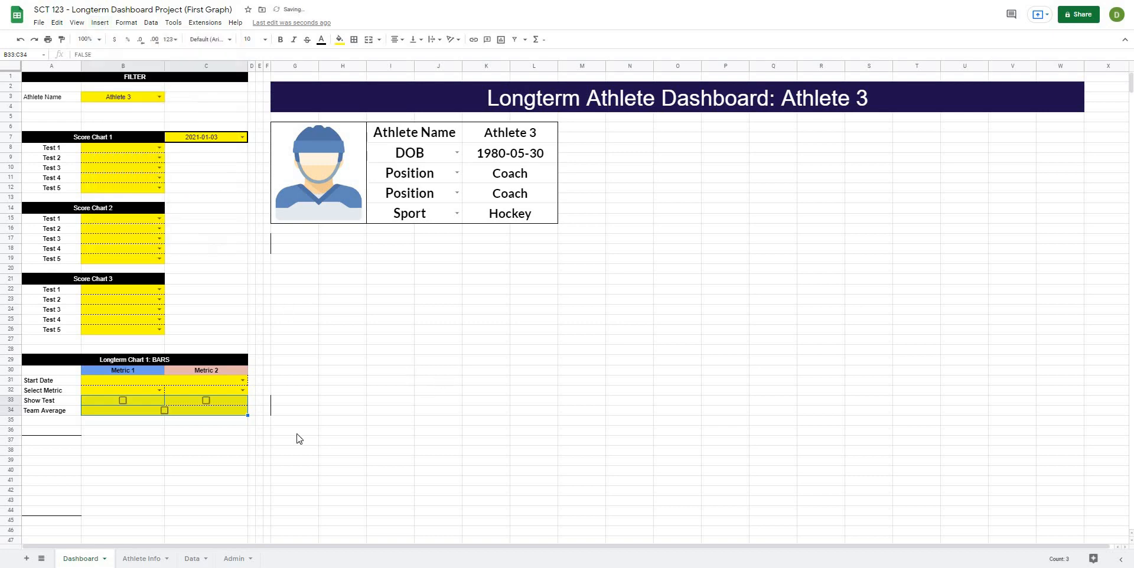
Test the Show Test and Team Average checkboxes by ticking all three and clearing them again
left_click(123, 400)
left_click(165, 410)
left_click(206, 401)
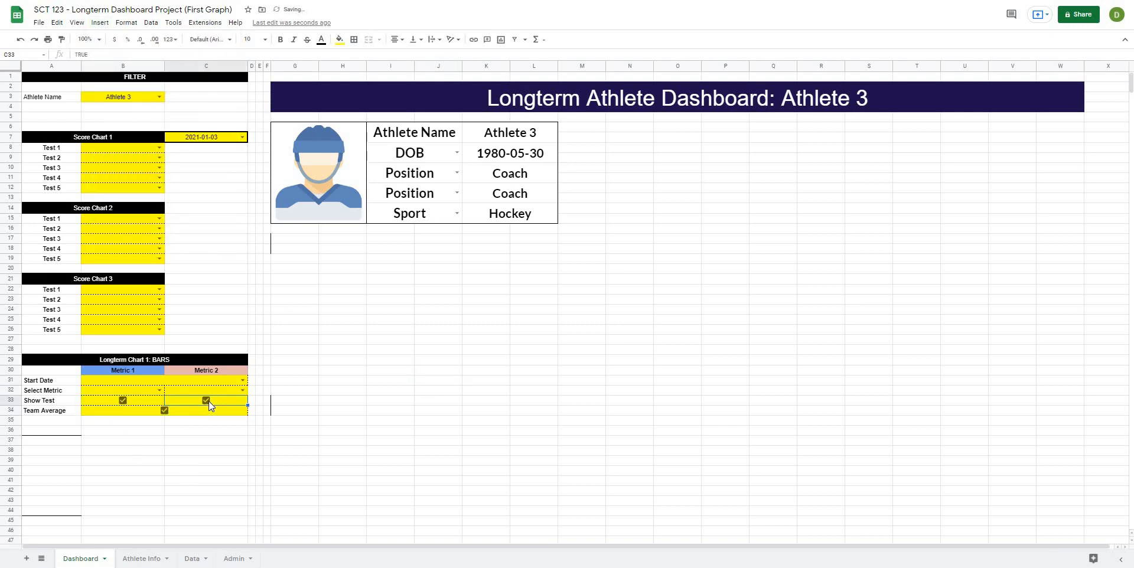
left_click(206, 401)
left_click(165, 410)
left_click(124, 401)
left_click(132, 429)
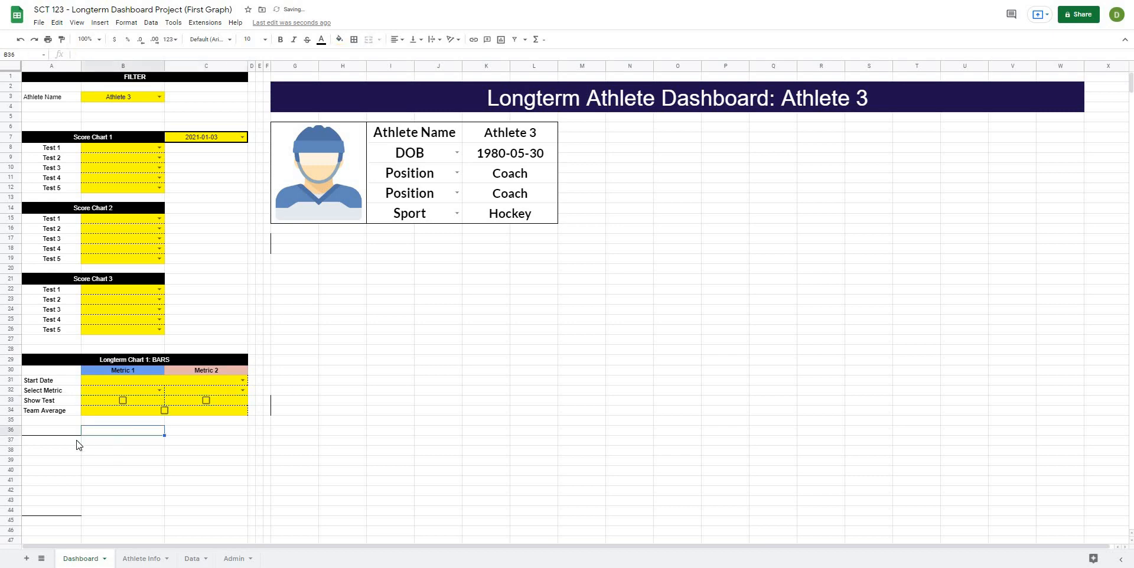
Set the Start Date to 2021-01-06 and choose Bench 1RM as the metric for both Metric 1 and Metric 2
left_click(242, 380)
left_click(132, 405)
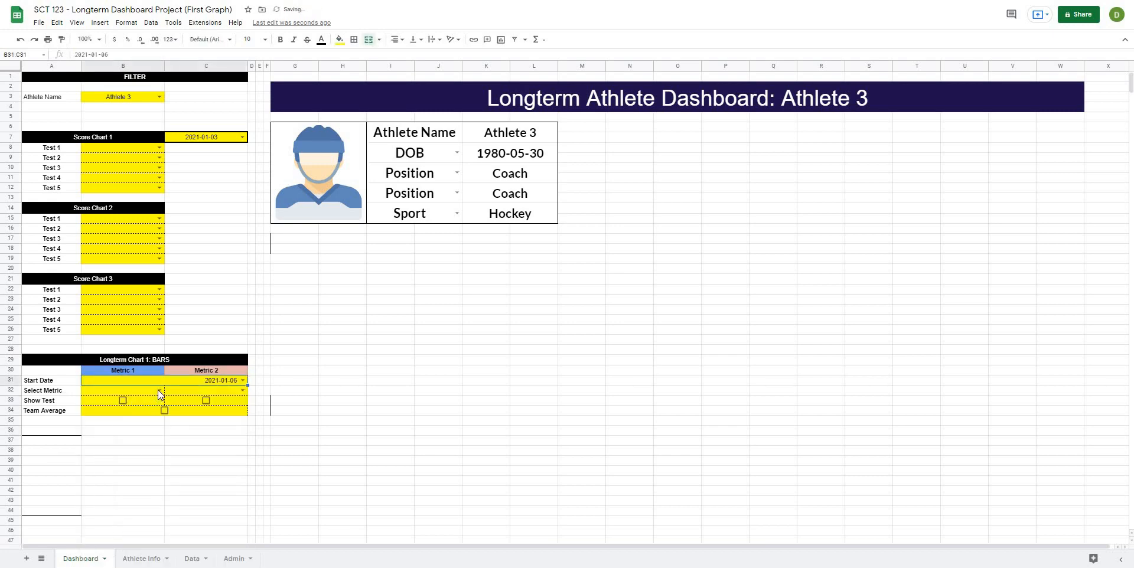
left_click(159, 391)
left_click(100, 462)
left_click(242, 390)
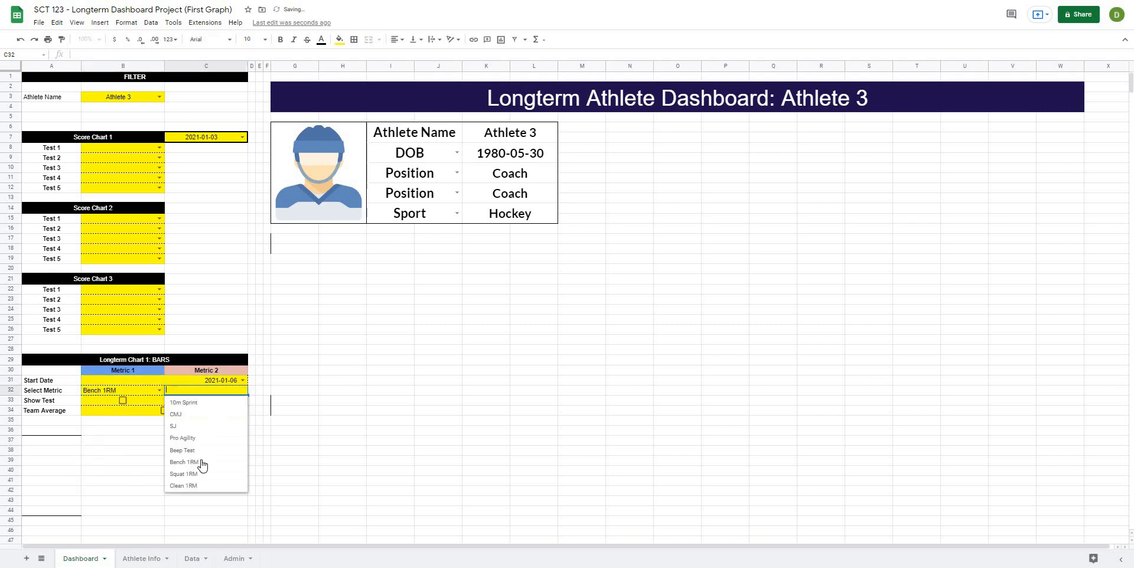
left_click(201, 463)
Tick the Show Test checkboxes for both metrics and the Team Average checkbox
left_click(123, 401)
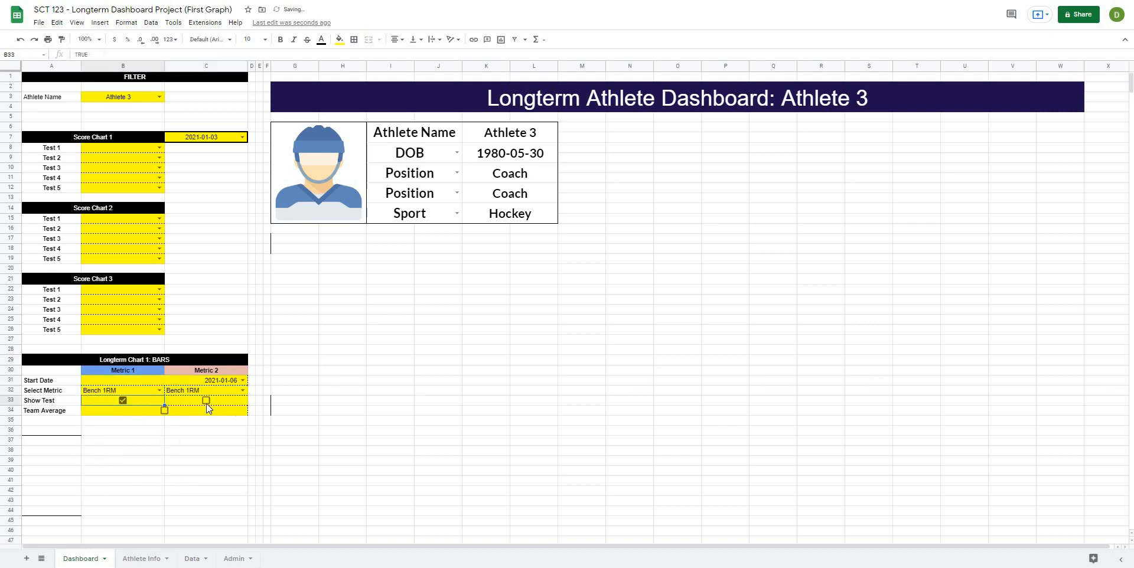
left_click(206, 401)
left_click(164, 410)
left_click(160, 471)
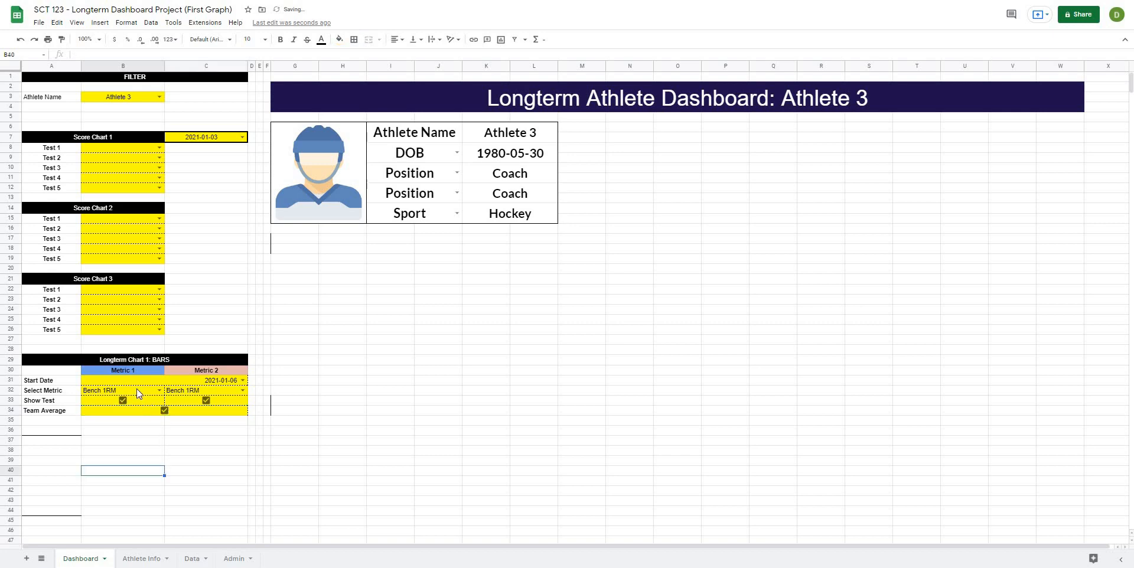
Centre the Start Date and Select Metric entries of the Longterm Chart 1 section horizontally
left_click_drag(111, 384, 171, 412)
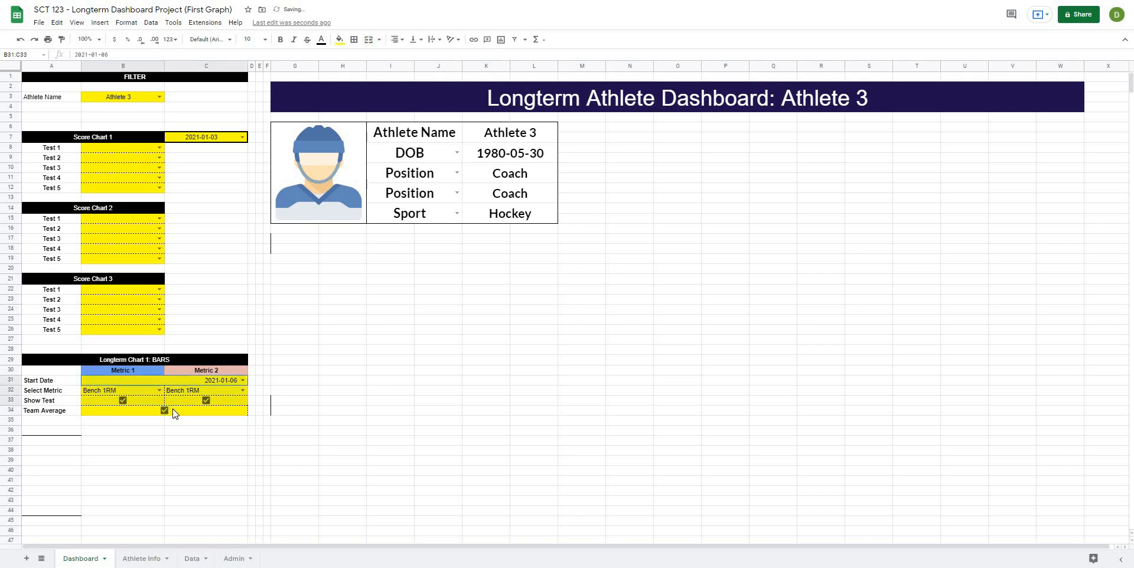
left_click(397, 39)
left_click(406, 57)
left_click(430, 366)
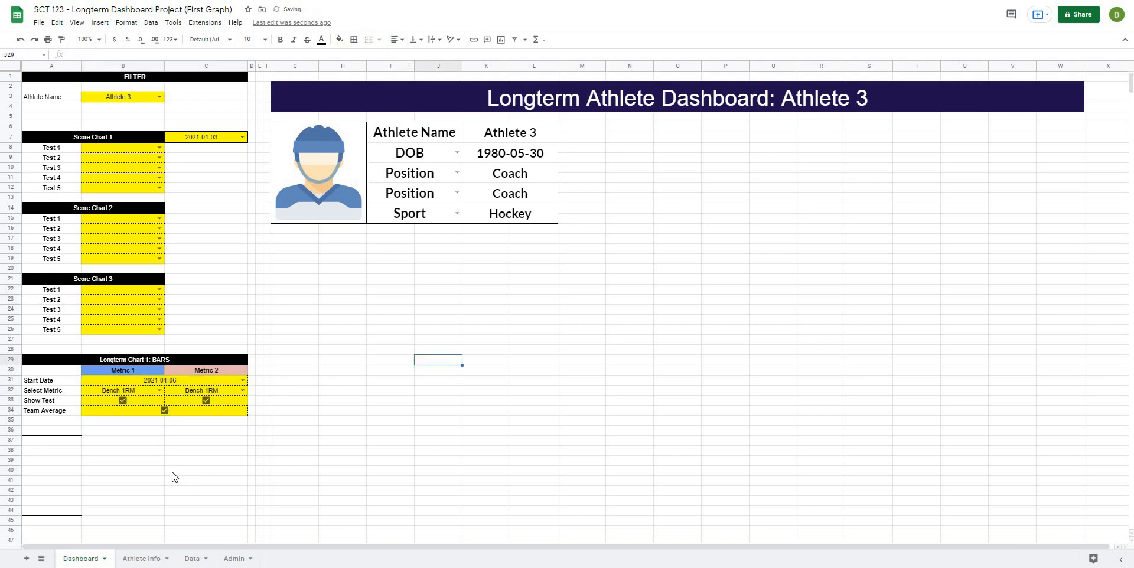
left_click(168, 473)
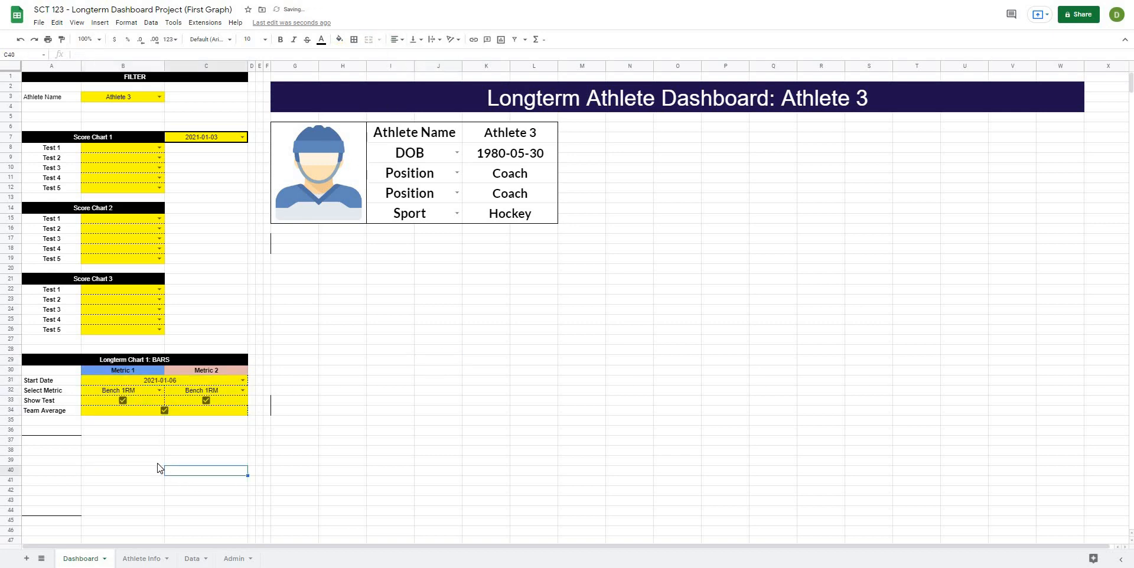
Duplicate the whole Longterm Chart 1 block (A29:C34) twice below it, starting at A37 and at A45
left_click(87, 359)
left_click_drag(90, 394, 93, 412)
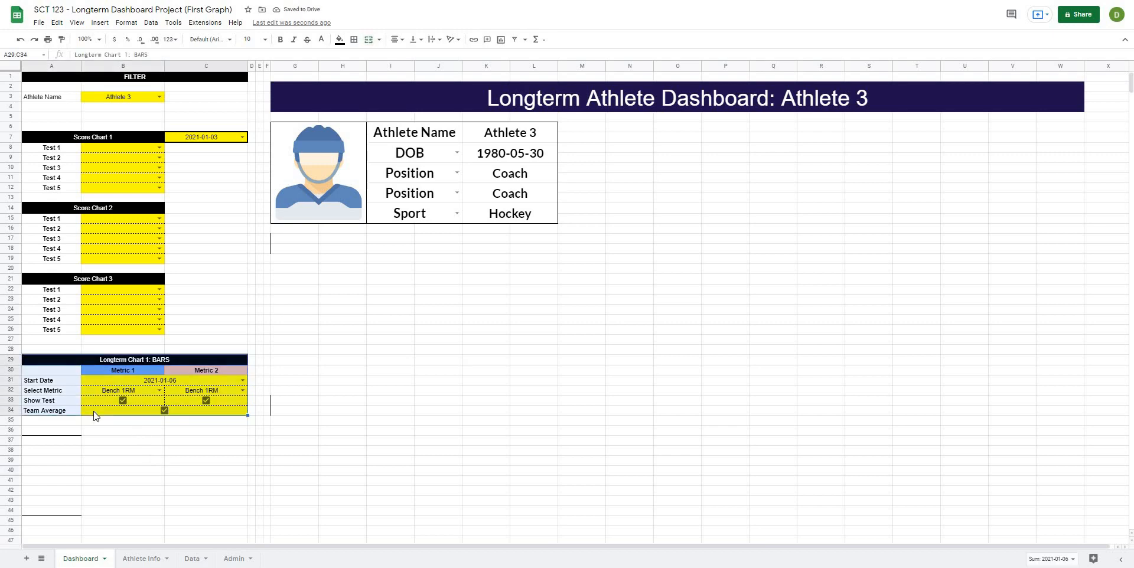
key("ctrl+c")
left_click(36, 440)
key("ctrl+v")
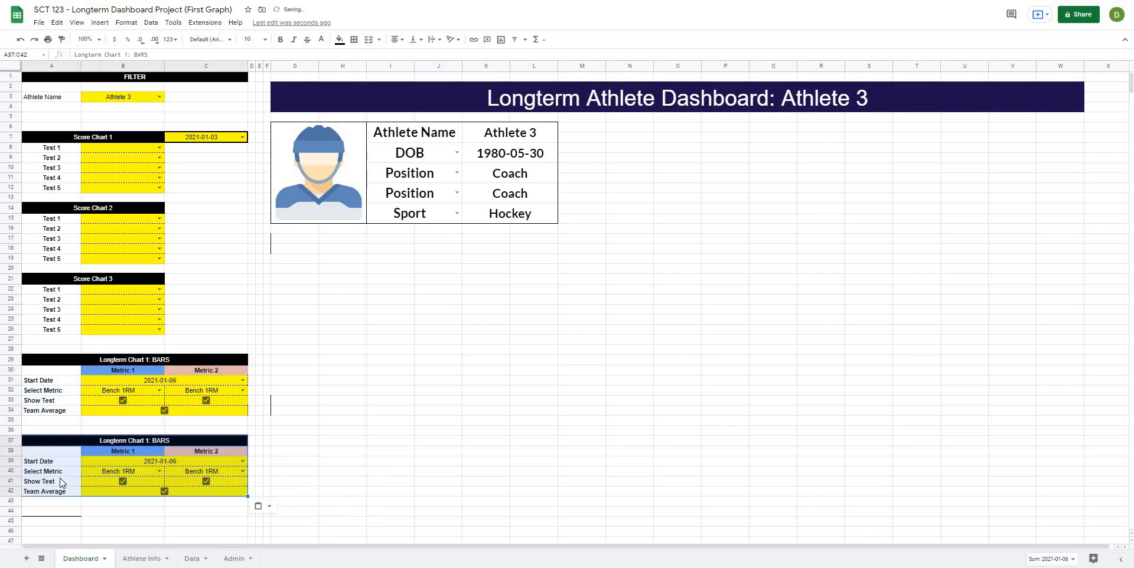
scroll(62, 482, "down", 3)
left_click(51, 451)
key("ctrl+v")
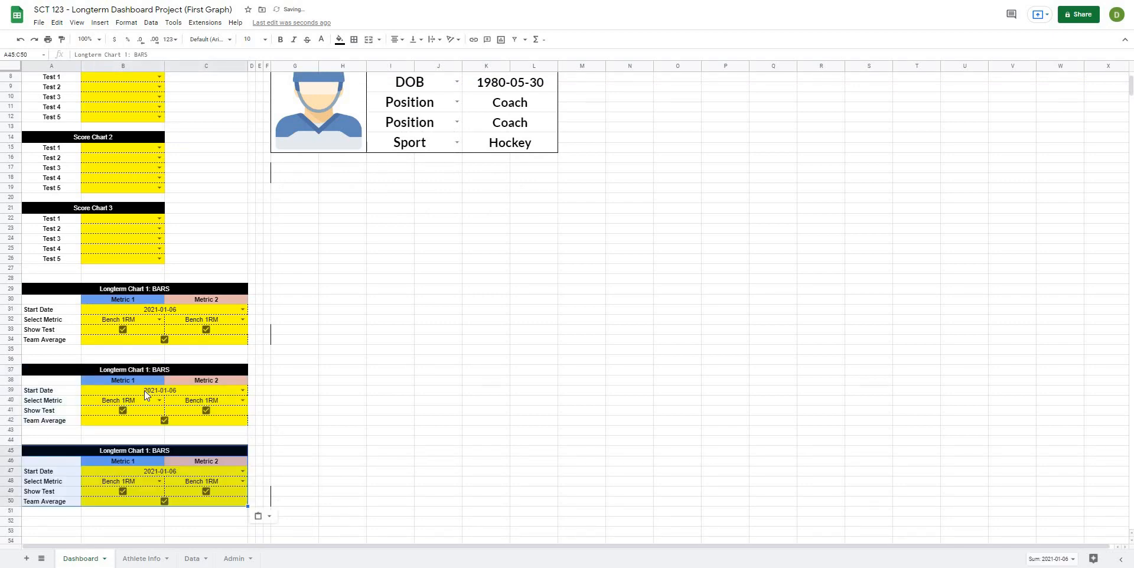
Retitle the first copied block in row 37 as "Longterm Chart 2: BARS"
left_click(140, 370)
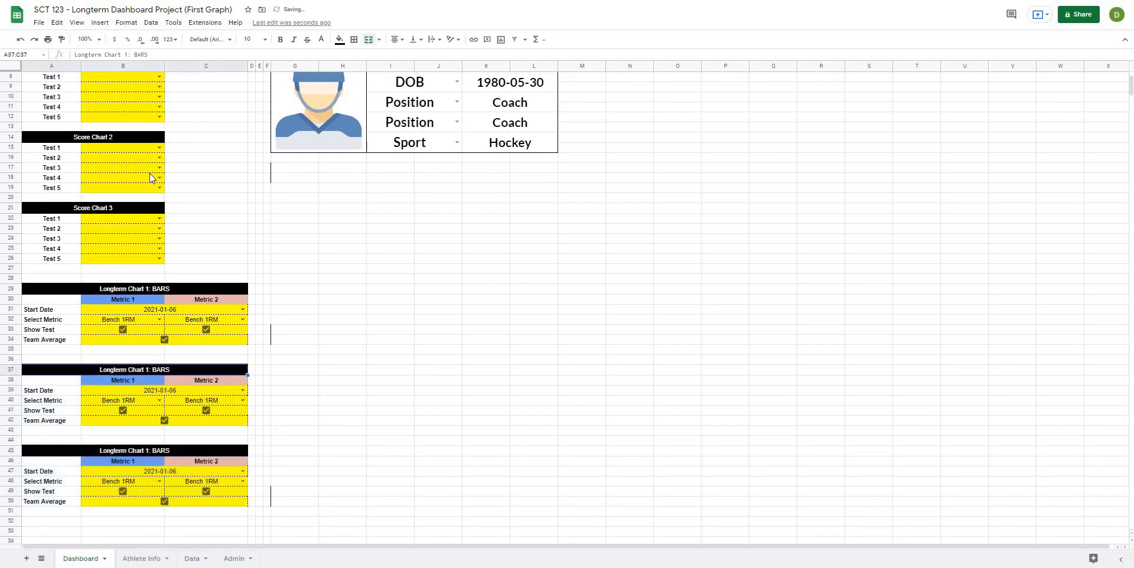
left_click(131, 54)
key("BackSpace")
type("2")
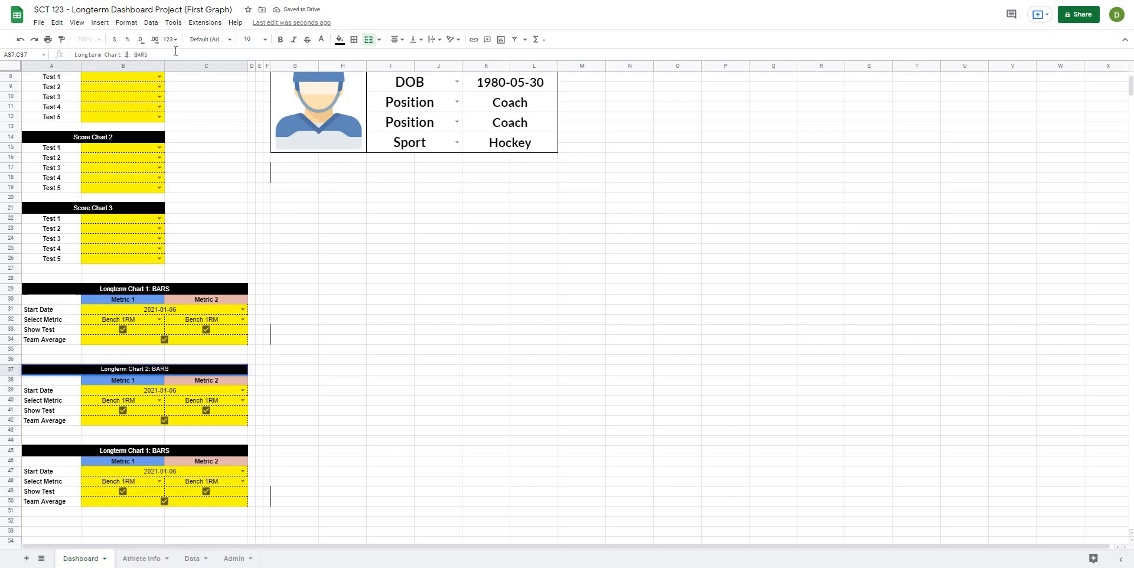
key("Return")
Retitle the second copied block in row 45 as "Longterm Chart 3: Line Graph"
left_click(142, 452)
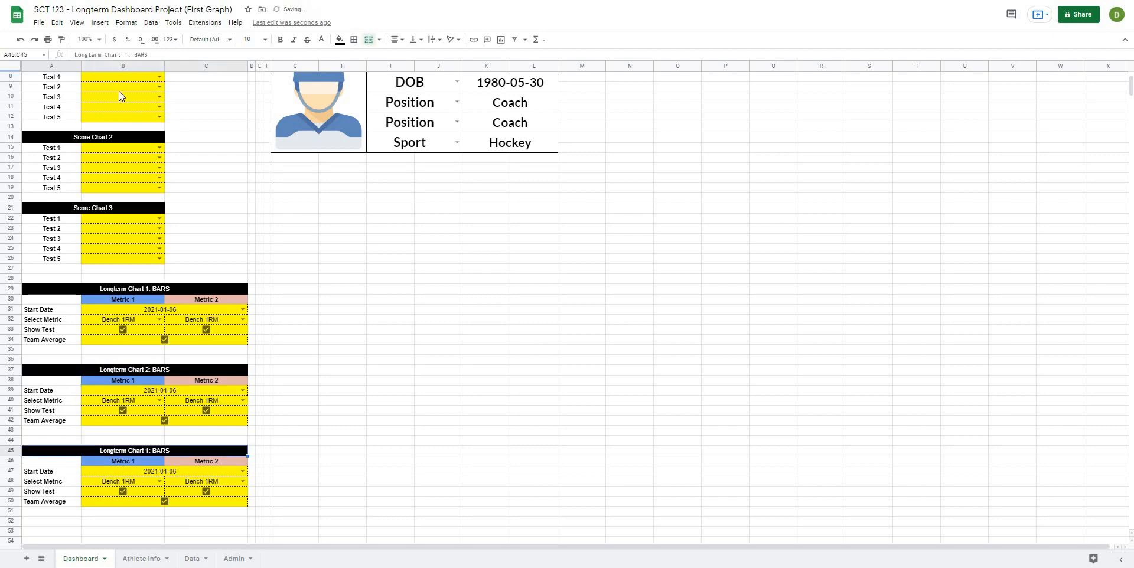
left_click(128, 53)
key("BackSpace")
type("3")
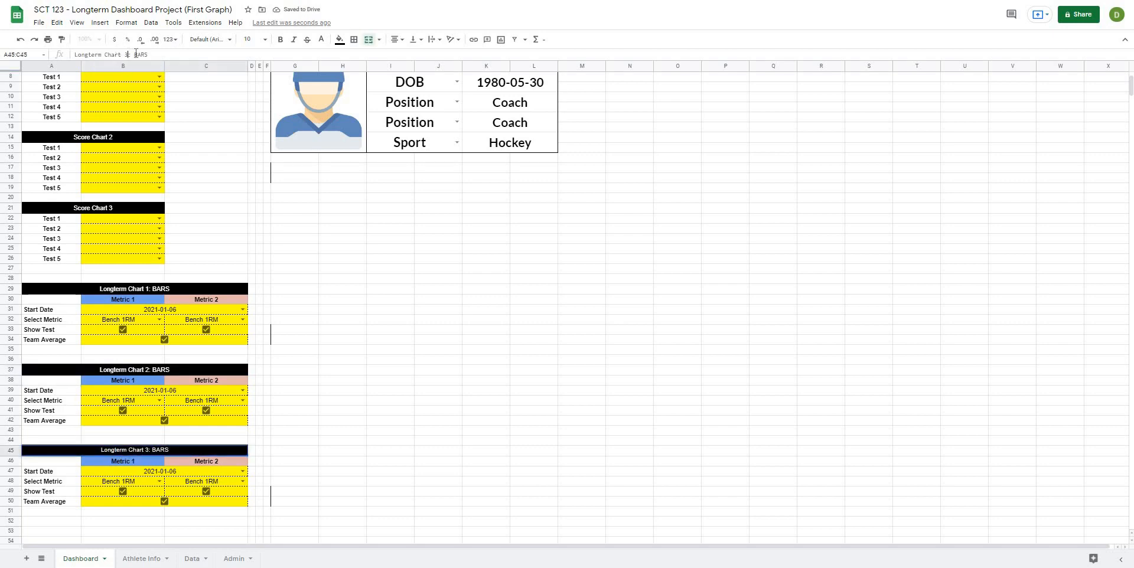
left_click_drag(151, 56, 136, 56)
type("Line Graph")
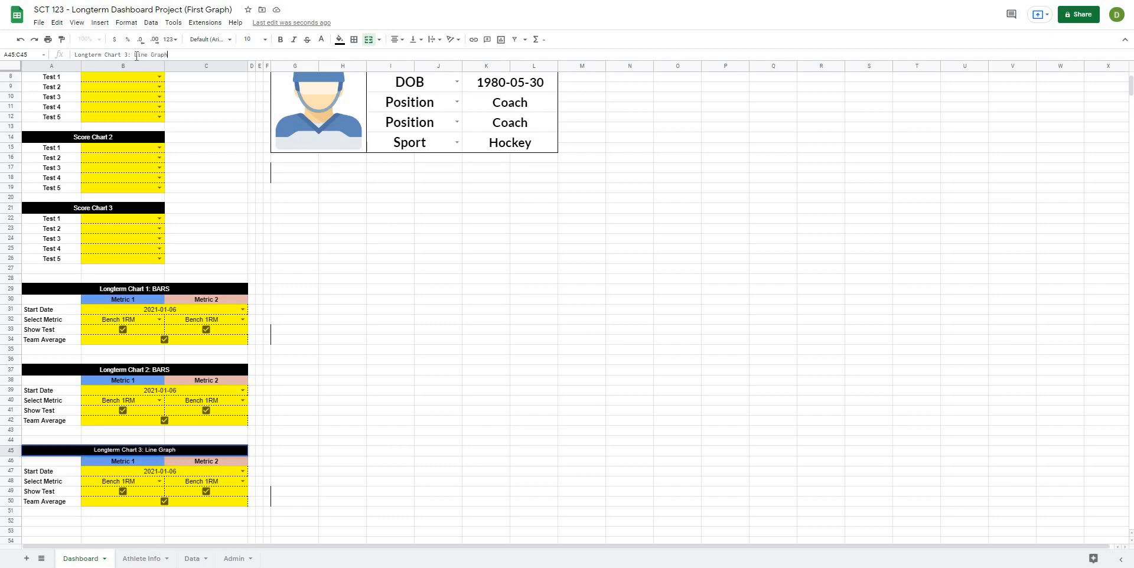
key("Return")
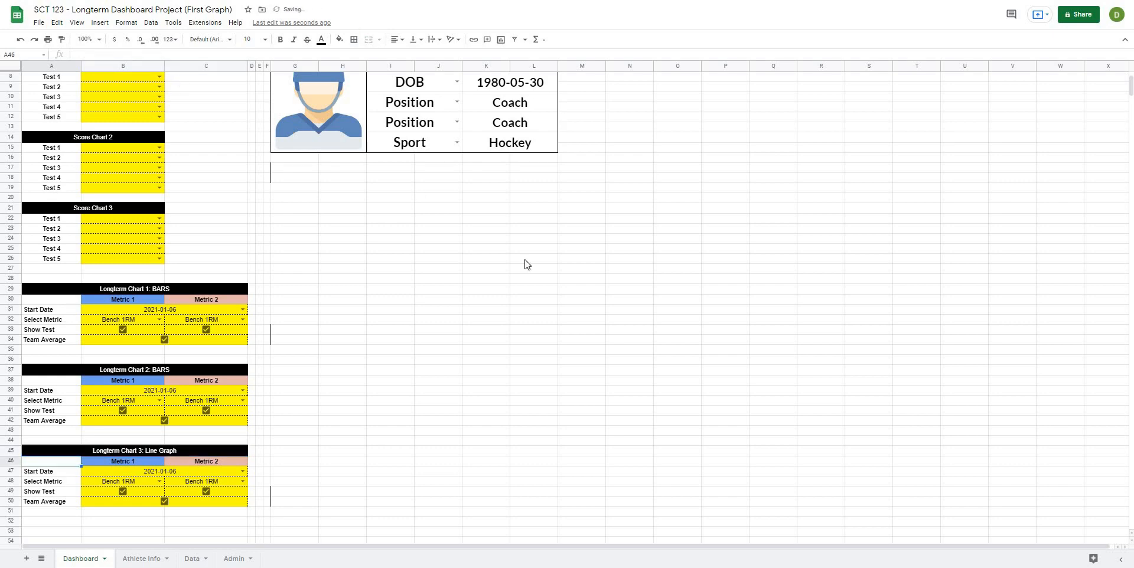
left_click(600, 361)
scroll(367, 324, "up", 2)
scroll(275, 324, "down", 4)
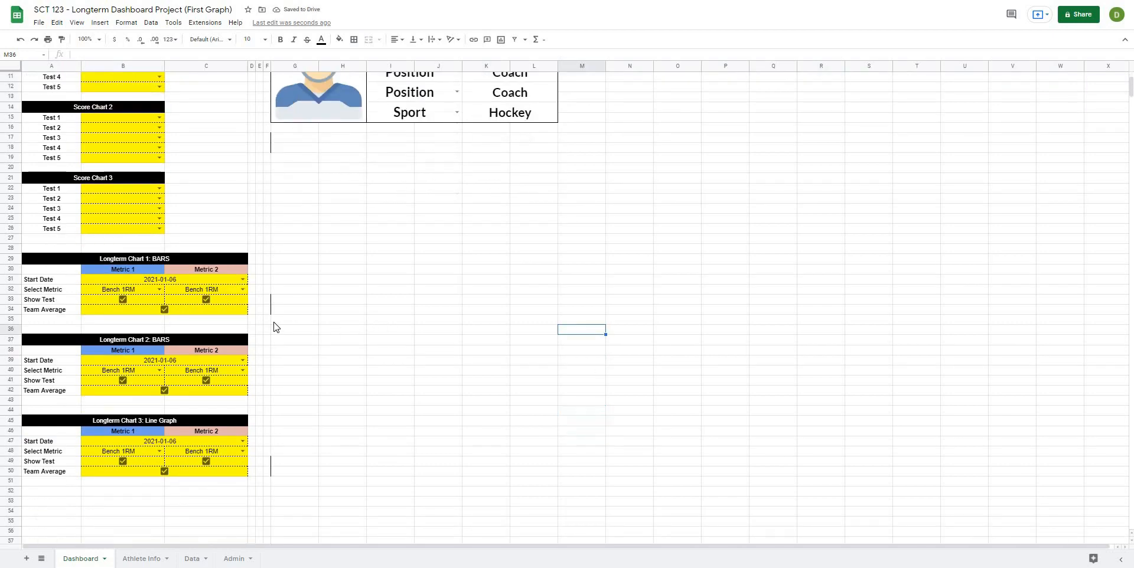
scroll(276, 325, "up", 4)
scroll(122, 174, "down", 2)
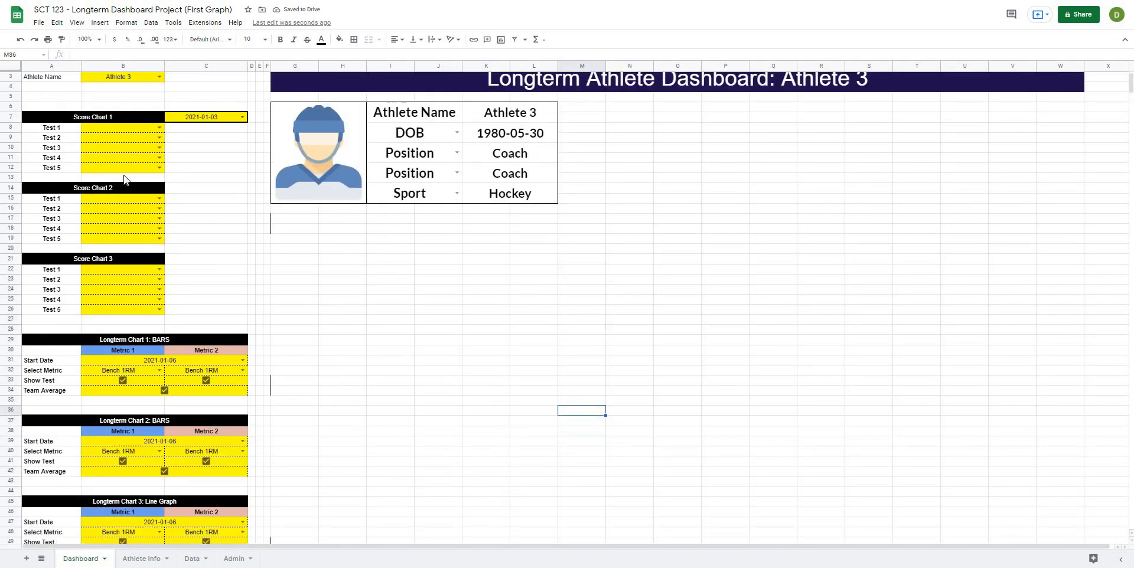
scroll(321, 291, "up", 2)
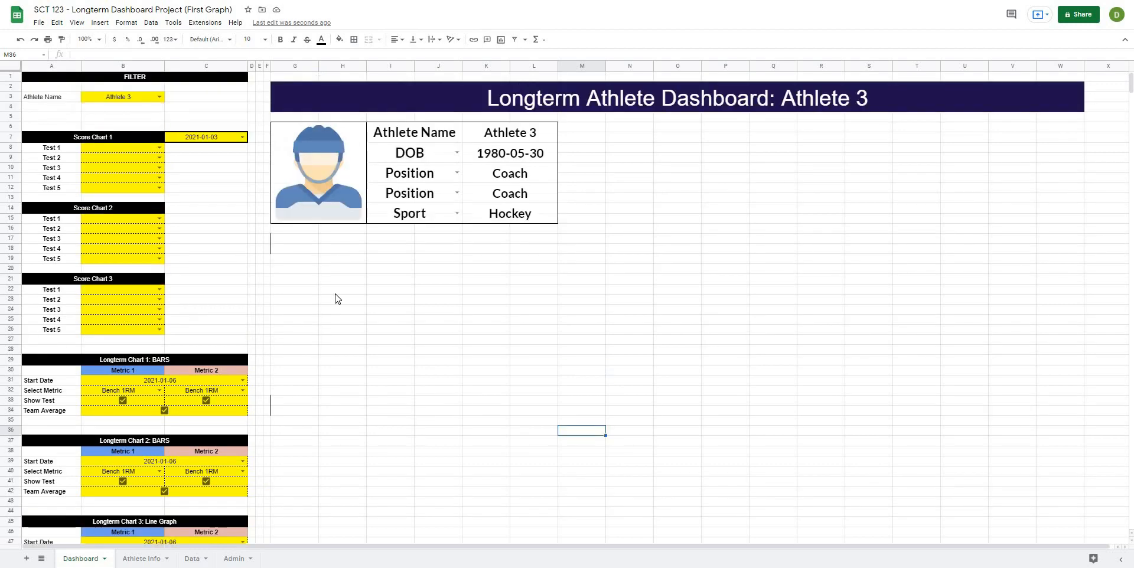
left_click(284, 246)
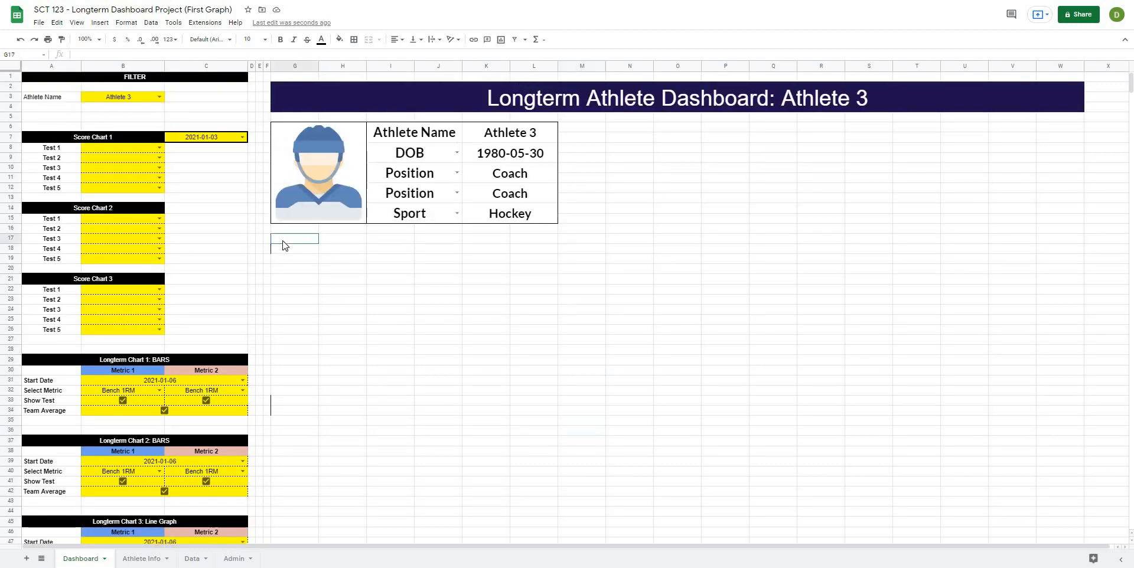
left_click(287, 281)
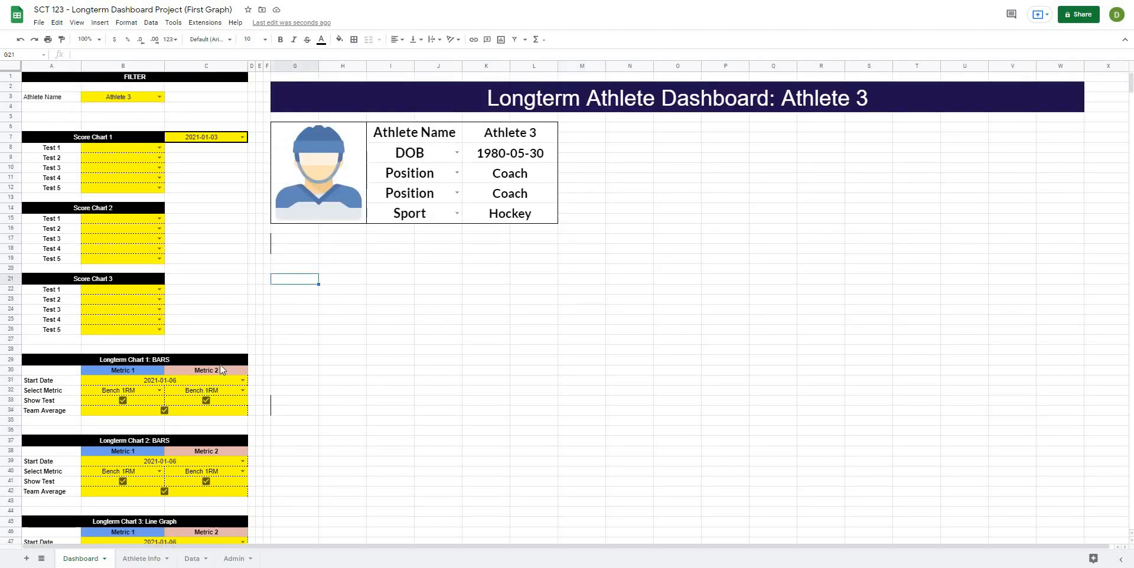
Merge the cells G17:W18 below the athlete profile into one heading cell
left_click_drag(281, 238, 289, 250)
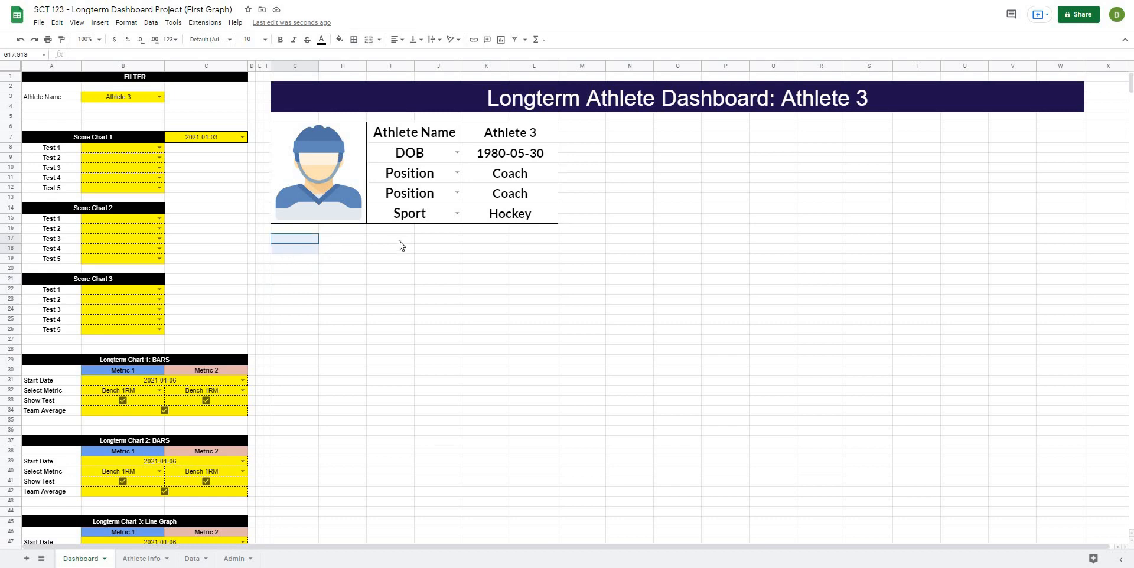
left_click_drag(401, 245, 1071, 256)
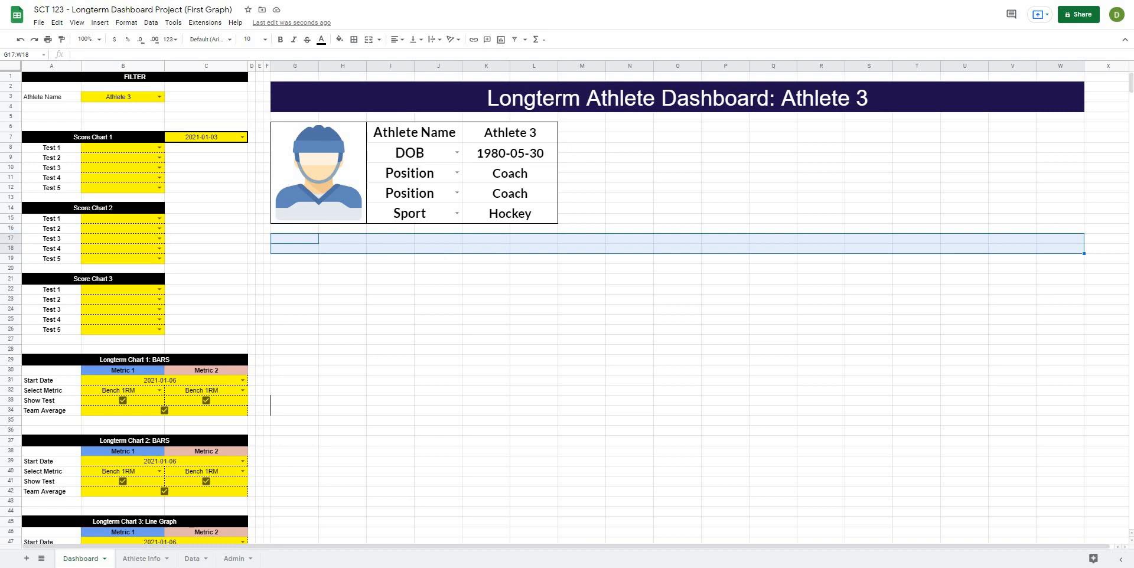
left_click(369, 39)
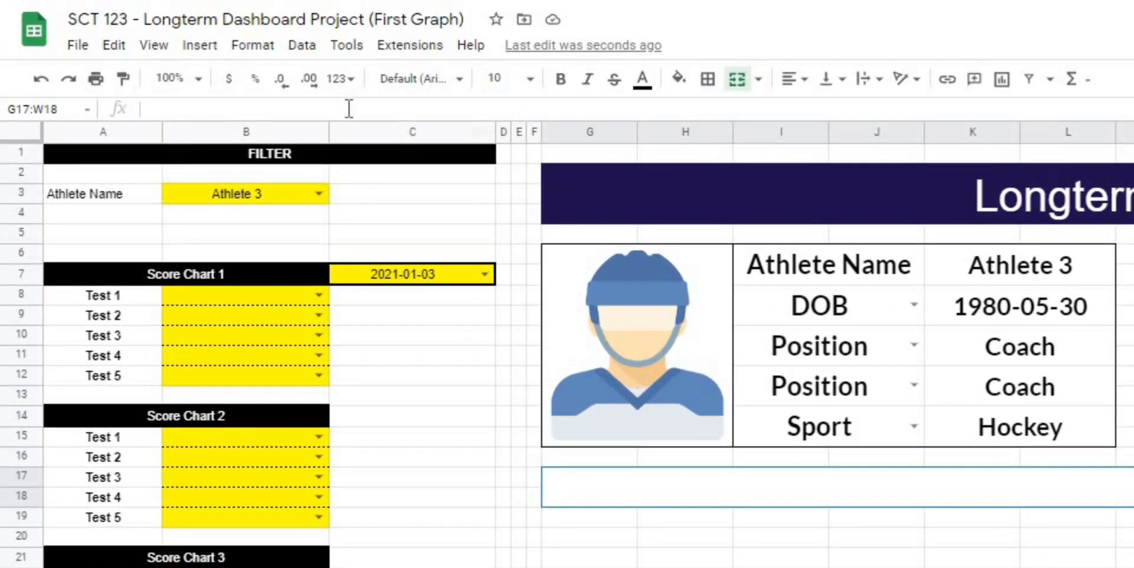
Begin a formula in the merged G17:W18 cell that joins both selected metrics: =B32 &" with "&C32
left_click(305, 94)
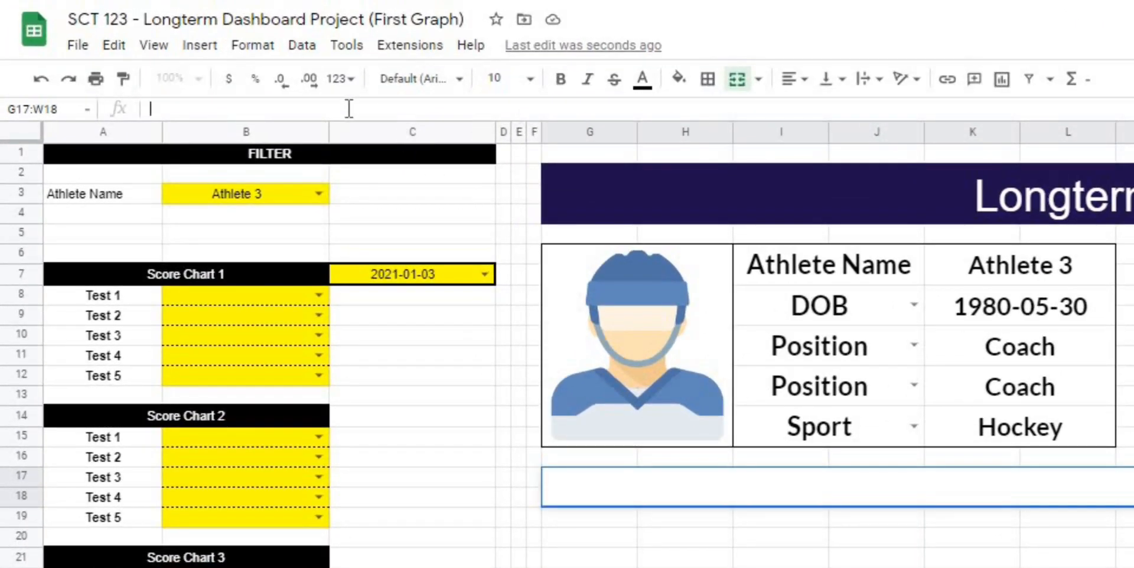
type("=")
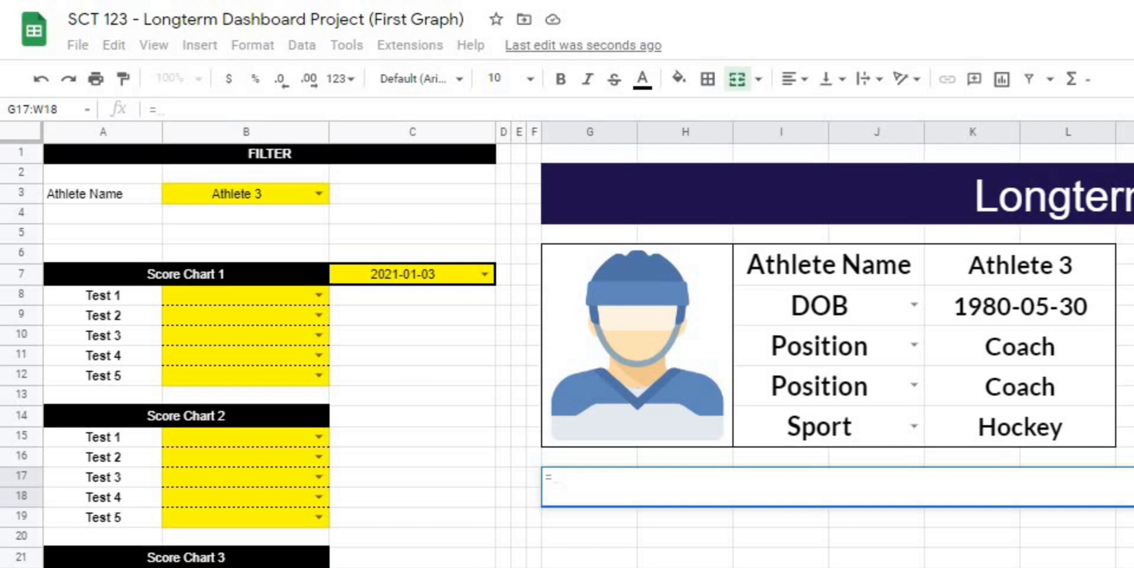
type("B32")
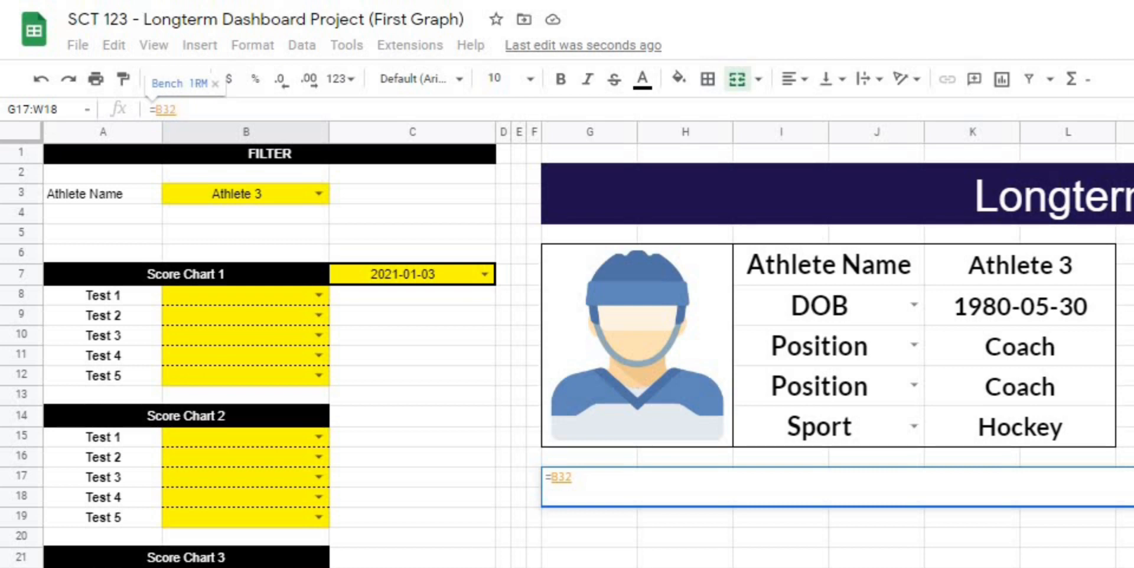
left_click(183, 110)
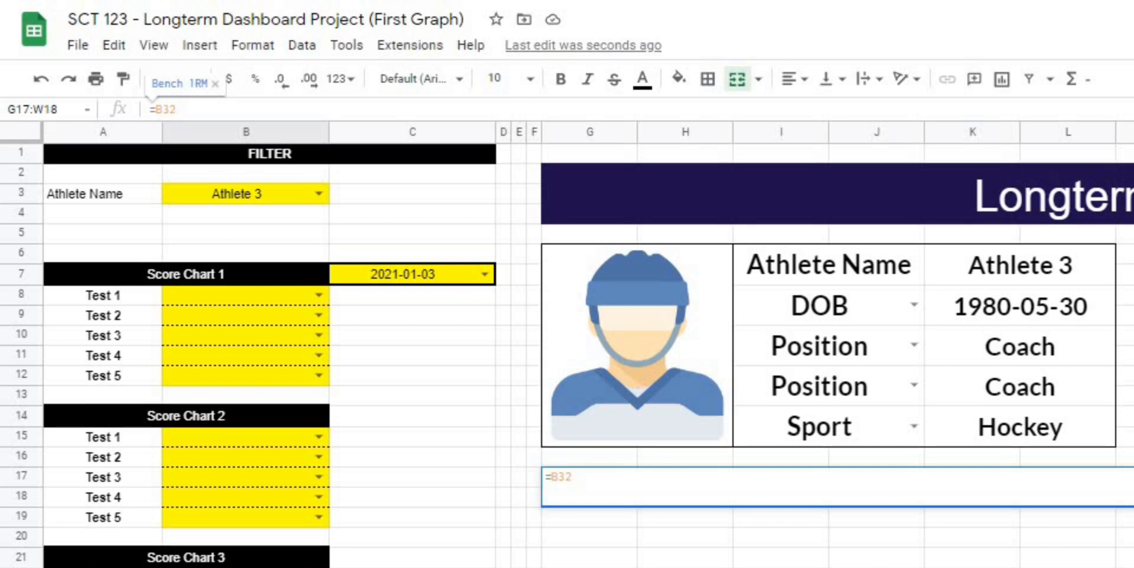
type("&\"")
type("with")
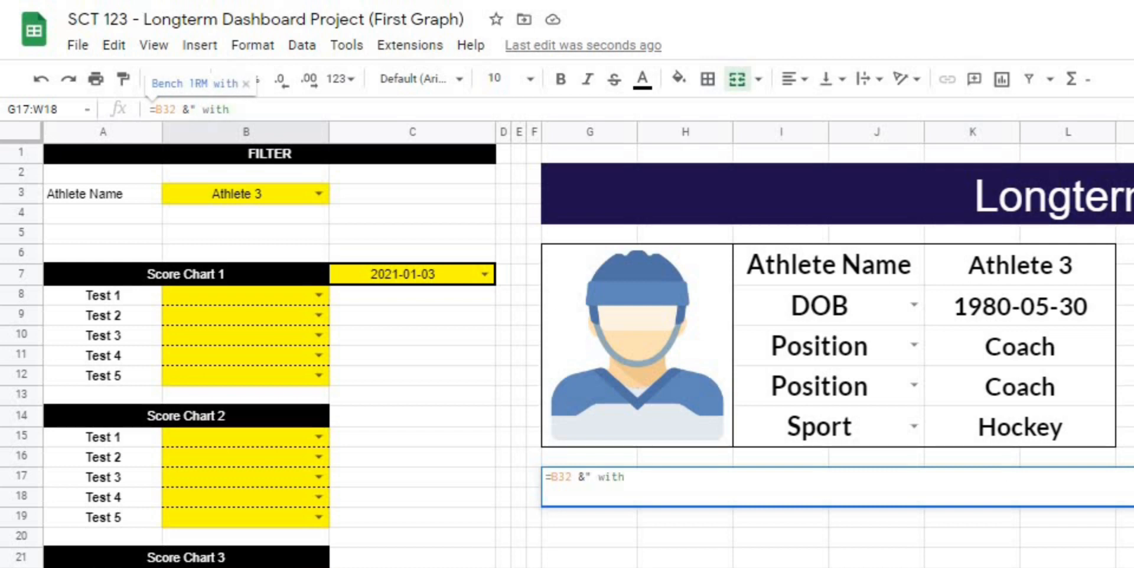
type(" \"&")
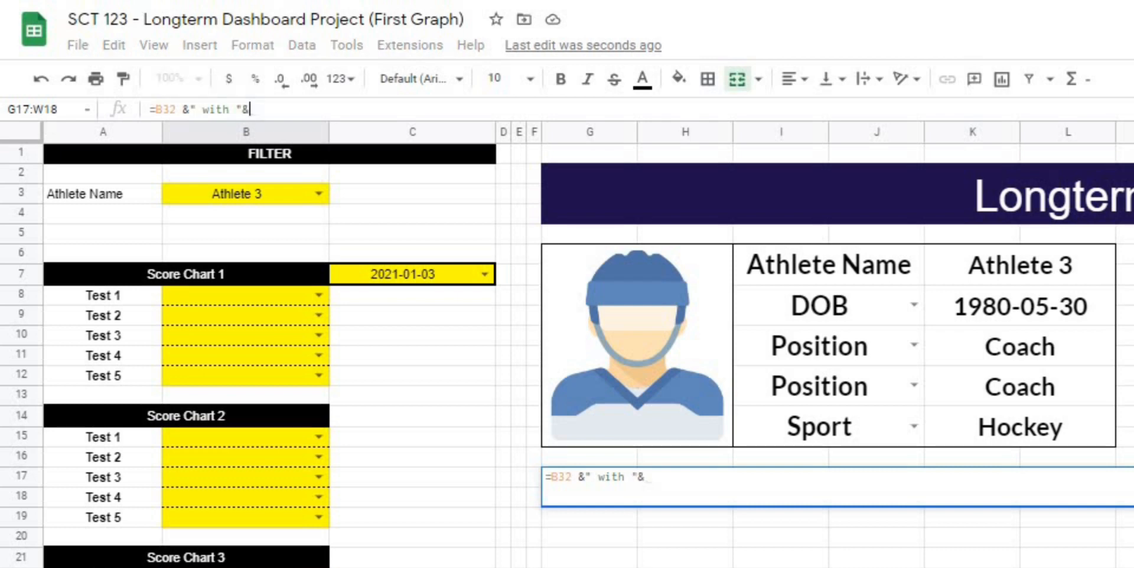
type("C32")
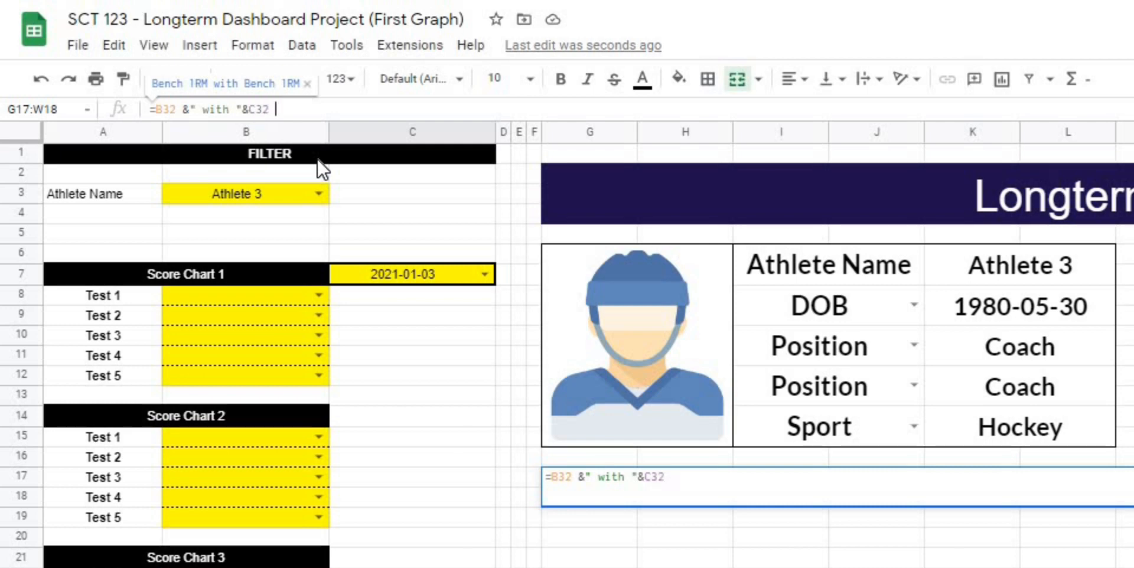
Extend the heading formula with the joined text &" Since: "& after C32
type("&")
type("\"")
type(" Som")
key("BackSpace")
key("BackSpace")
type("ince:")
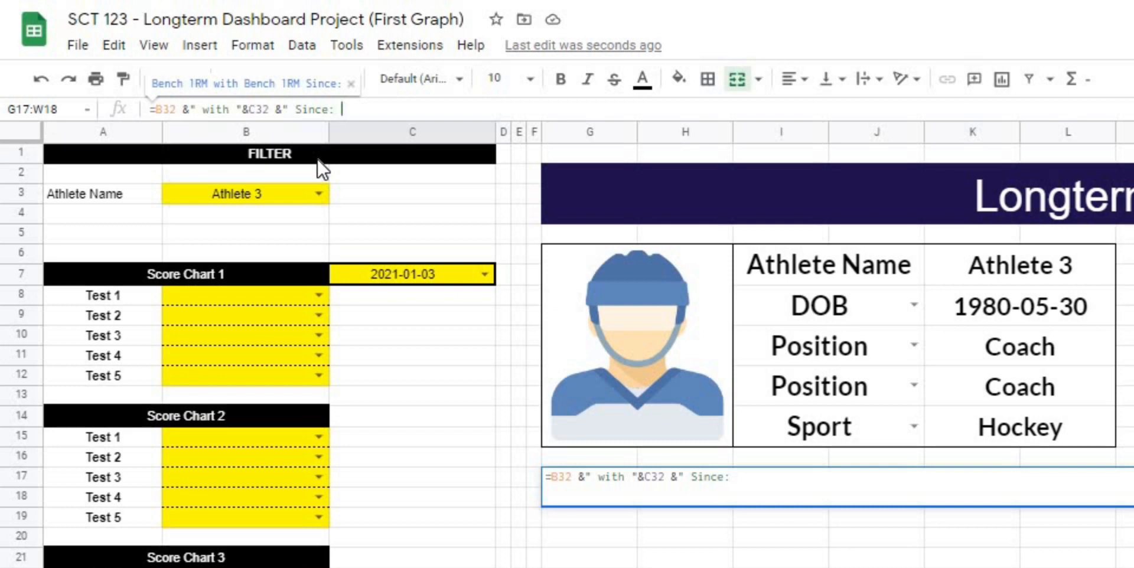
type(" \"&")
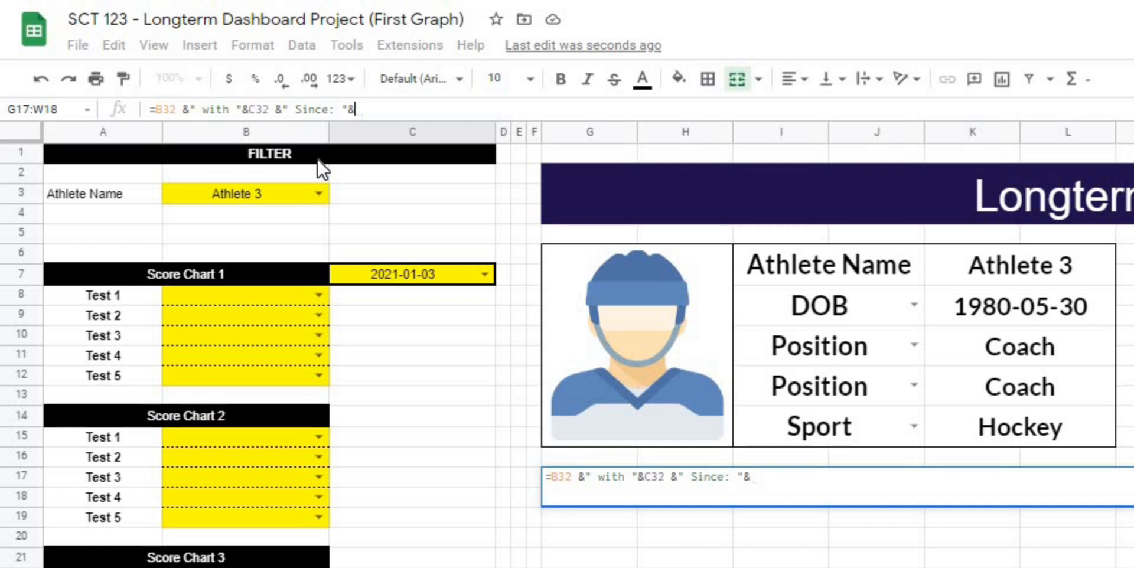
Complete the heading formula with the start date formatted as text(B31, "yyyy-mm-dd")
type("text(")
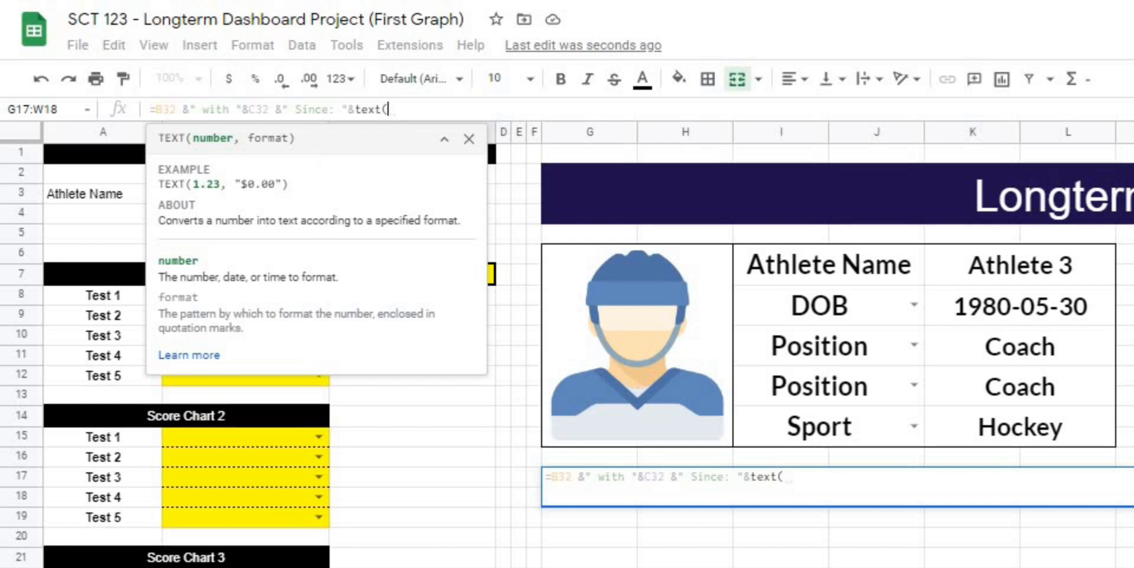
type("B31")
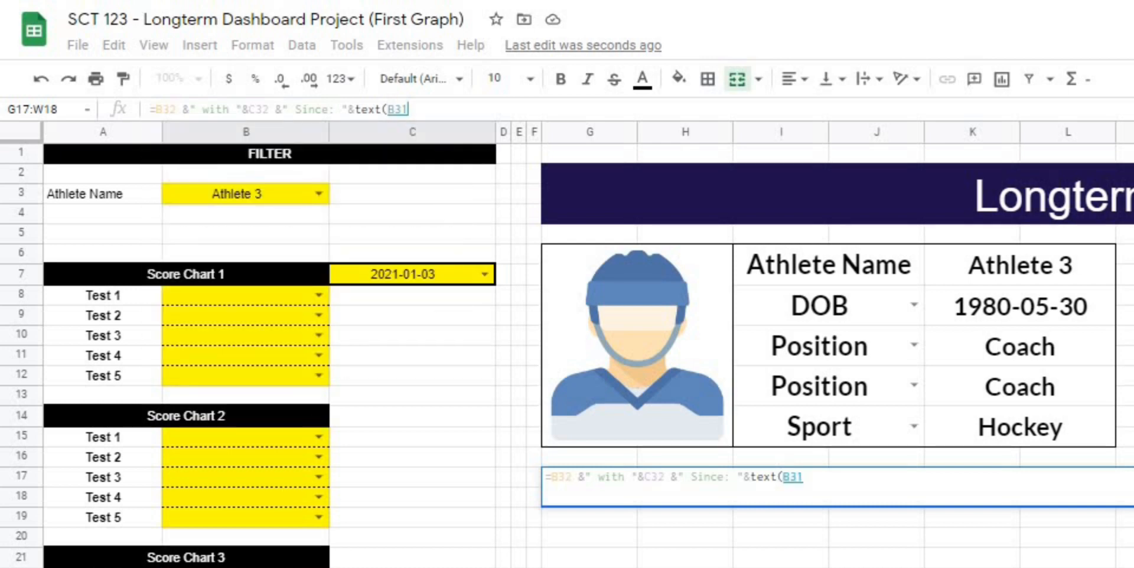
type(",")
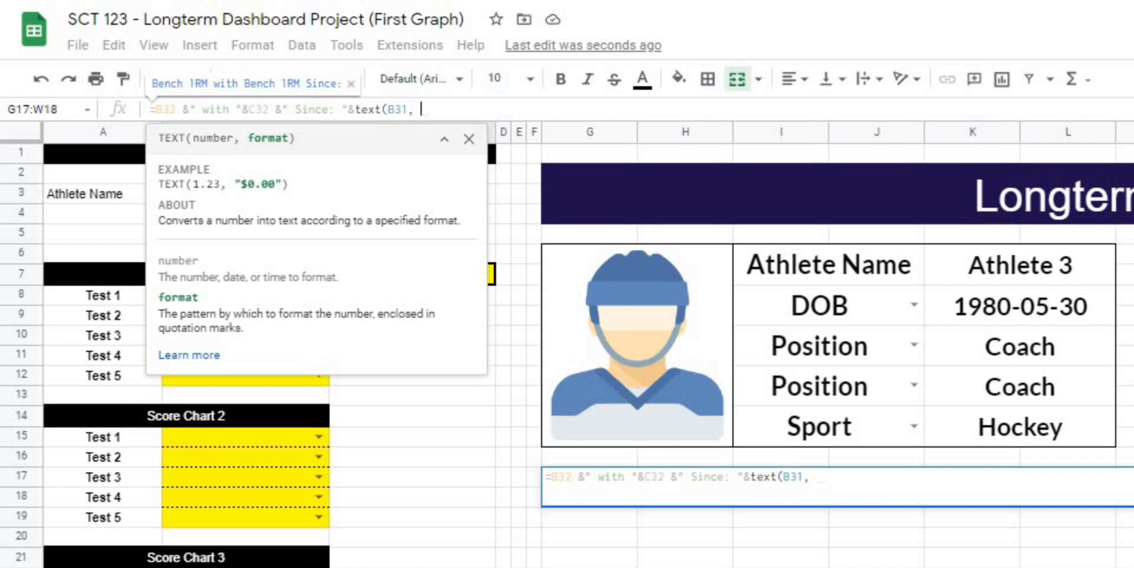
type("\"")
type("yyyy")
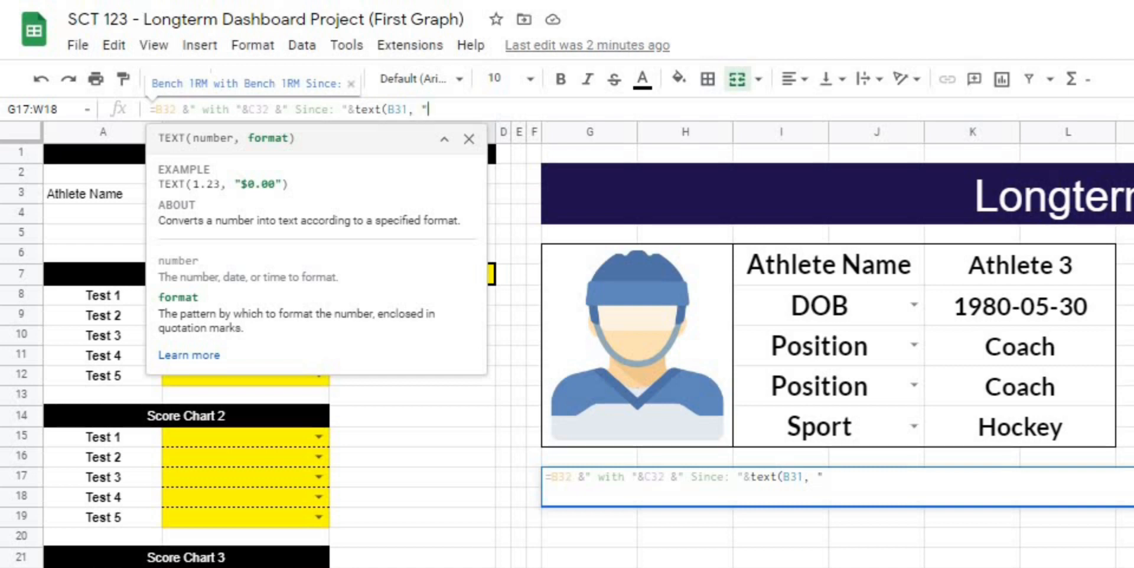
type("-")
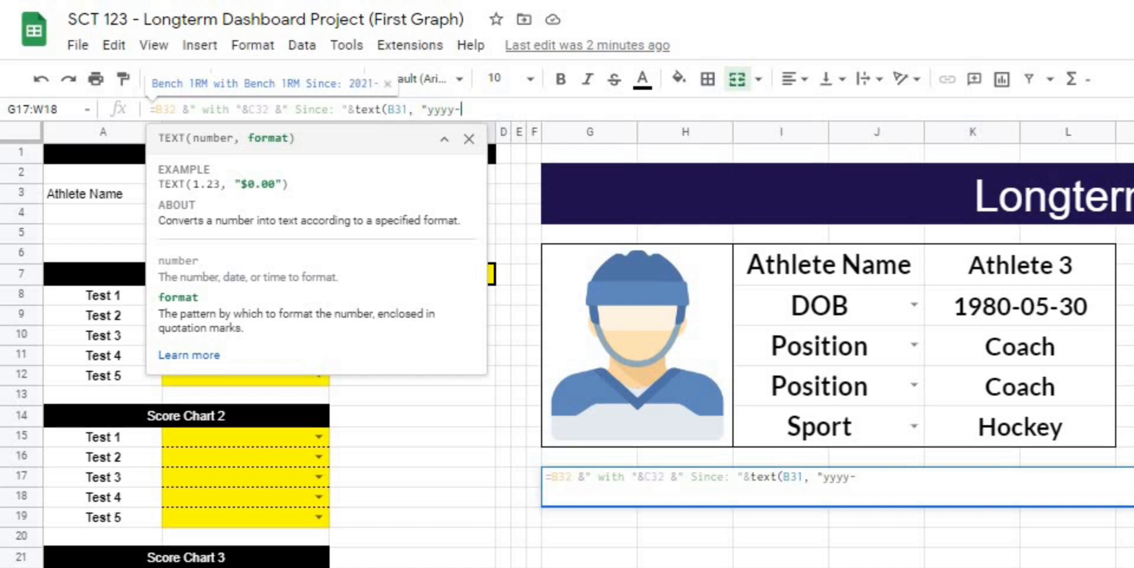
type("mm-dd")
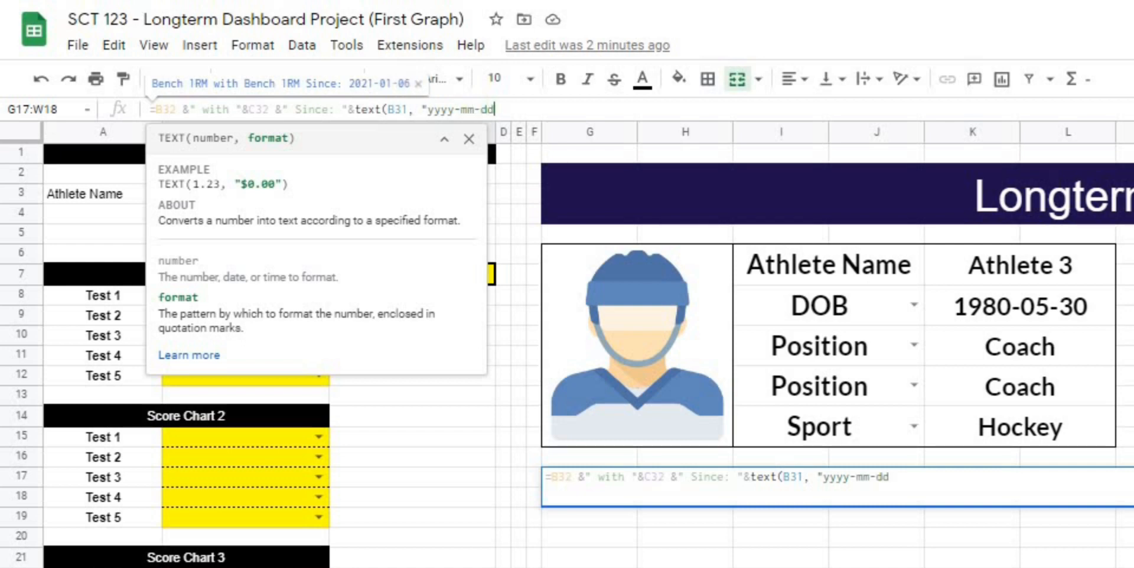
type("\")")
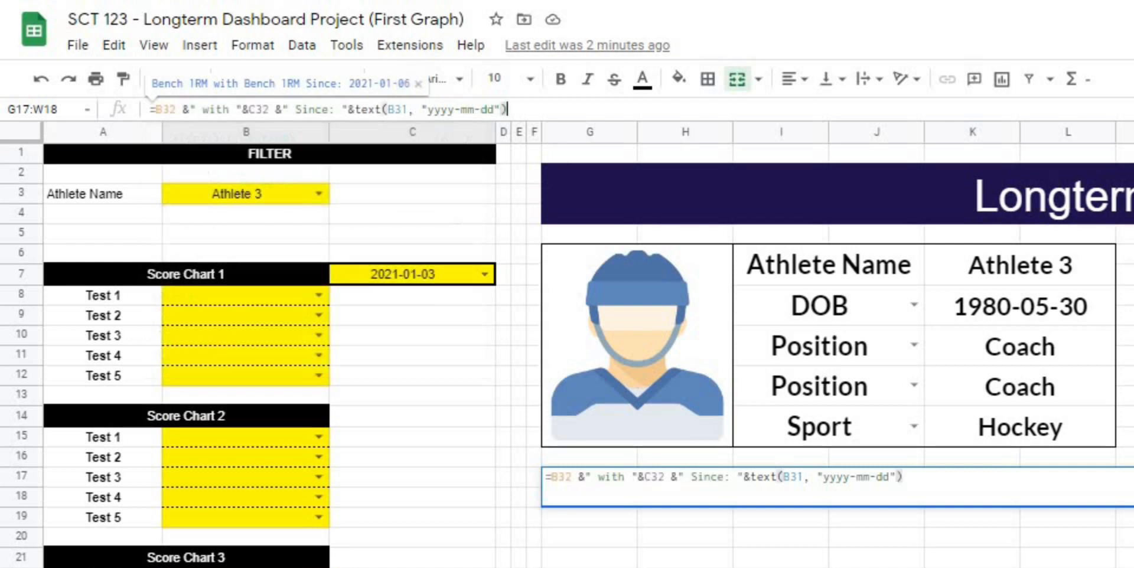
key("Return")
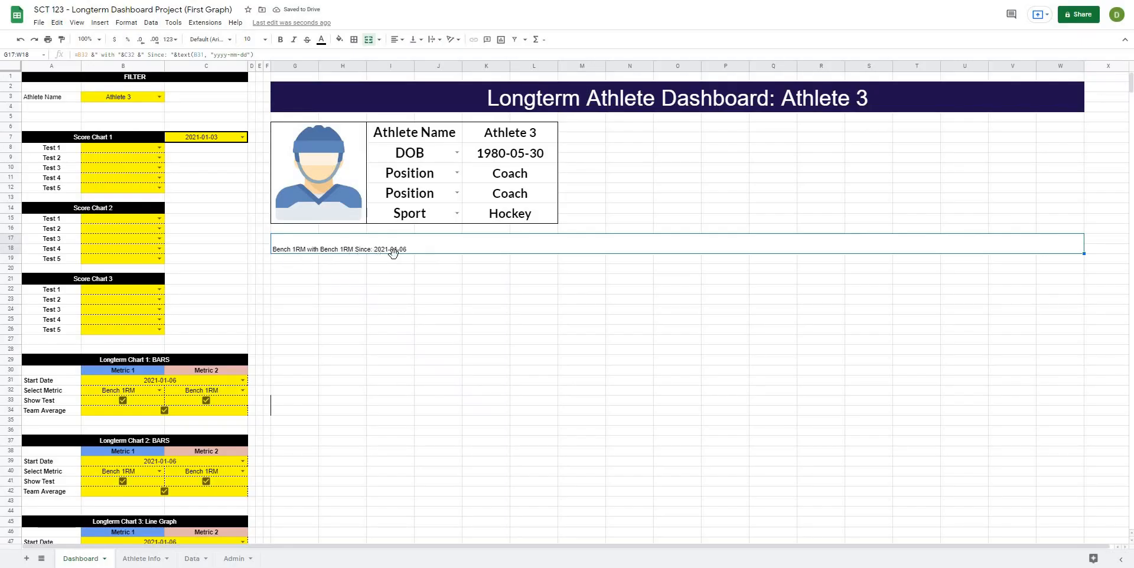
Set Metric 2 of Longterm Chart 1 to Clean 1RM and check the heading formula's result
left_click(243, 390)
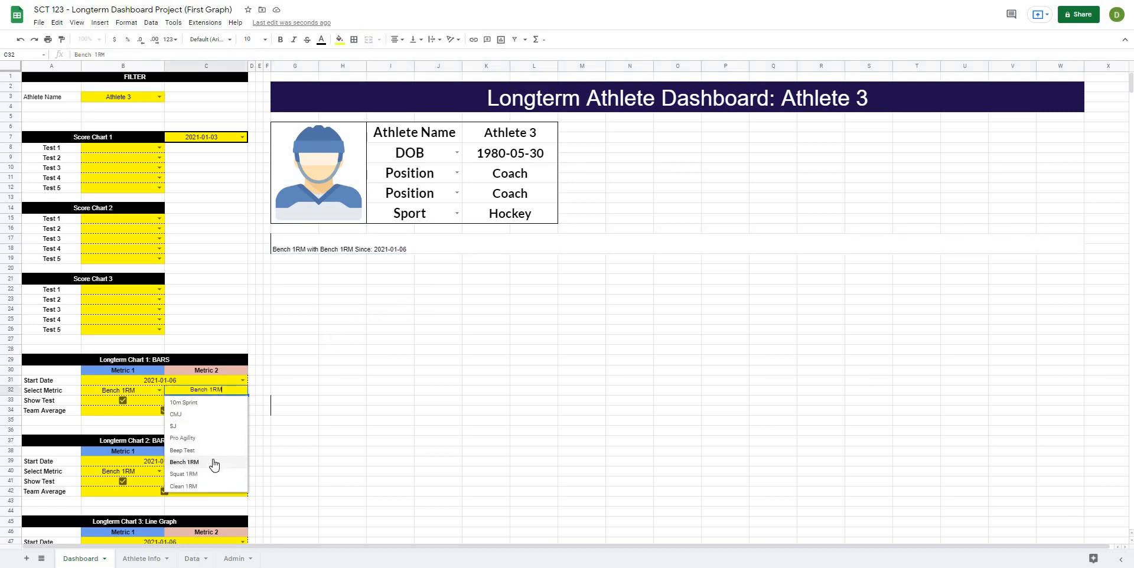
left_click(183, 486)
left_click(378, 329)
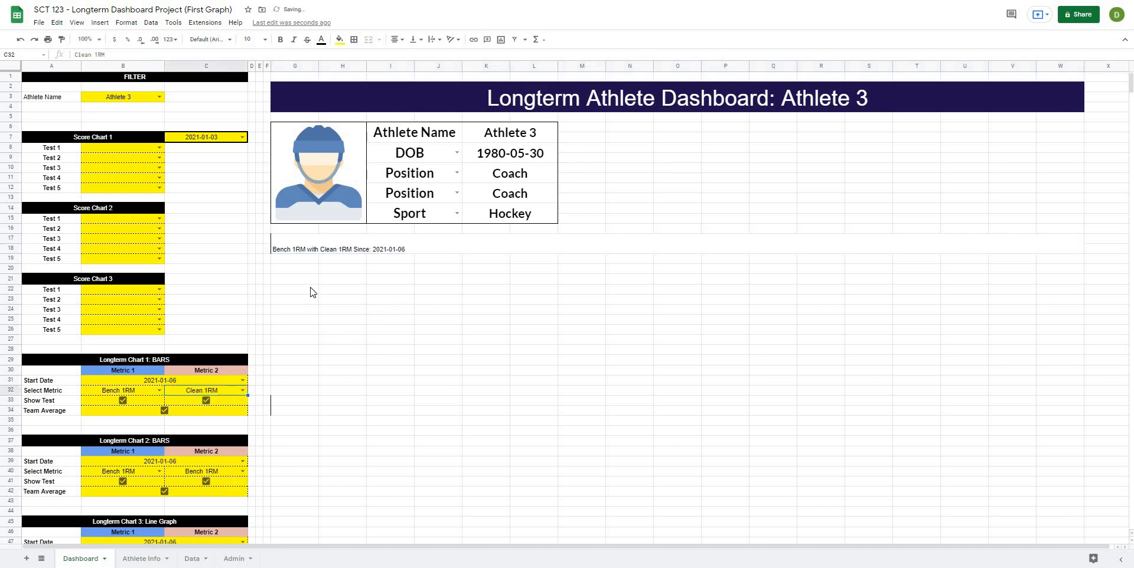
left_click(287, 250)
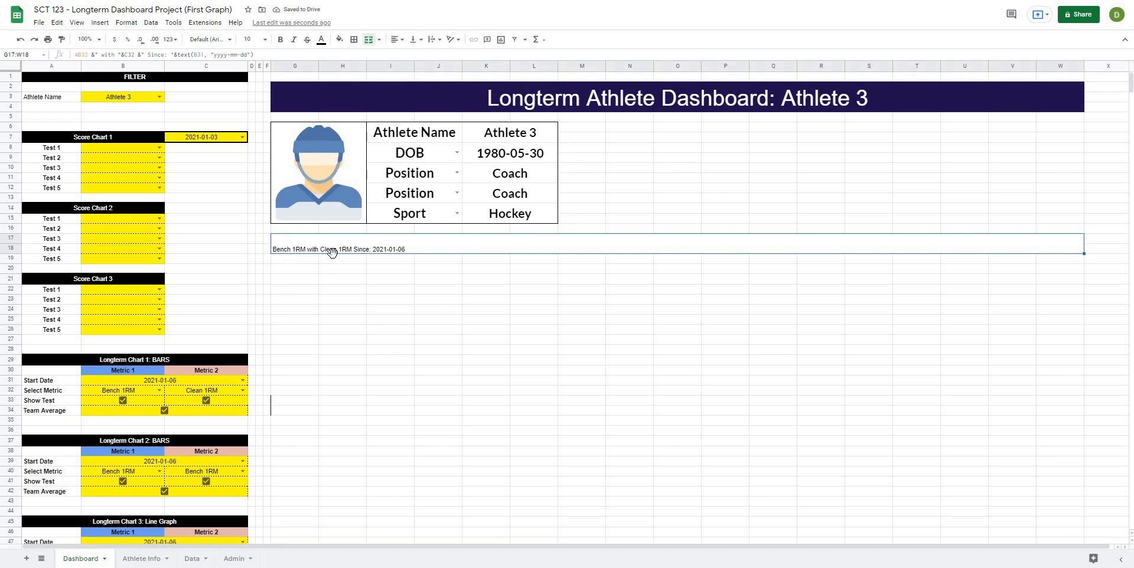
left_click(428, 309)
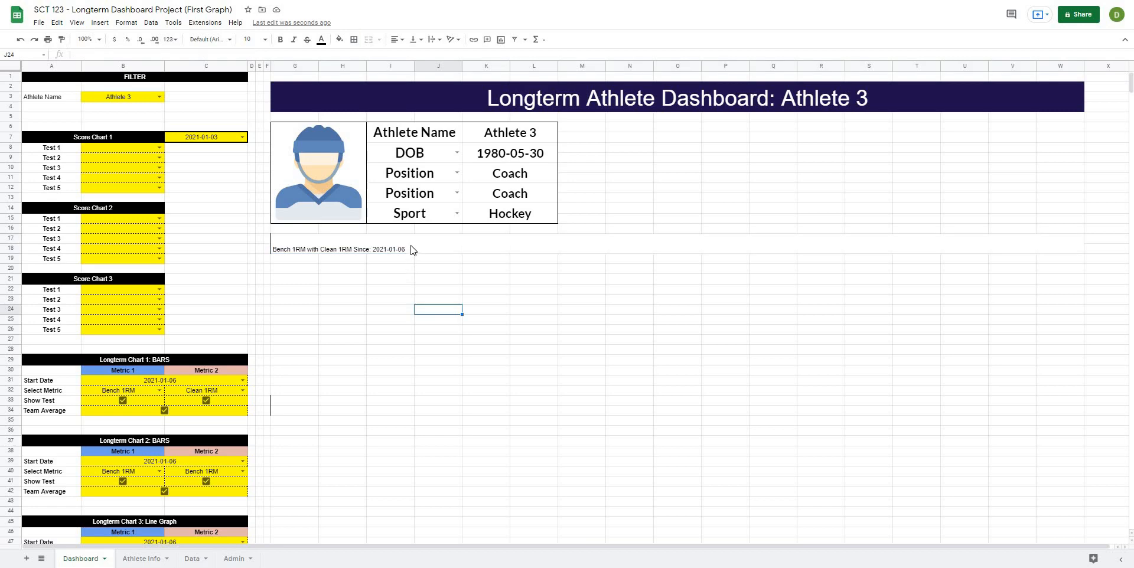
Fill the merged G17:W18 heading cell with the darkest blue
left_click(412, 250)
left_click(339, 39)
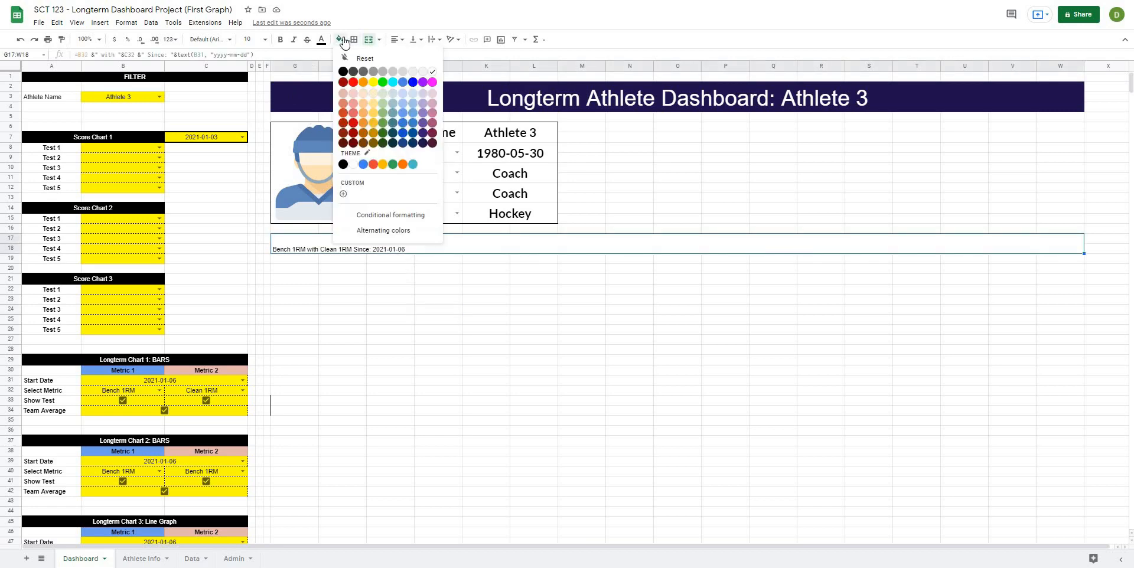
left_click(412, 143)
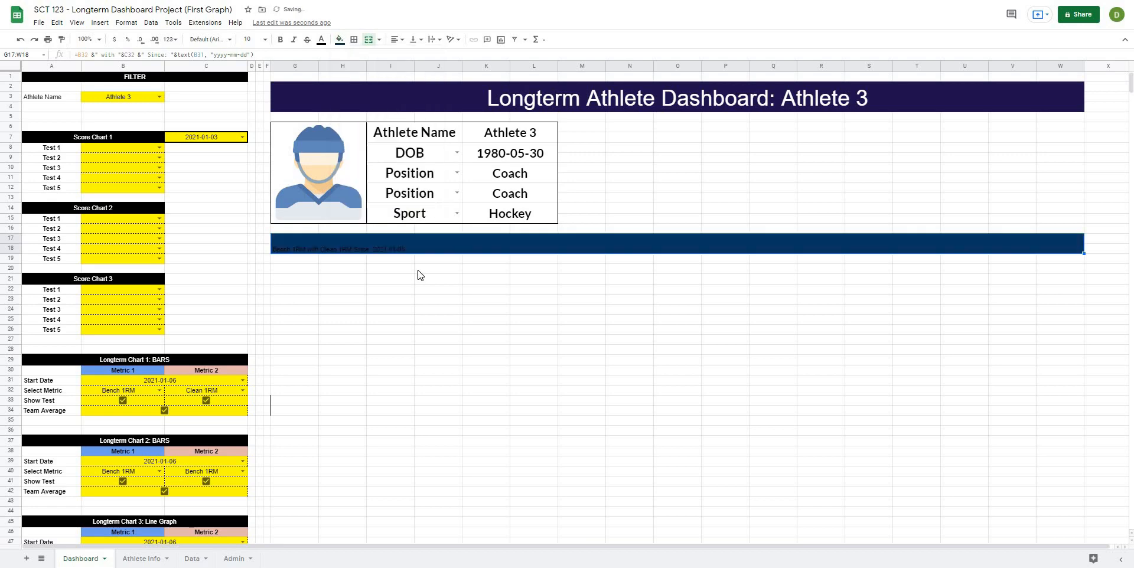
Try black and a slightly lighter dark blue as the heading's fill, and reapply the darkest blue
left_click(344, 100)
left_click(338, 241)
left_click(339, 39)
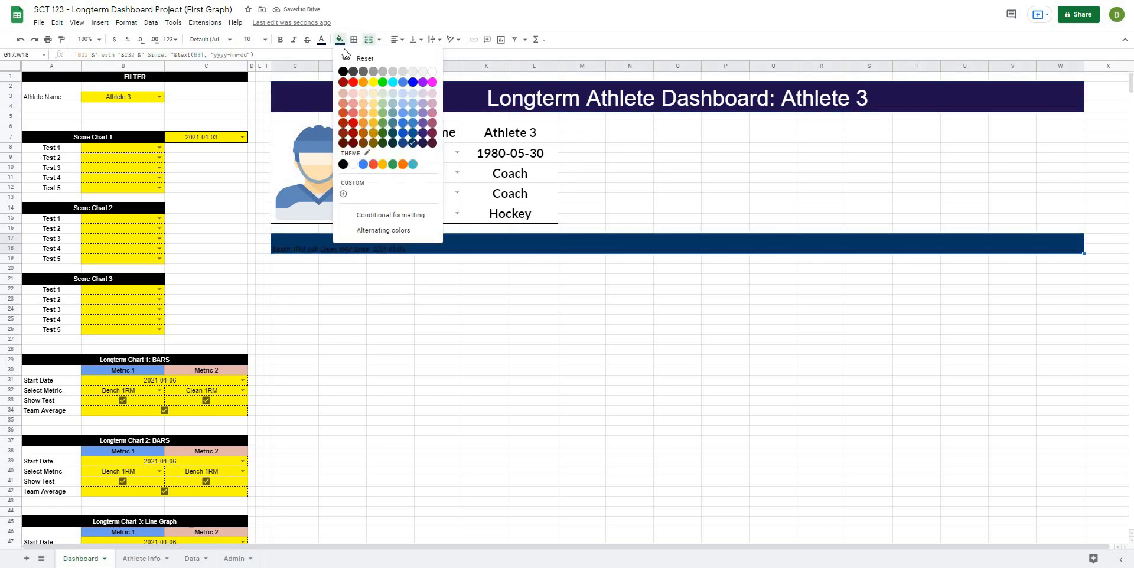
left_click(343, 164)
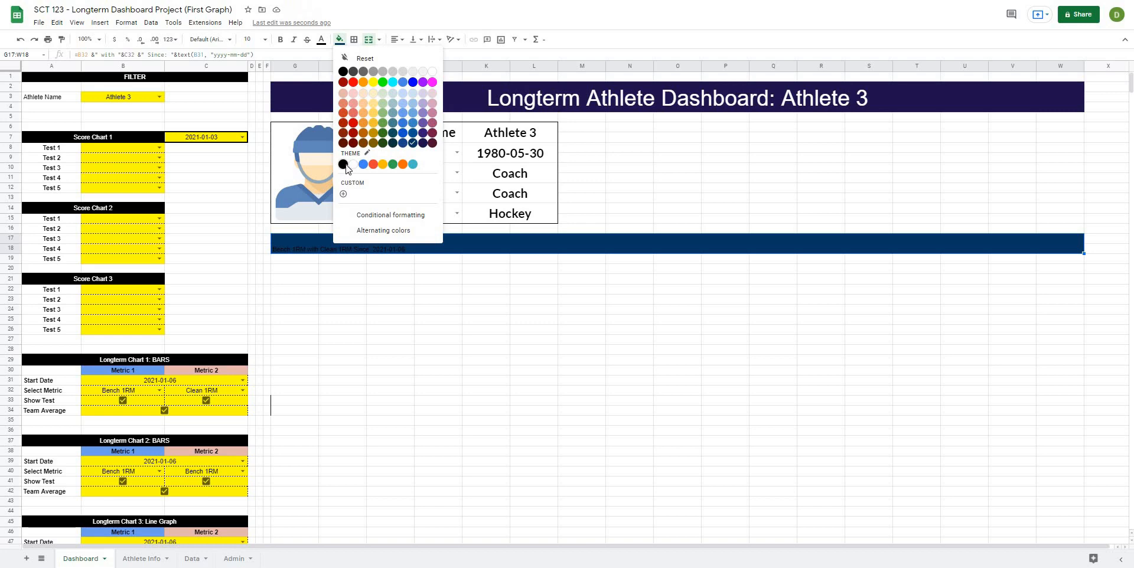
left_click(339, 39)
left_click(404, 144)
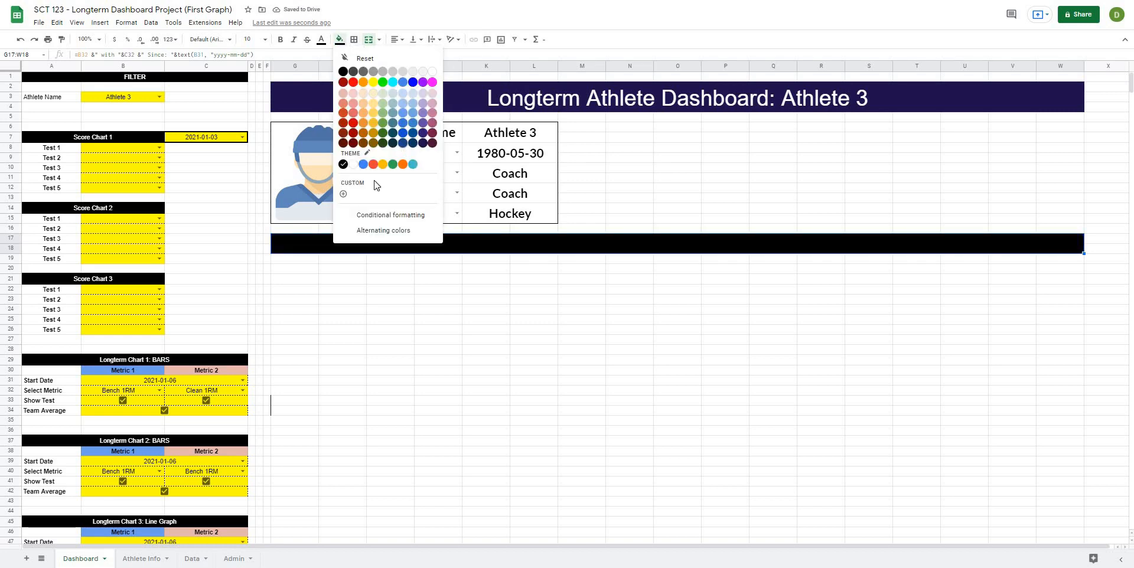
left_click(340, 40)
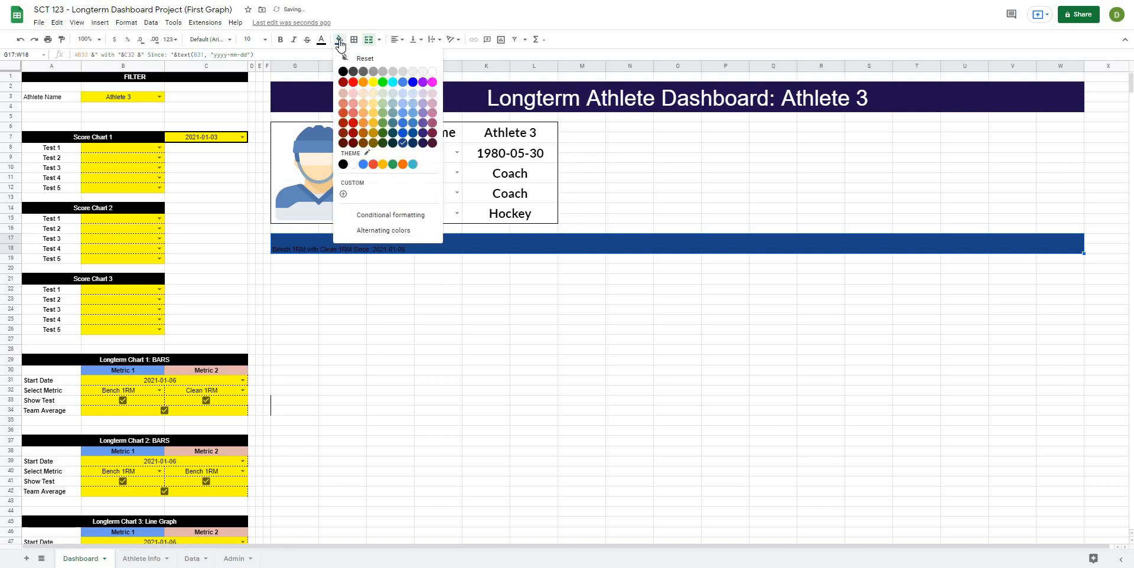
left_click(413, 143)
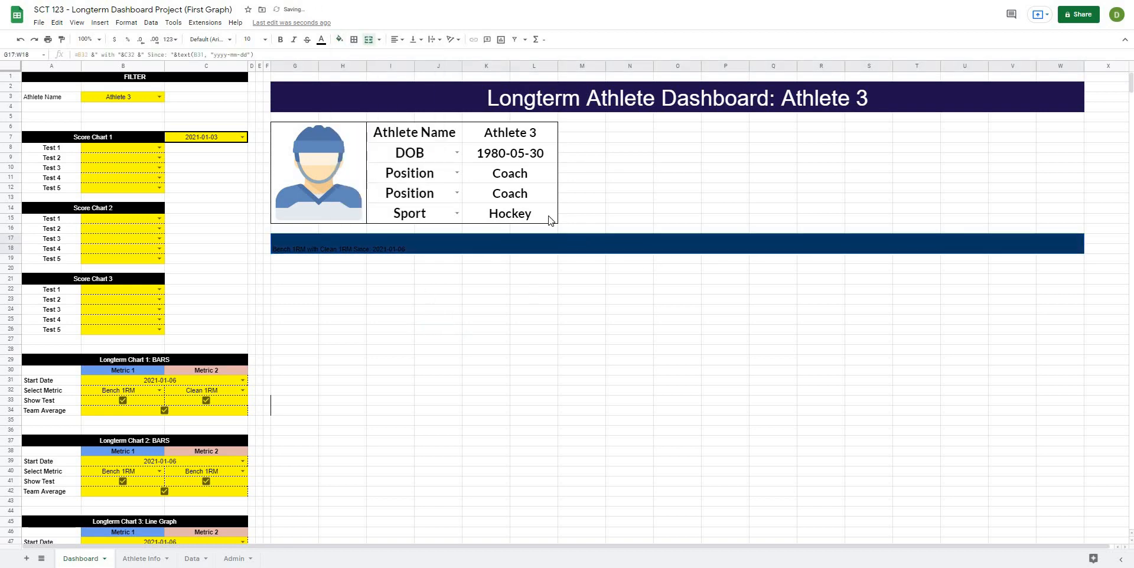
Set the G17:W18 heading's text colour to white and its font size to 24
left_click(322, 39)
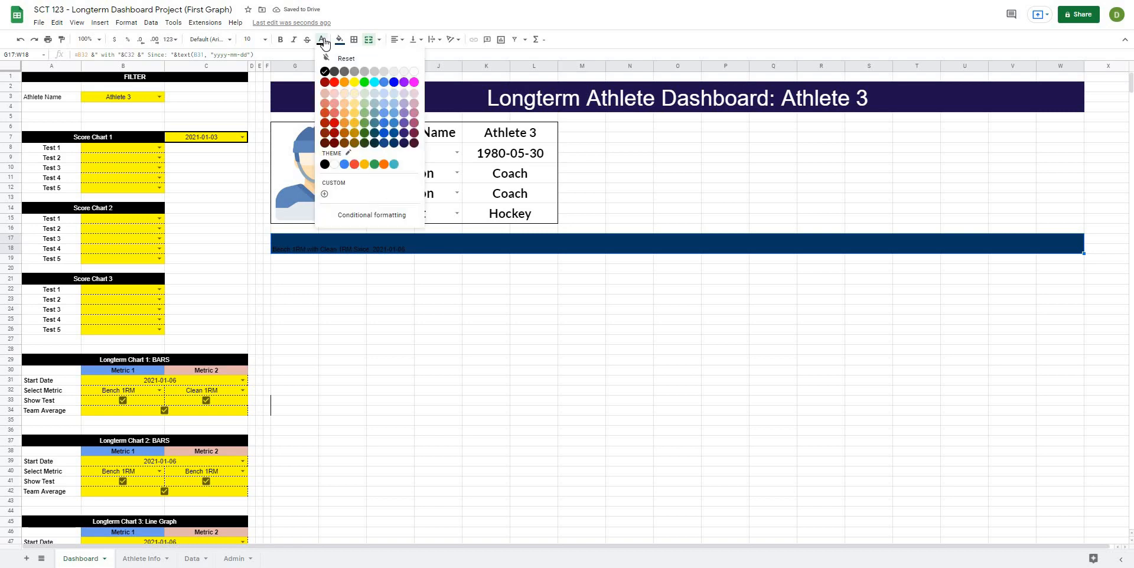
left_click(416, 74)
left_click(507, 103)
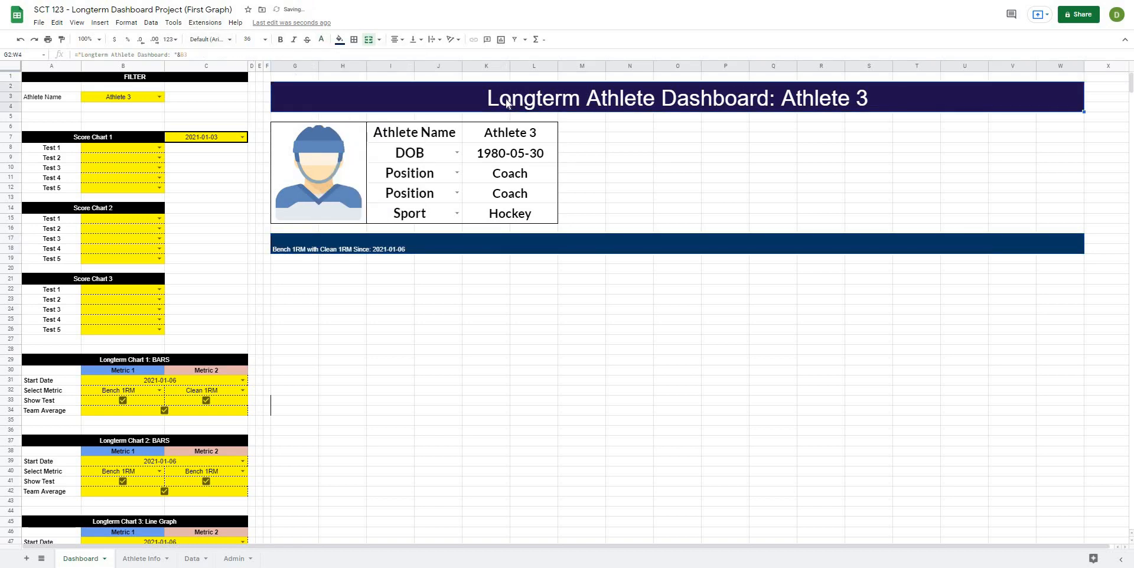
left_click(430, 248)
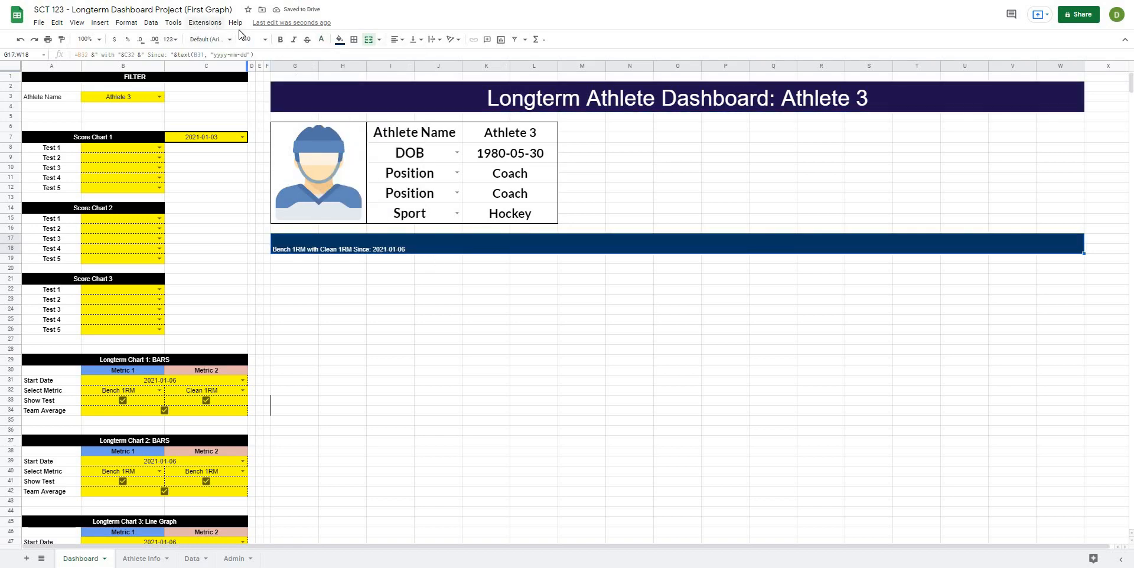
left_click(263, 39)
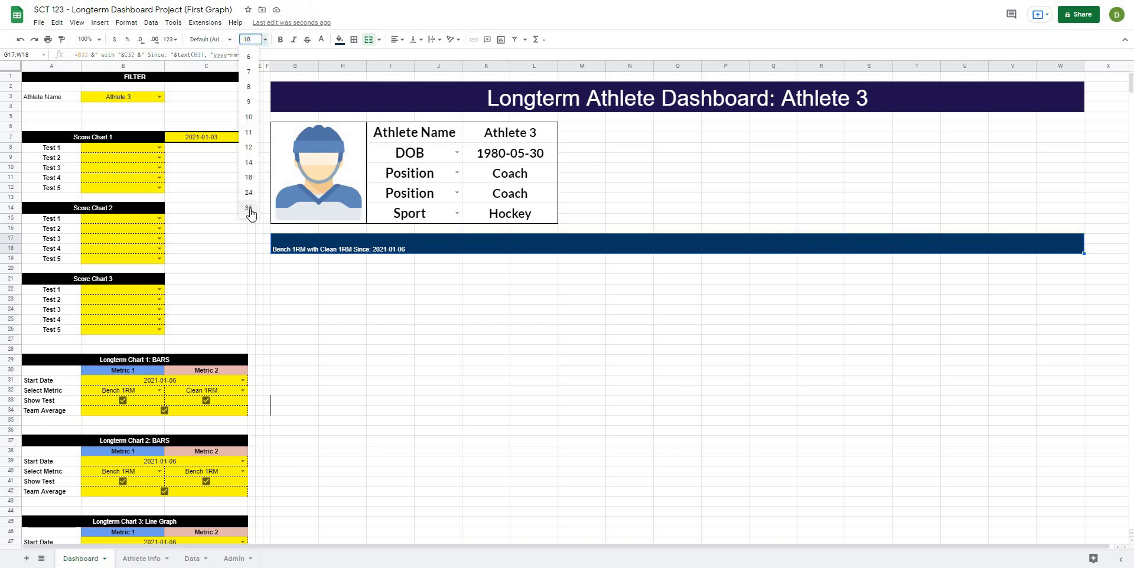
left_click(249, 207)
left_click(253, 39)
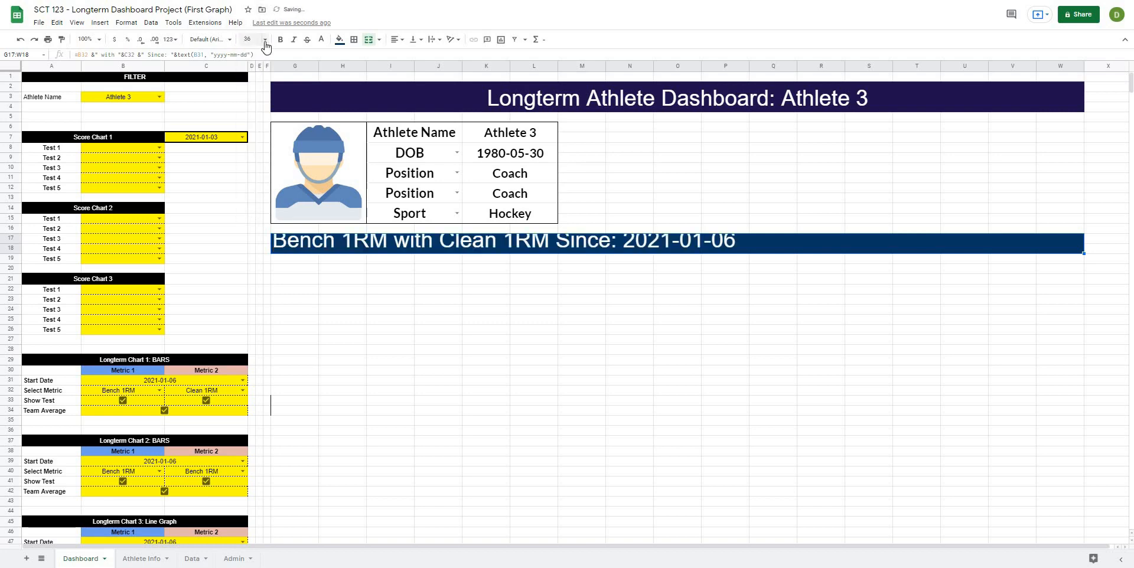
left_click(248, 194)
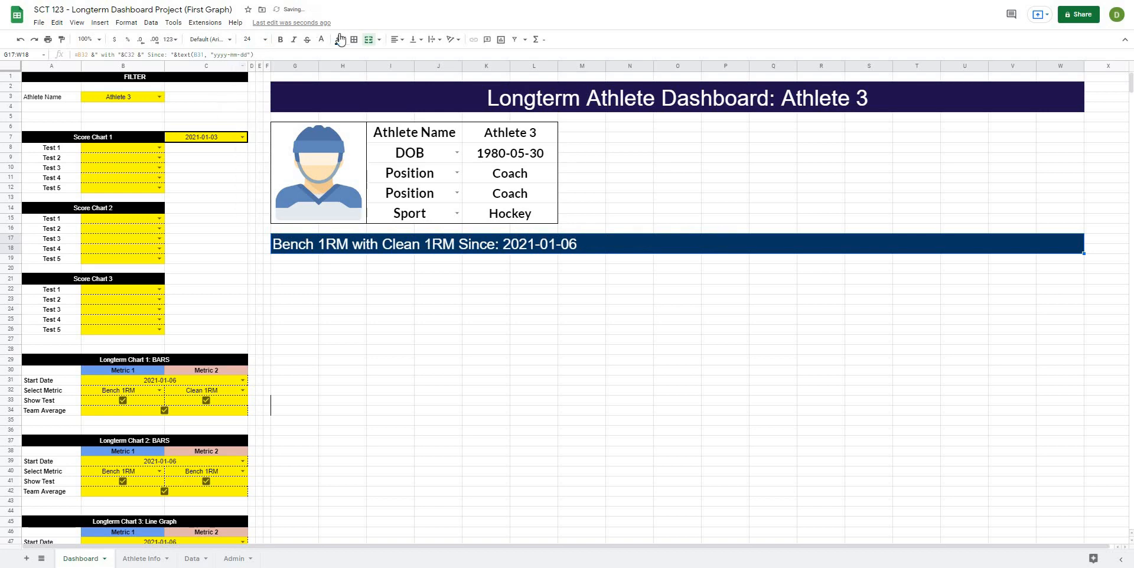
Centre the G17:W18 heading text horizontally and make it bold
left_click(394, 39)
left_click(406, 55)
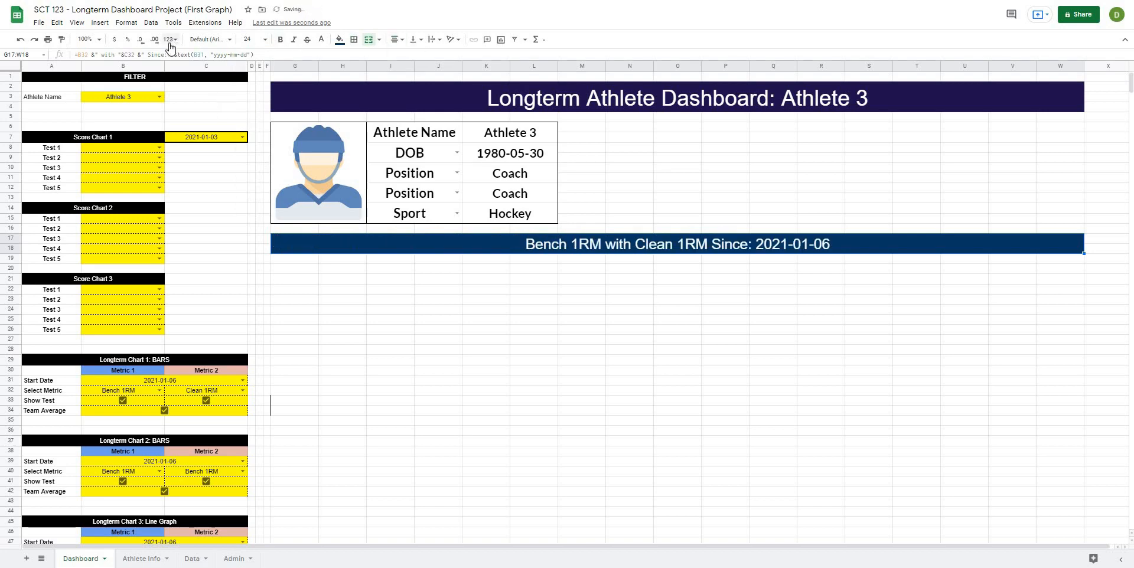
left_click(279, 39)
left_click(513, 379)
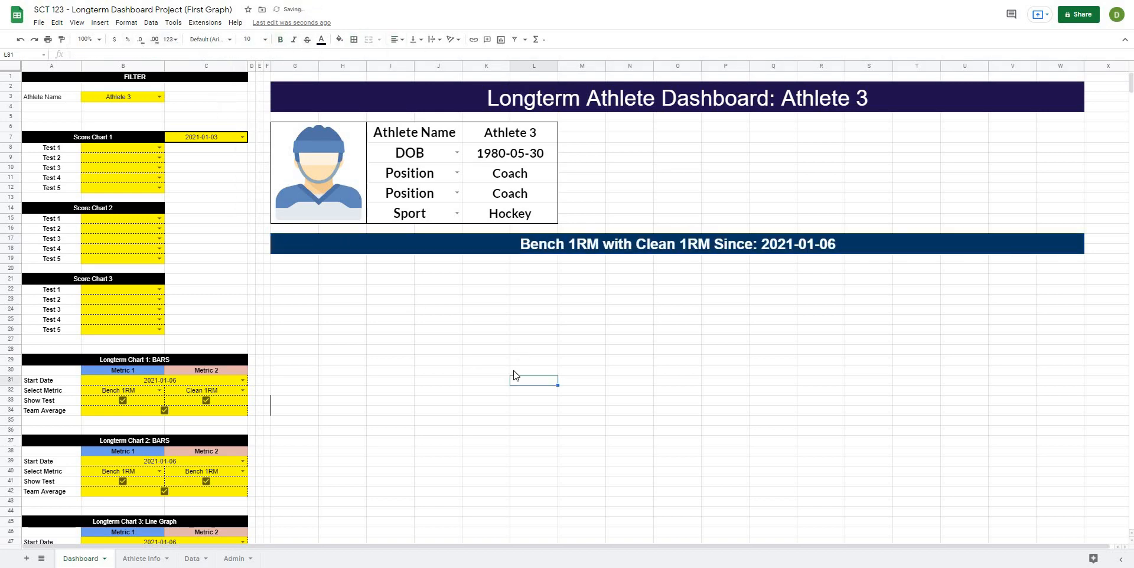
left_click(527, 420)
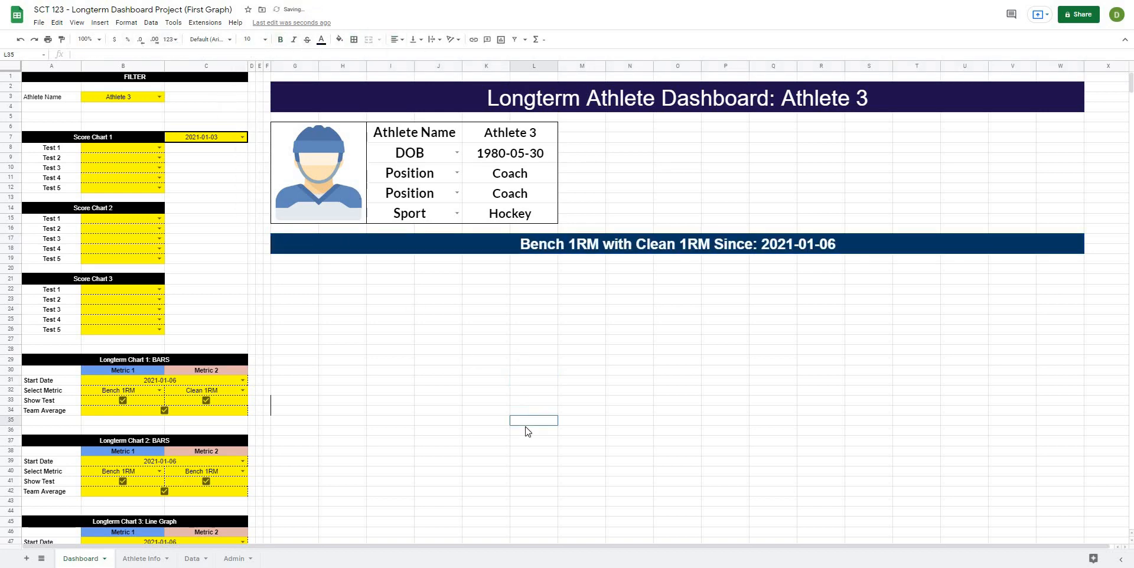
left_click(599, 254)
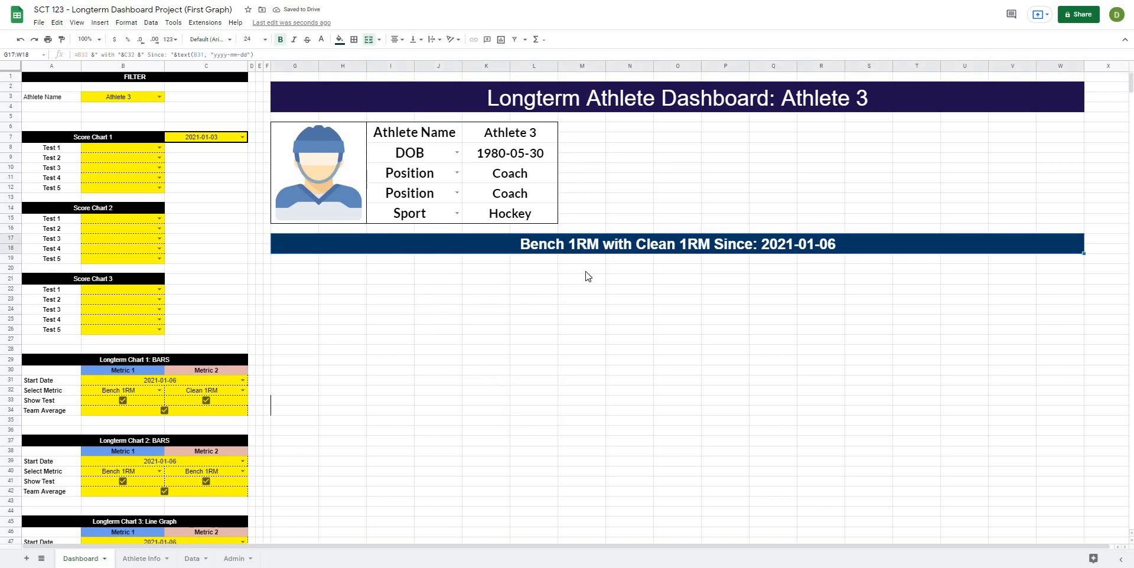
left_click(657, 303)
Make the heading formula's cell references absolute: $B$32, $C$32 and $B$31
left_click(598, 248)
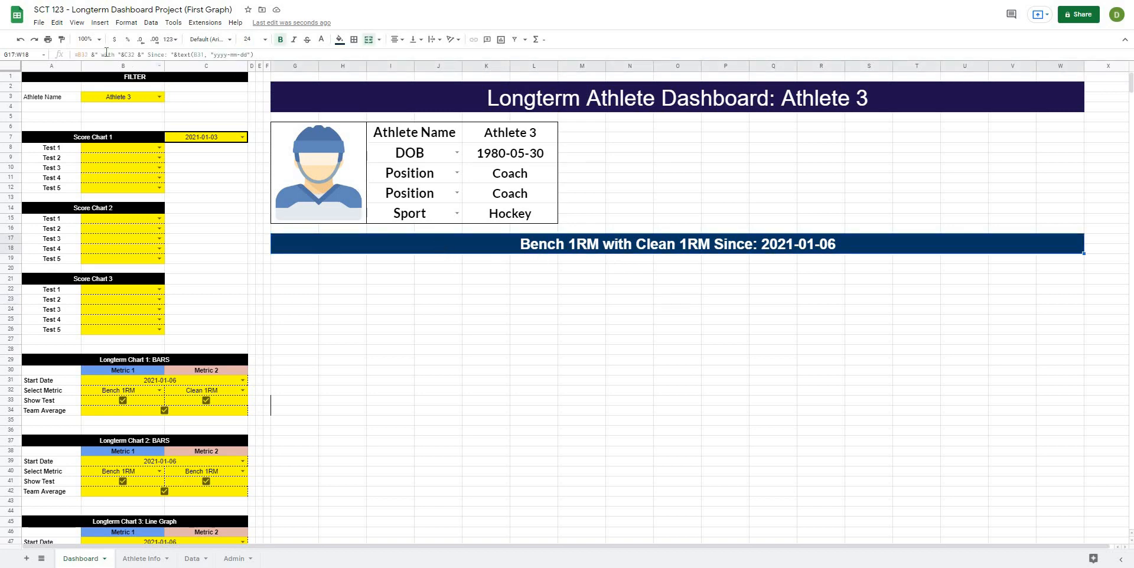
left_click(125, 55)
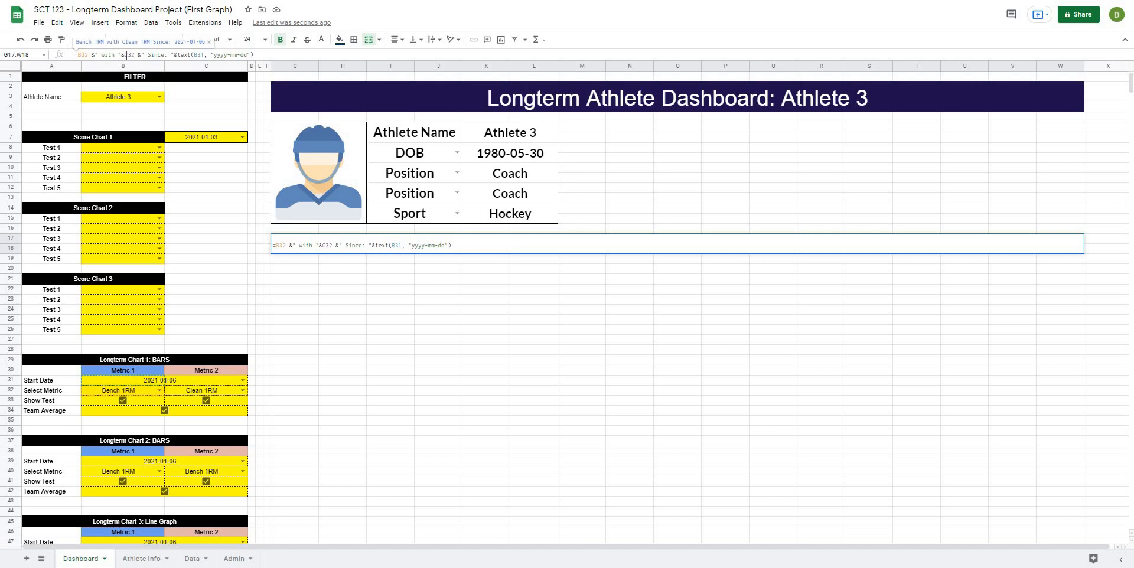
key("F4")
left_click(136, 54)
key("F4")
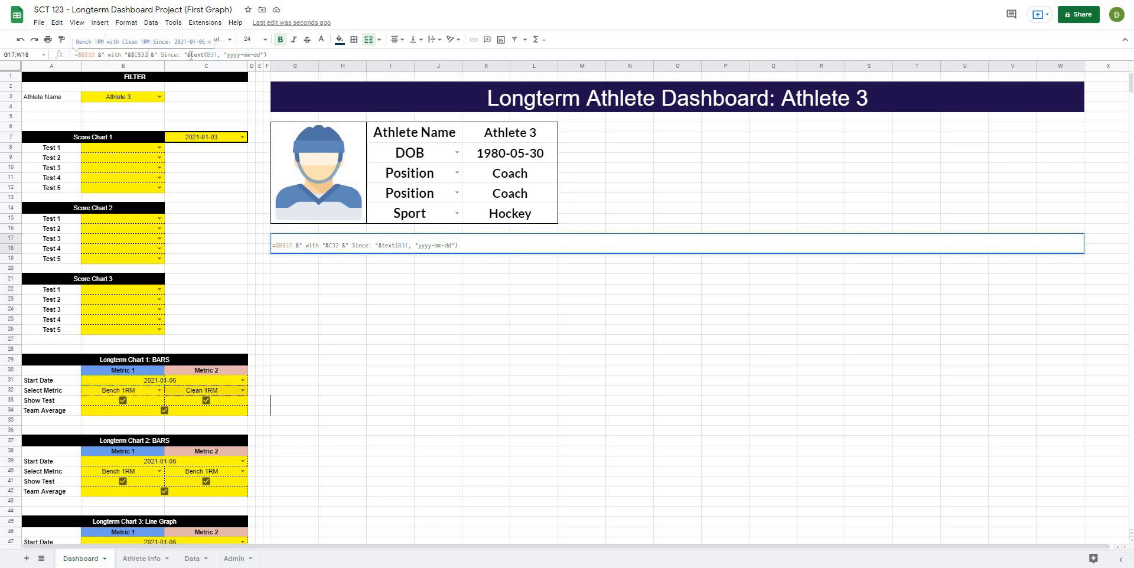
left_click(213, 54)
key("F4")
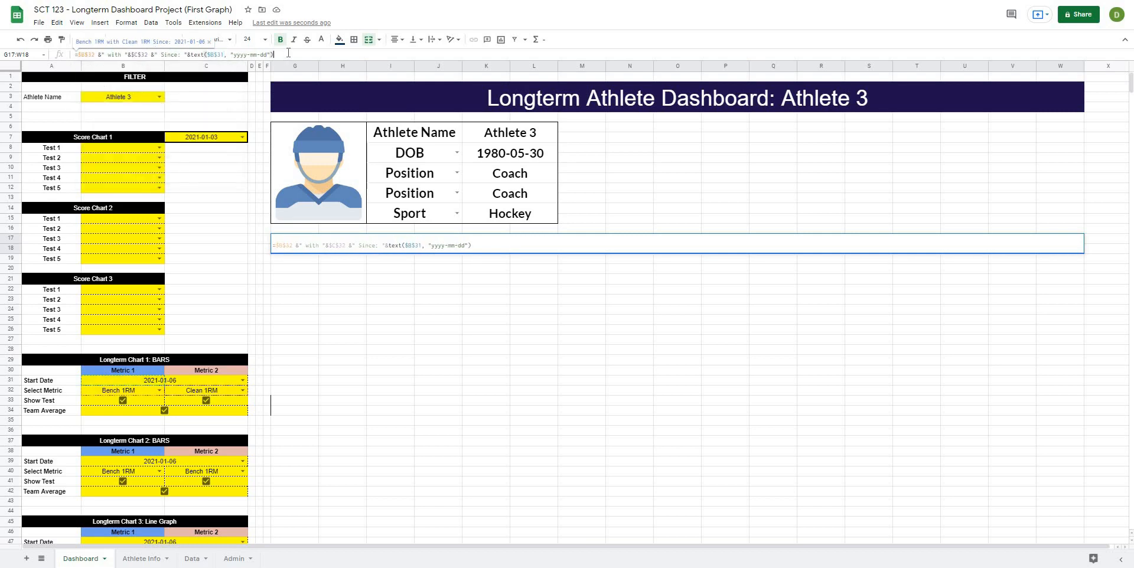
key("Return")
Copy the G17:W18 heading to G33:W34 and G49:W50 for the second and third charts
key("ctrl+c")
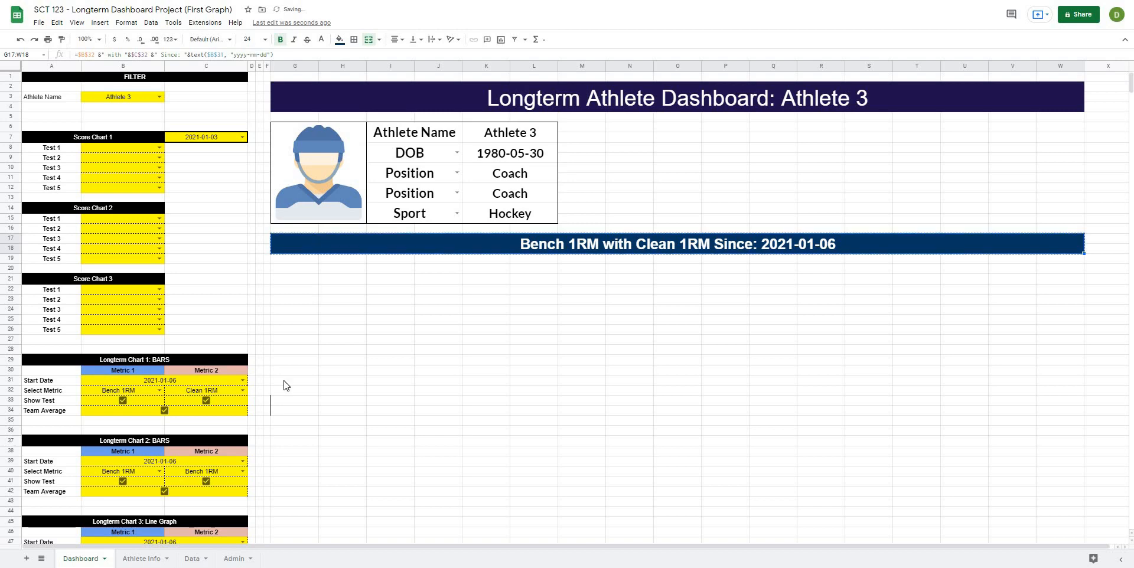
left_click(281, 403)
key("ctrl+v")
scroll(329, 405, "down", 3)
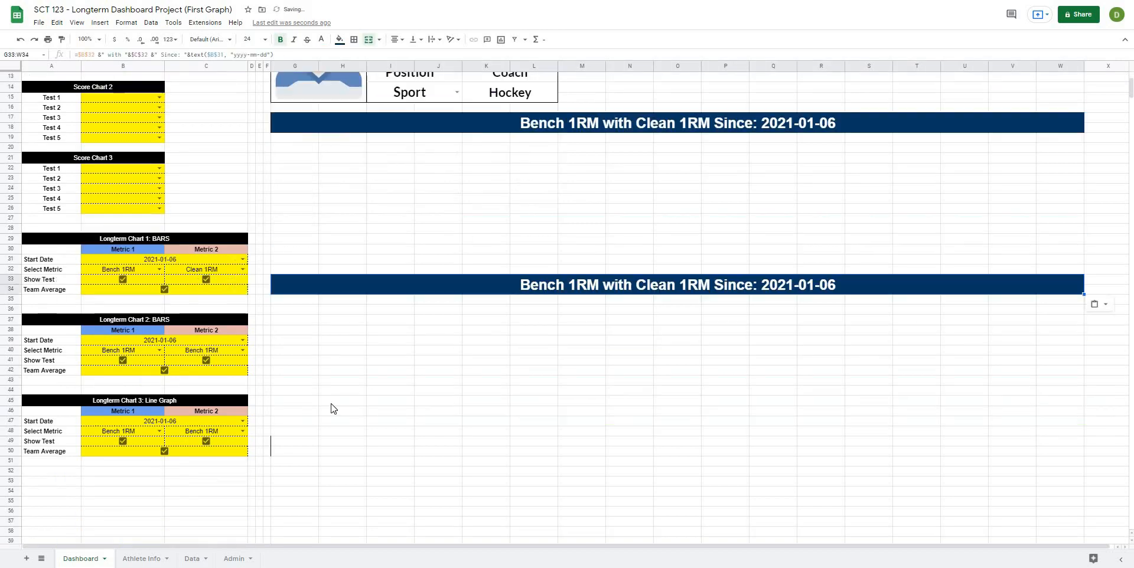
left_click(290, 445)
key("ctrl+v")
left_click(486, 360)
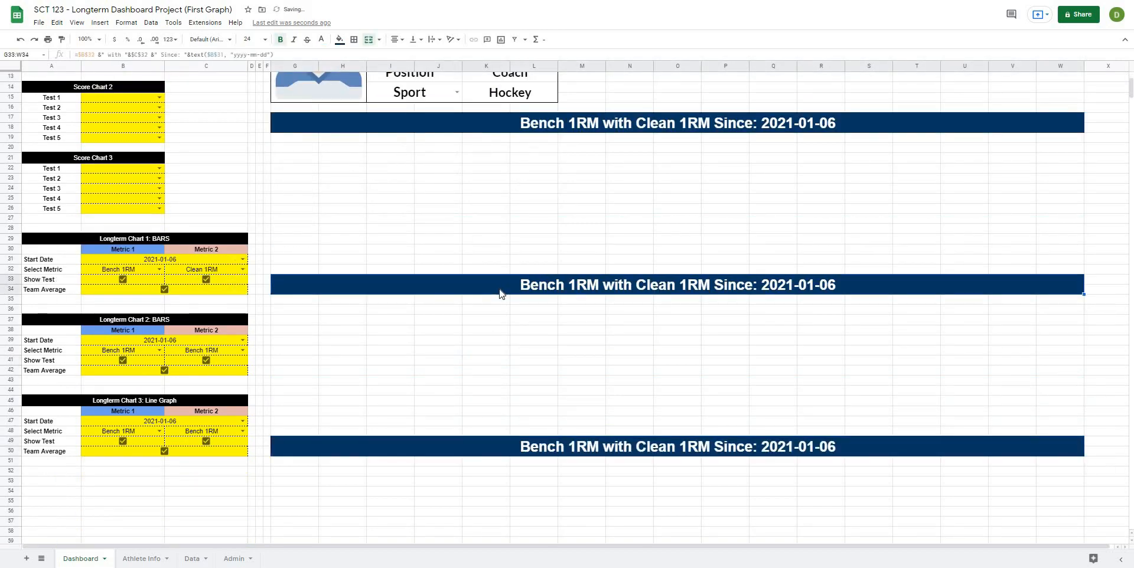
Point the second heading's metric references in G33:W34 to $B$40 and $C$40
left_click(500, 293)
scroll(500, 294, "down", 3)
scroll(443, 291, "up", 7)
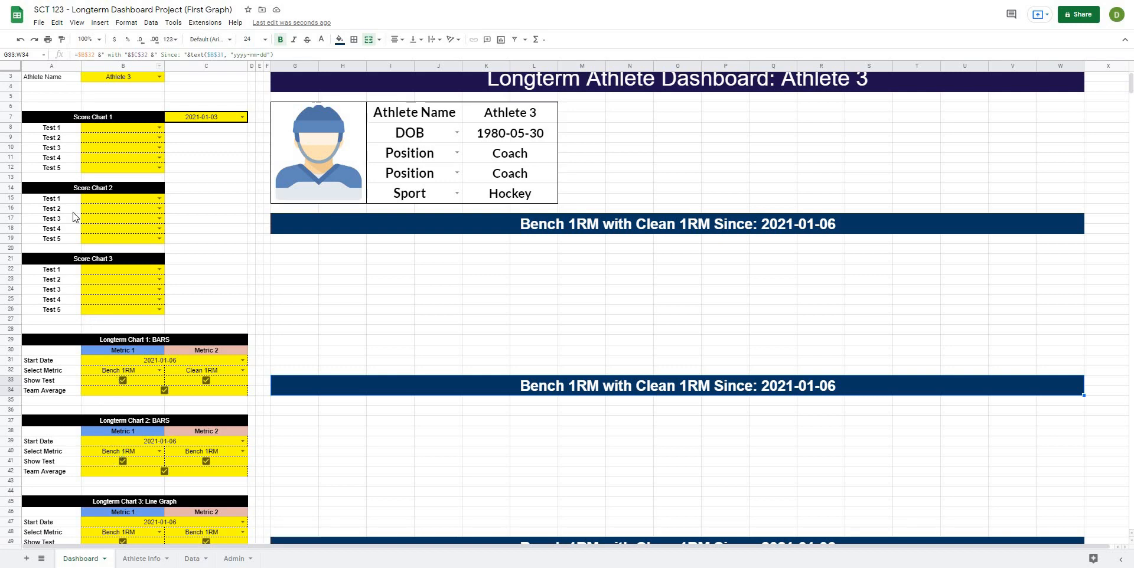
double_click(91, 54)
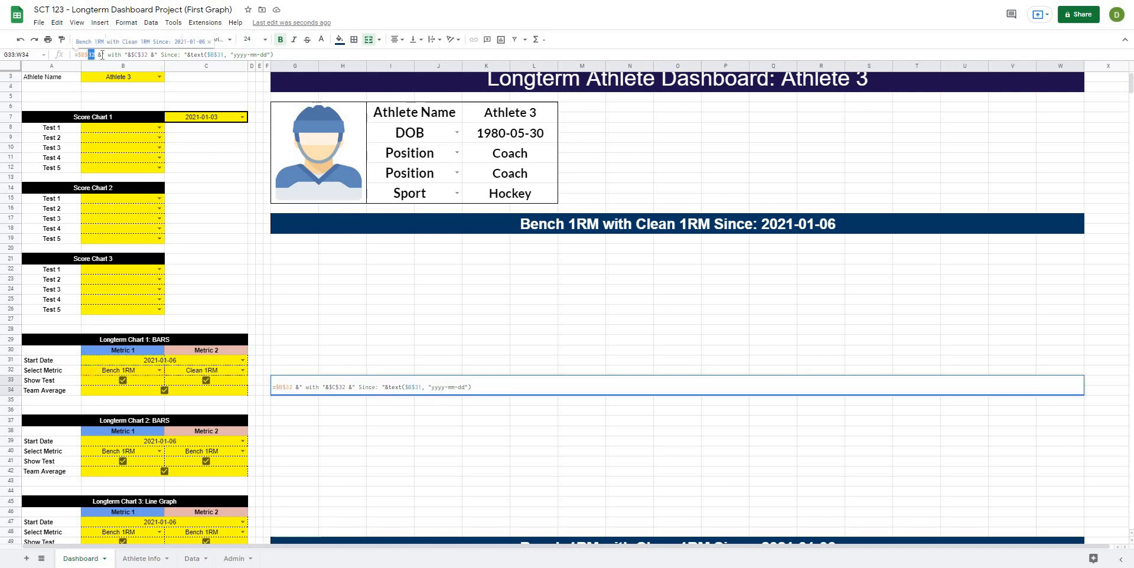
type("40")
key("Return")
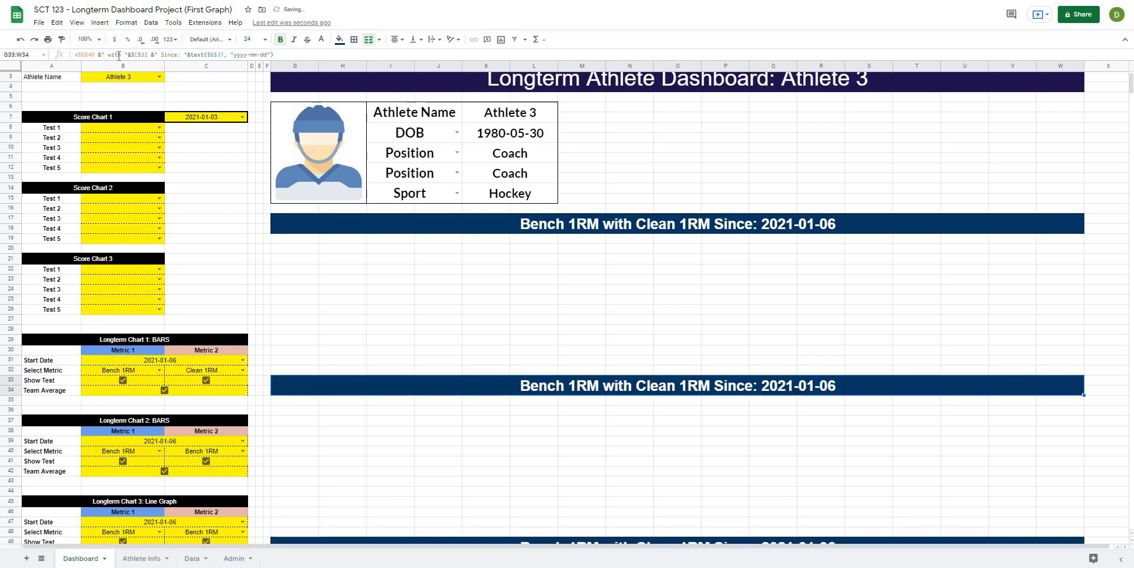
double_click(144, 54)
type("40")
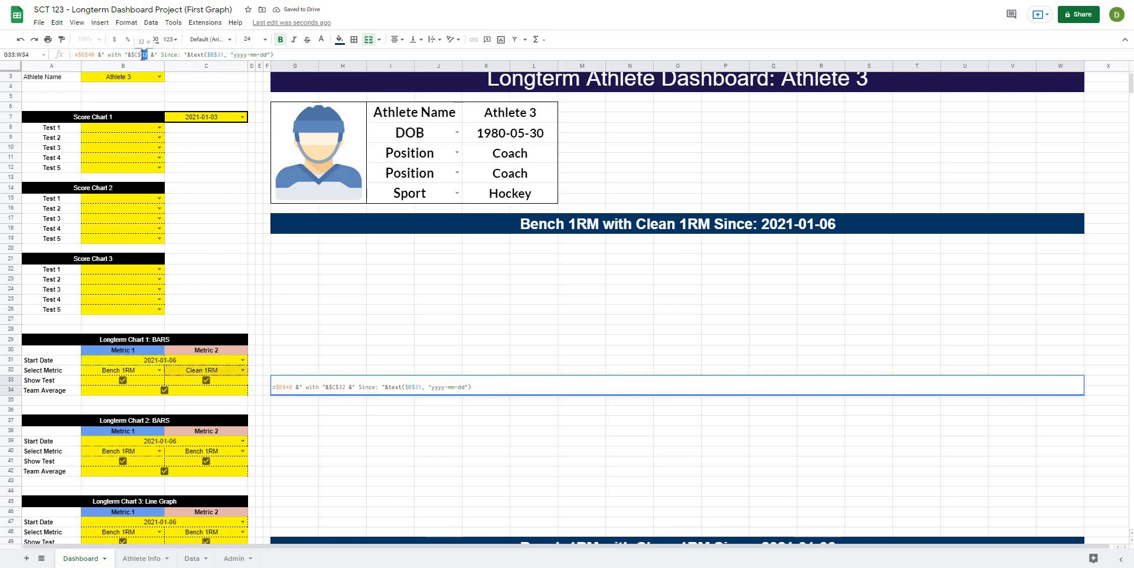
key("Return")
key("Up")
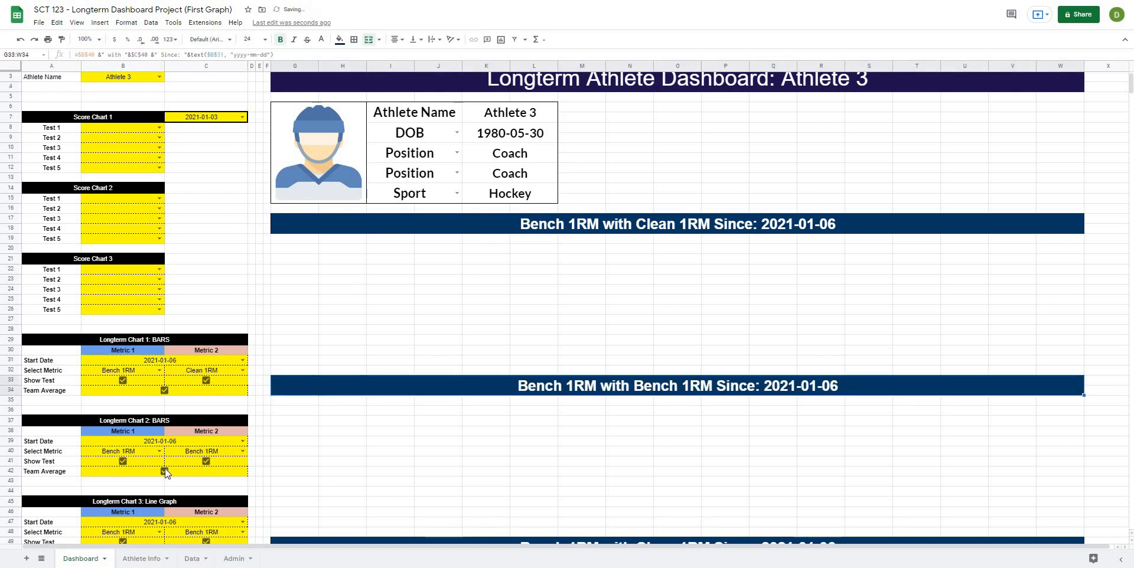
Point the second heading's start date reference in G33:W34 to $B$39
left_click(224, 54)
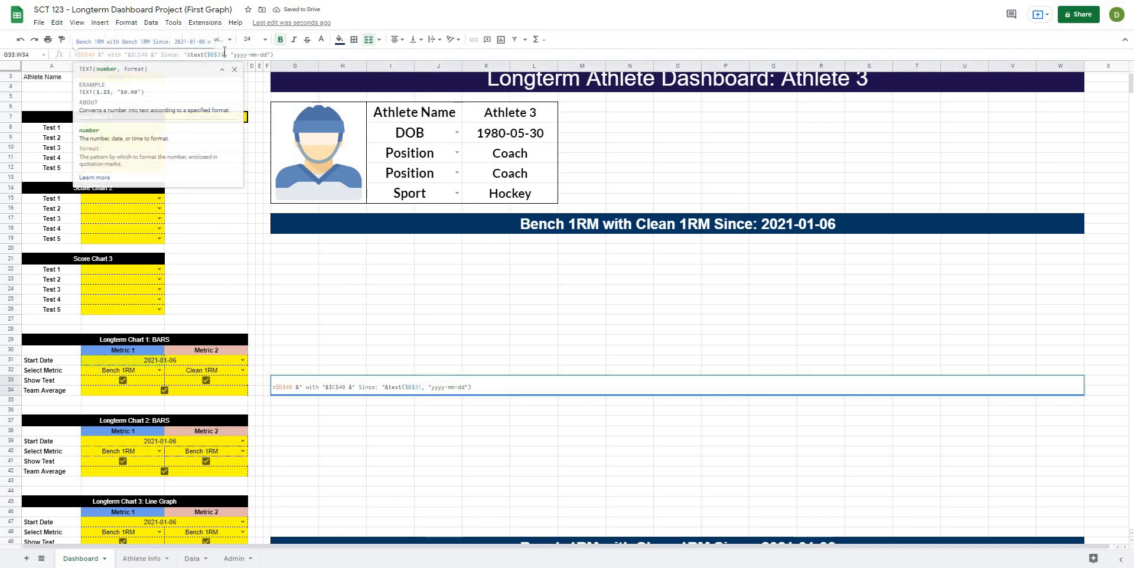
key("BackSpace")
type("9")
key("Return")
scroll(390, 444, "down", 2)
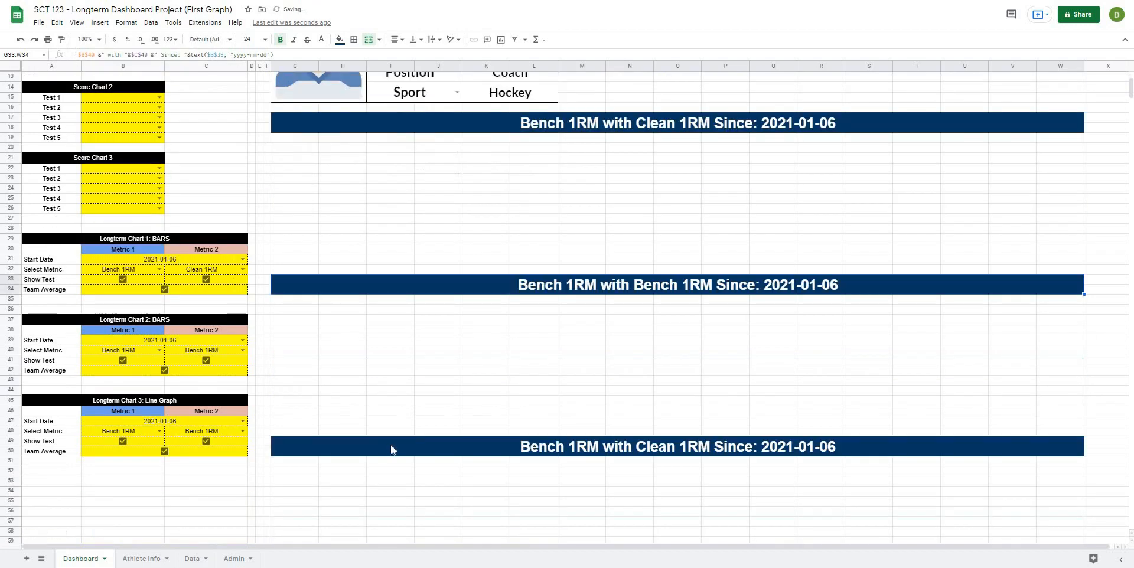
Point the third heading's references in G49:W50 to $B$48 and $C$48 for the metrics and $B$47 for the start date
left_click(391, 445)
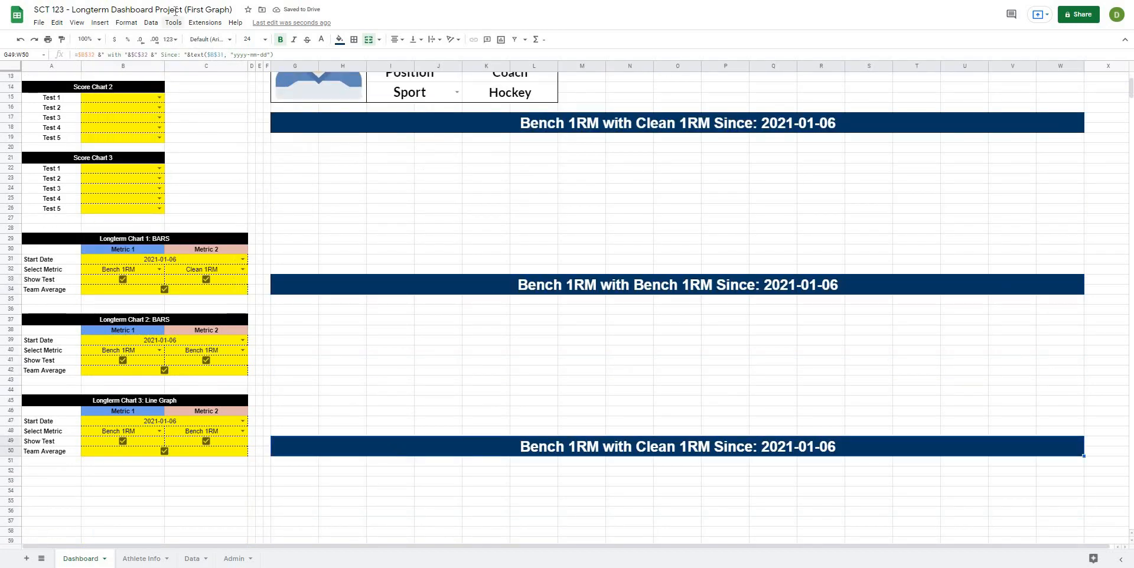
left_click(89, 55)
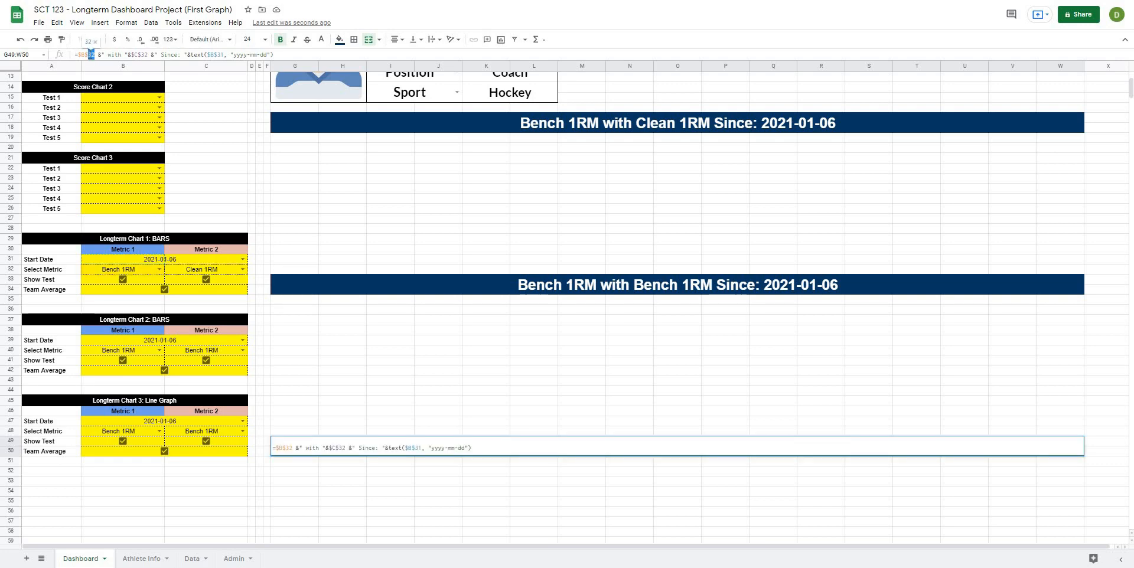
type("48")
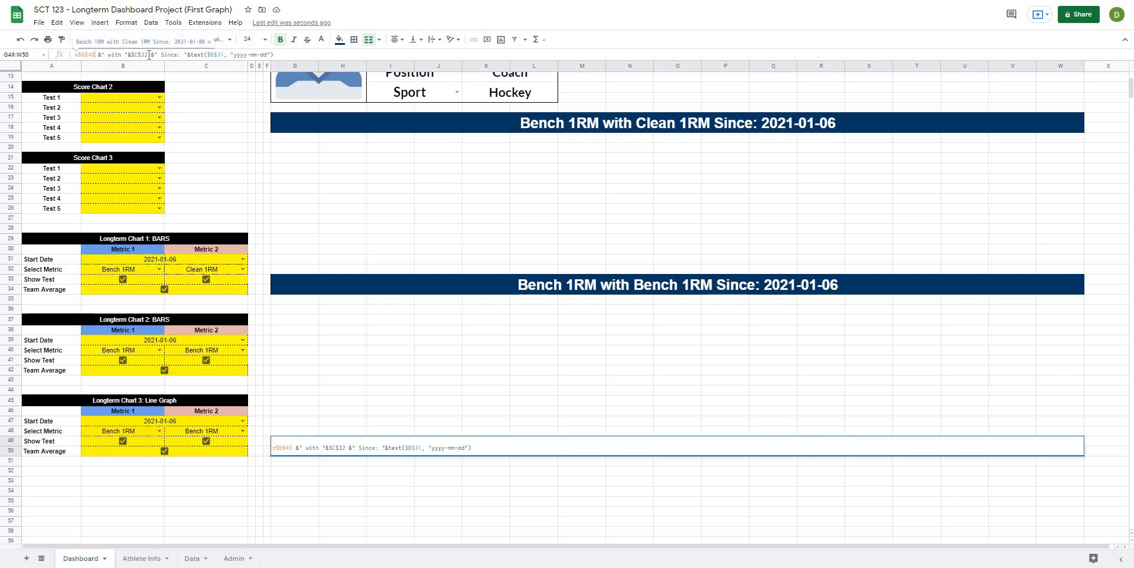
double_click(142, 54)
type("48")
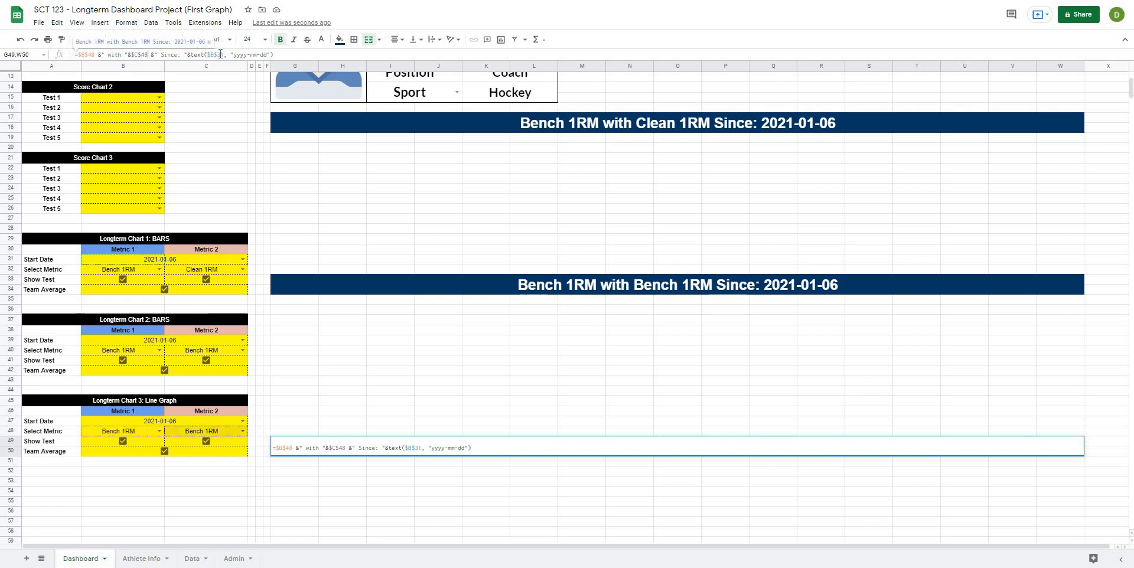
type("47")
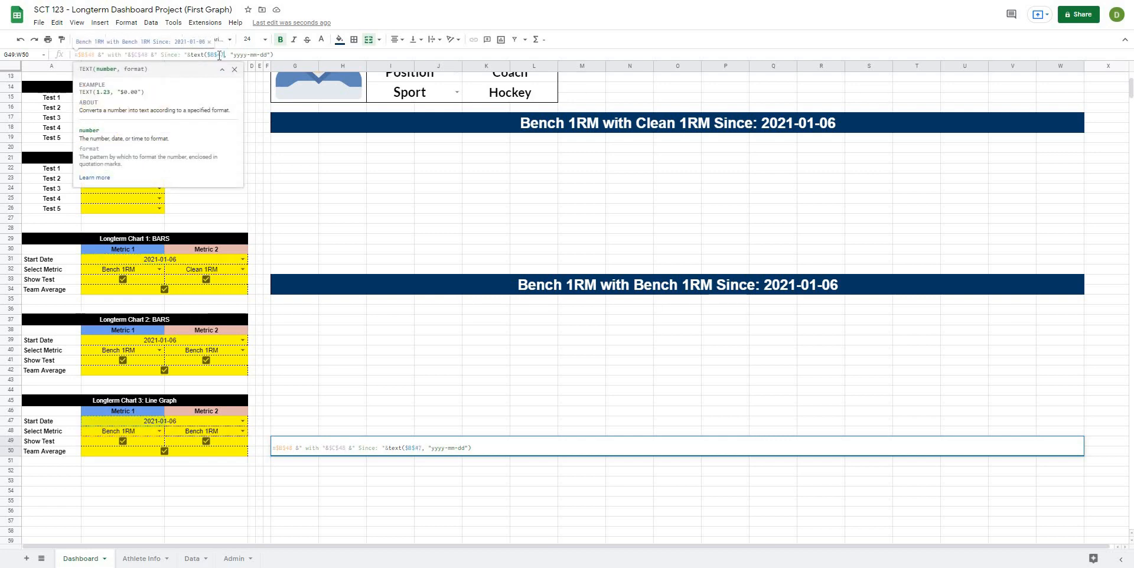
key("Return")
Set Longterm Chart 3's start date to 2021-01-05, Metric 1 to Beep Test and Metric 2 to CMJ
left_click(242, 421)
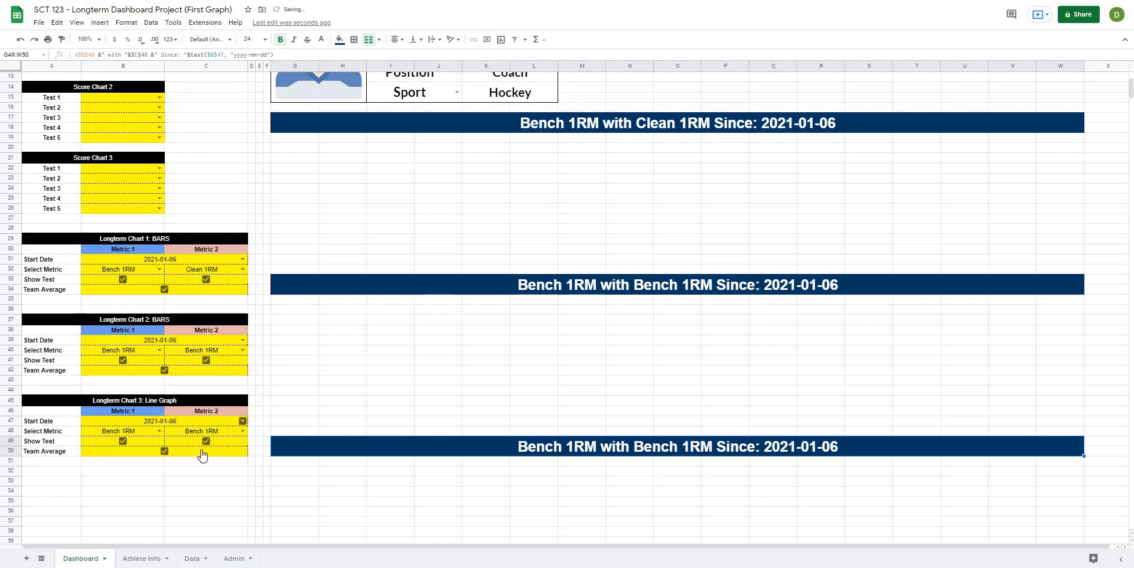
left_click(189, 483)
left_click(242, 431)
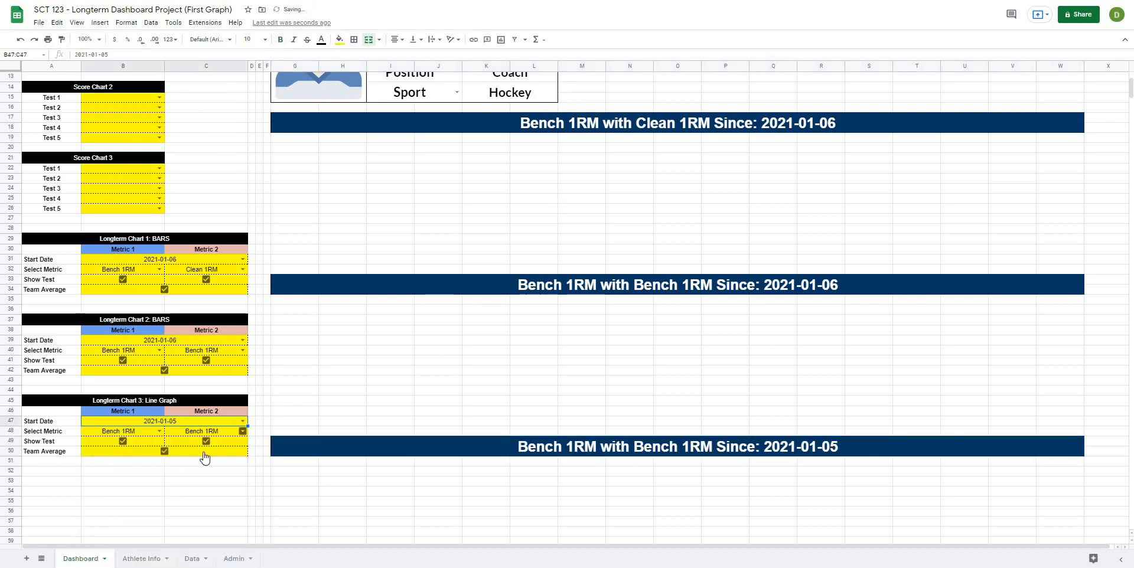
left_click(192, 460)
left_click(160, 432)
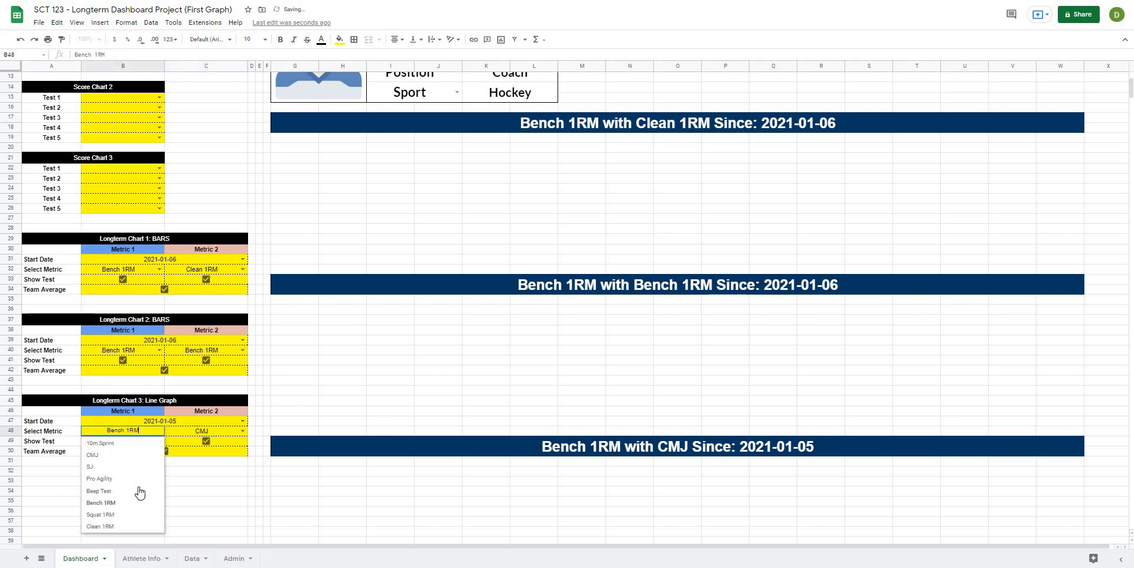
left_click(131, 494)
left_click(458, 506)
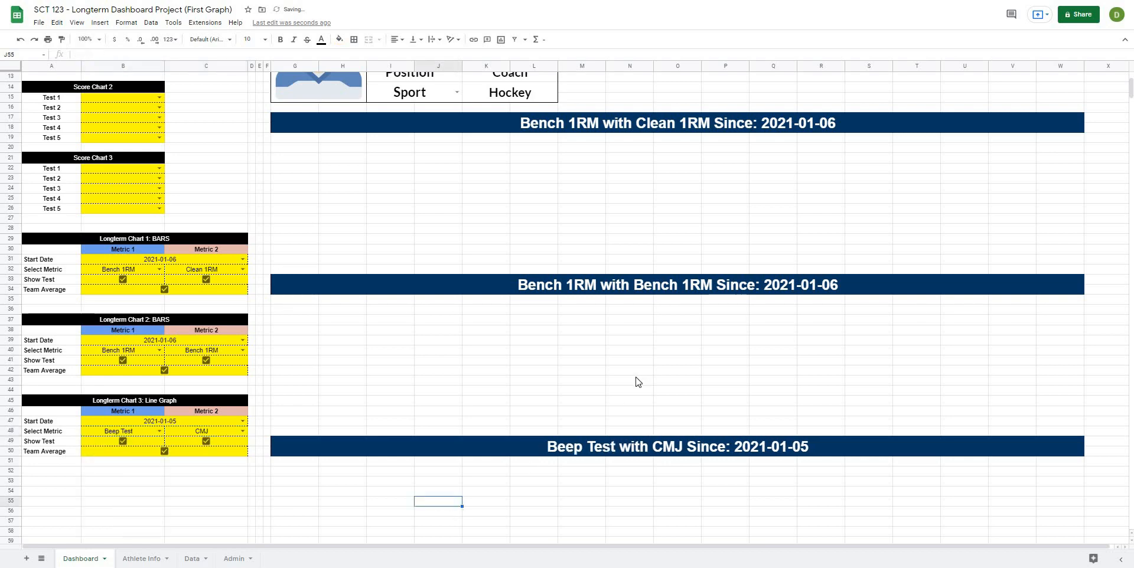
Look over the dashboard's filter sections and the headings of the three longterm charts
scroll(637, 381, "up", 4)
left_click(363, 329)
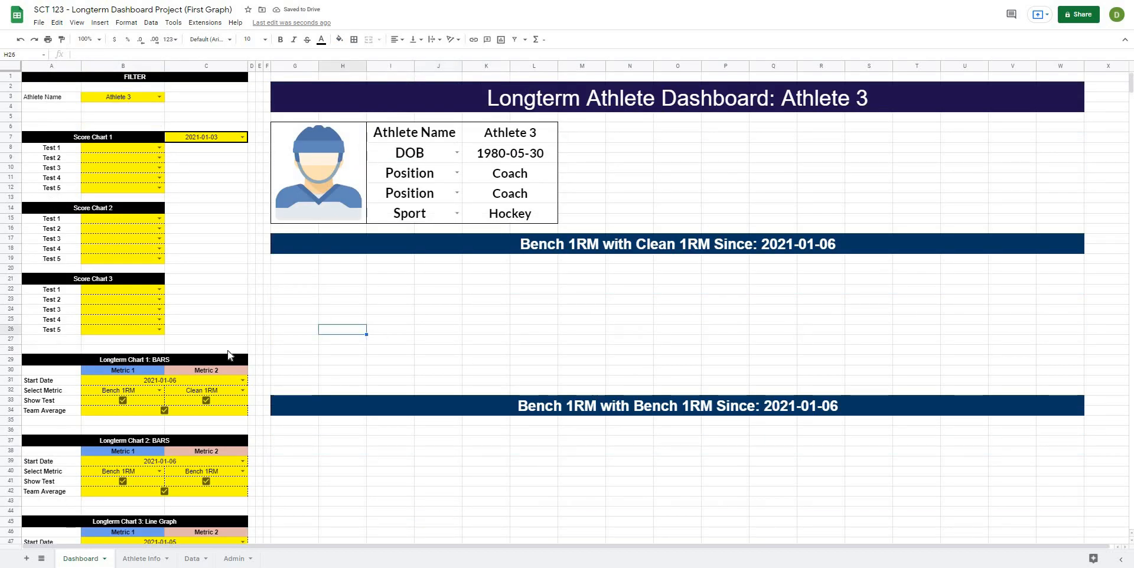
scroll(137, 350, "down", 2)
scroll(307, 282, "up", 2)
left_click(378, 290)
left_click(349, 347)
scroll(167, 321, "down", 3)
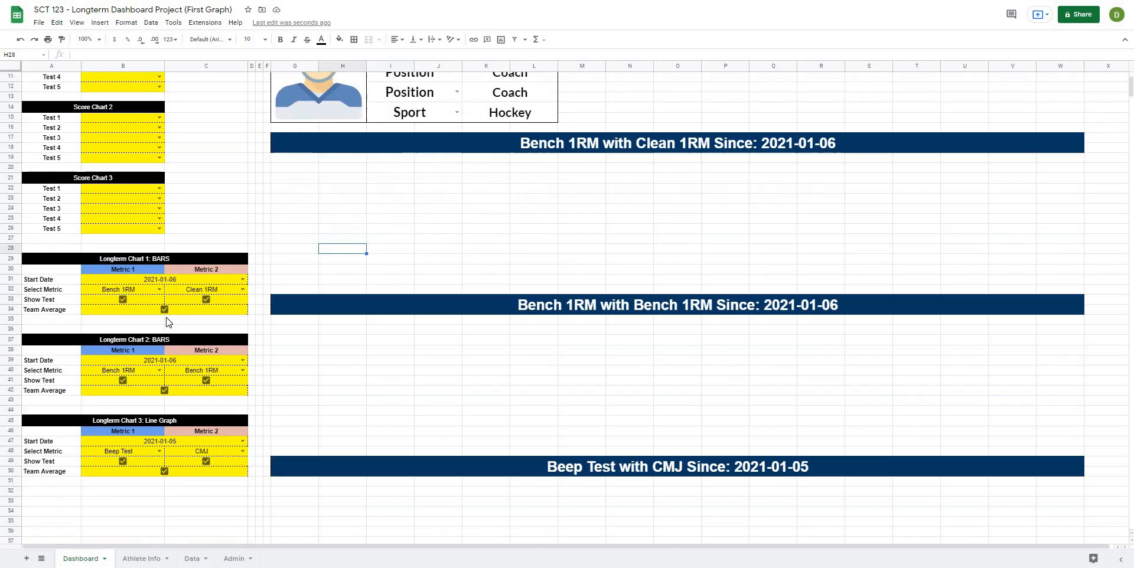
scroll(106, 195, "up", 3)
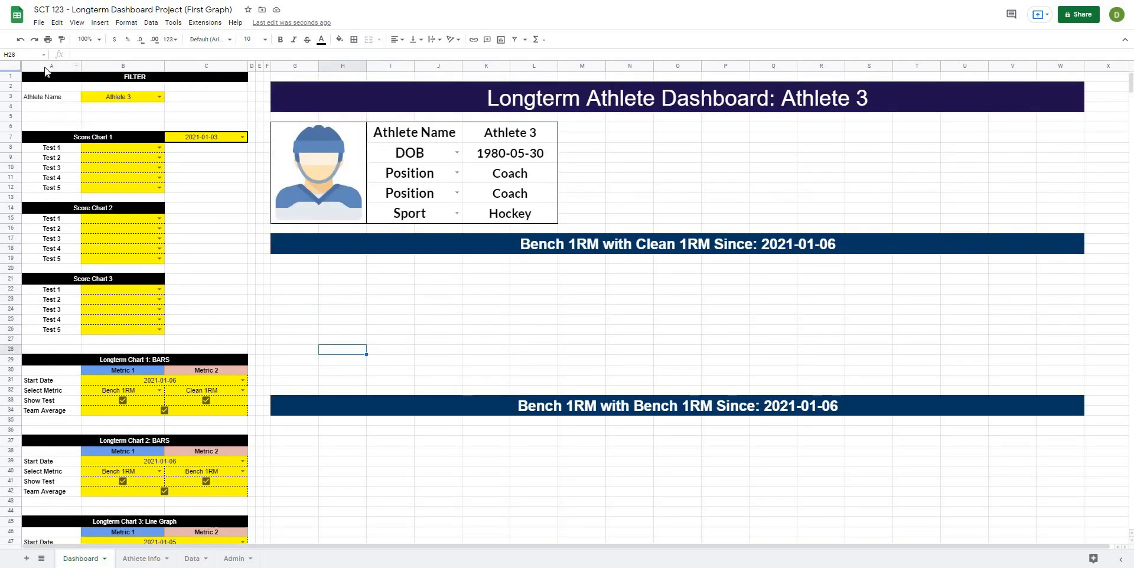
Group the filter columns A through E
left_click_drag(44, 66, 260, 64)
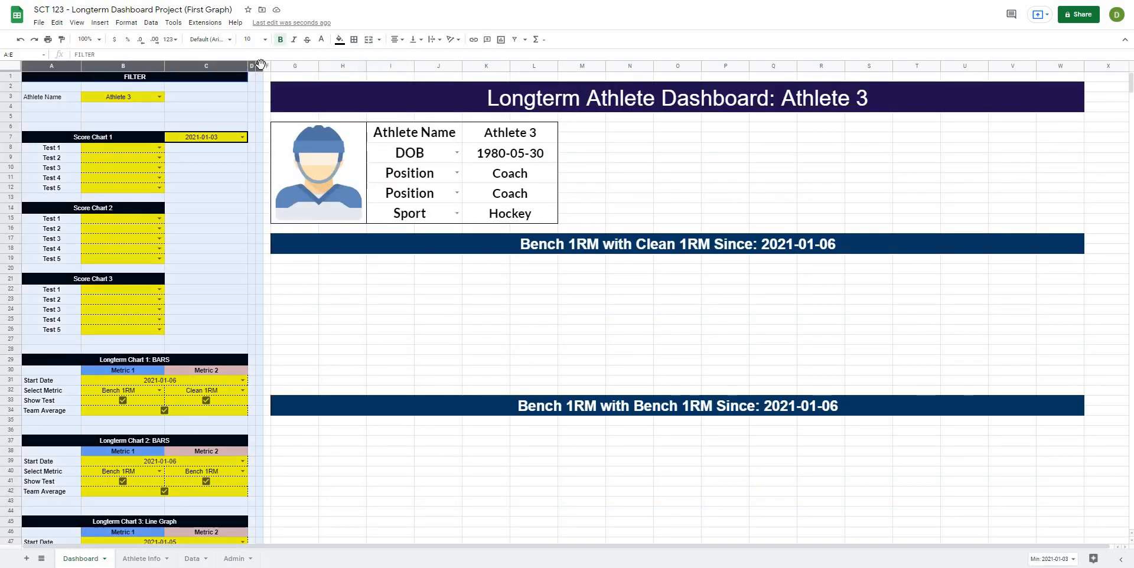
left_click(77, 22)
mouse_move(107, 74)
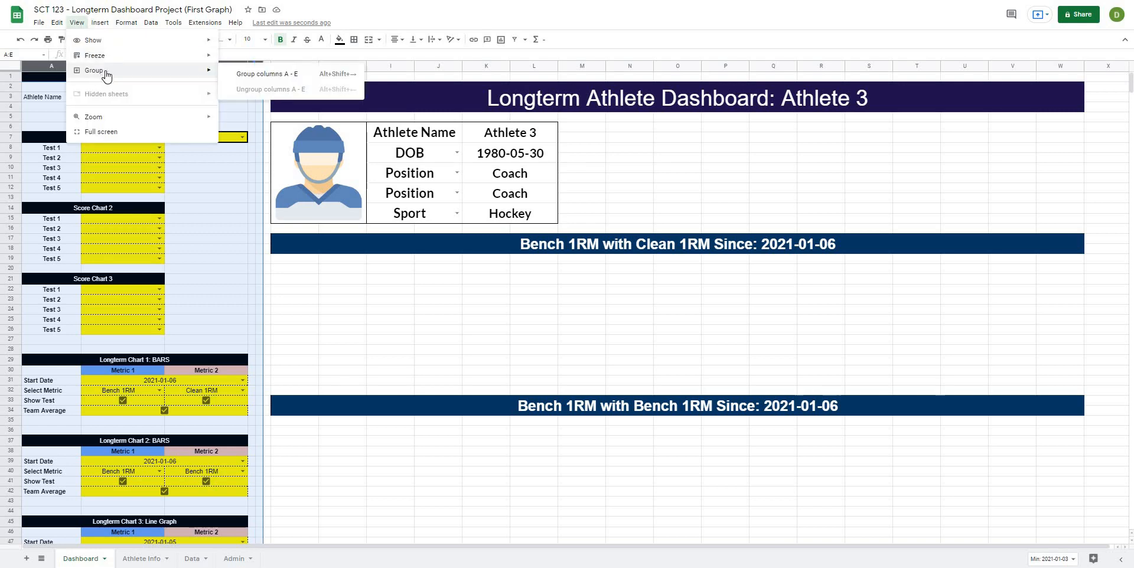
left_click(260, 75)
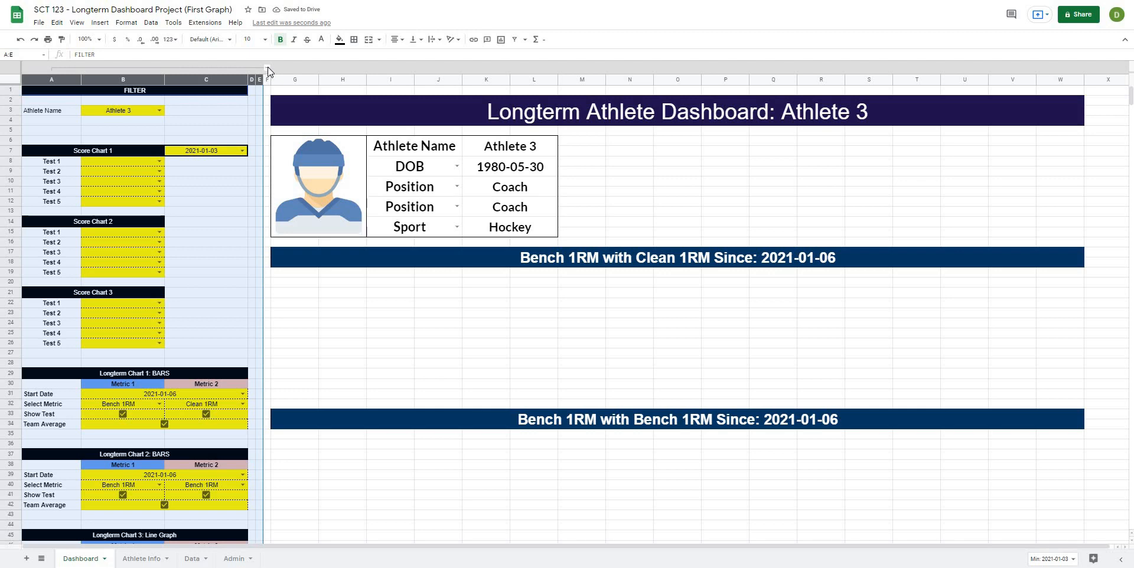
Toggle the A–E column group between collapsed and expanded, leaving the filter columns collapsed
left_click(267, 67)
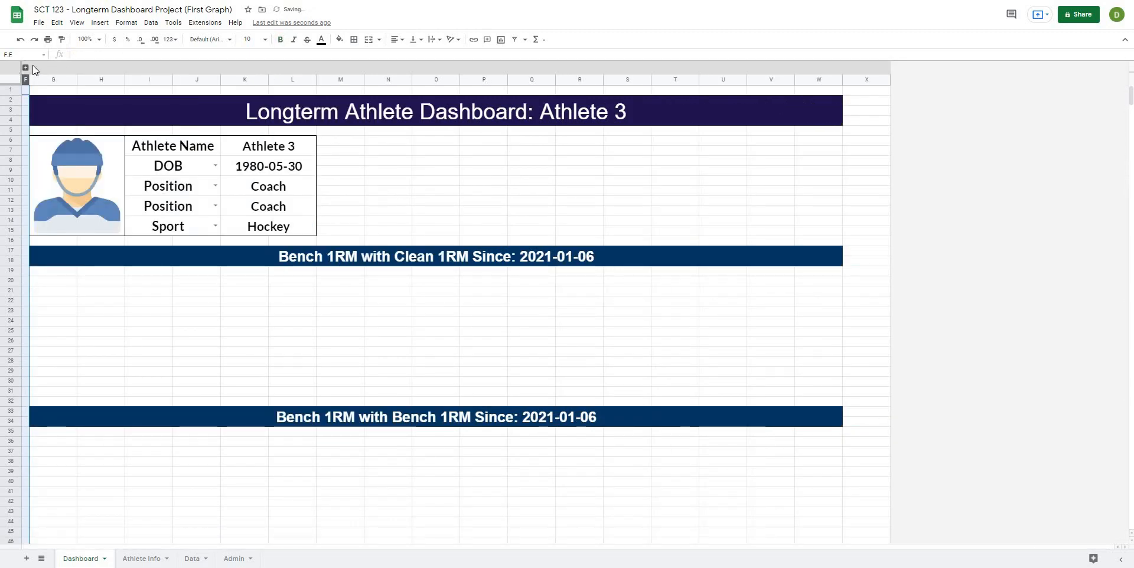
left_click(25, 67)
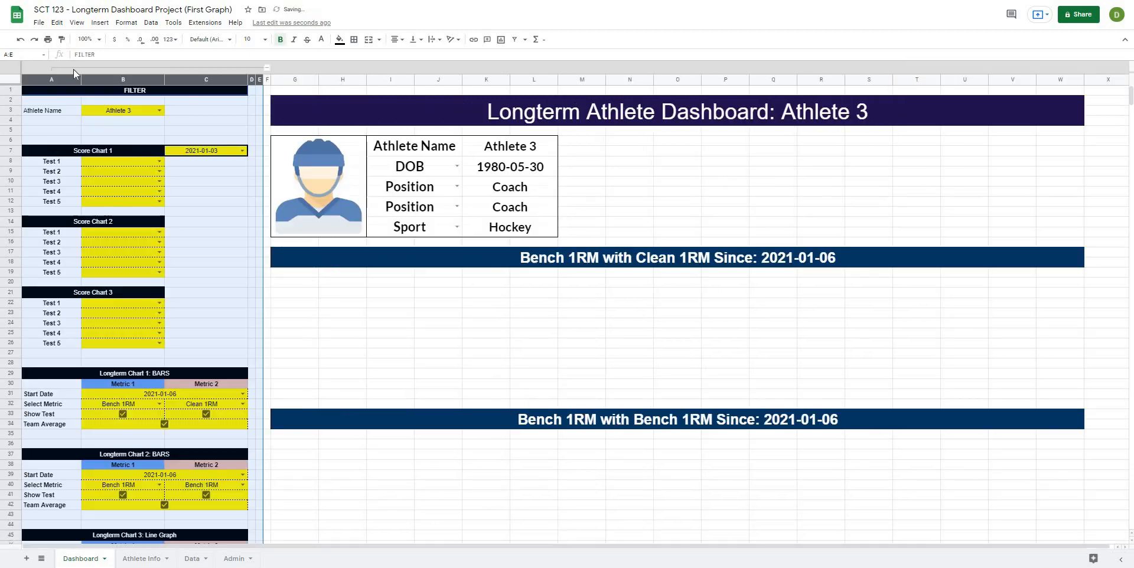
left_click(266, 68)
left_click(26, 68)
left_click(268, 69)
scroll(256, 336, "down", 3)
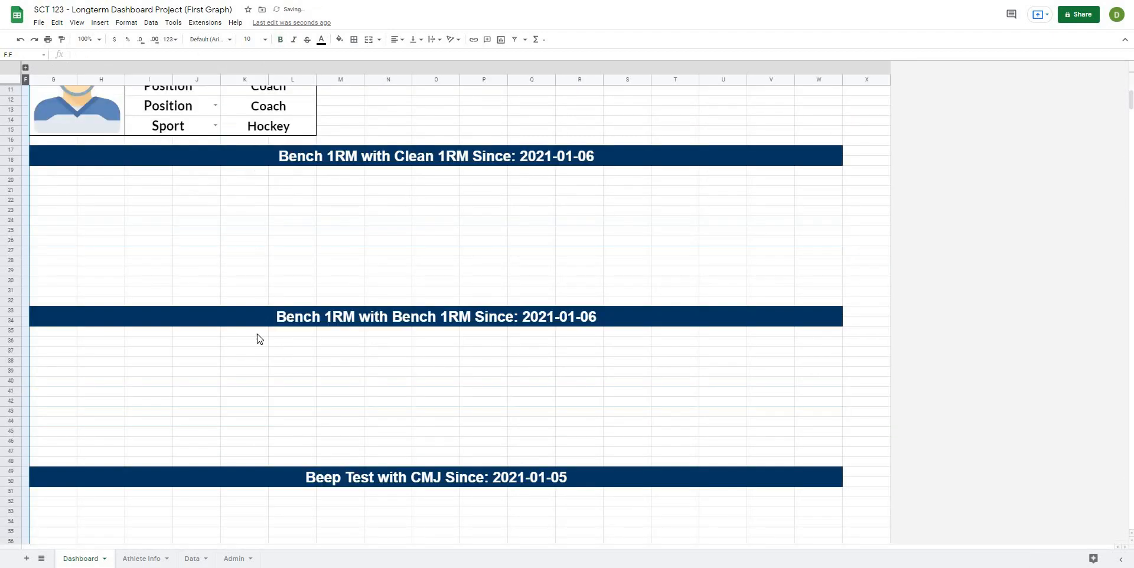
Expand the collapsed column group A to E on the Dashboard sheet to show the filter settings
scroll(261, 355, "up", 3)
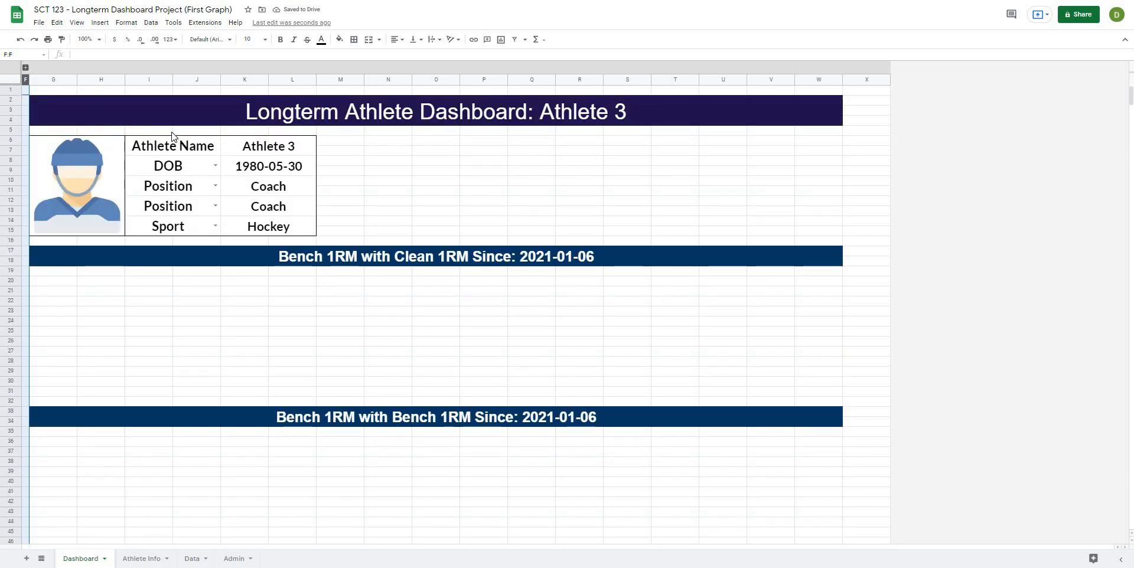
left_click(265, 372)
scroll(63, 306, "down", 5)
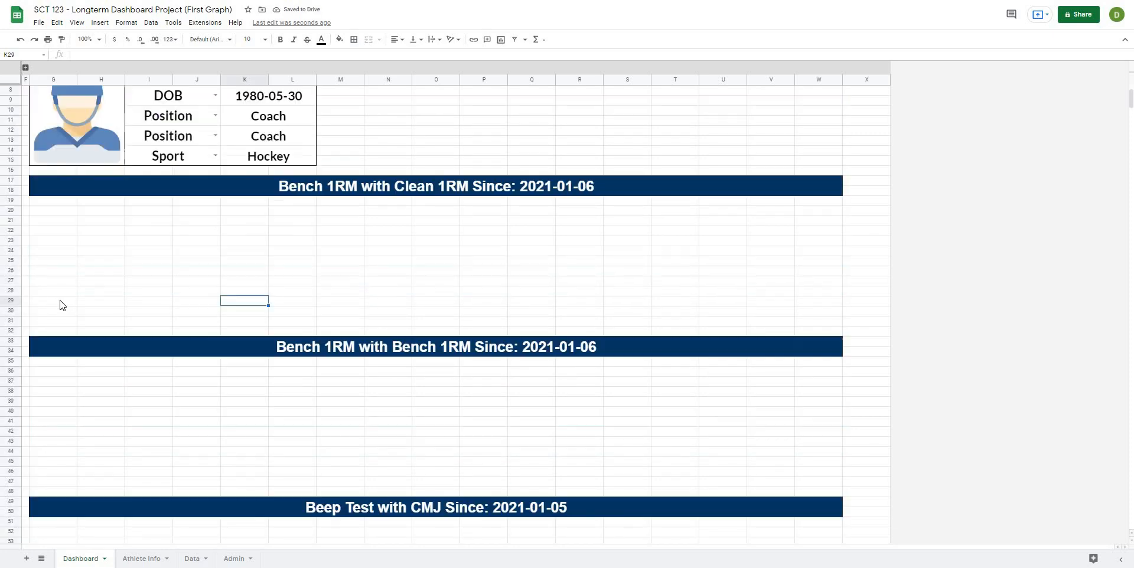
scroll(74, 307, "up", 5)
scroll(86, 307, "up", 1)
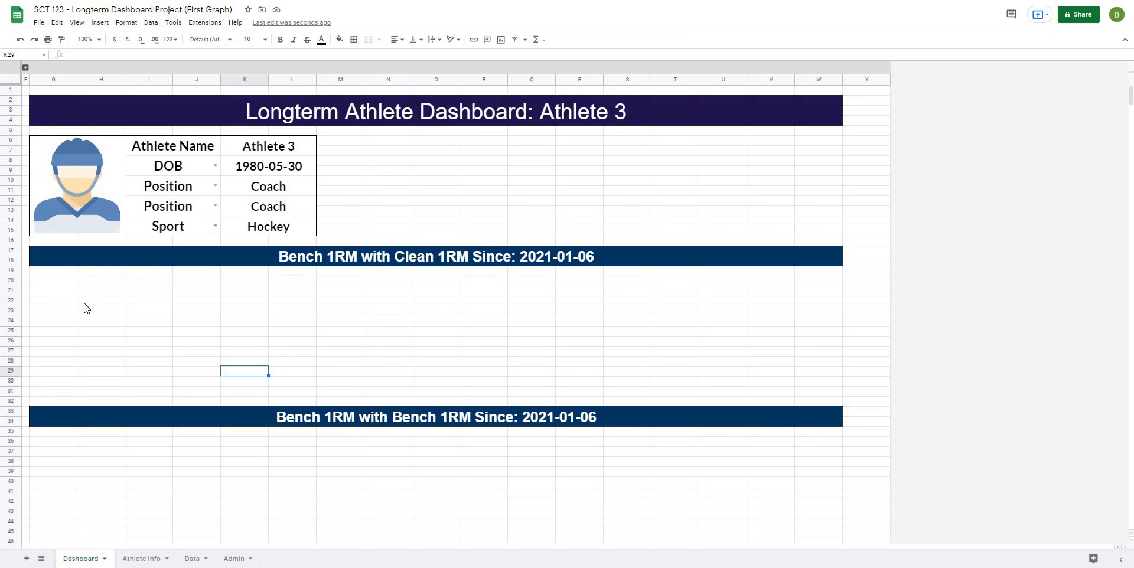
left_click(25, 68)
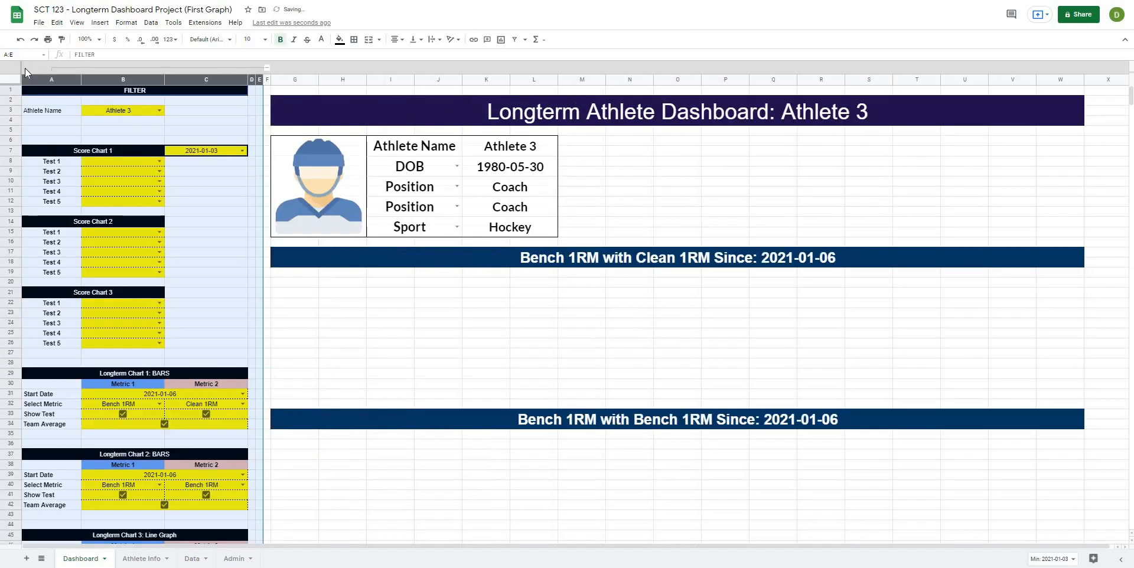
Examine the score and long-term chart filters alongside the empty chart areas under the dashboard headings
left_click(207, 234)
scroll(131, 311, "down", 3)
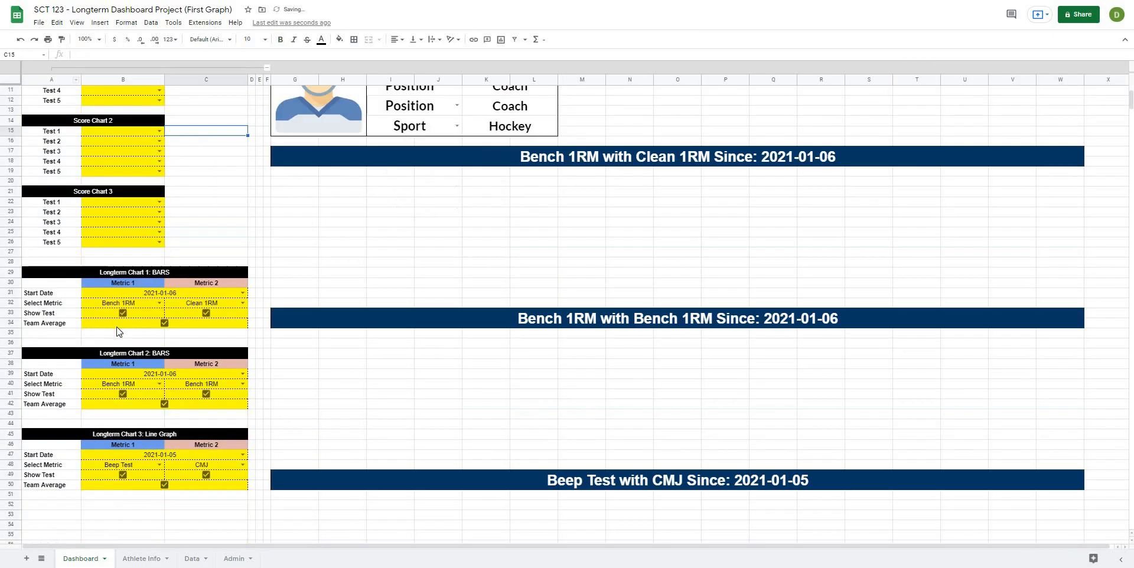
scroll(130, 311, "up", 3)
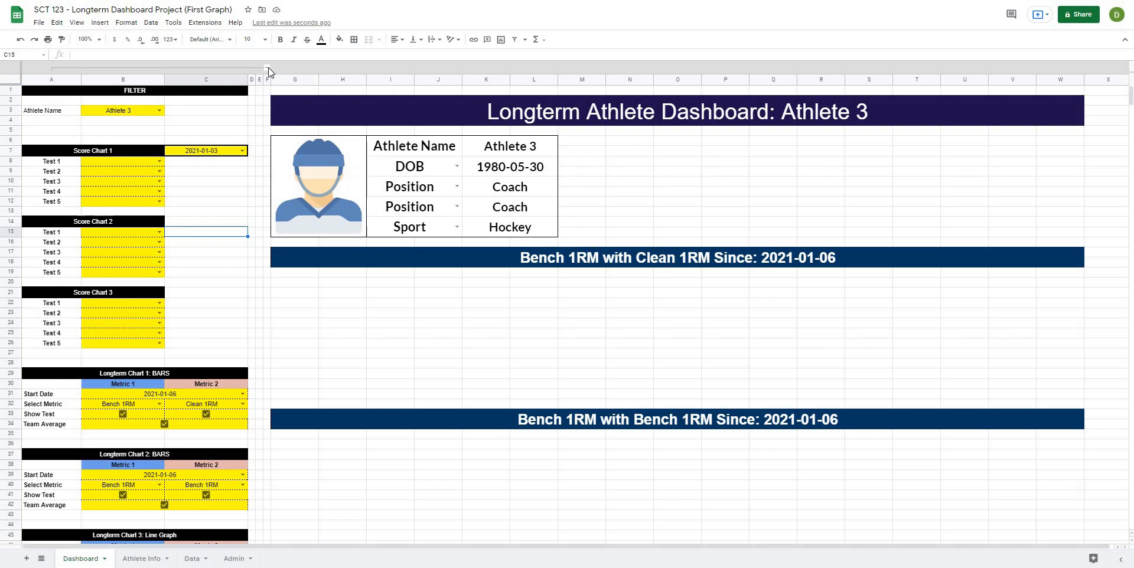
left_click(335, 332)
scroll(323, 369, "down", 3)
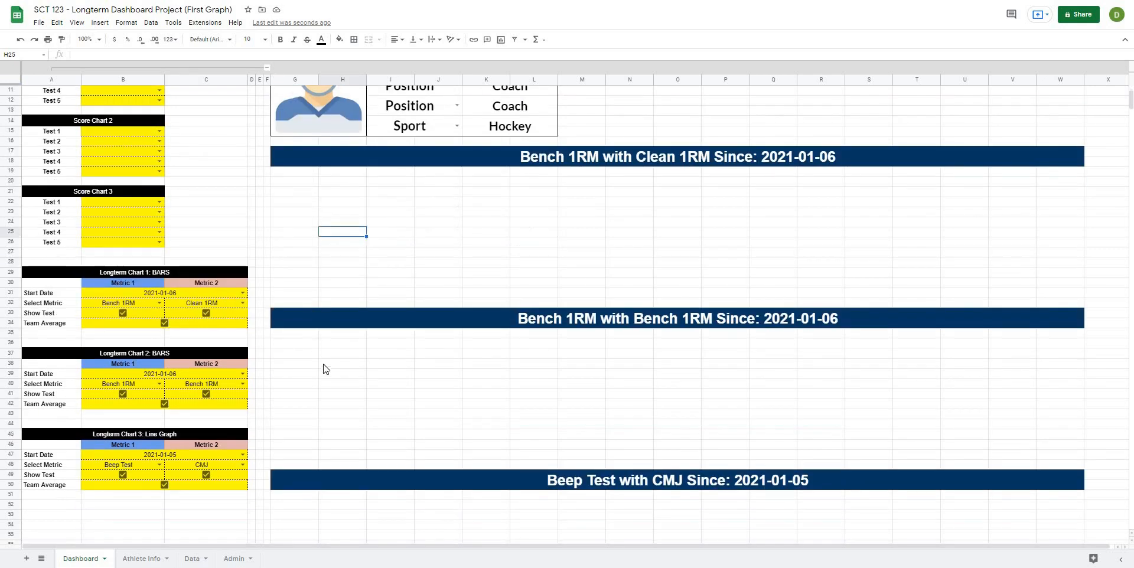
scroll(319, 360, "down", 3)
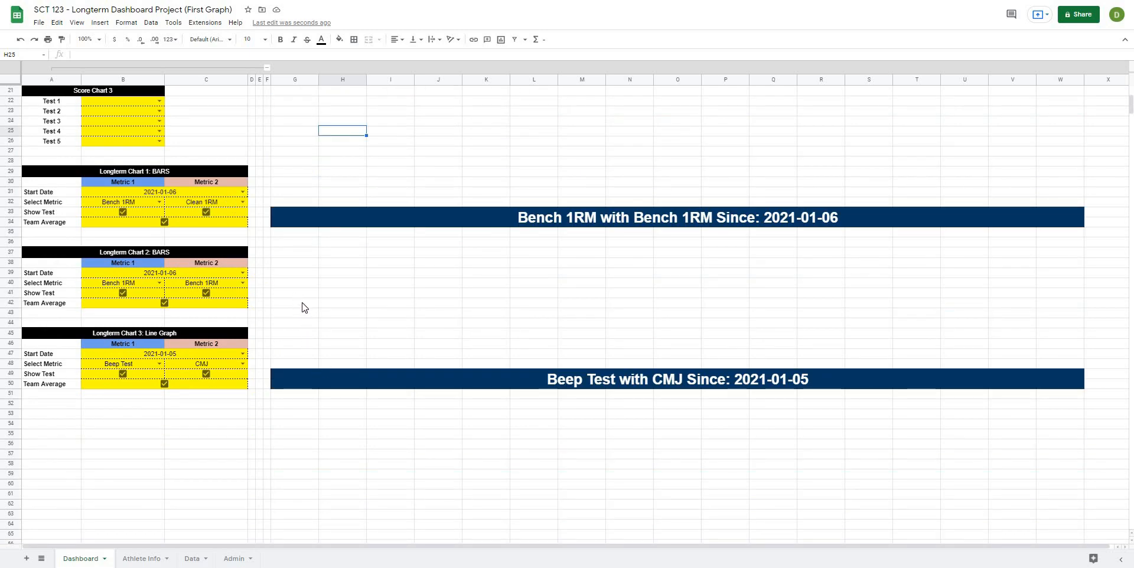
scroll(303, 319, "up", 6)
left_click(299, 315)
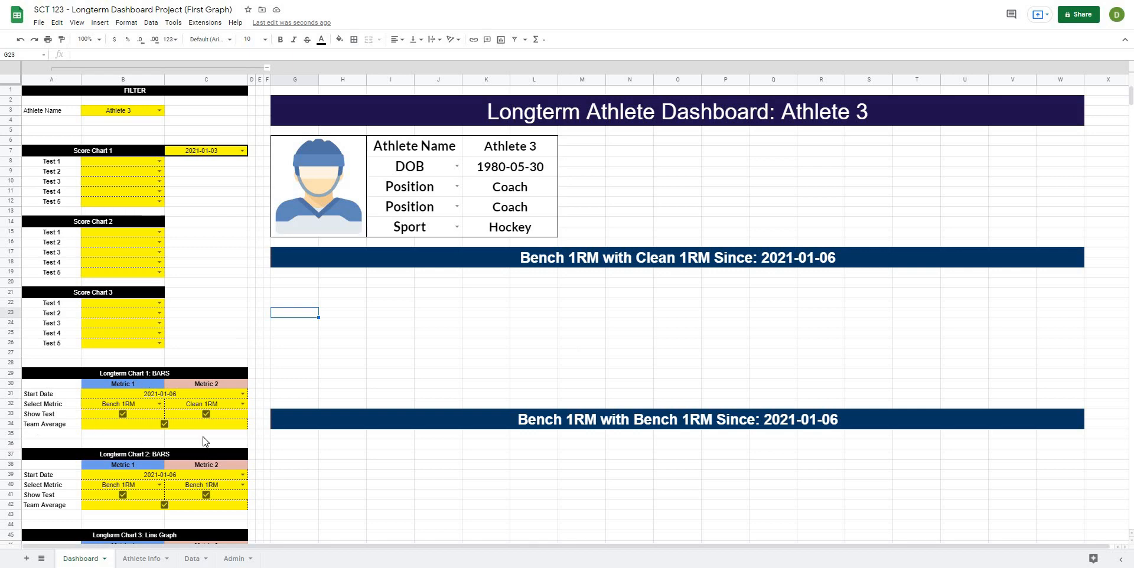
left_click(341, 302)
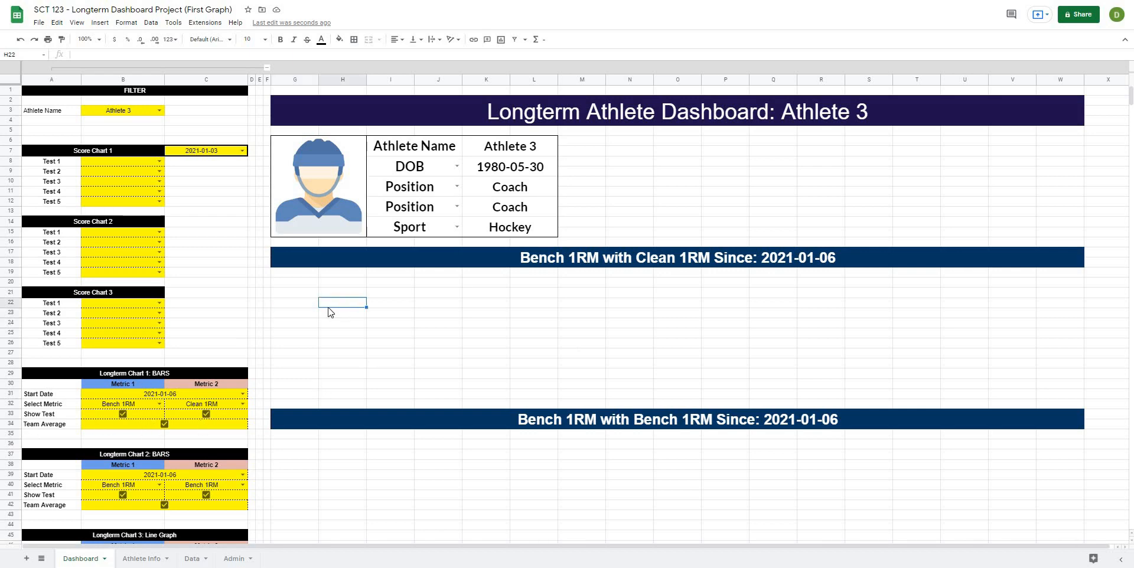
Add a new sheet after the Dashboard and rename it Datavizreference
left_click(27, 558)
right_click(135, 558)
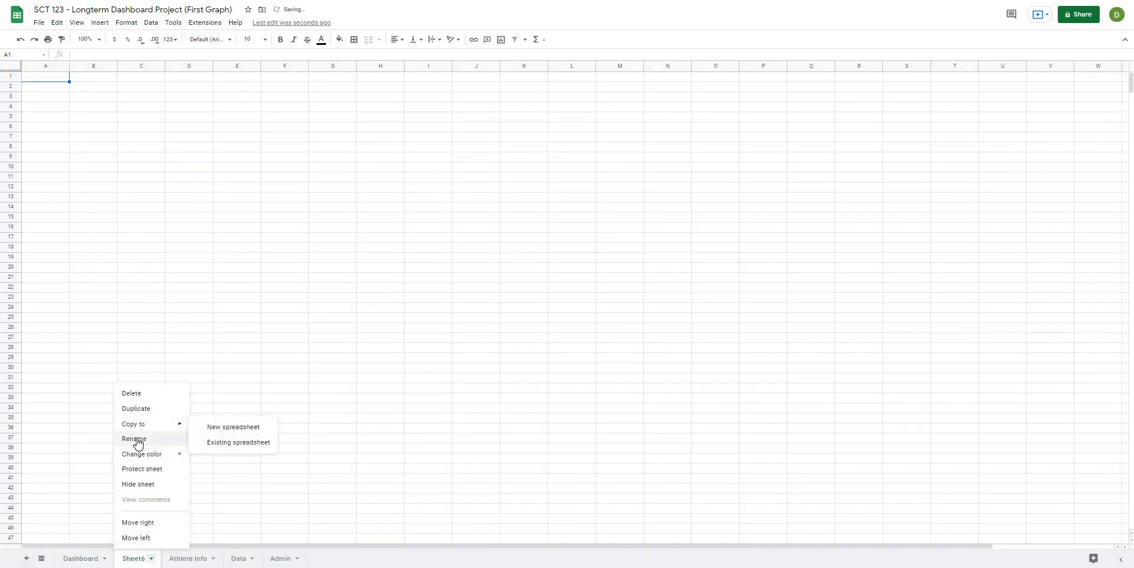
left_click(137, 440)
type("D")
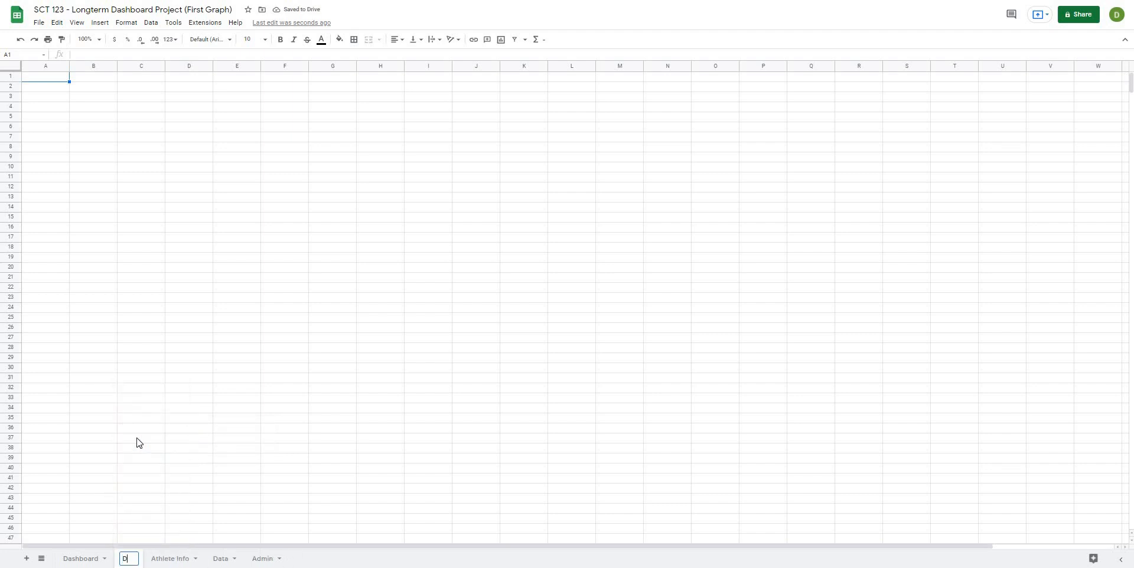
type("atavizreference")
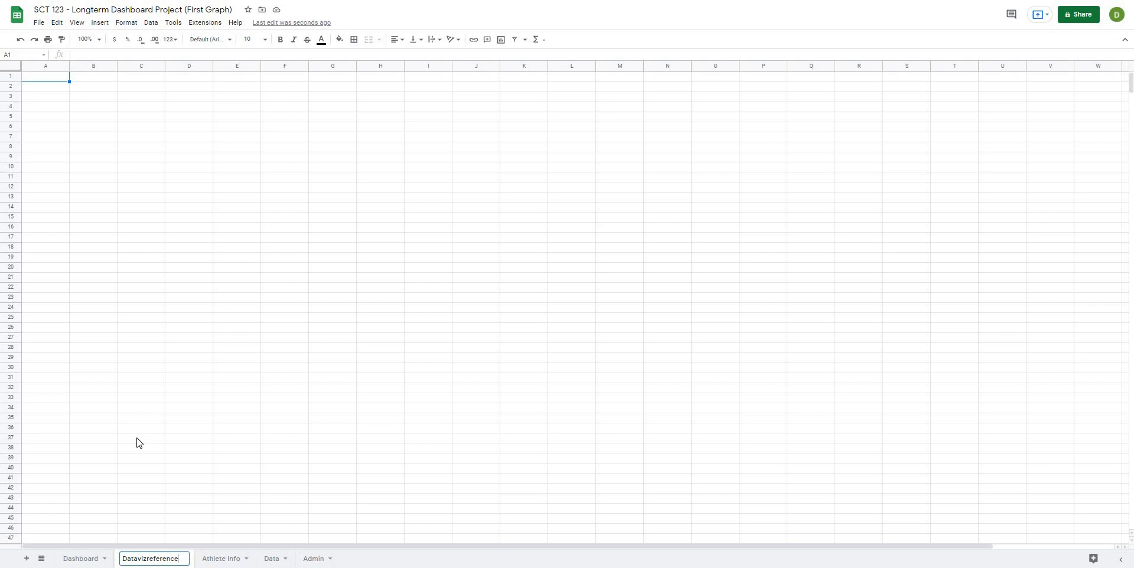
key("Return")
left_click(236, 438)
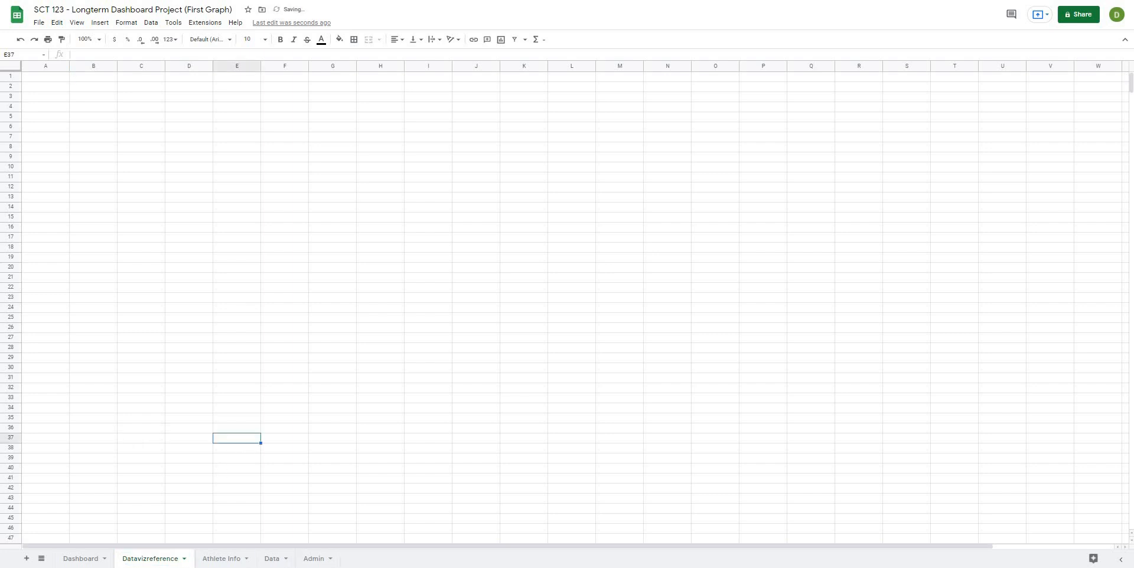
left_click(233, 397)
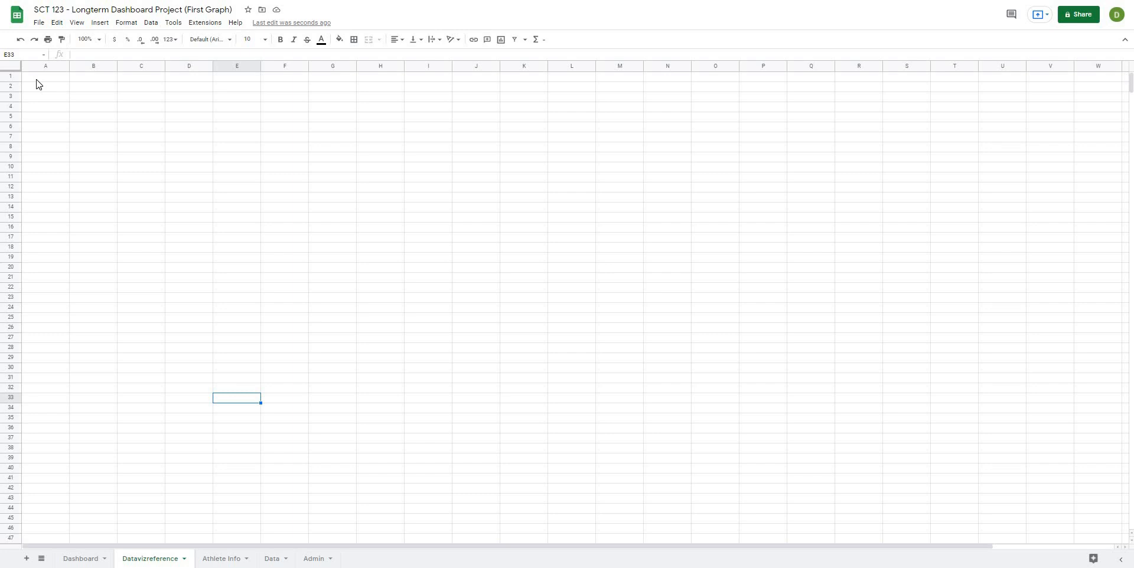
left_click(49, 110)
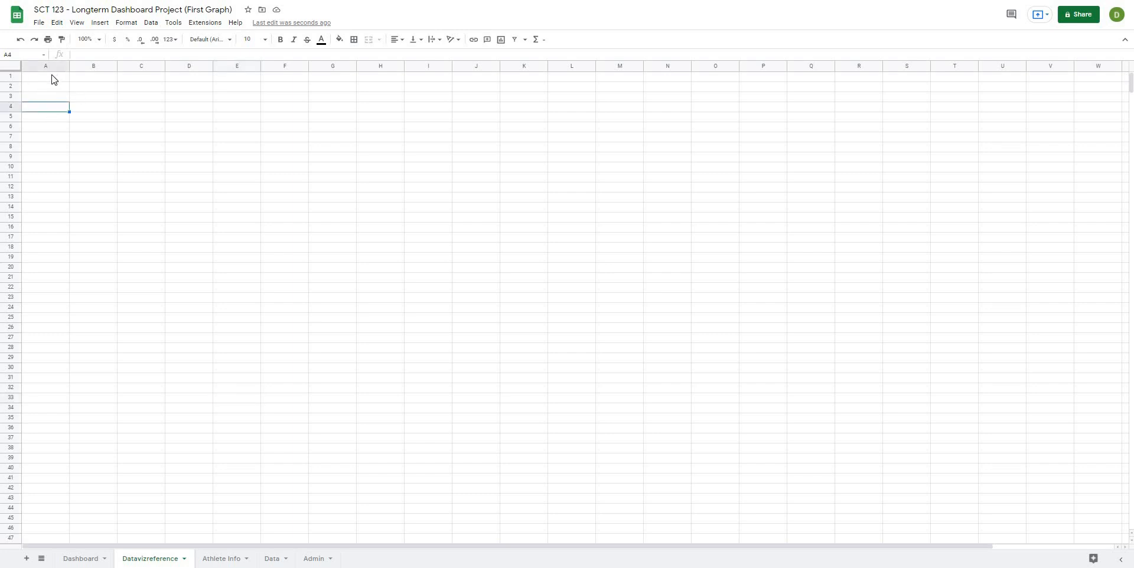
left_click(72, 138)
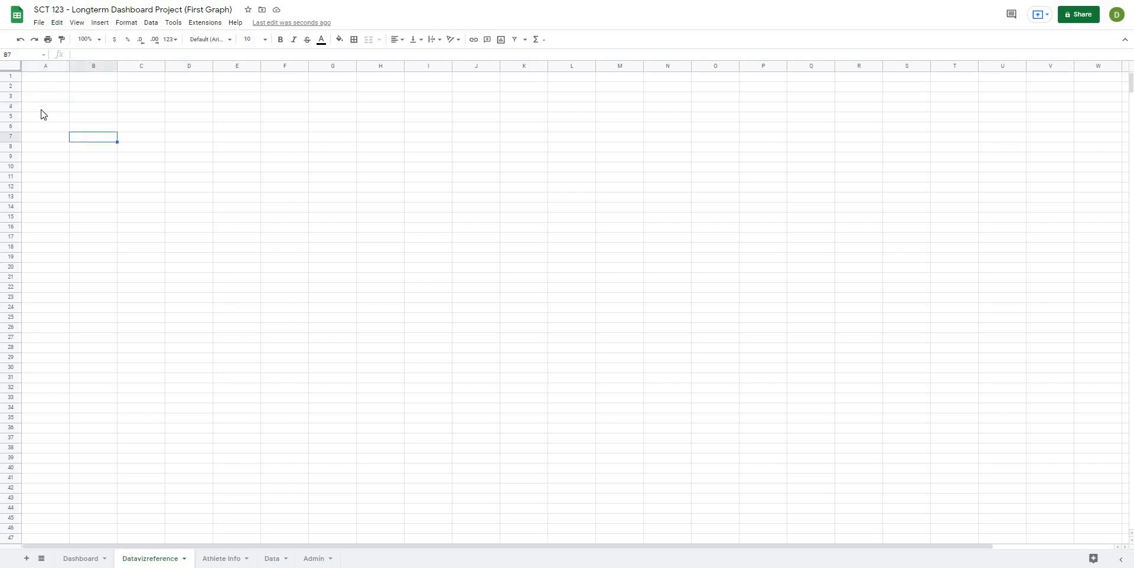
left_click(40, 107)
Merge cells A1:G1 on the Datavizreference sheet and enter the heading "Lonterm Chart 1"
left_click(34, 78)
left_click_drag(217, 81, 342, 82)
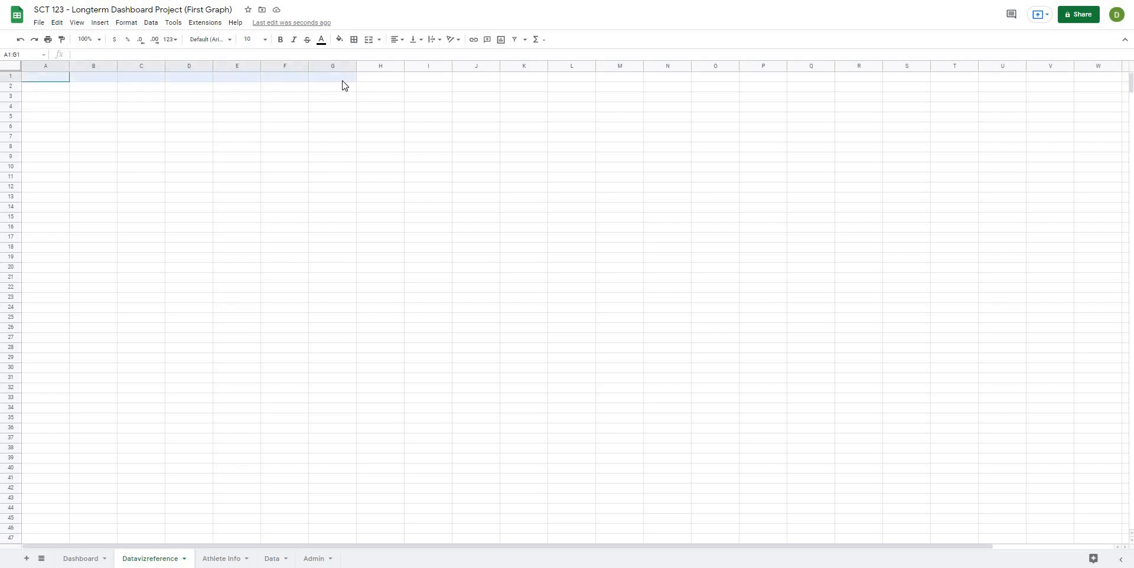
left_click(369, 39)
left_click(188, 118)
left_click(117, 78)
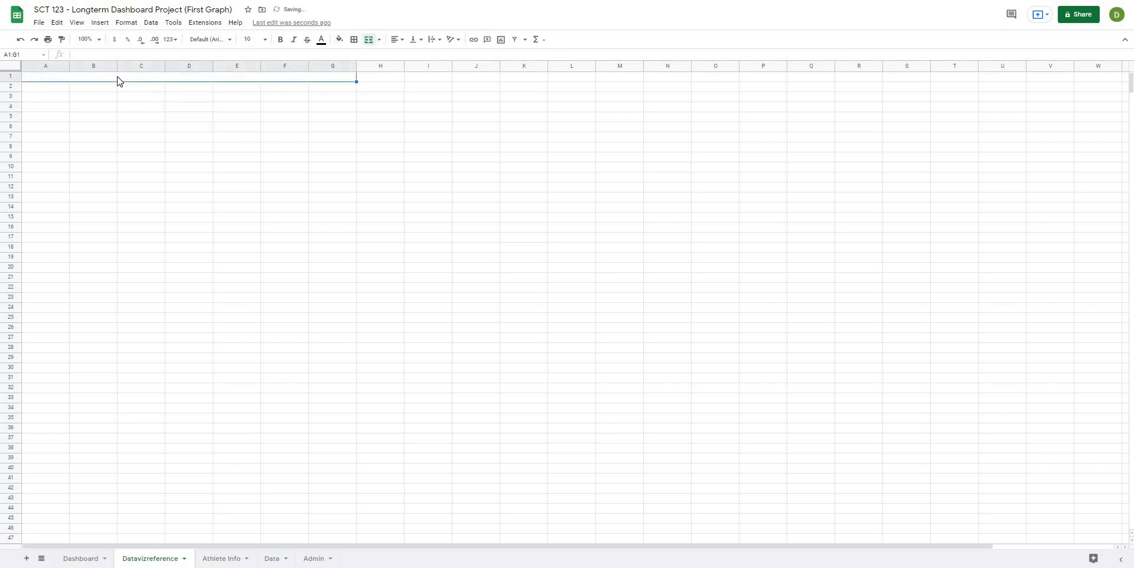
type("Lonte")
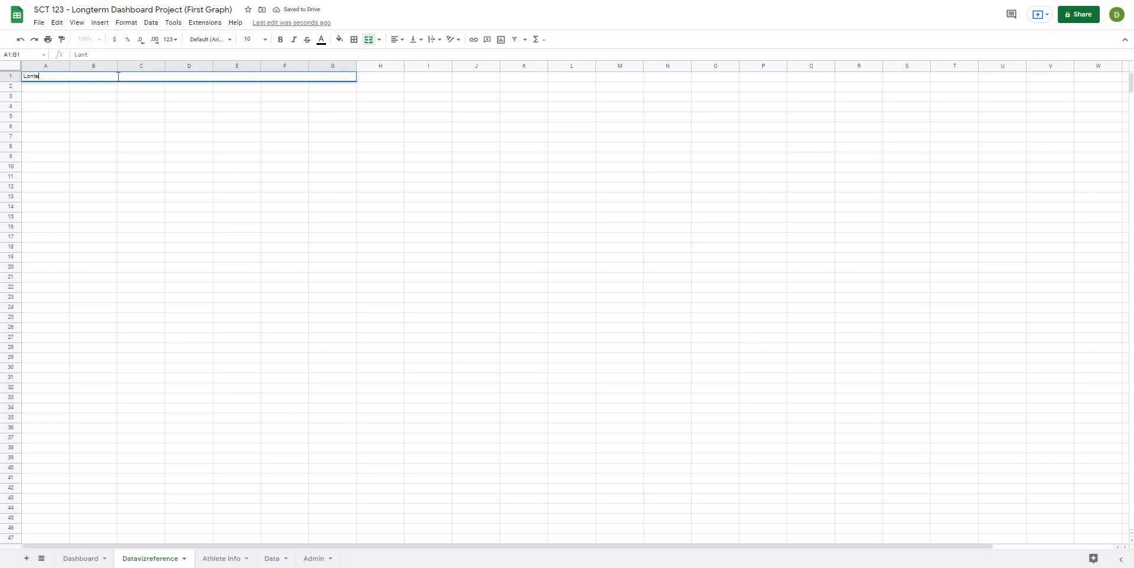
type("rm Chart 1")
key("Return")
left_click(110, 188)
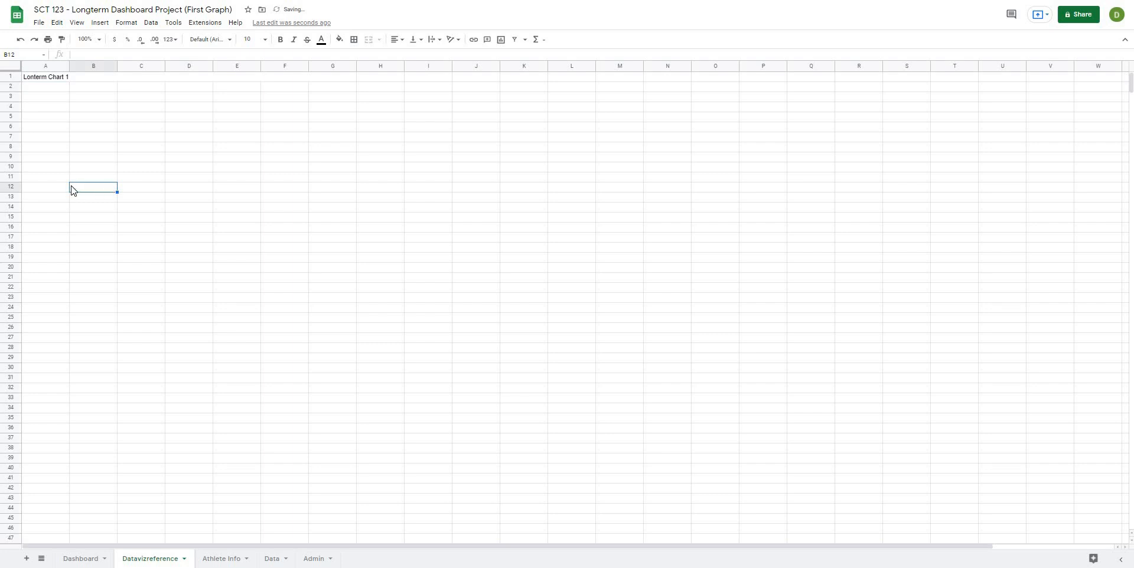
Enter the labels Athlete, Position and Start Date in cells A2 to A4
left_click(42, 87)
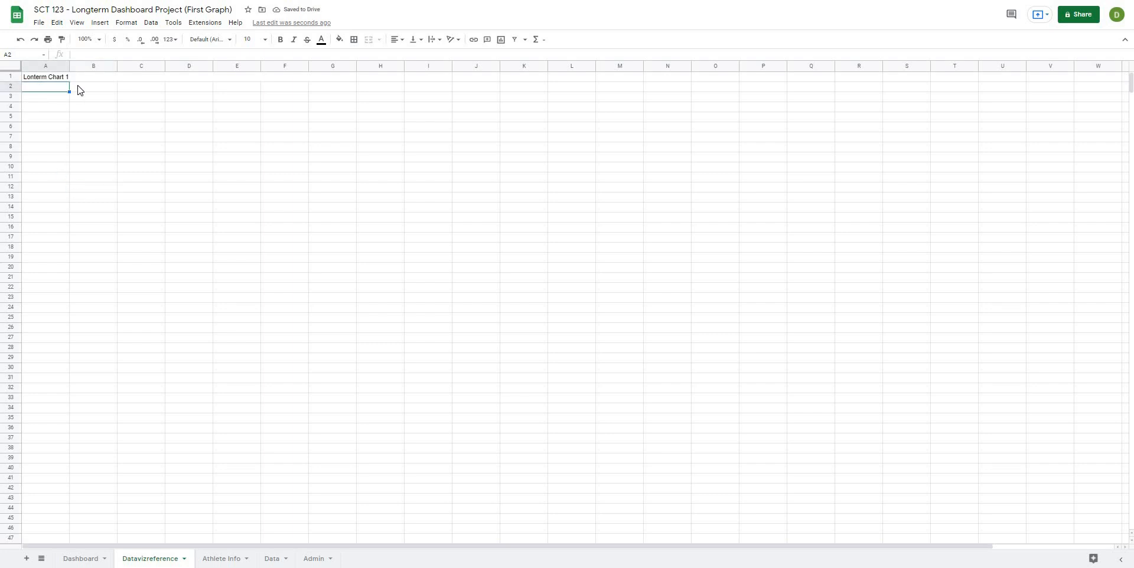
type("Athlete")
key("Return")
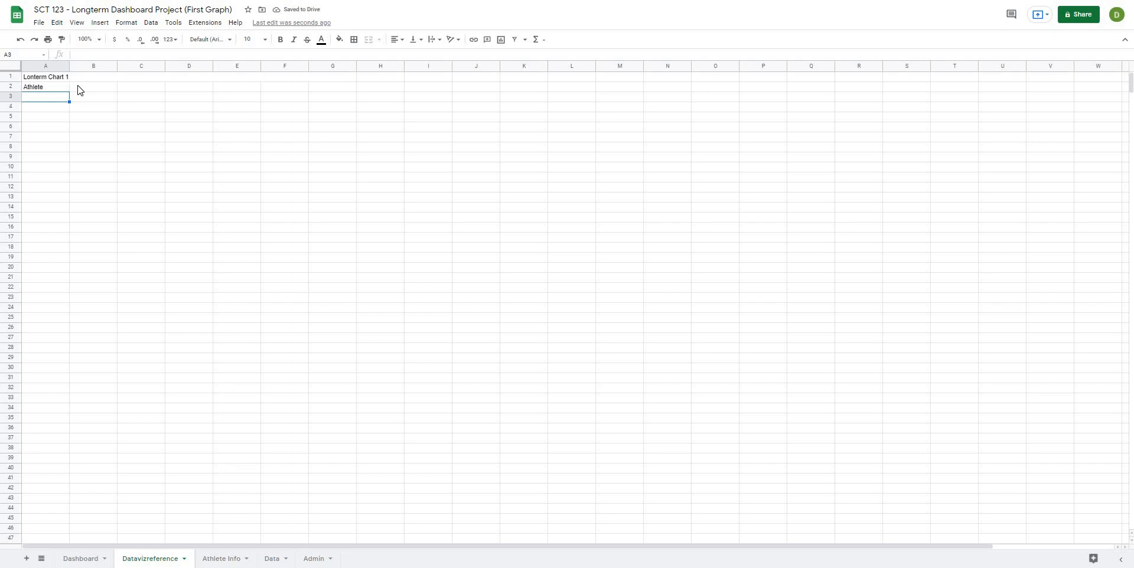
type("Position")
key("Return")
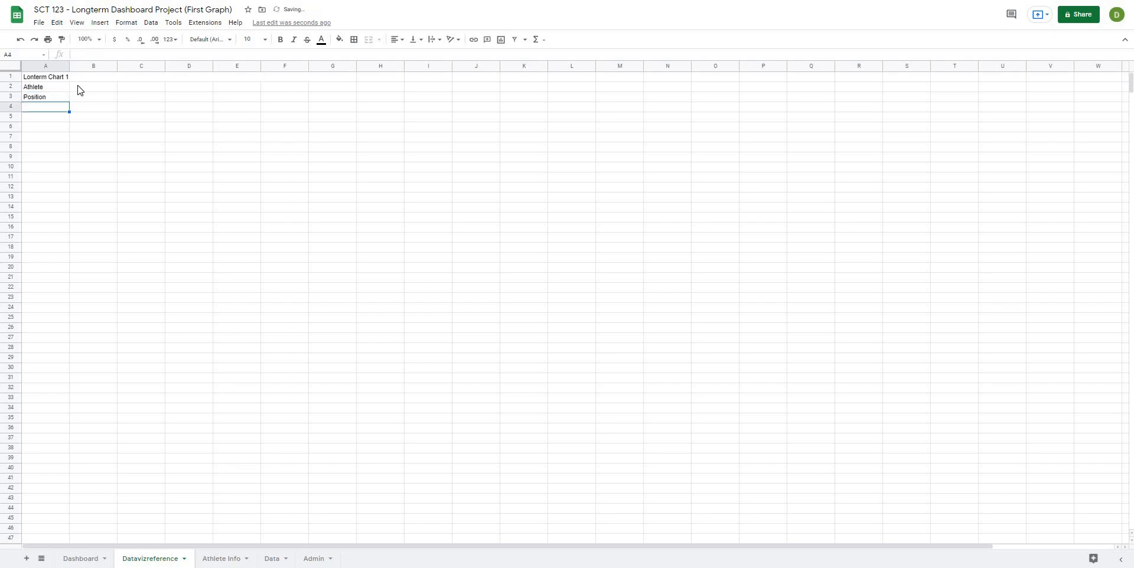
type("Start Date")
key("Return")
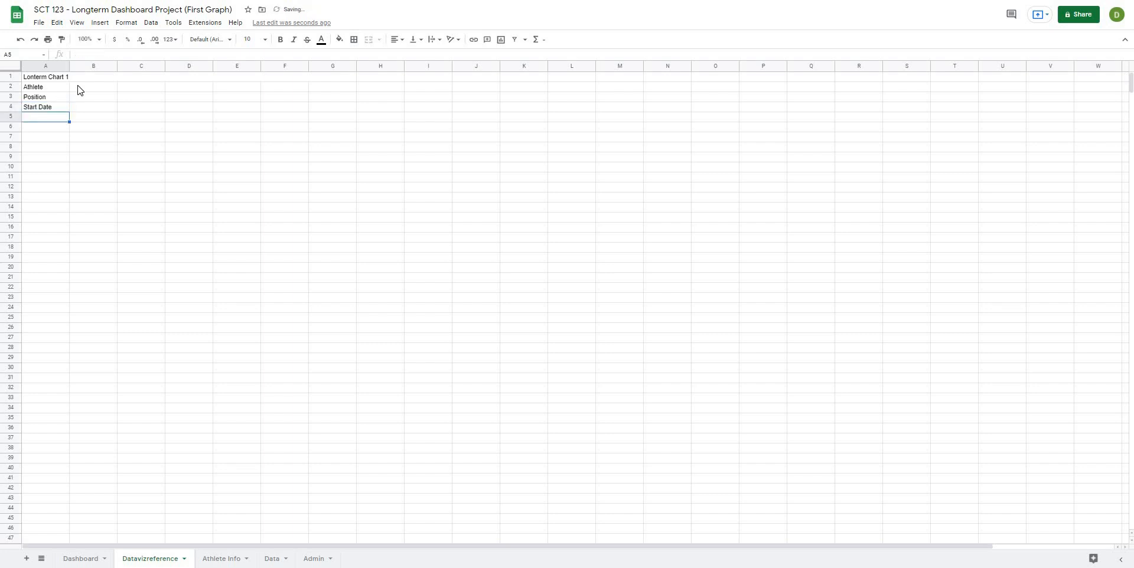
Label cell A5 "Test 1" and cell C5 "Test 2"
type("Test 1")
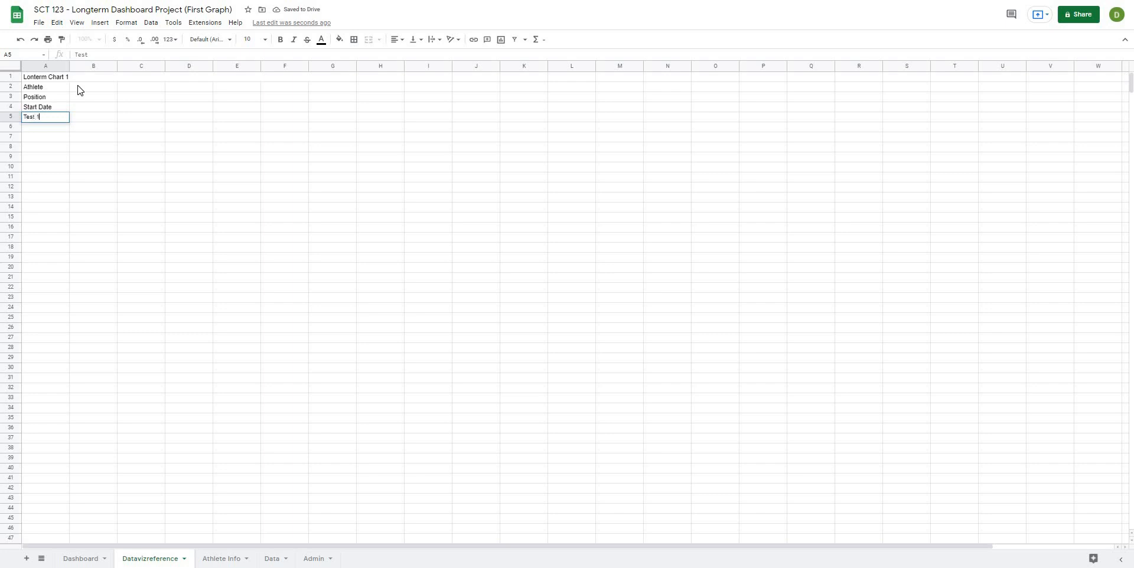
key("Tab")
key("Tab")
type("Te")
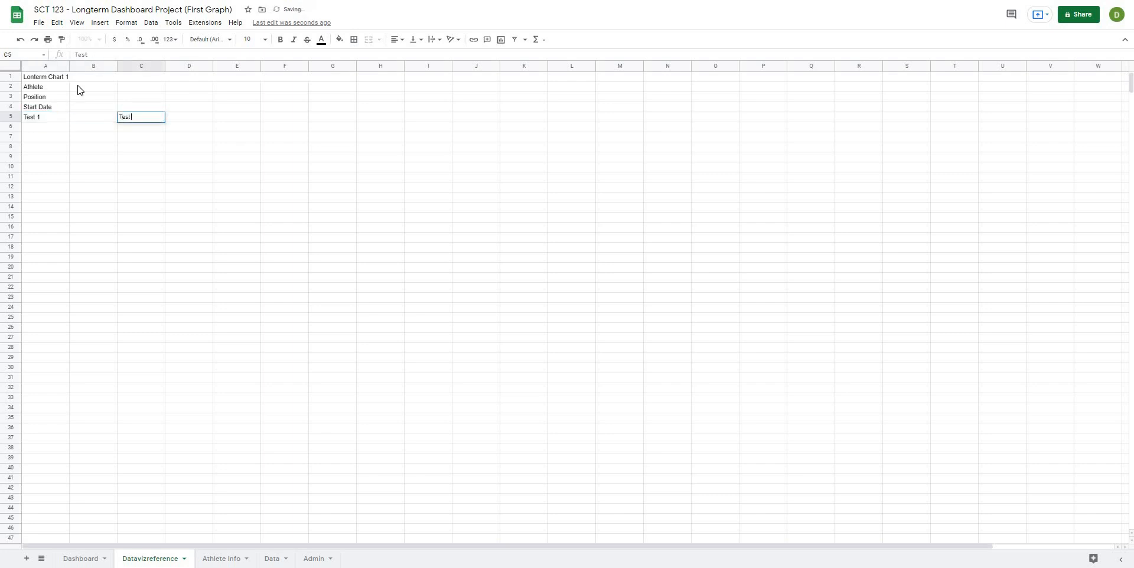
key("Return")
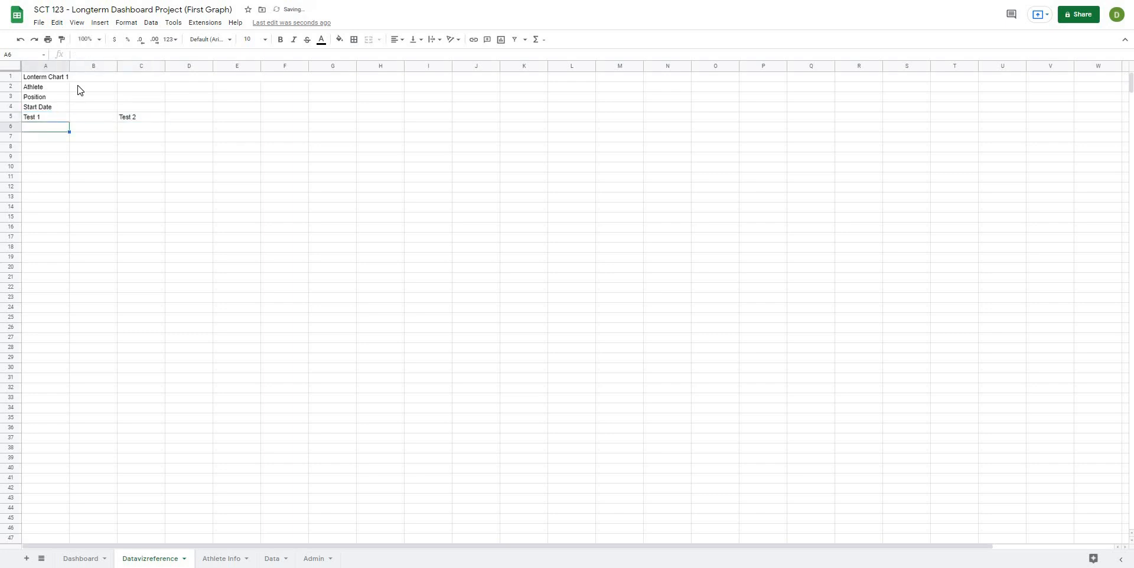
Enter Min and Max labels under both tests, in A6:A7 and C6:C7
type("Min")
key("Return")
type("Ma")
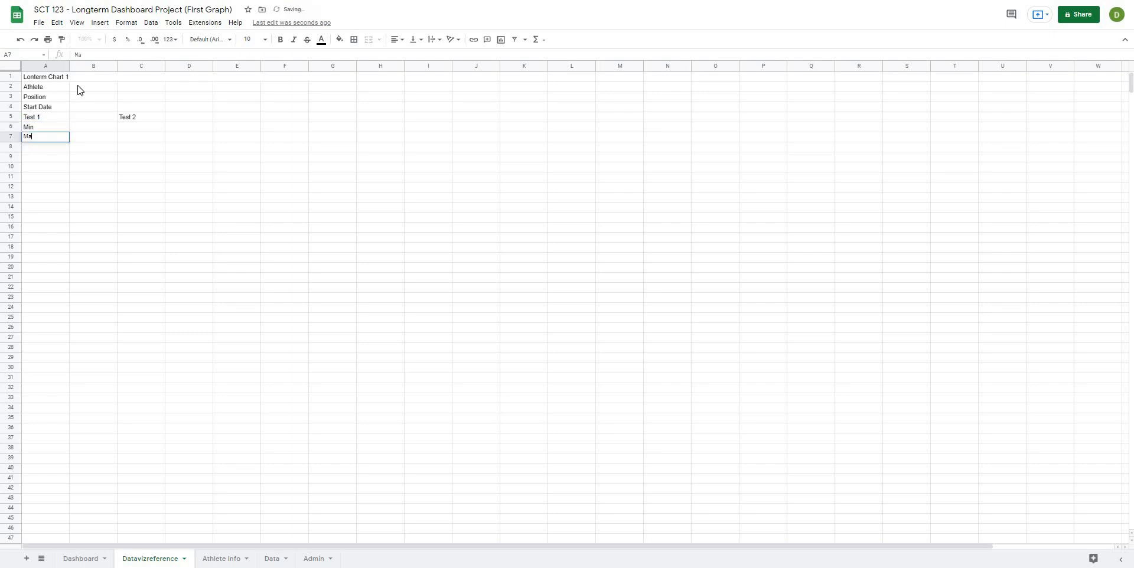
key("Tab")
key("Tab")
key("Up")
type("M")
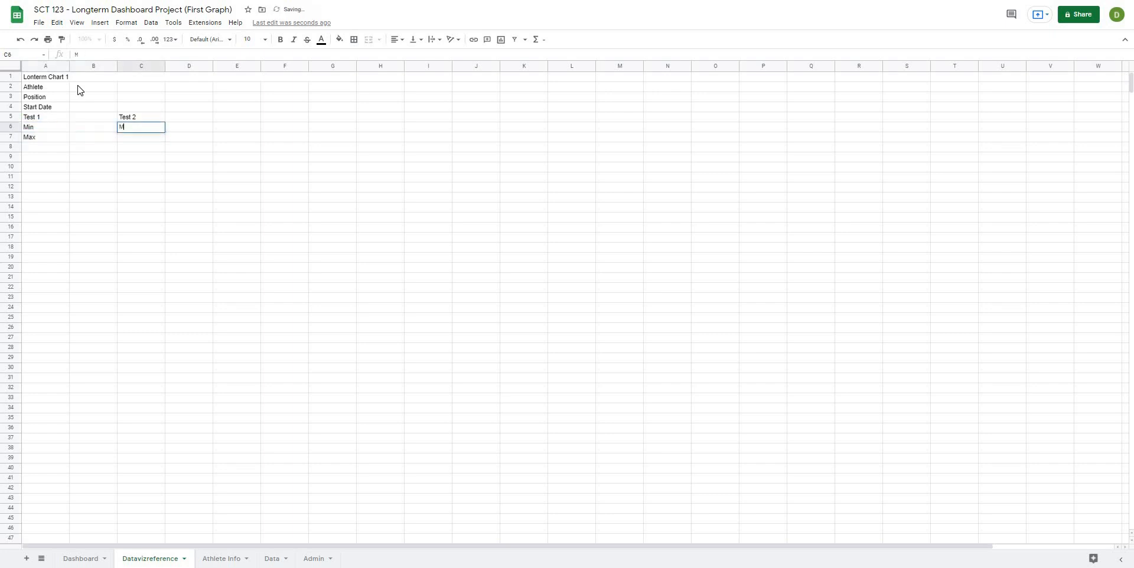
type("in")
key("Return")
type("Max")
key("Return")
Add the label "Show Test" in cells A8 and C8 below the Max labels
key("Left")
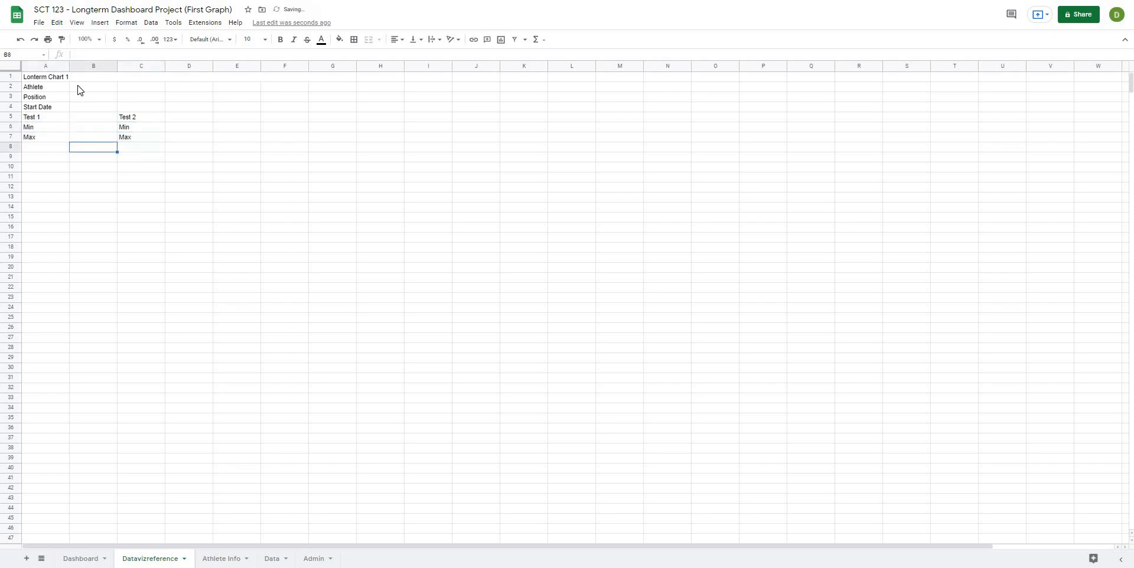
key("Left")
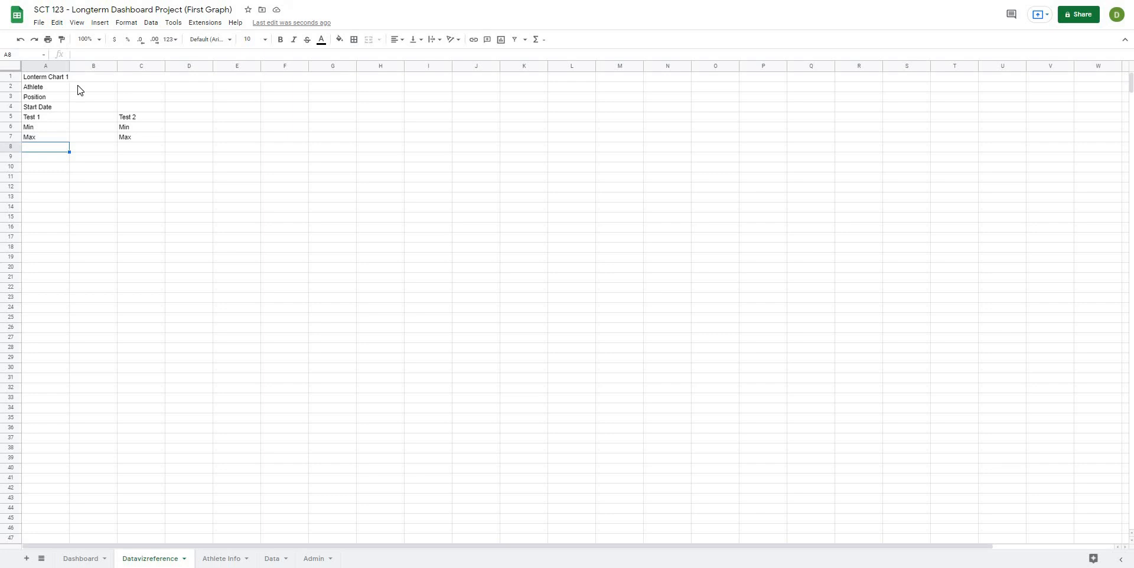
type("Sho")
key("Tab")
key("Tab")
type("Sho")
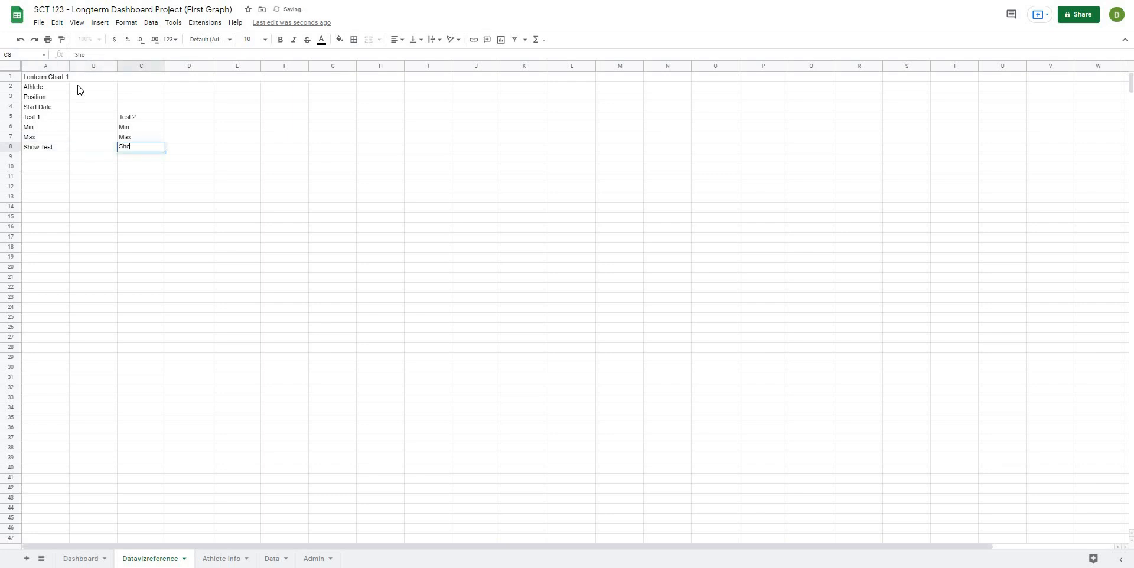
type("w Test")
key("Return")
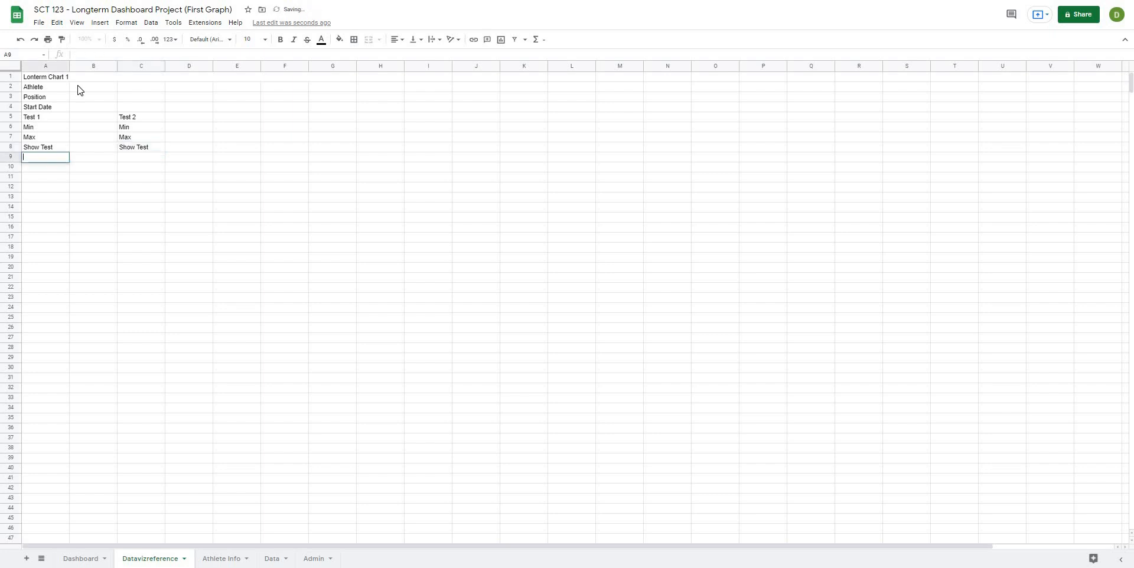
key("Down")
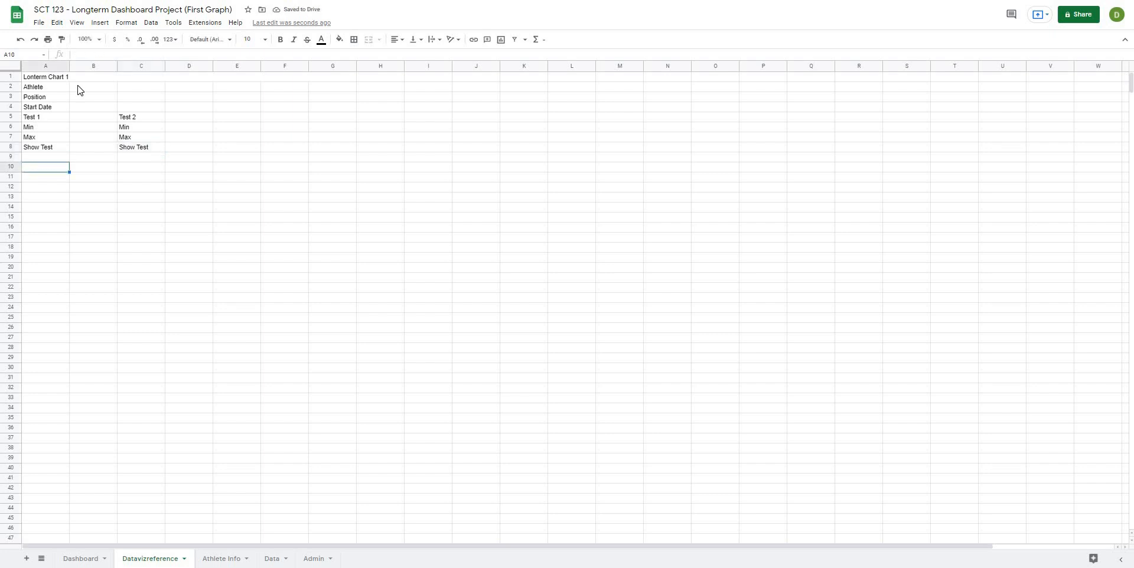
Enter the column headers Dates, Test 1 and Test 2 in cells A10 to C10
type("Dates")
key("Tab")
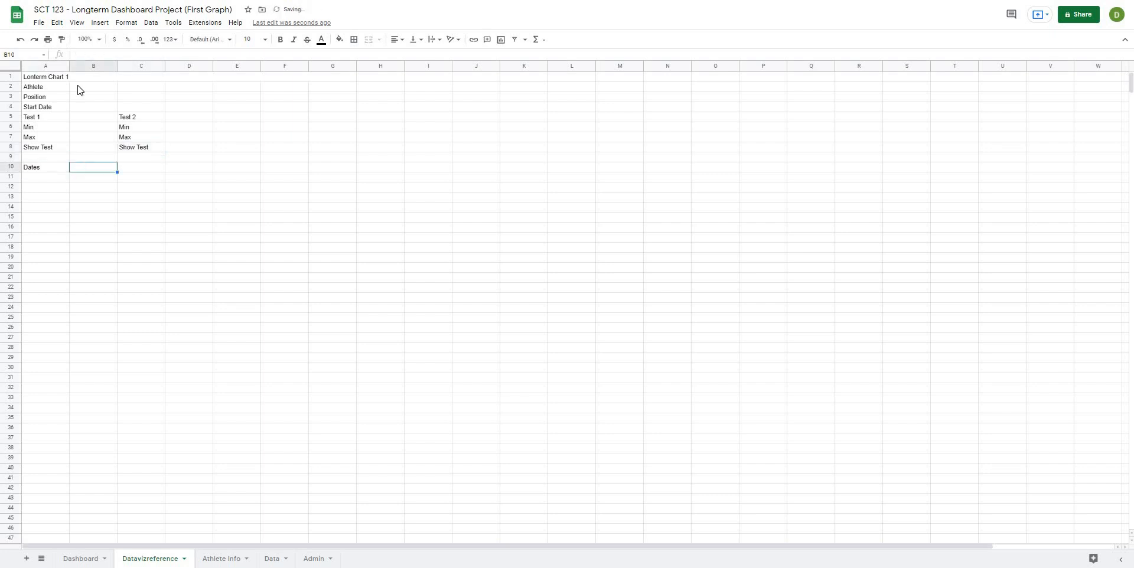
type("Test 1")
key("Tab")
type("T")
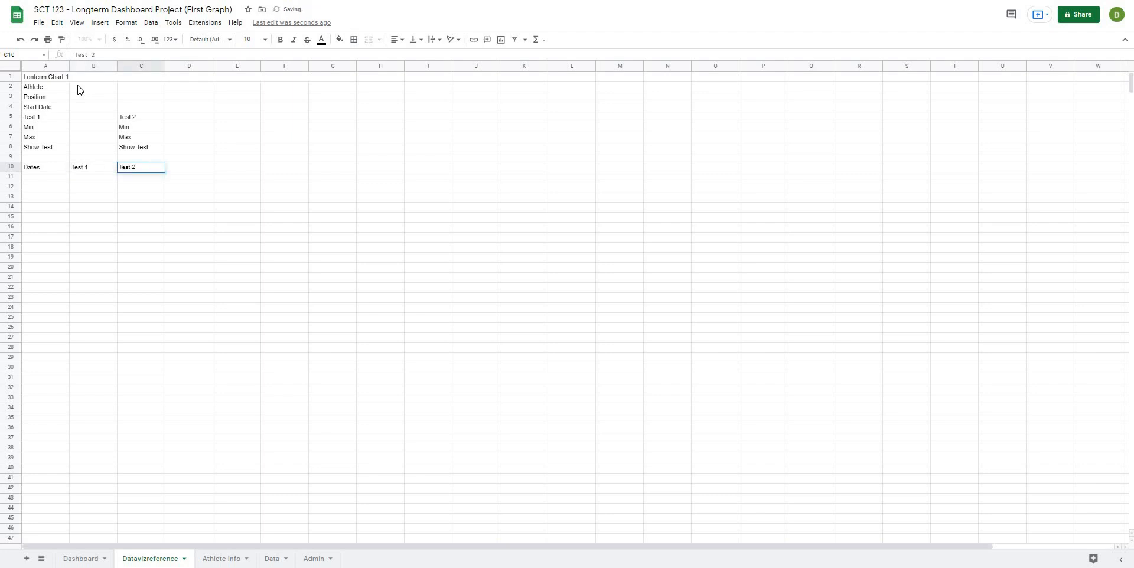
key("Return")
Format the chart title in merged cells A1:G1 with a black fill and white text
left_click(78, 77)
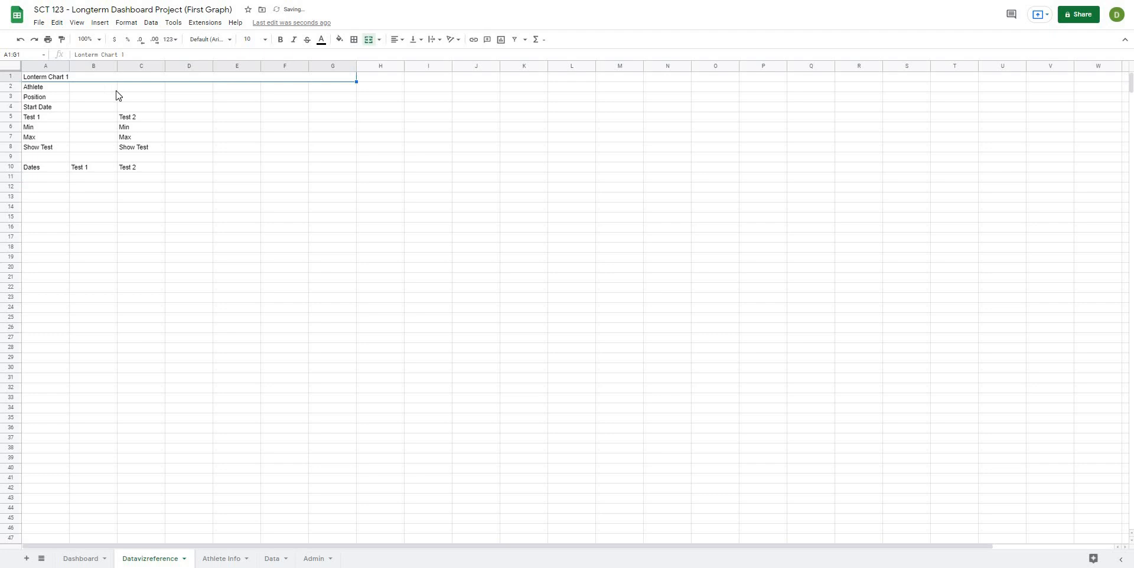
left_click(340, 38)
left_click(342, 70)
left_click(270, 167)
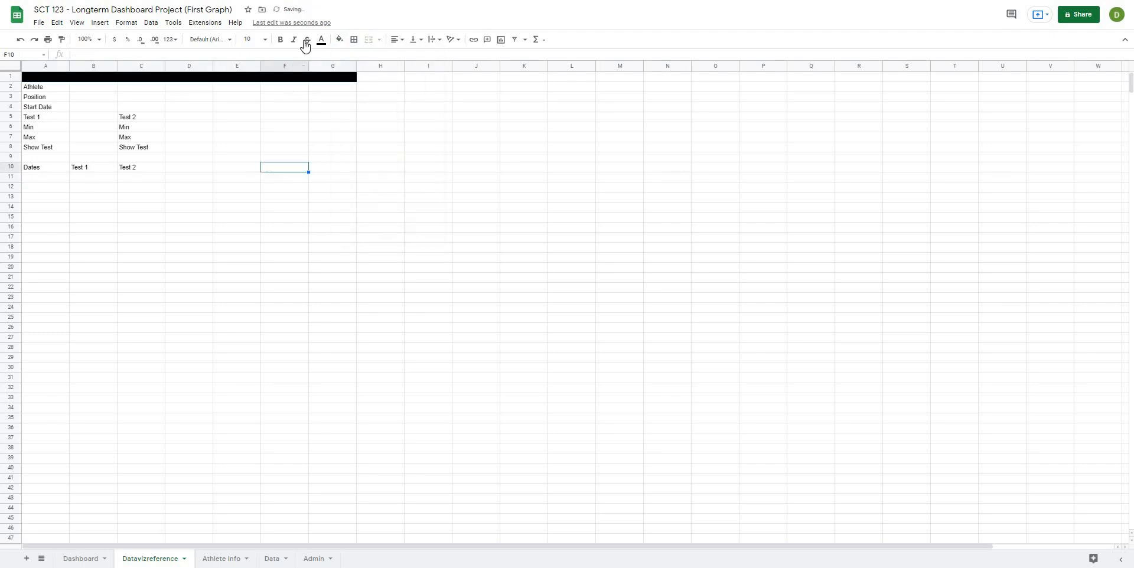
left_click(195, 80)
left_click(340, 41)
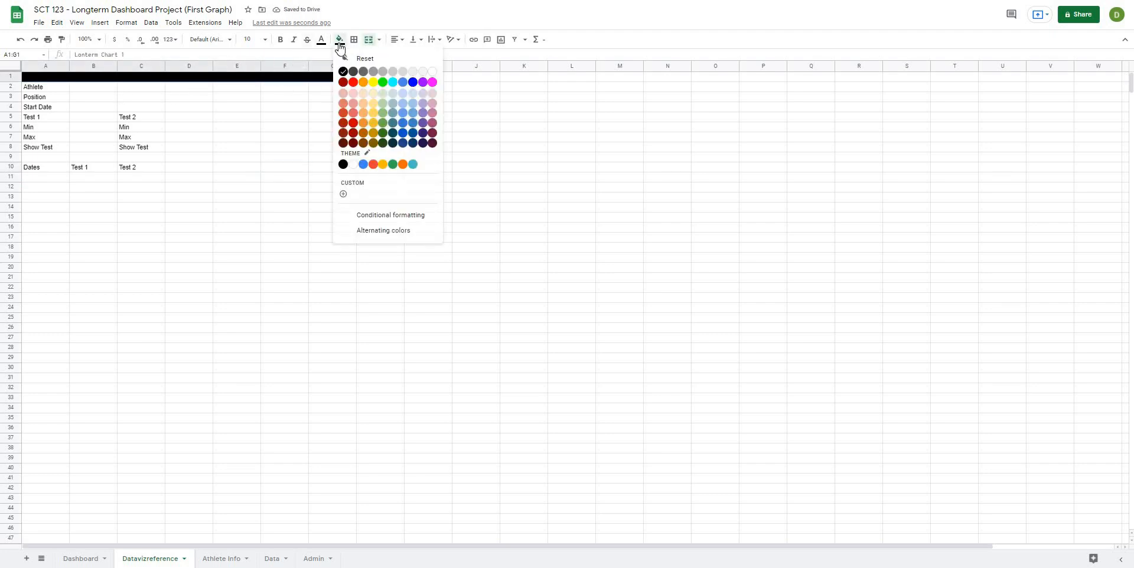
left_click(321, 39)
left_click(414, 71)
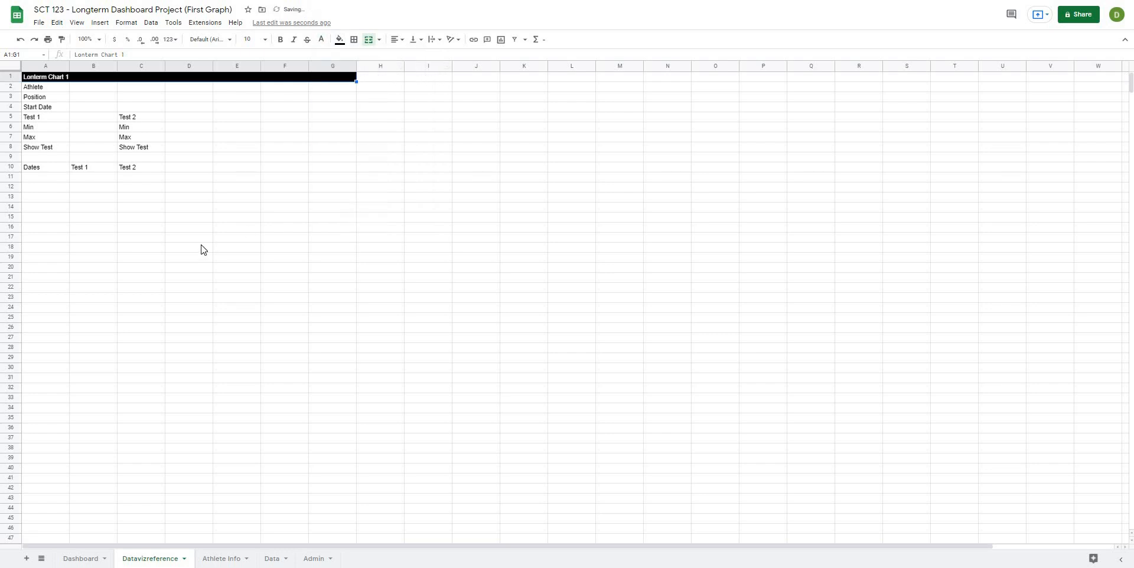
left_click(200, 250)
Give the column headers in A10:C10 a black fill and white text
left_click_drag(42, 169, 160, 171)
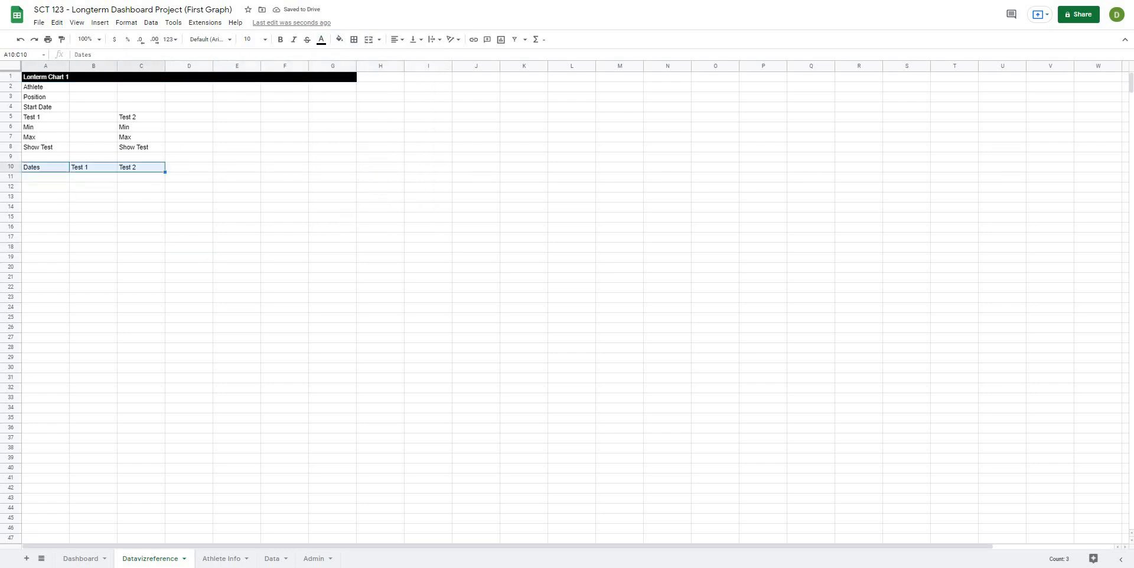
left_click(339, 39)
left_click(344, 72)
left_click(321, 39)
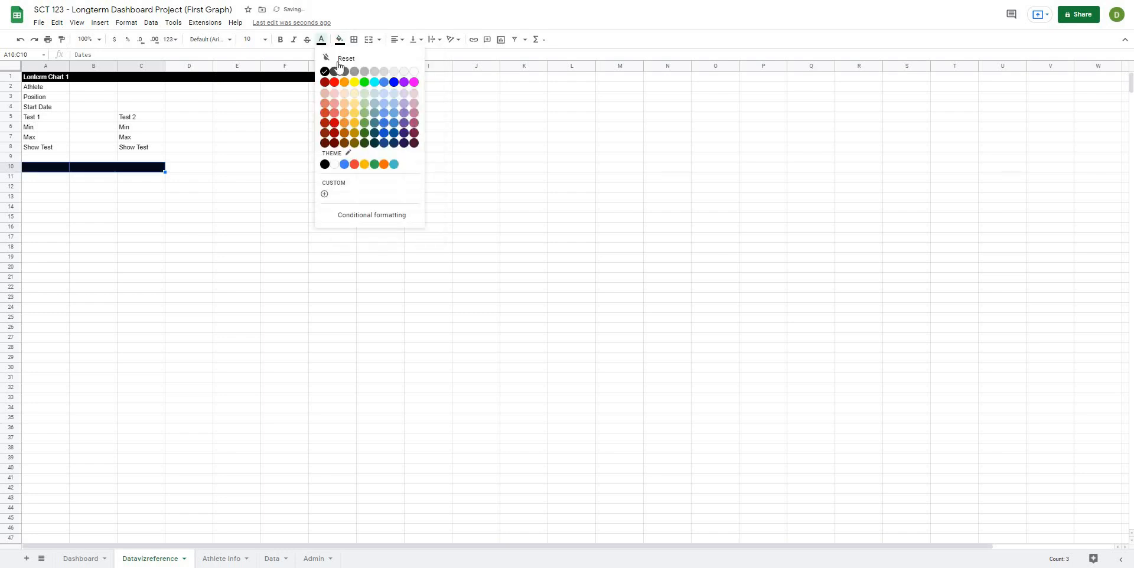
left_click(413, 73)
left_click(227, 177)
Make the labels in A2:A8 and C5:C8 bold
left_click_drag(57, 89, 59, 150)
key("ctrl+b")
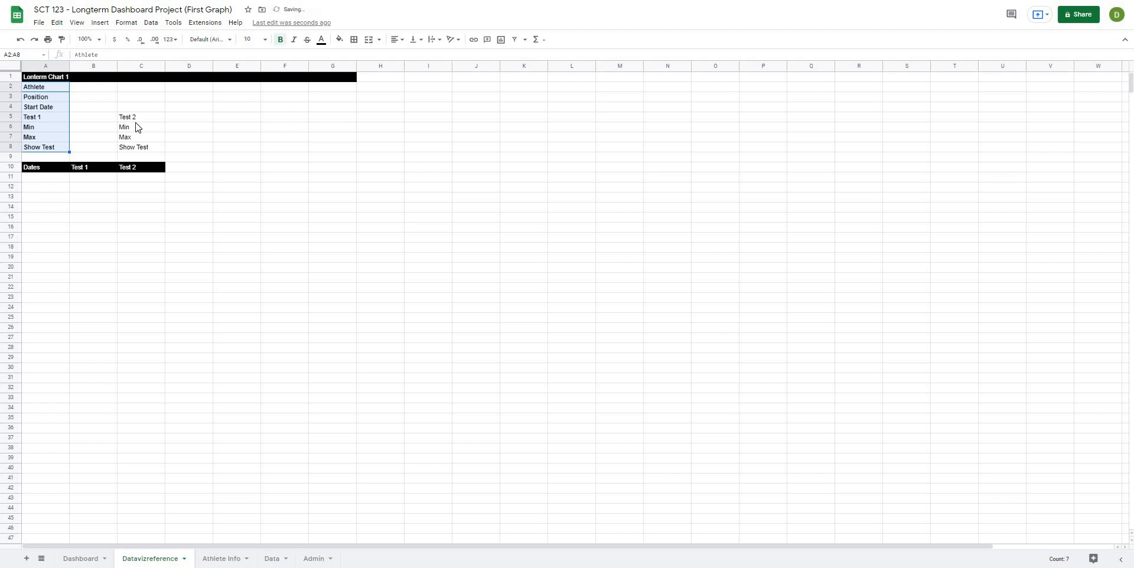
left_click_drag(137, 118, 144, 147)
key("ctrl+b")
left_click(251, 141)
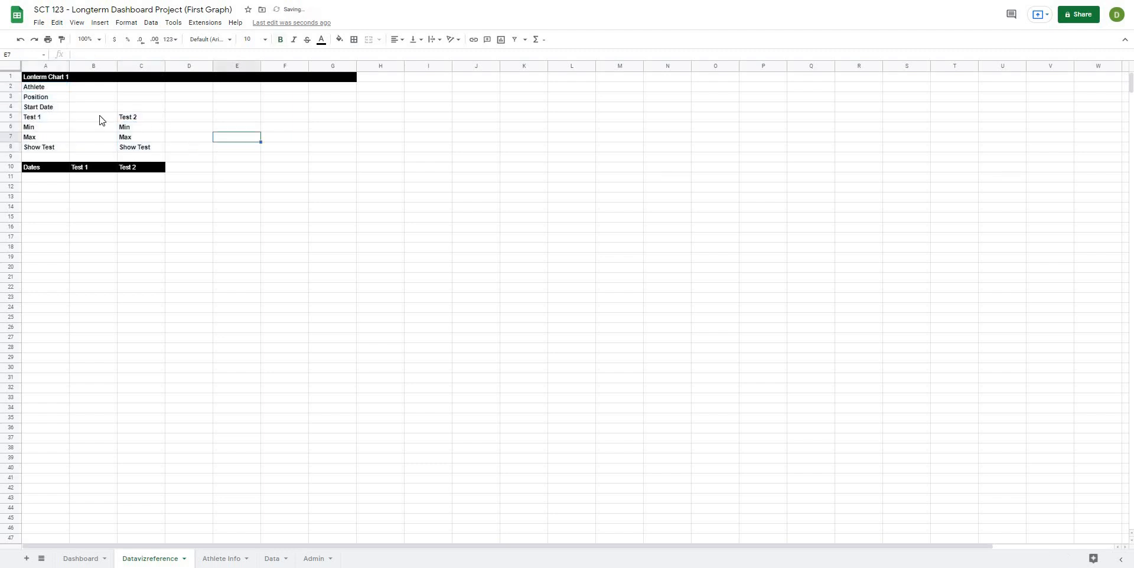
Link the Athlete value in cell B2 to the selected athlete name in cell B3 of the Dashboard sheet
left_click(101, 117)
left_click(94, 89)
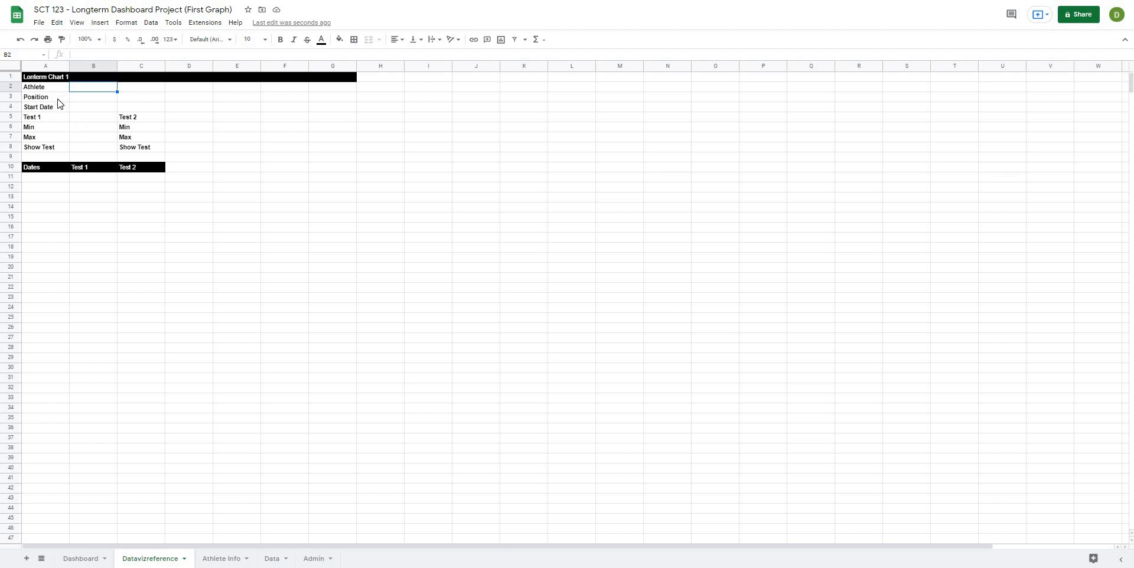
left_click(170, 237)
left_click(92, 88)
left_click(248, 248)
left_click(107, 90)
type("=")
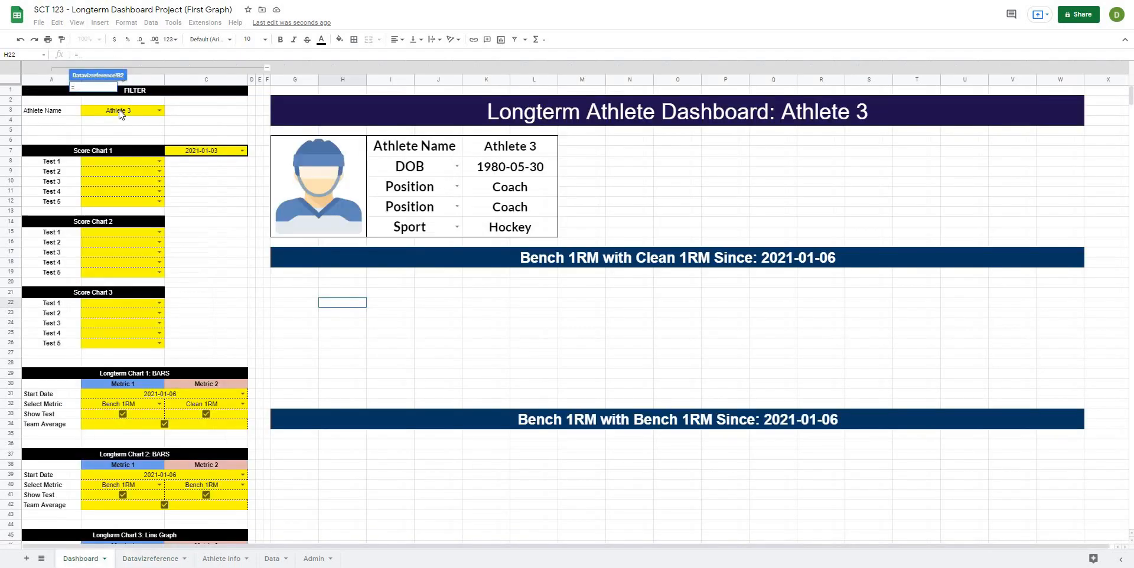
left_click(119, 114)
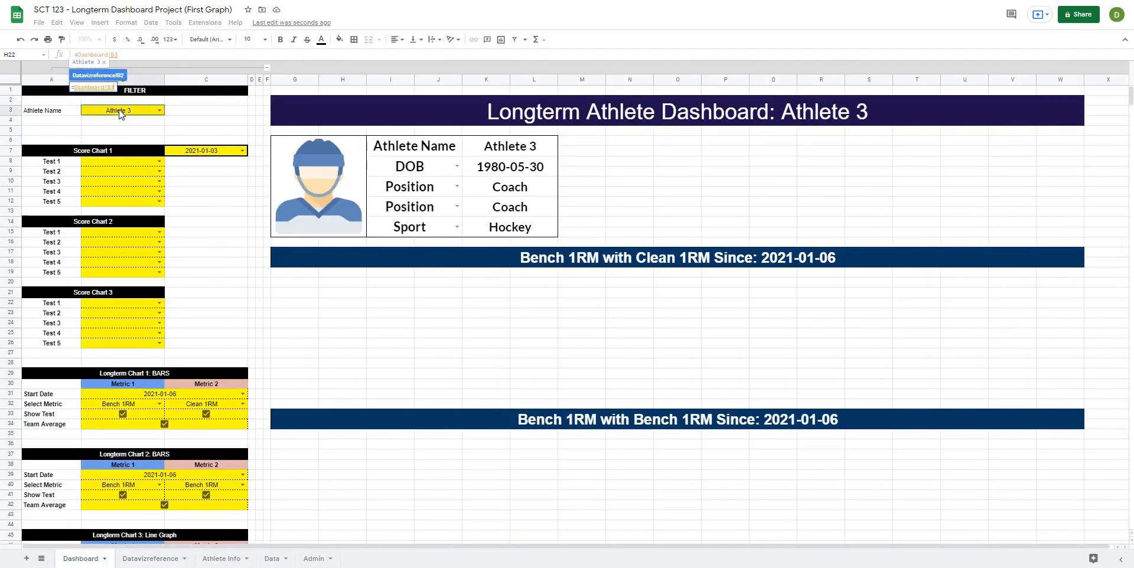
key("Return")
left_click(220, 127)
Look up the athlete's position in cell B3 with =vlookup(B2, 'Athlete Info'!A:F, 5, false)
left_click(89, 101)
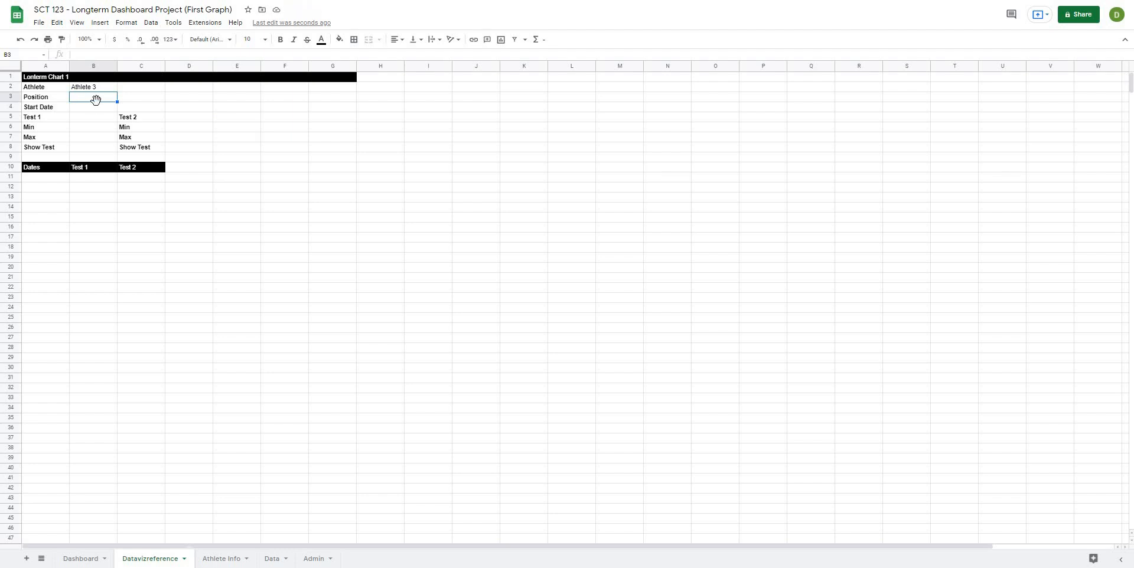
type("=vlookup(")
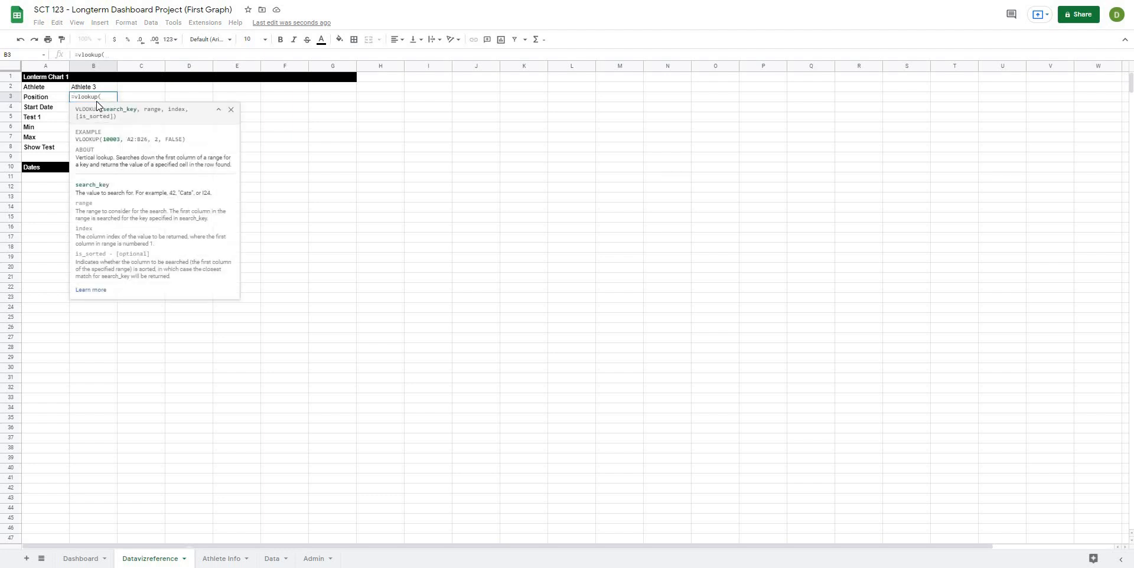
left_click(93, 88)
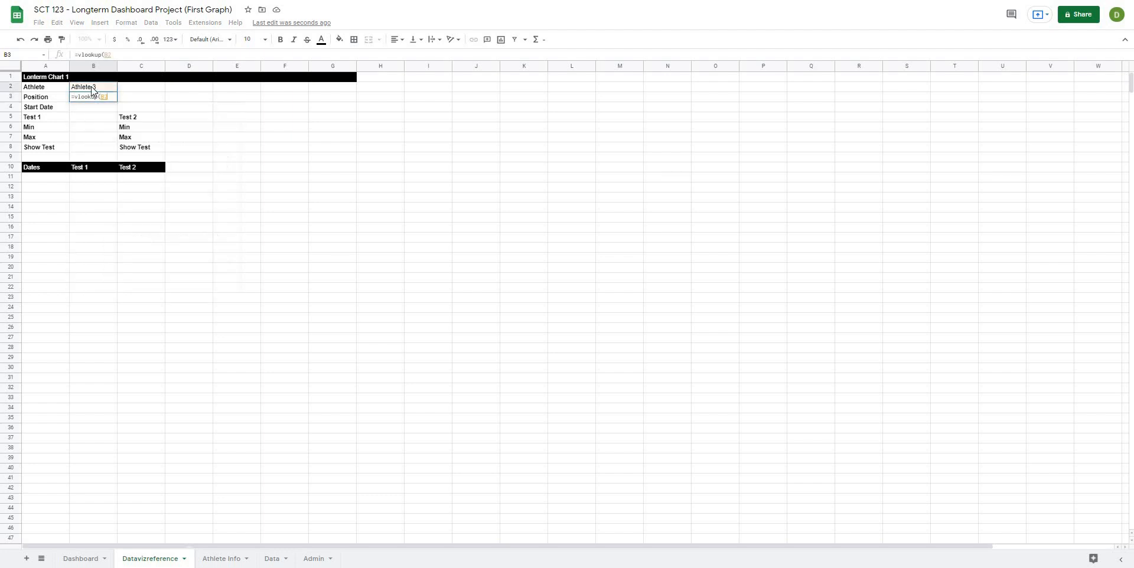
type(",")
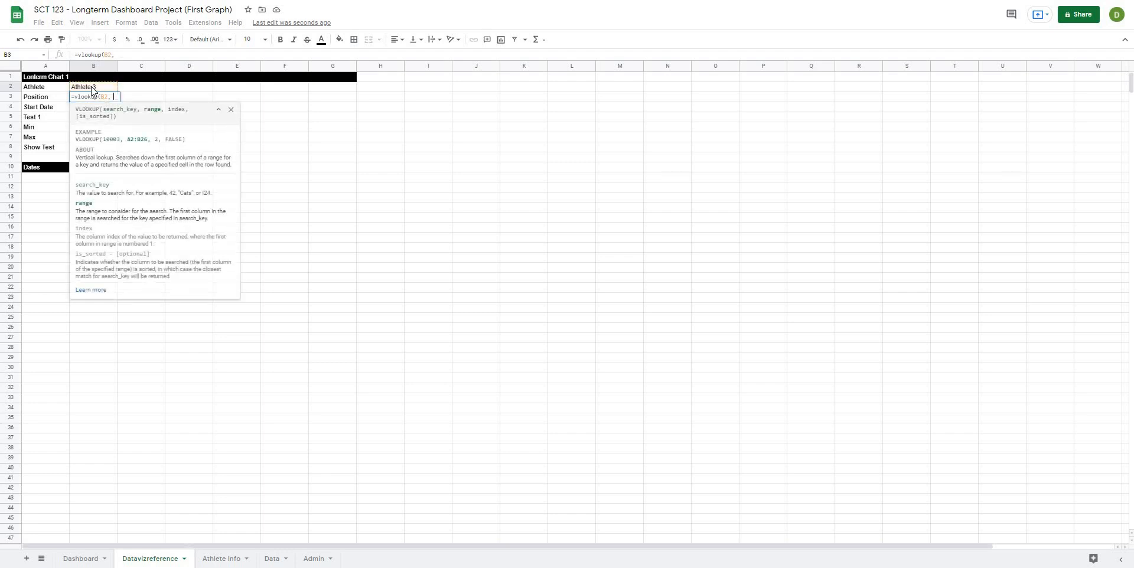
left_click(216, 558)
left_click_drag(46, 70, 281, 86)
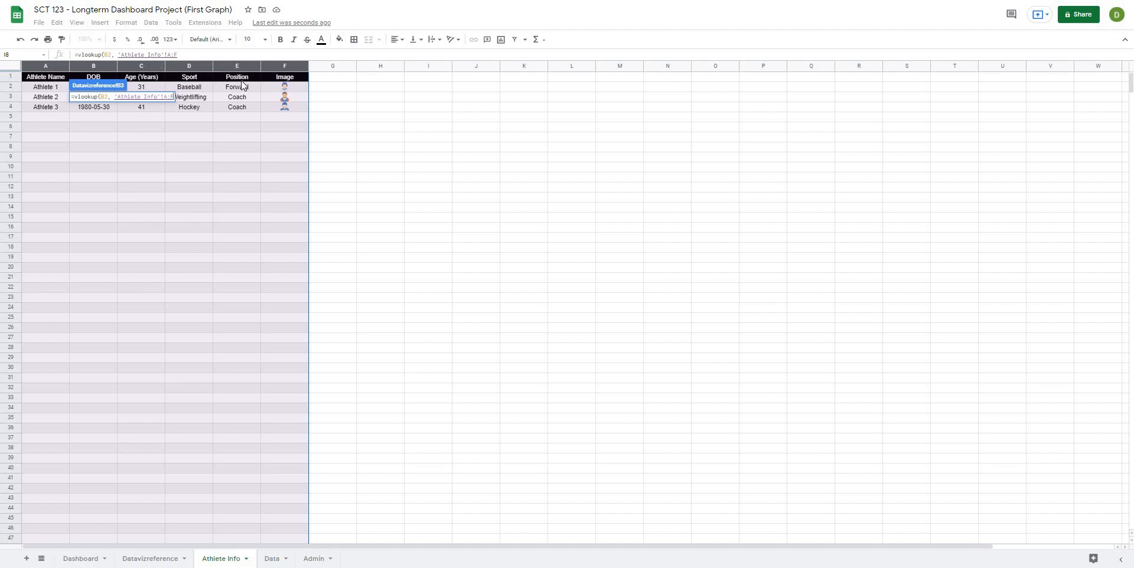
type(", 5, ")
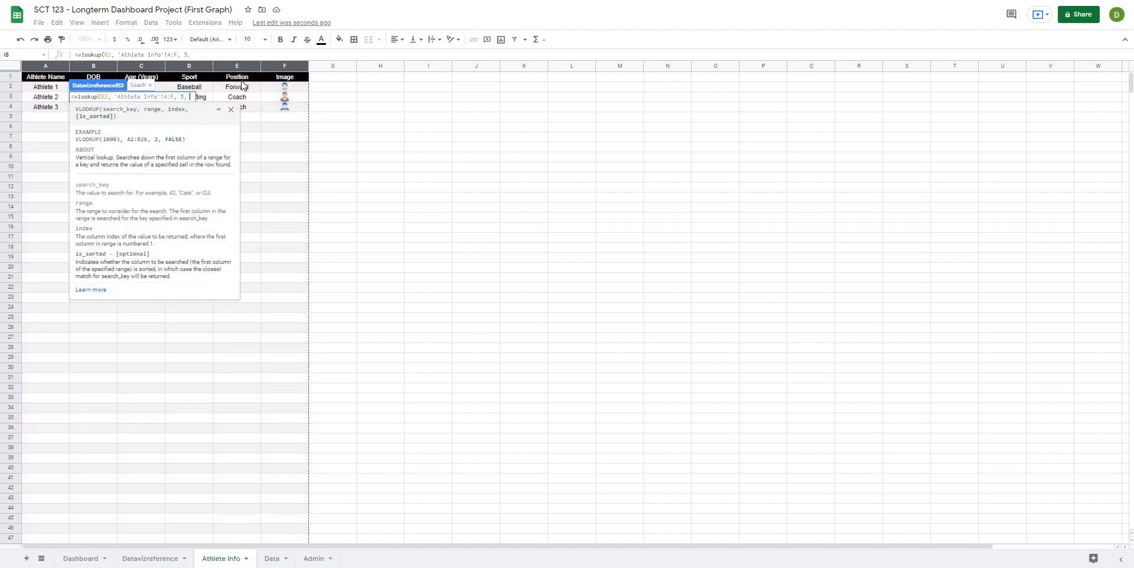
type("false)")
key("Return")
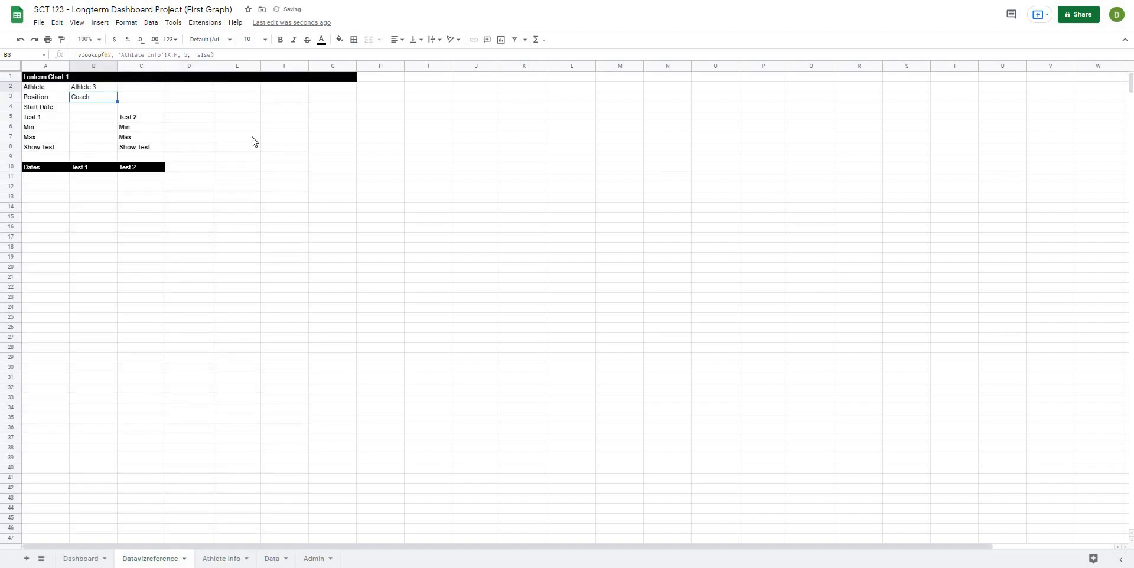
left_click(262, 159)
Link the Start Date value in cell B4 to Longterm Chart 1's start date in Dashboard cell B31
left_click(87, 109)
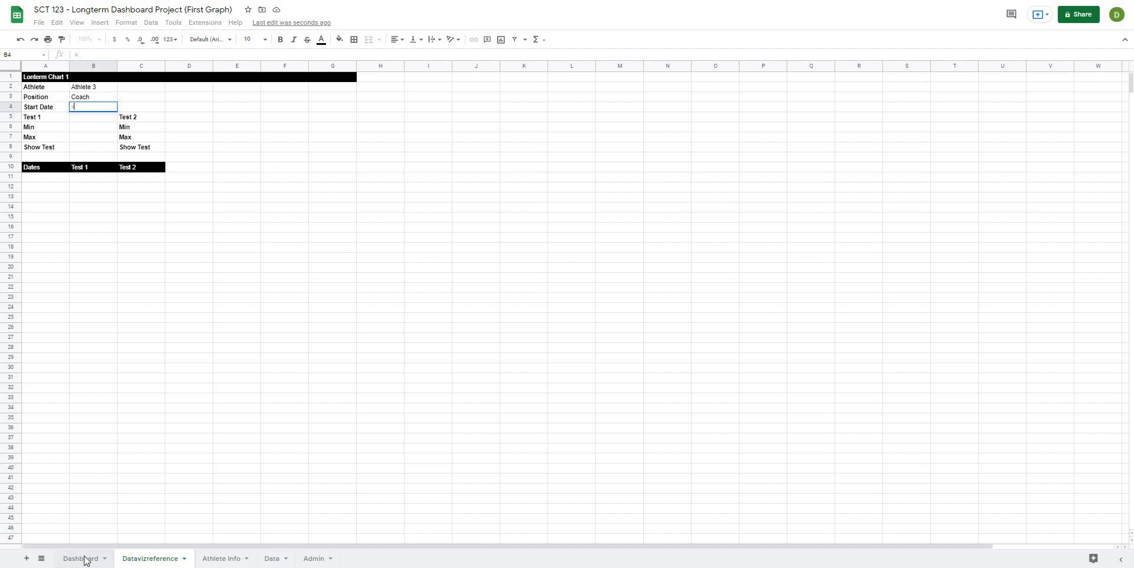
left_click(83, 559)
left_click(98, 392)
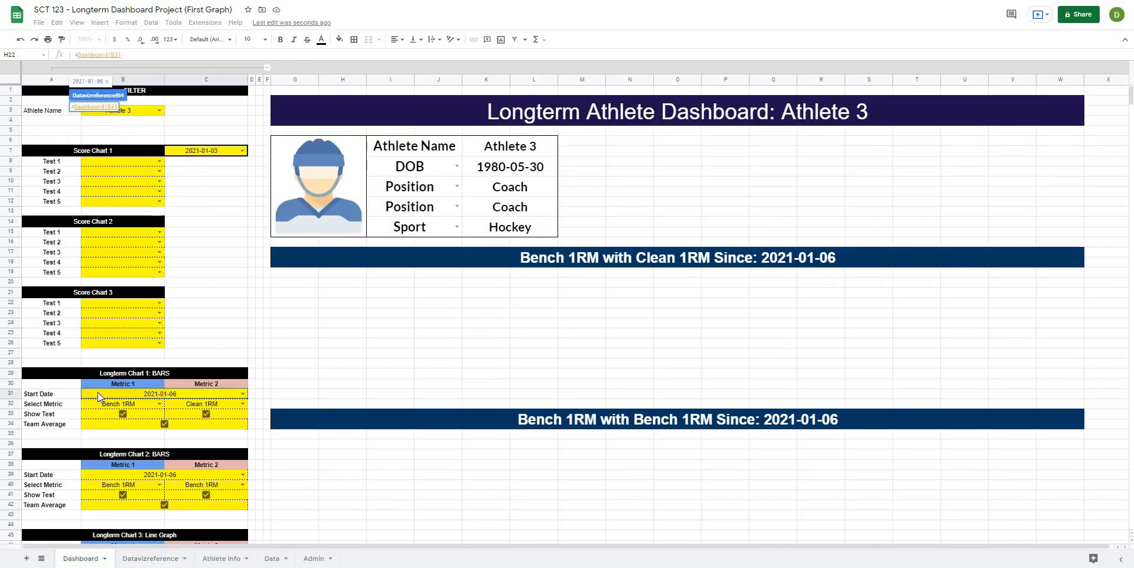
key("Return")
left_click(195, 199)
Link the Test 1 value in cell B5 to Longterm Chart 1's selected Metric 1 in Dashboard cell B32
left_click(84, 145)
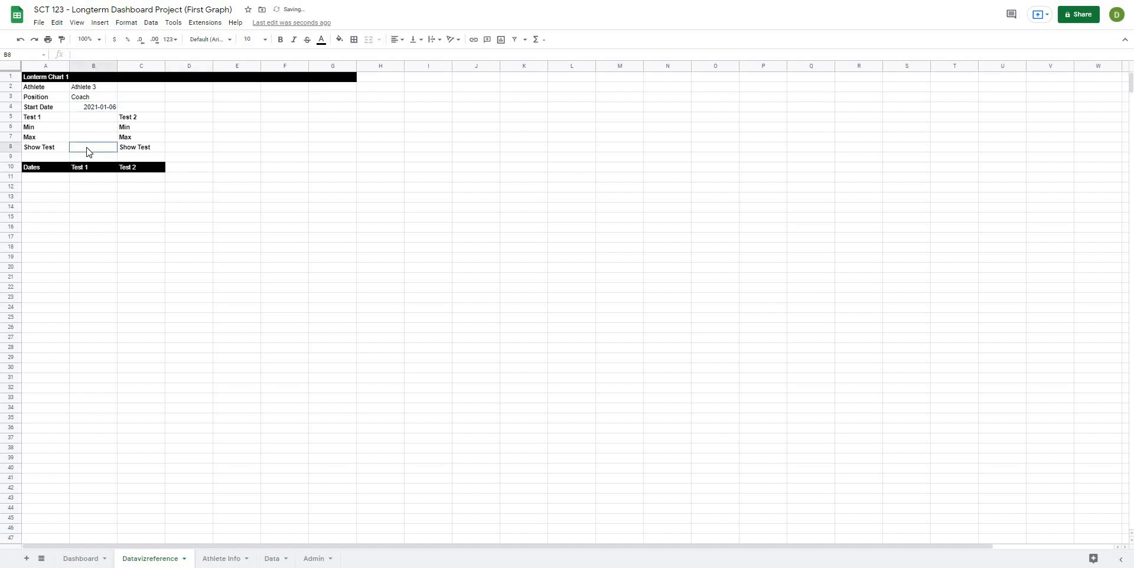
left_click(80, 118)
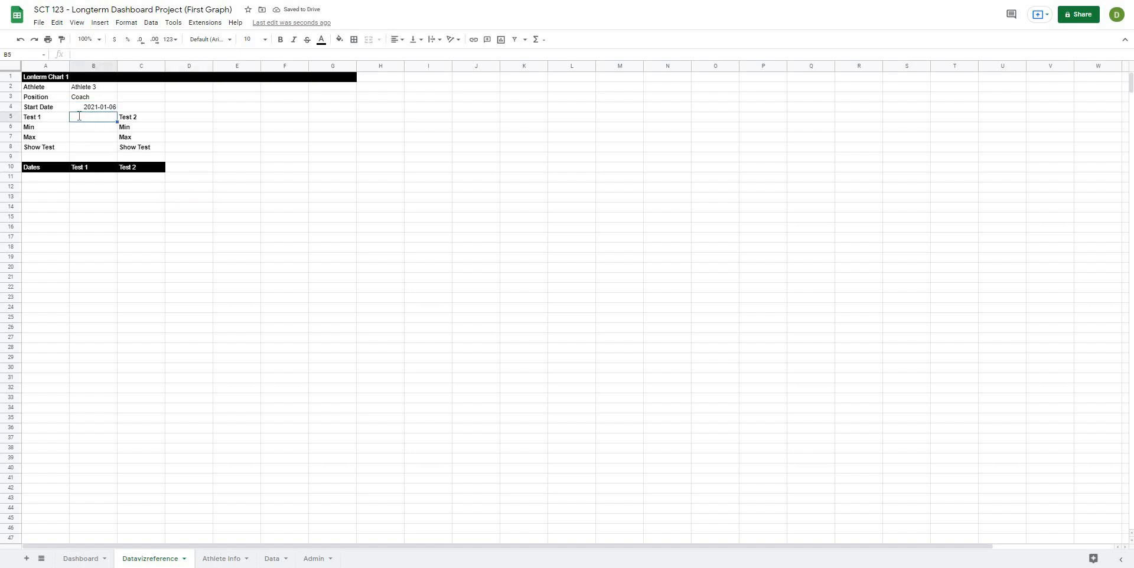
type("=")
left_click(92, 558)
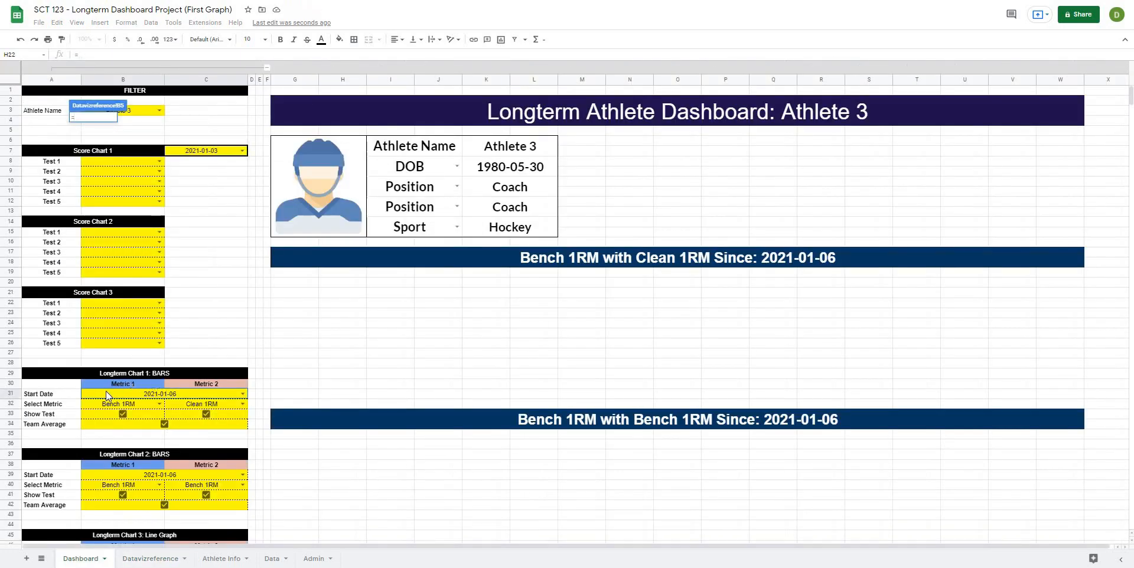
left_click(97, 403)
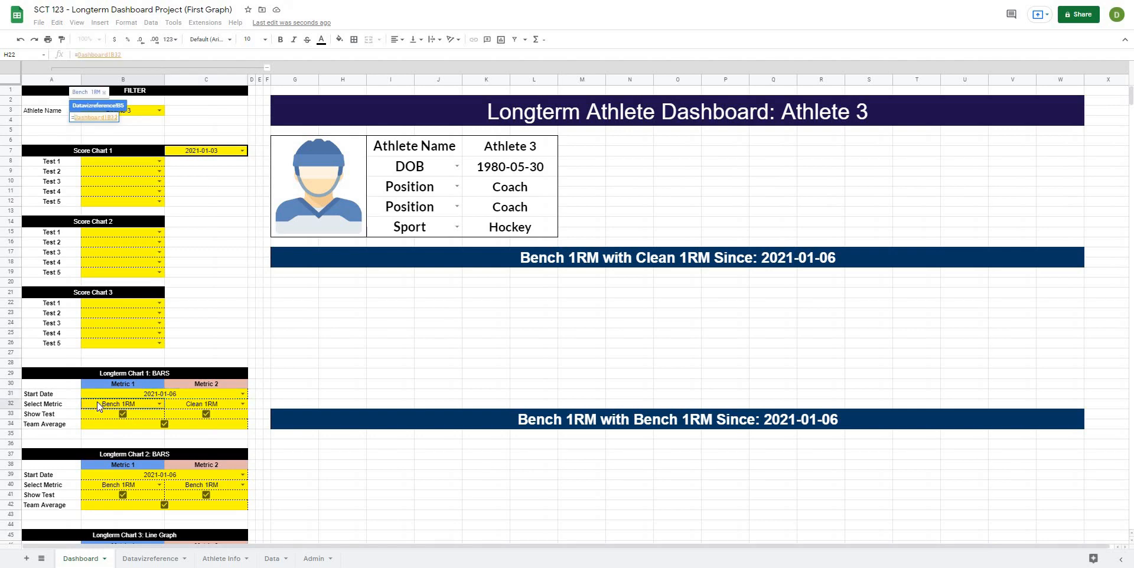
key("Return")
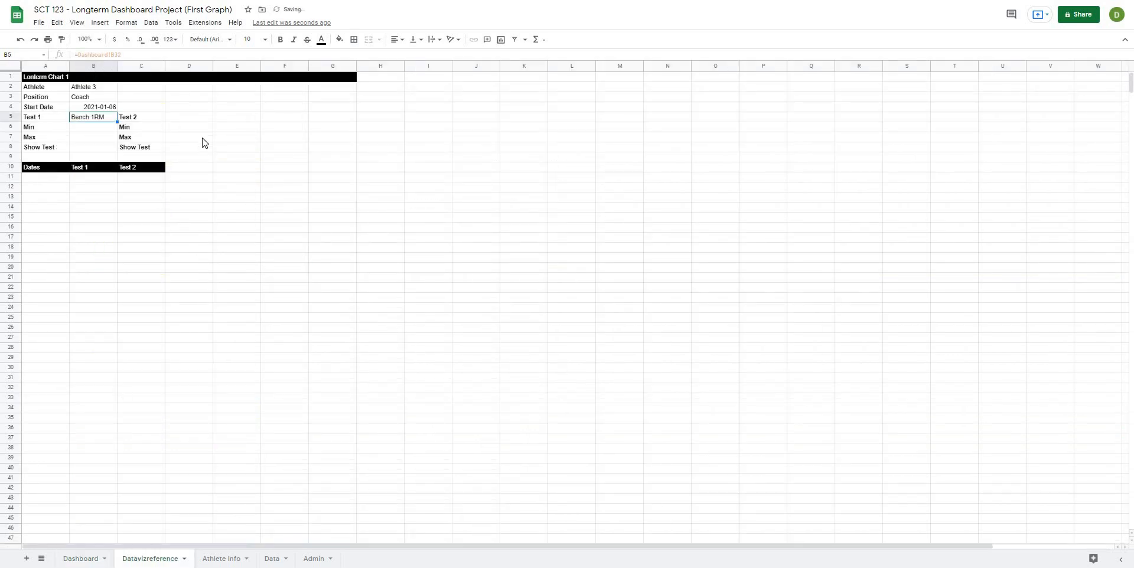
Link the Test 2 value in cell D5 to Longterm Chart 1's selected Metric 2 in Dashboard cell C32
left_click(200, 118)
type("=")
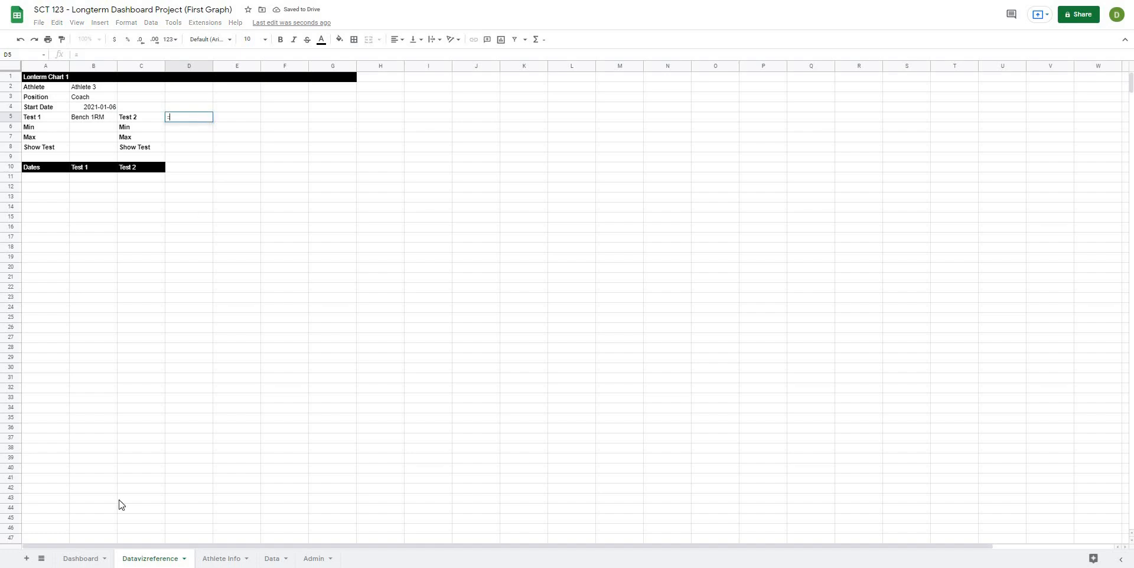
left_click(91, 557)
left_click(183, 404)
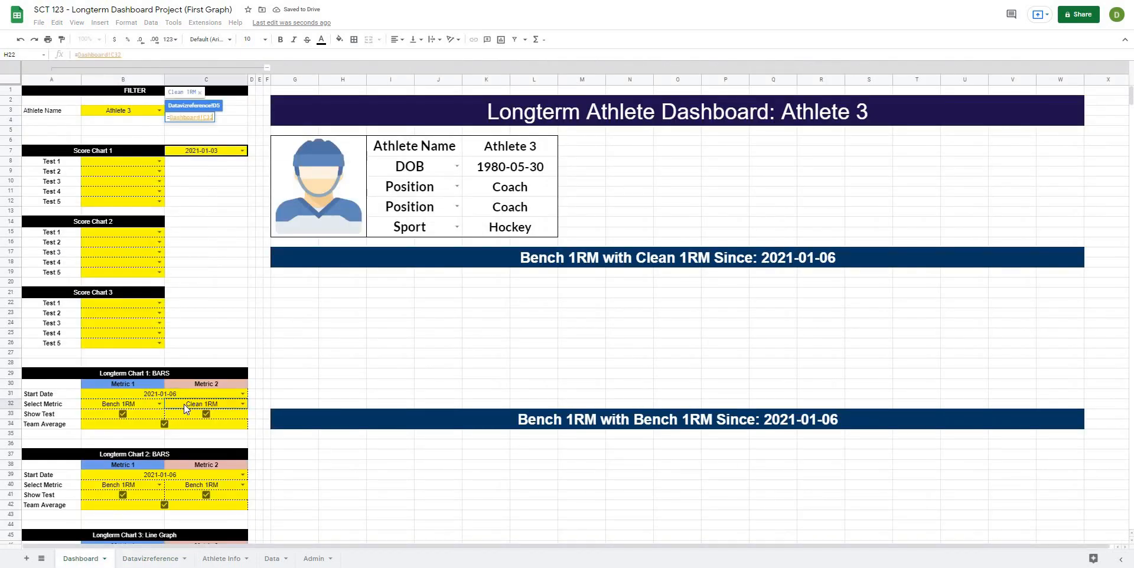
key("Return")
Link Test 1's Show Test value in cell B8 to the Metric 1 checkbox in Dashboard cell B33
left_click(84, 150)
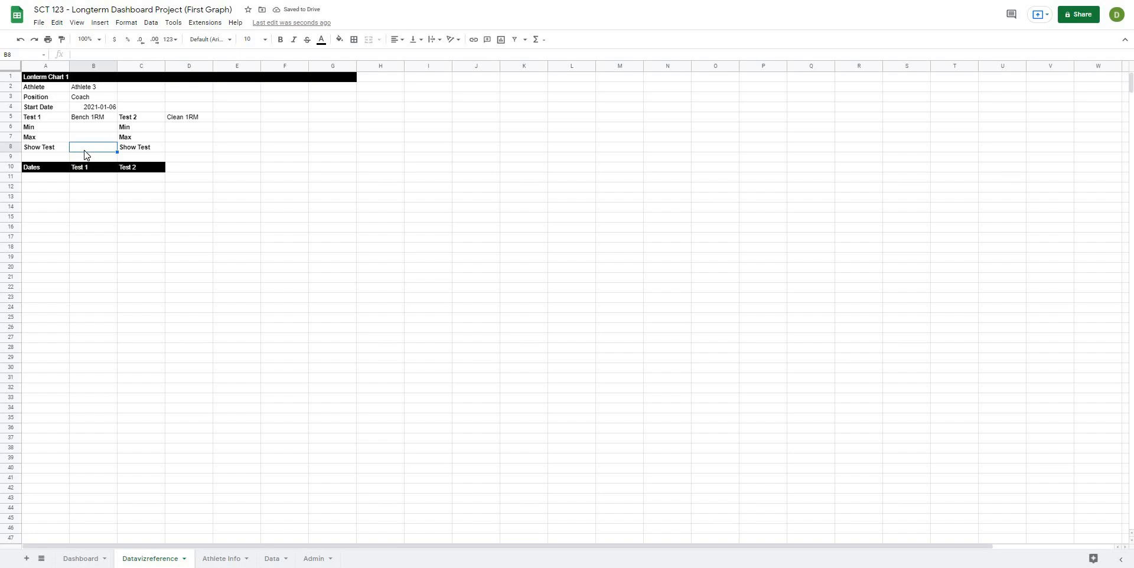
type("=")
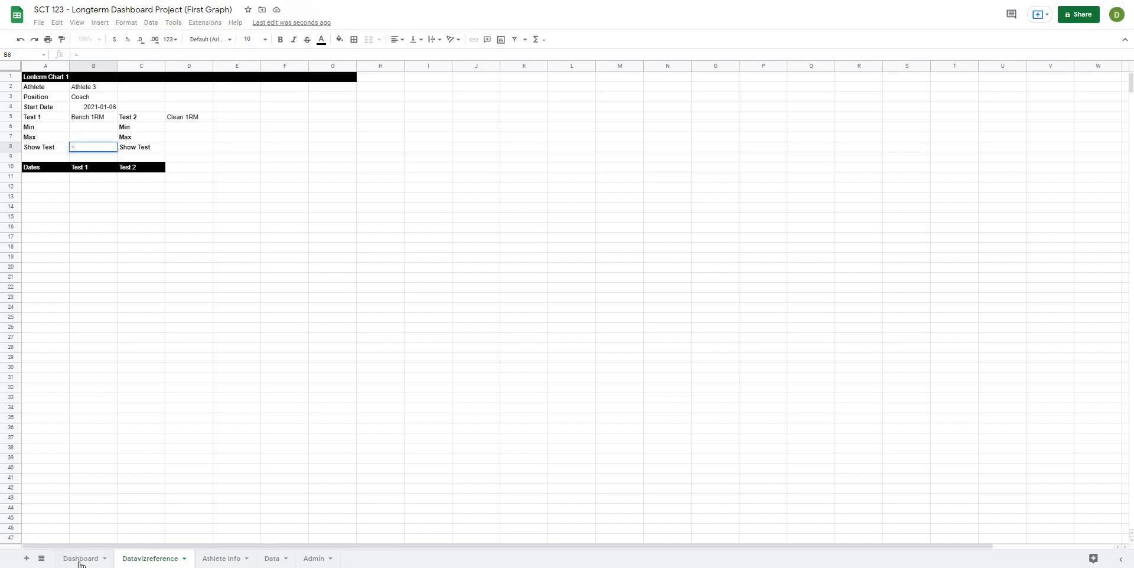
left_click(83, 559)
left_click(136, 412)
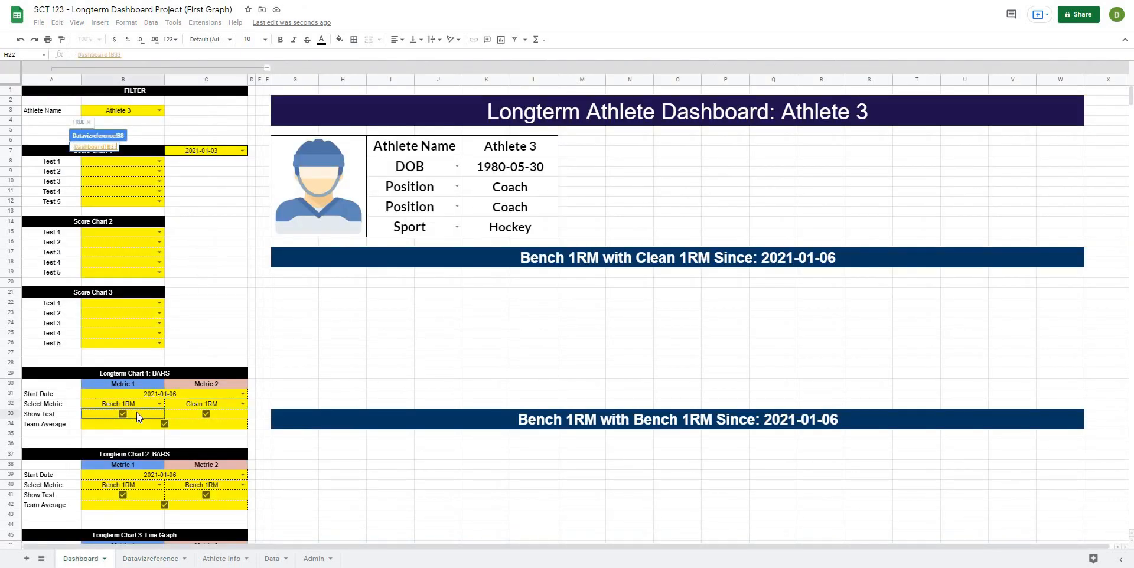
key("Return")
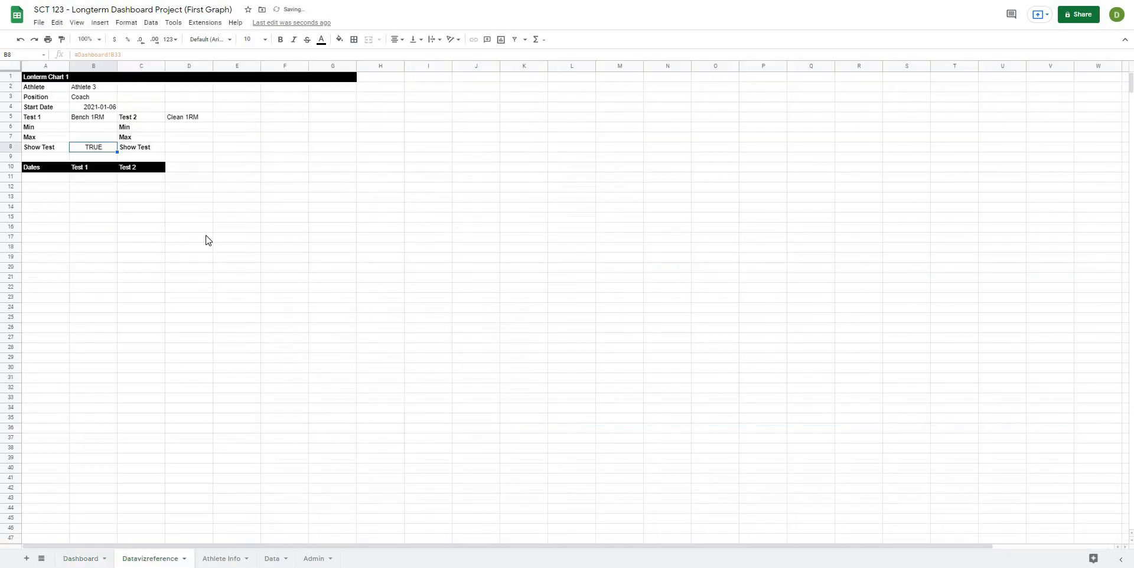
Link Test 2's Show Test value in cell D8 to the Metric 2 checkbox in Dashboard cell C33
left_click(203, 152)
type("=")
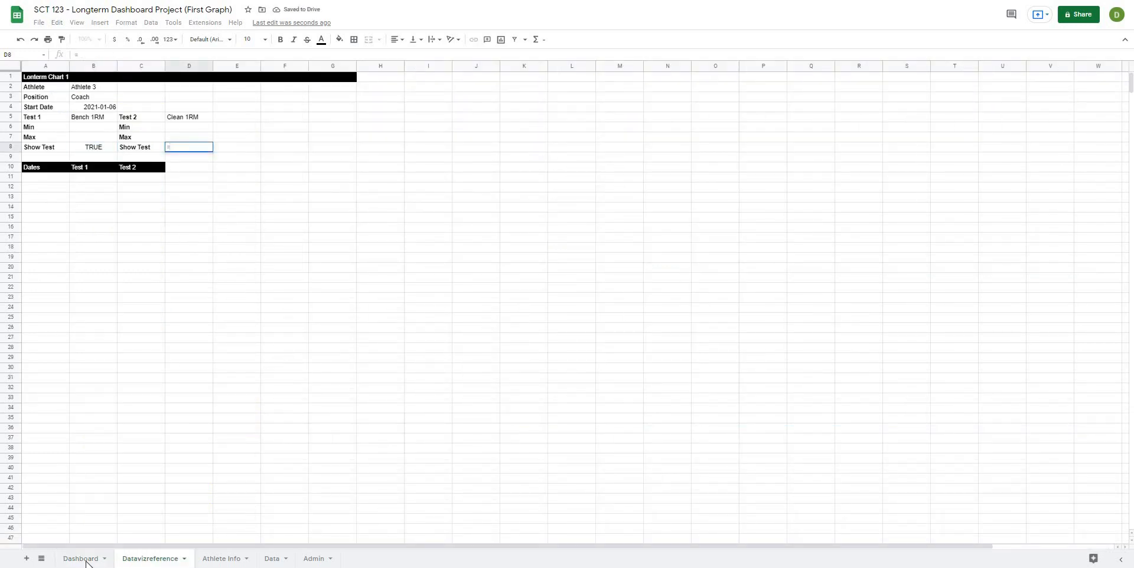
left_click(85, 561)
left_click(230, 415)
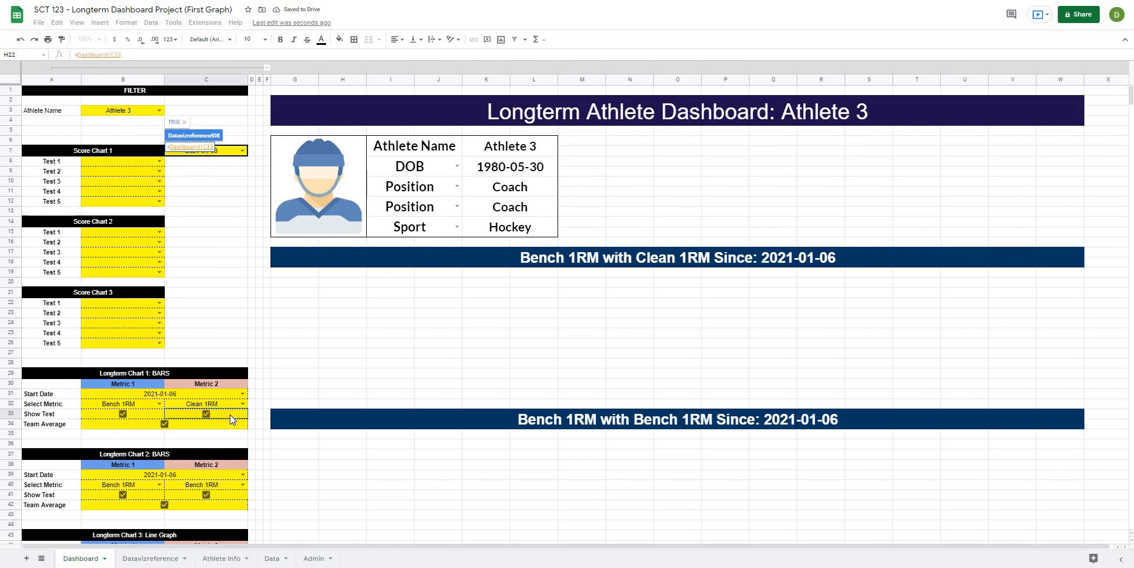
key("Return")
left_click_drag(306, 405, 303, 397)
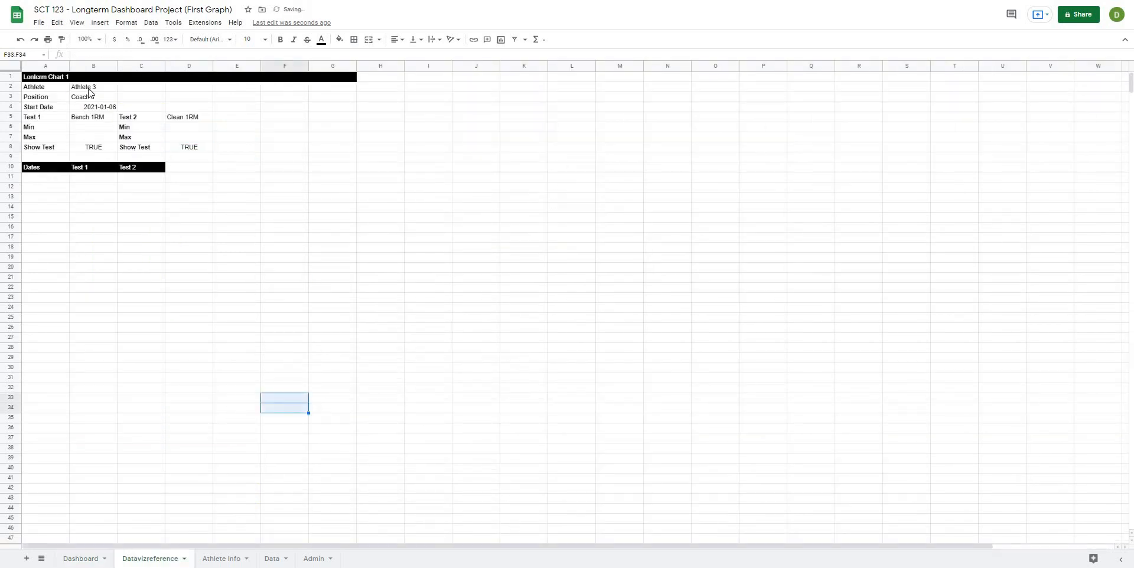
Center-align the reference values in B2:B8 and D5:D8
left_click_drag(89, 89, 94, 148)
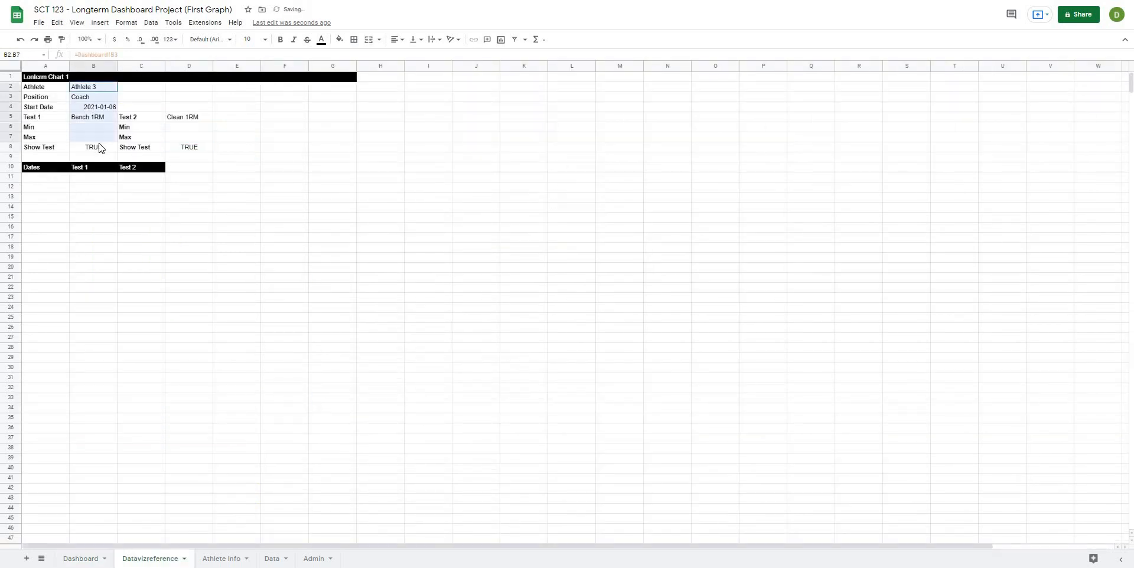
left_click(408, 58)
left_click_drag(189, 119, 192, 148)
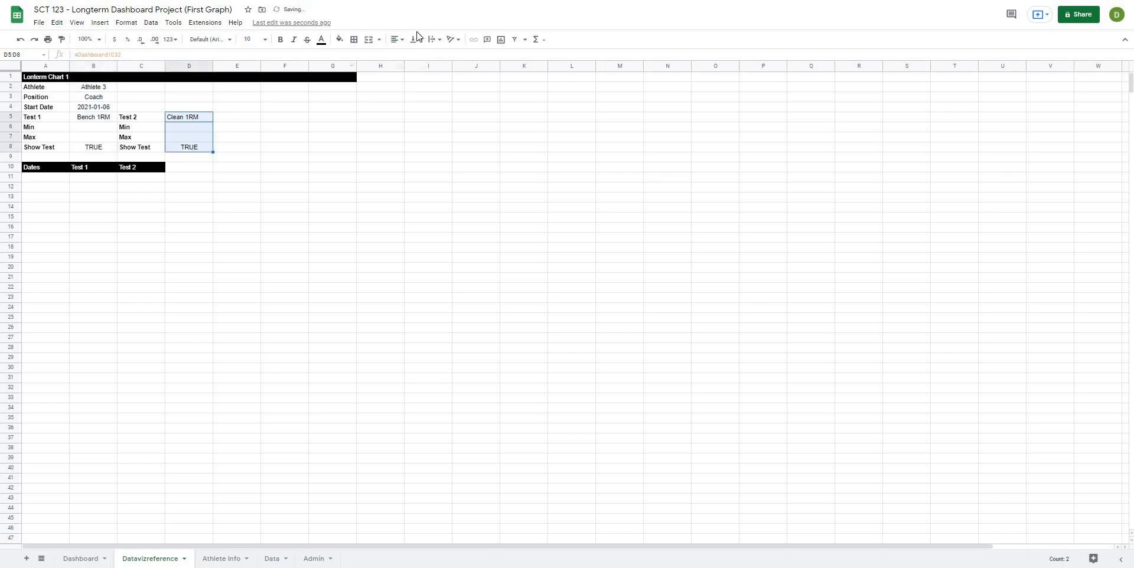
left_click(393, 39)
left_click(408, 58)
left_click(330, 167)
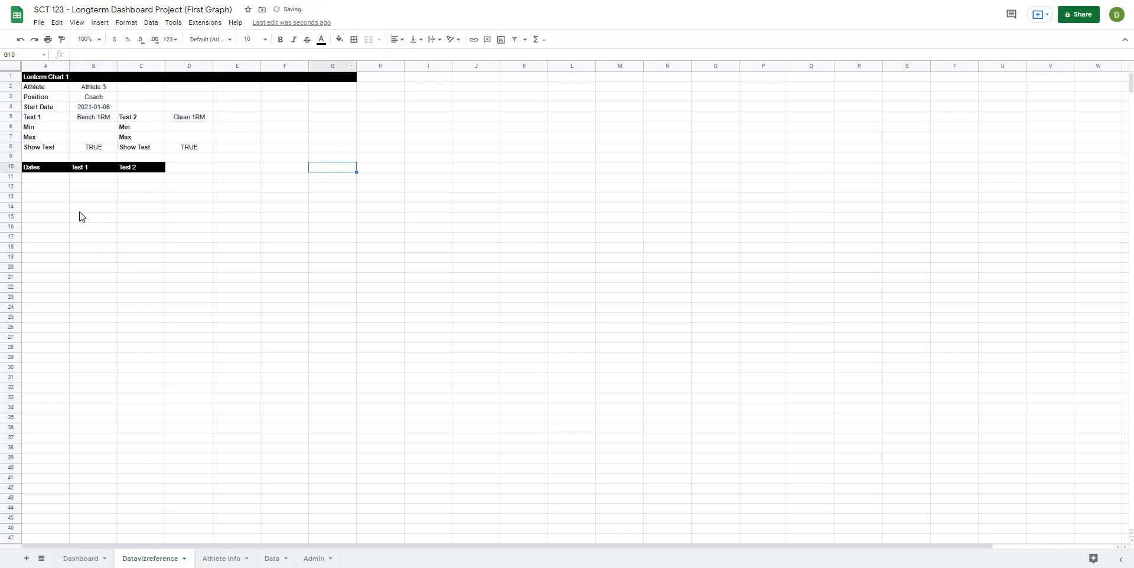
left_click(42, 177)
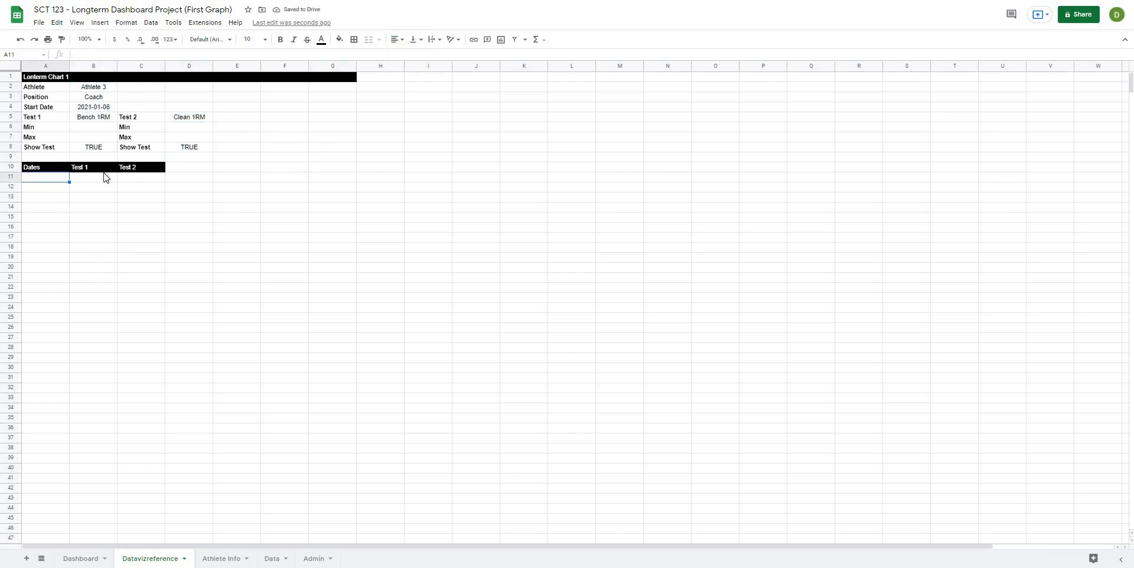
left_click(36, 206)
left_click(35, 181)
left_click(119, 279)
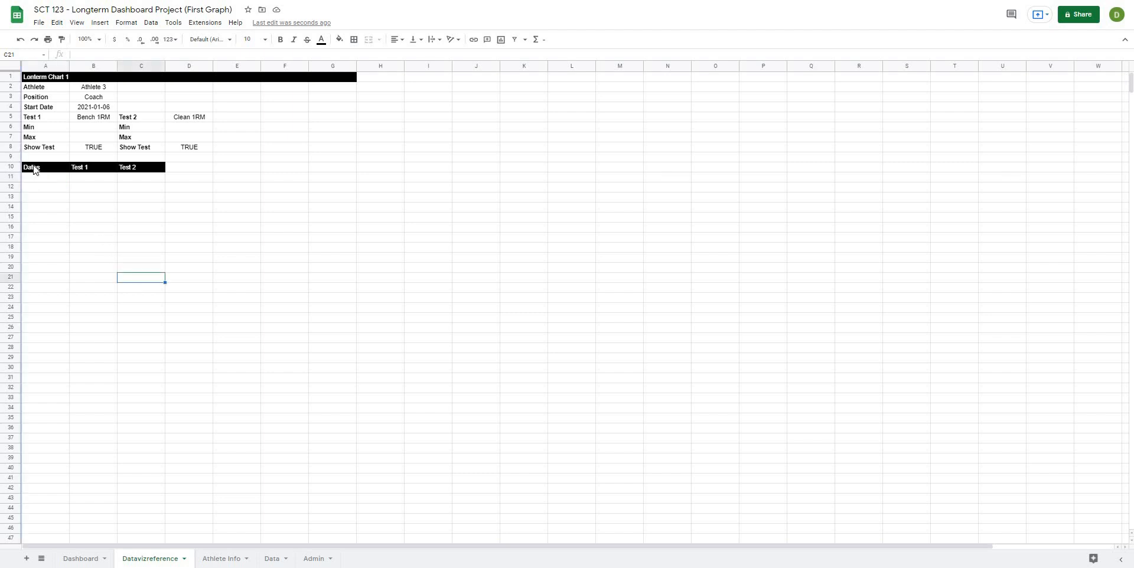
left_click(51, 182)
left_click(131, 219)
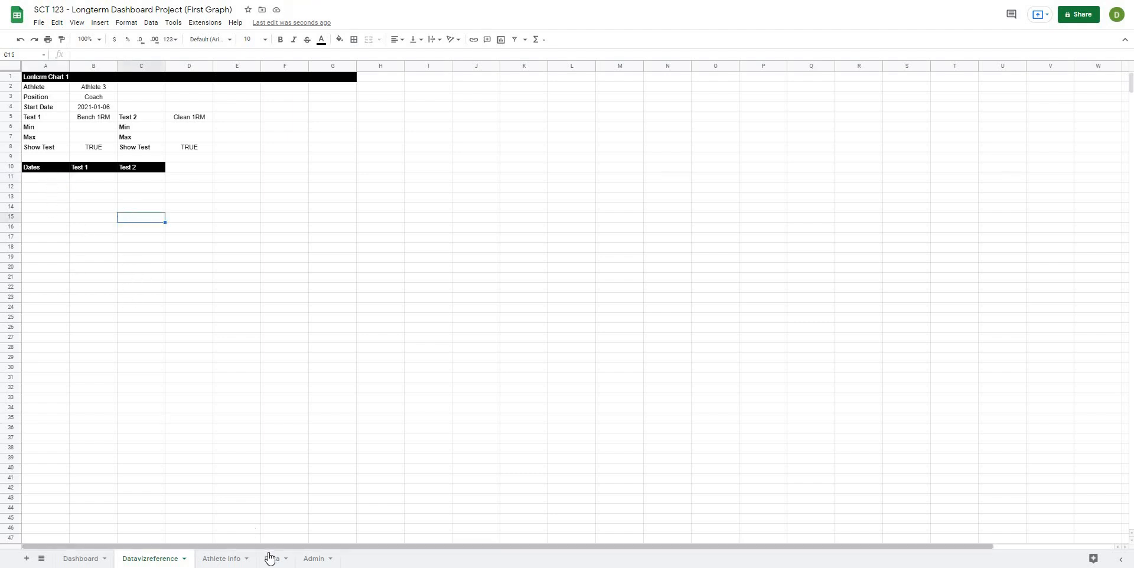
Create a named range called Titles covering header row 1 of the Data sheet
left_click(272, 558)
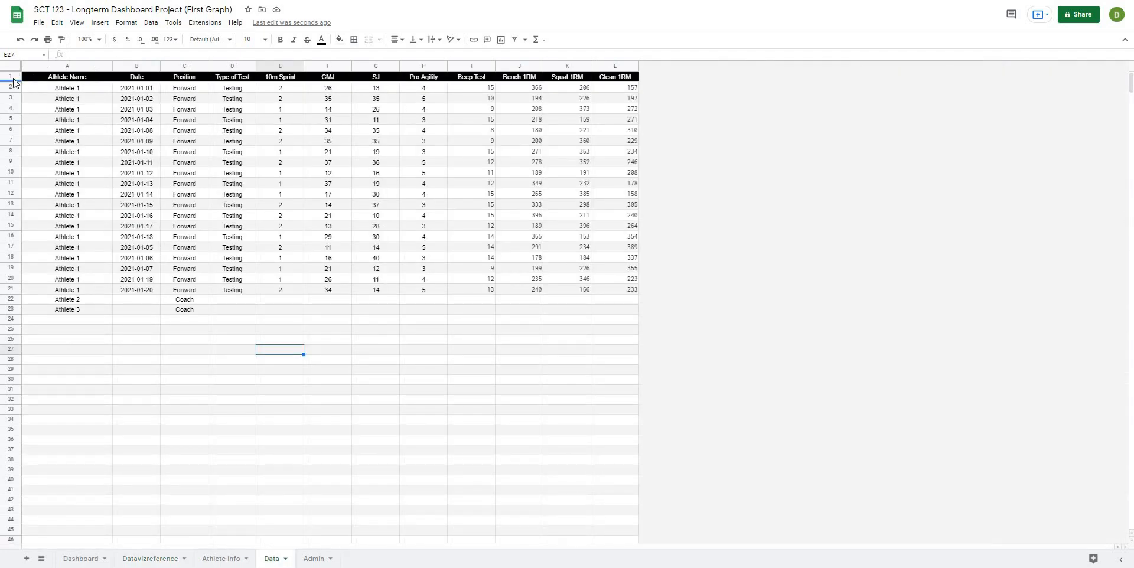
left_click(12, 76)
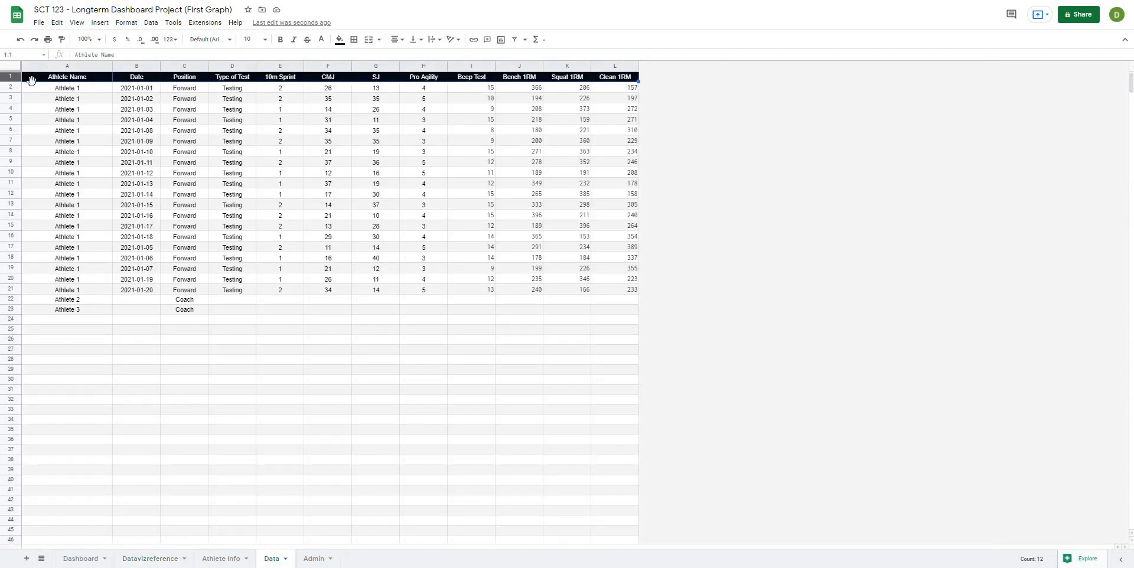
left_click(152, 24)
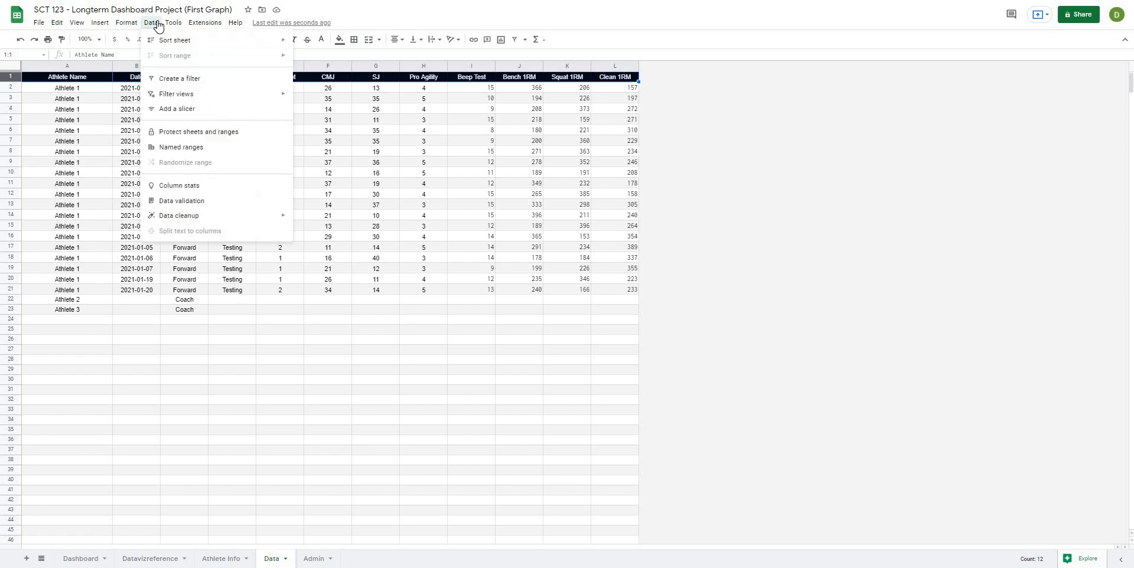
left_click(172, 148)
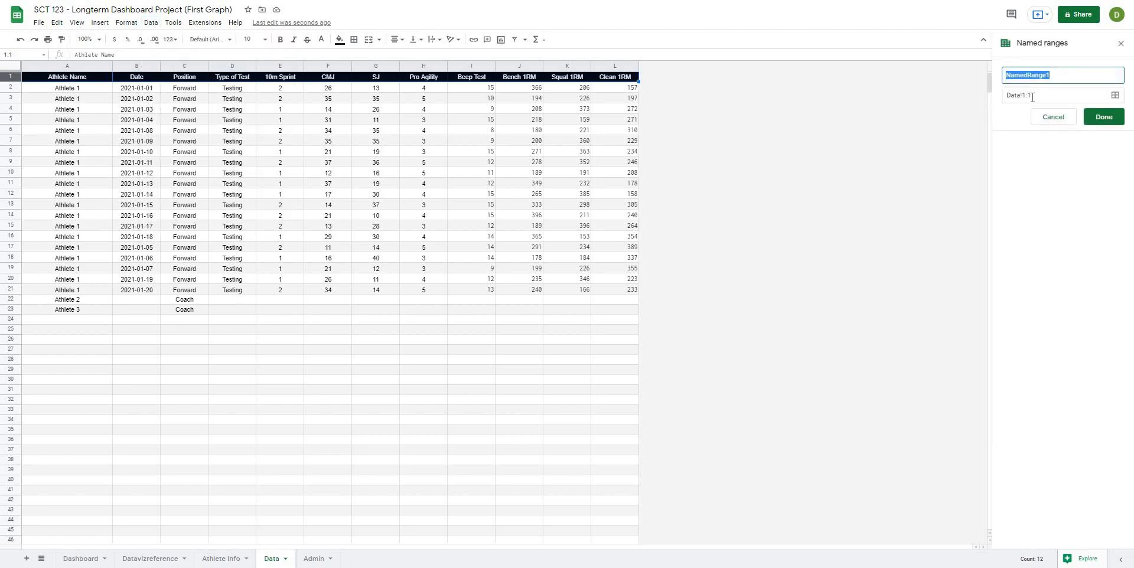
left_click_drag(1057, 77, 1008, 76)
key("BackSpace")
left_click(1101, 117)
left_click(213, 351)
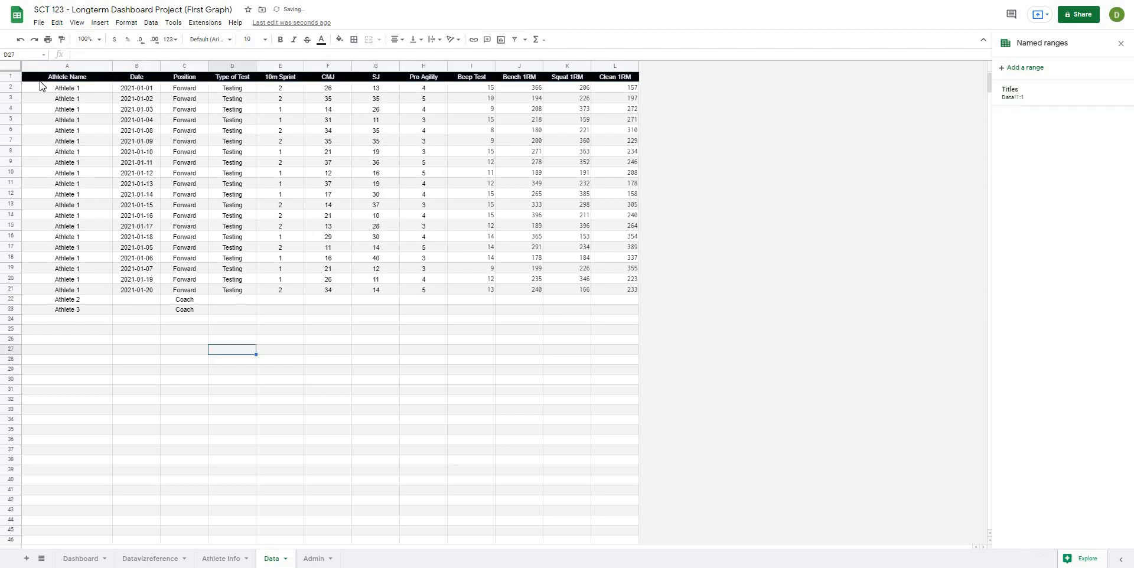
Start a new named range called Data from the first athlete row, with its reference set to Data!A2:L
left_click(39, 89)
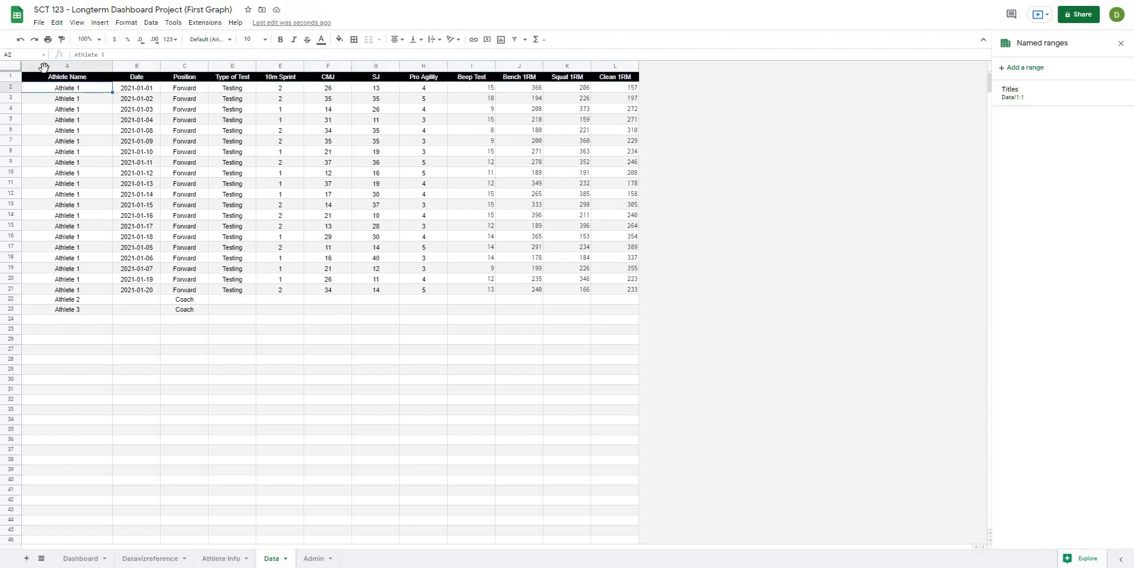
left_click(43, 67)
left_click_drag(44, 67, 592, 70)
left_click(376, 172)
left_click_drag(58, 92, 637, 94)
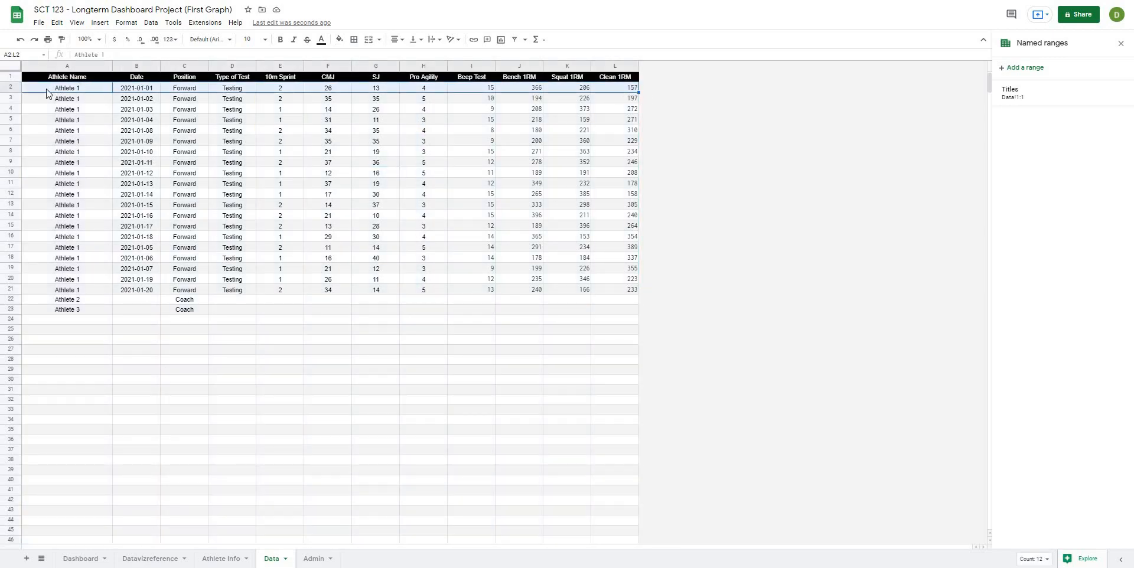
left_click(1019, 69)
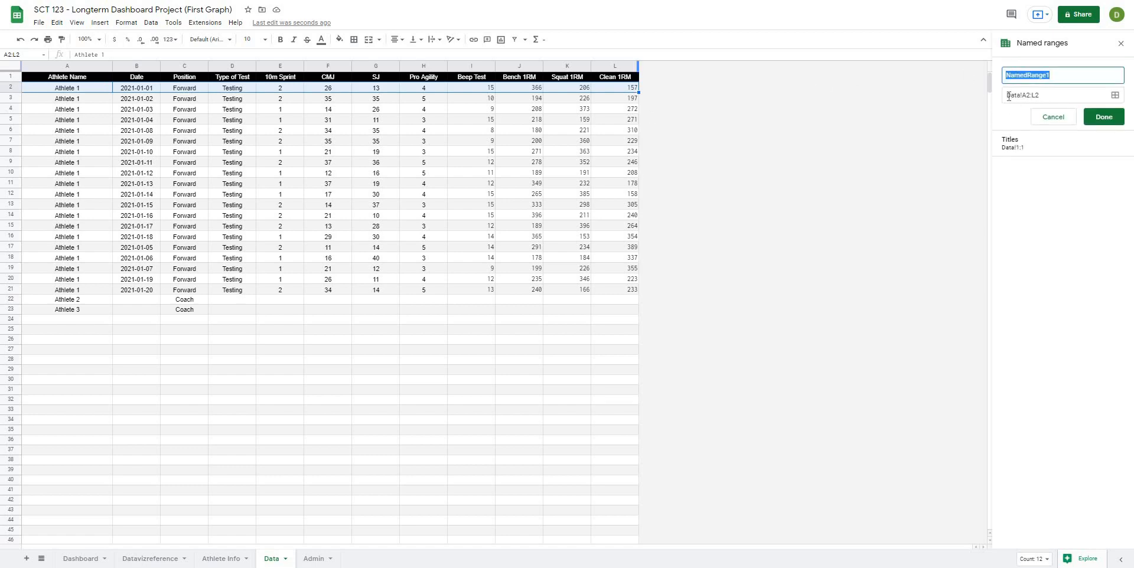
left_click(1040, 95)
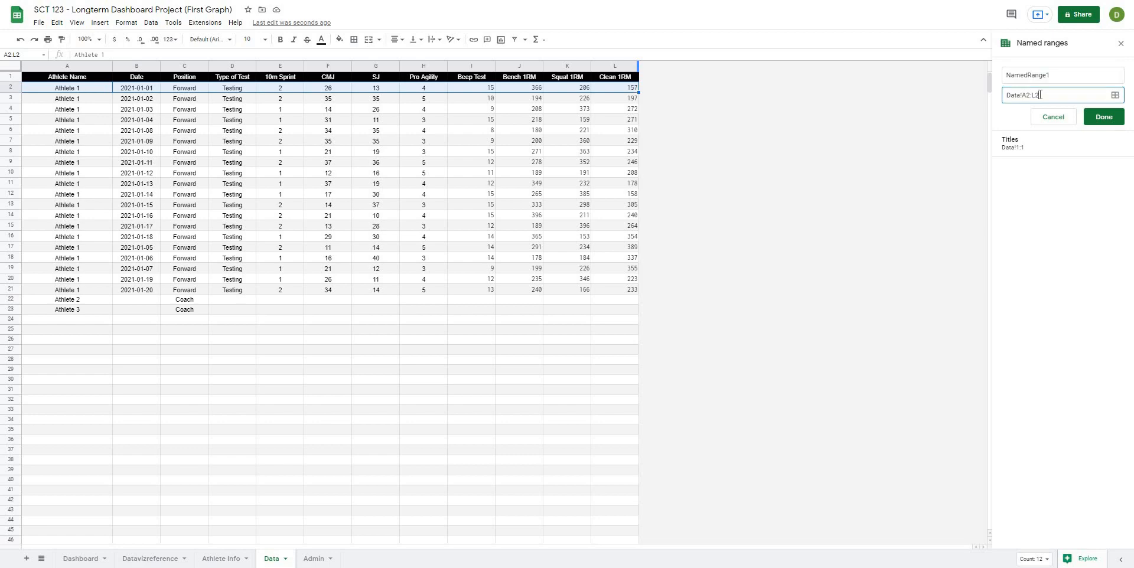
key("BackSpace")
double_click(1008, 73)
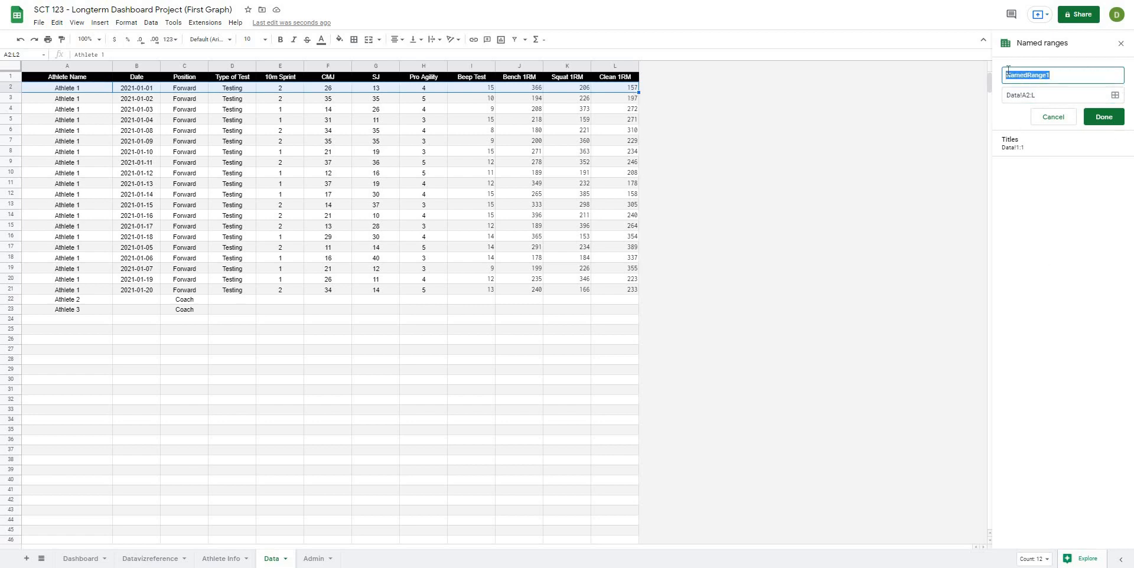
type("B")
type("ata")
left_click(1066, 95)
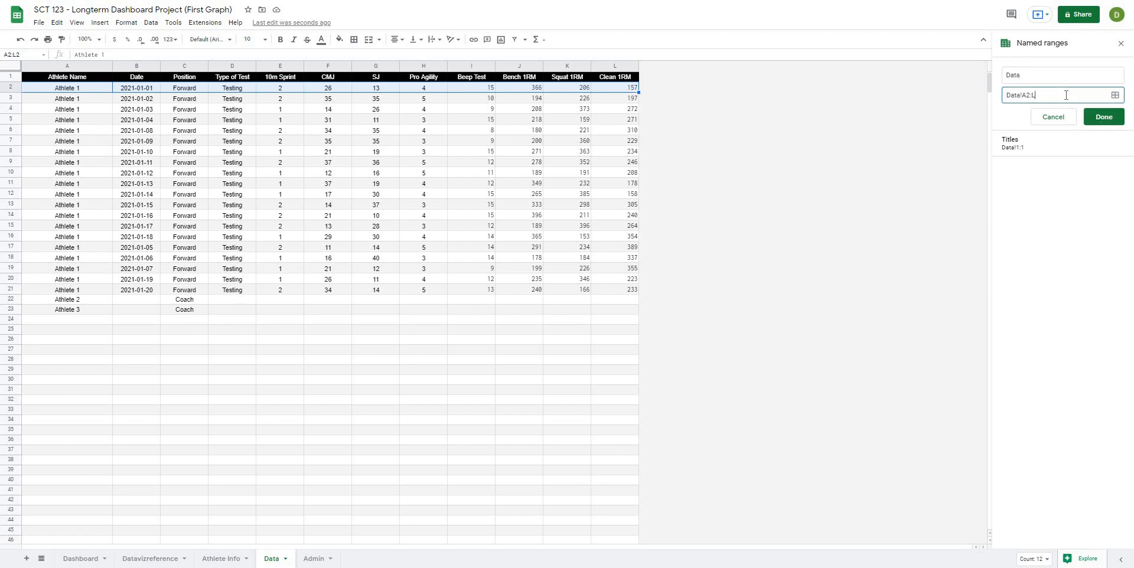
Reselect columns A through L for the Data named range, start it at row 2 as Data!A2:L, and save it
left_click(1114, 95)
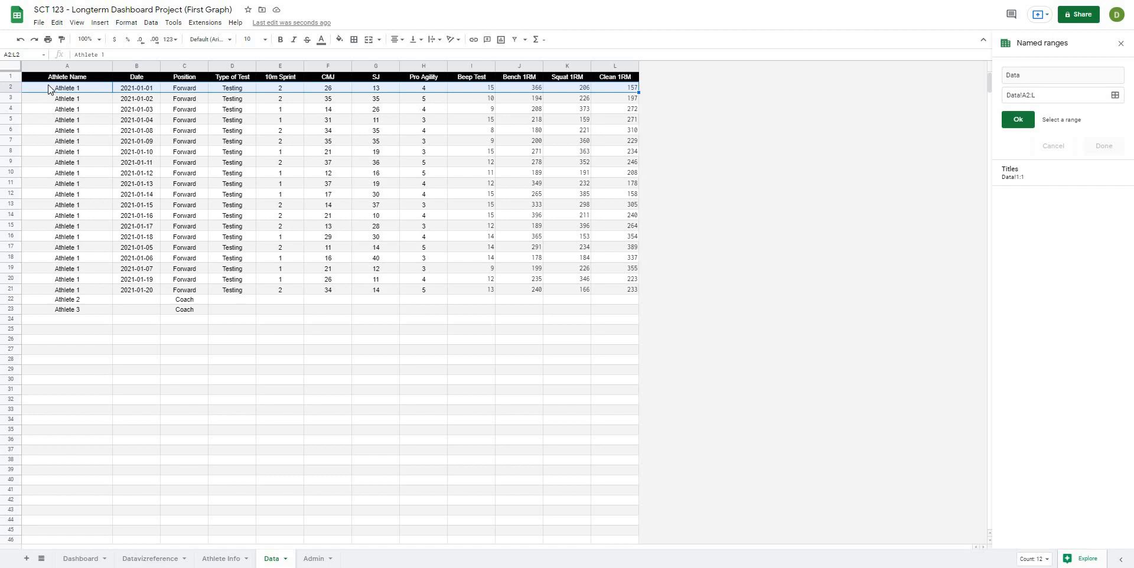
left_click_drag(55, 66, 625, 67)
left_click(1029, 93)
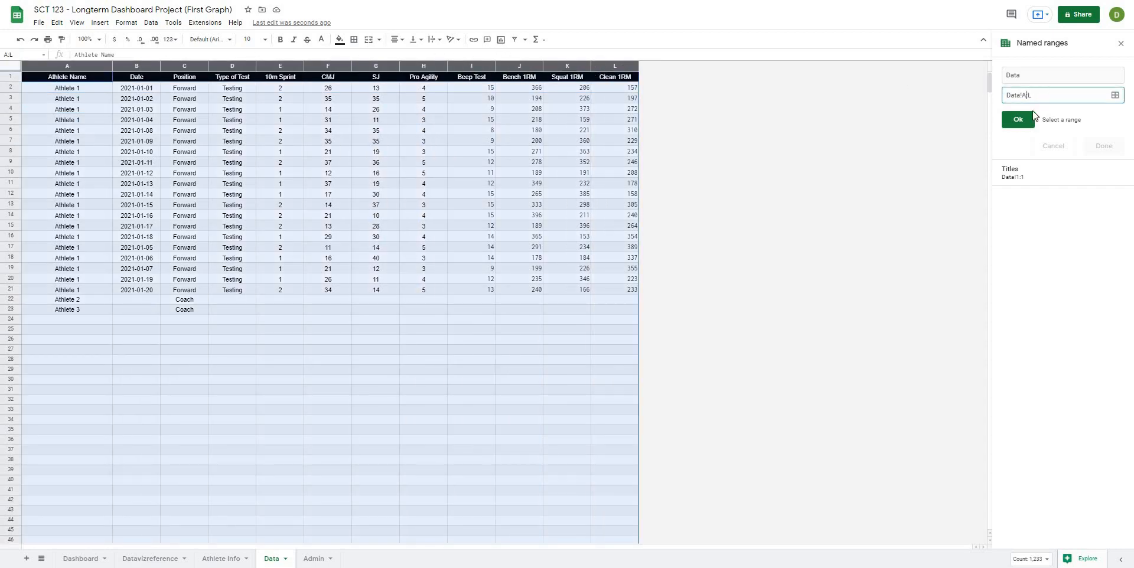
type("2")
left_click(1012, 120)
left_click(1106, 120)
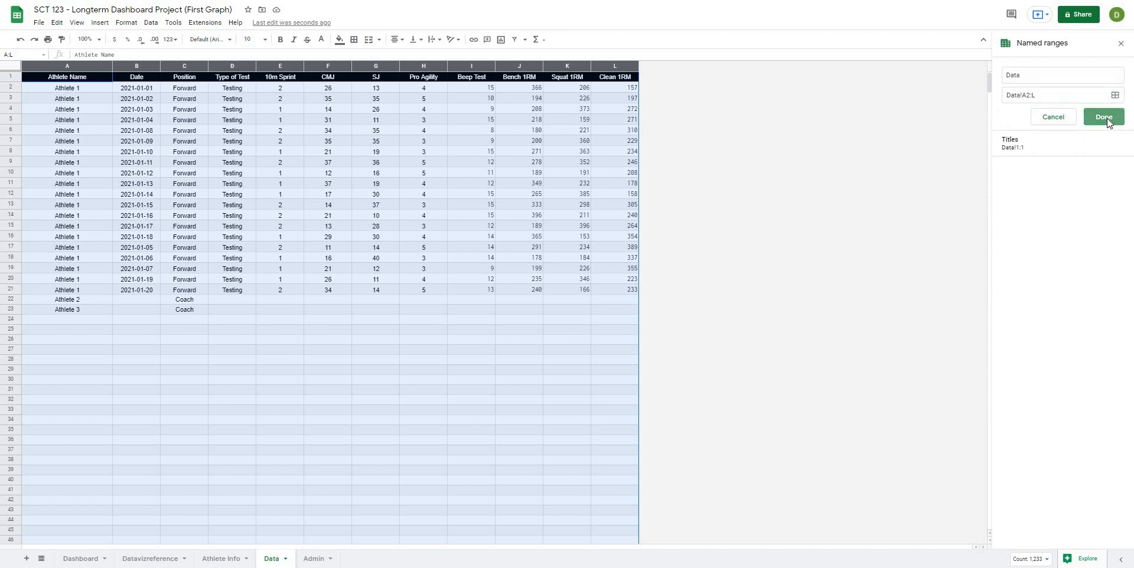
left_click(262, 143)
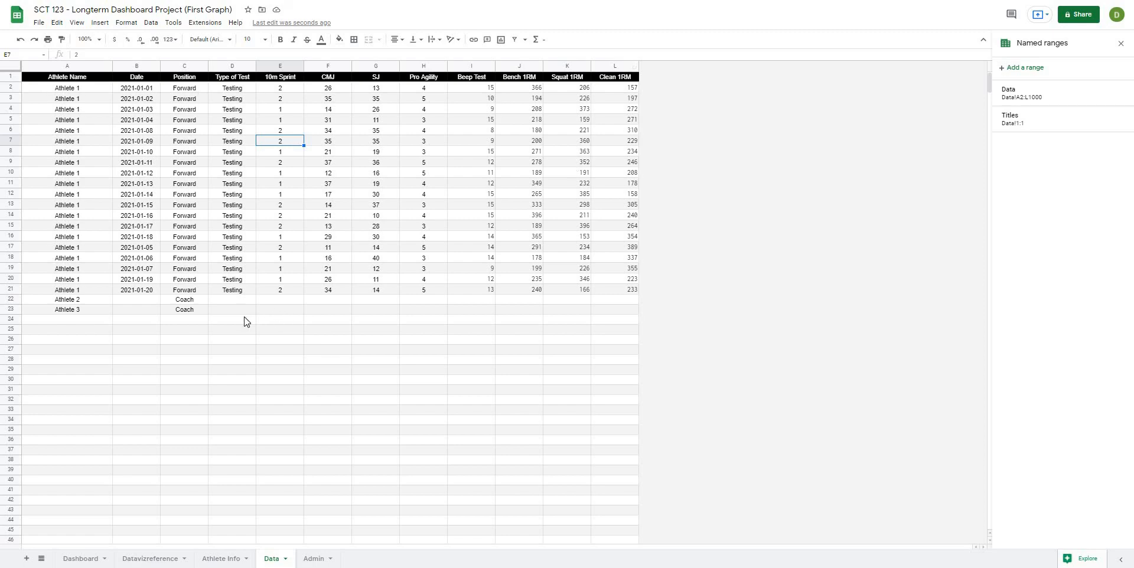
Begin the Dates formula in Datavizreference cell A11 with =filter({index(Data, to index the Data named range
left_click(147, 559)
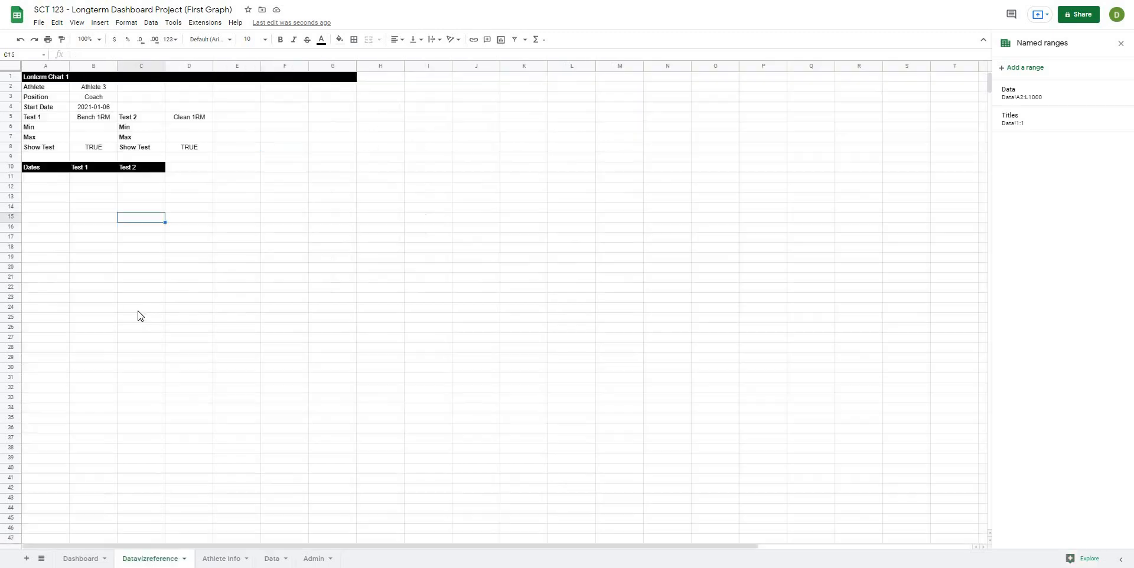
left_click(42, 180)
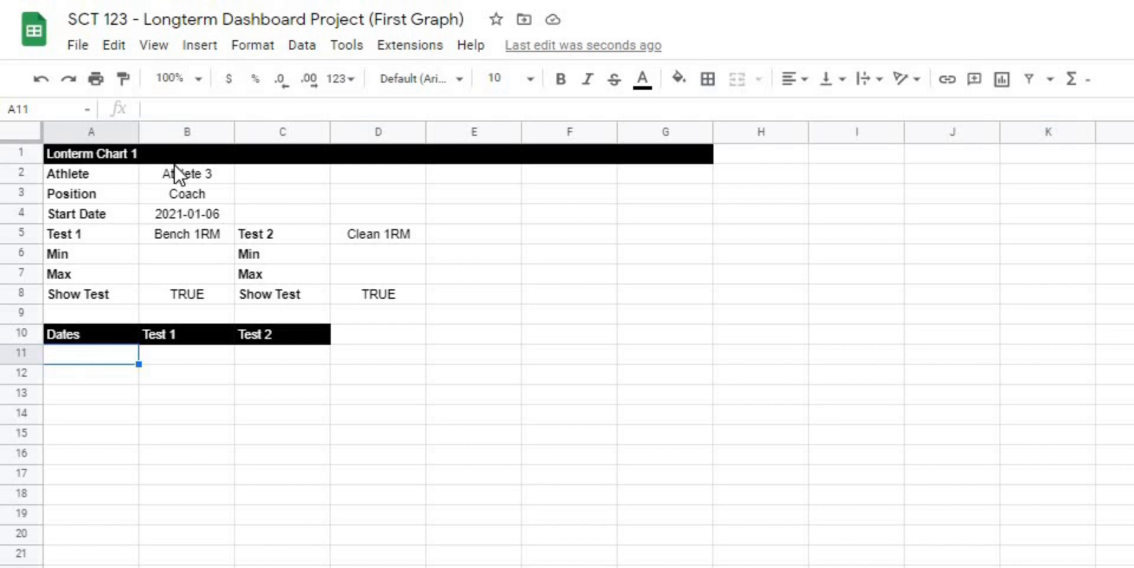
left_click(185, 106)
type("=filter(")
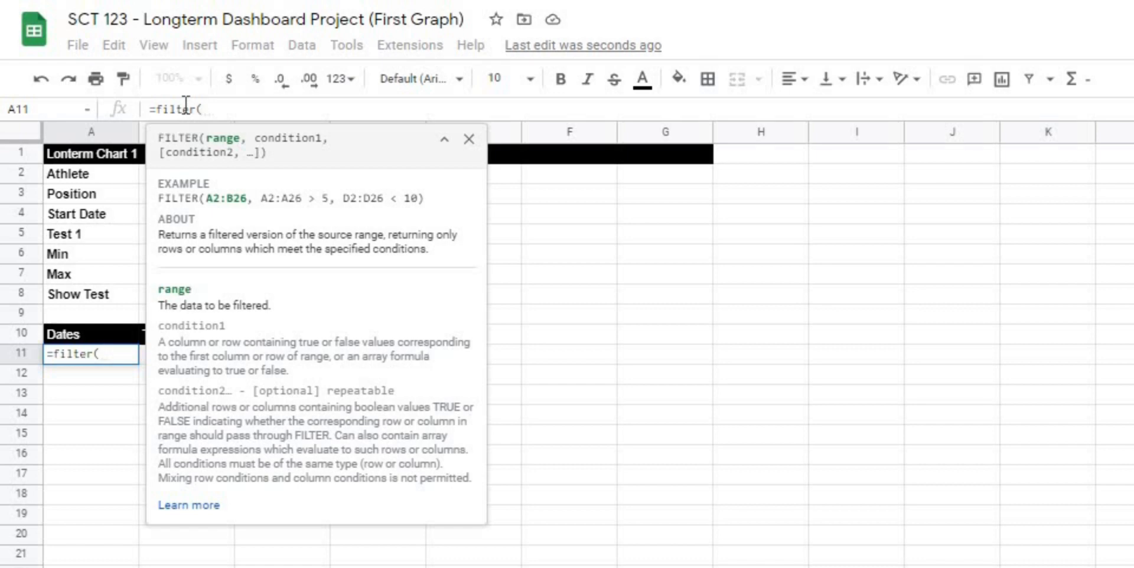
type("{")
type("index(")
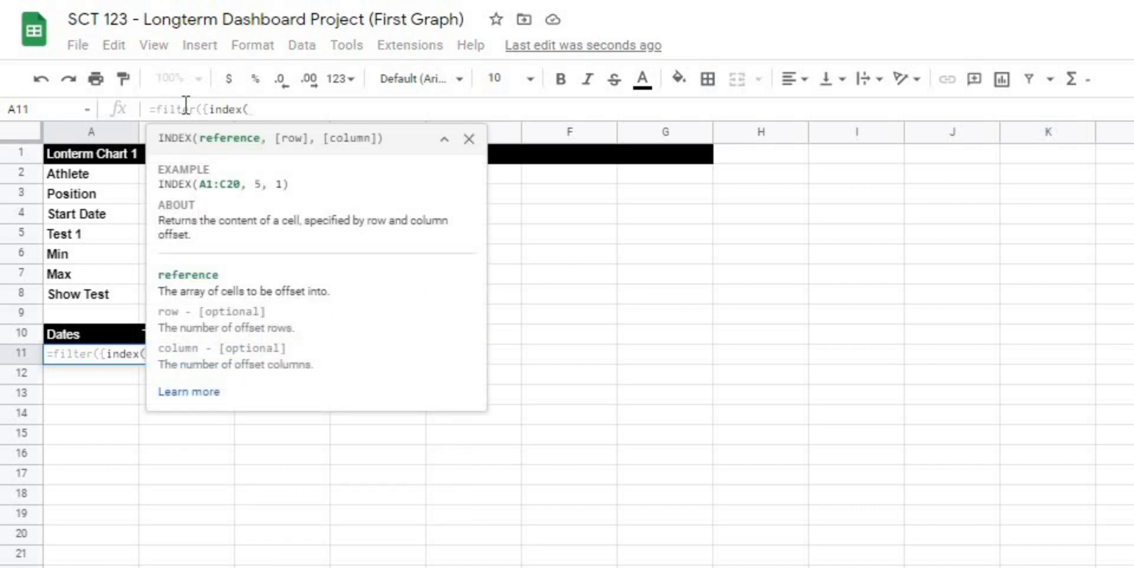
type("Data")
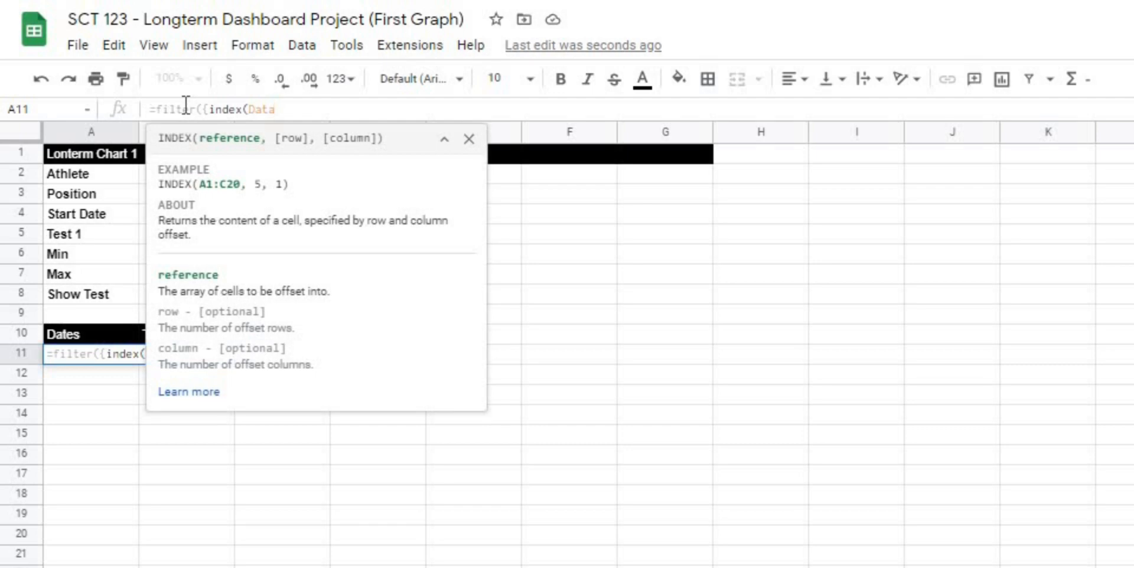
type(",")
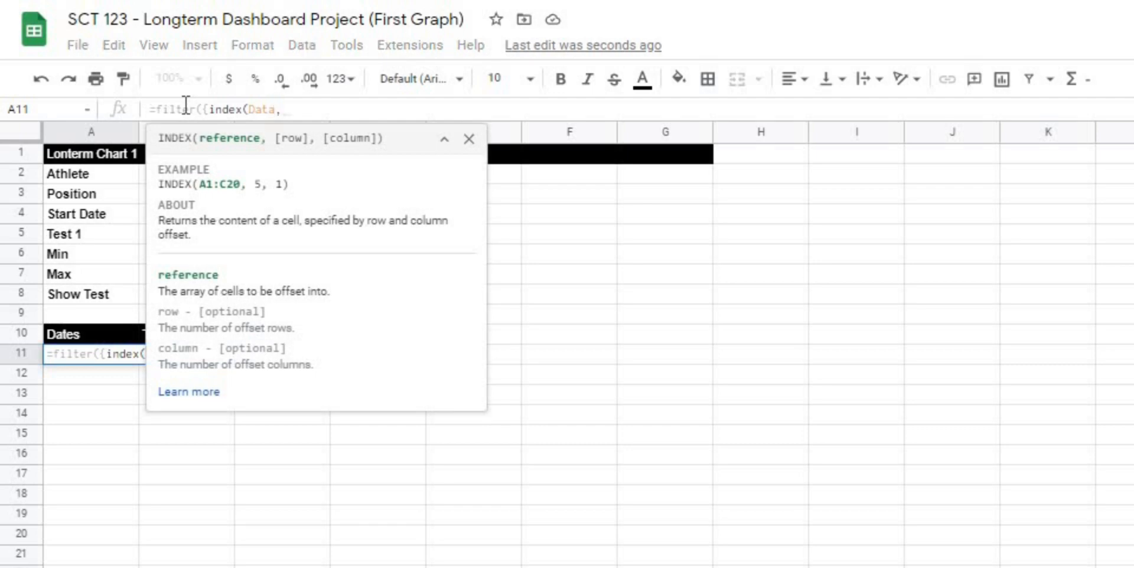
Complete the first index in A11 with a blank row argument and the column lookup match("Date", Titles,false)), and collapse the formula help
type(",match(")
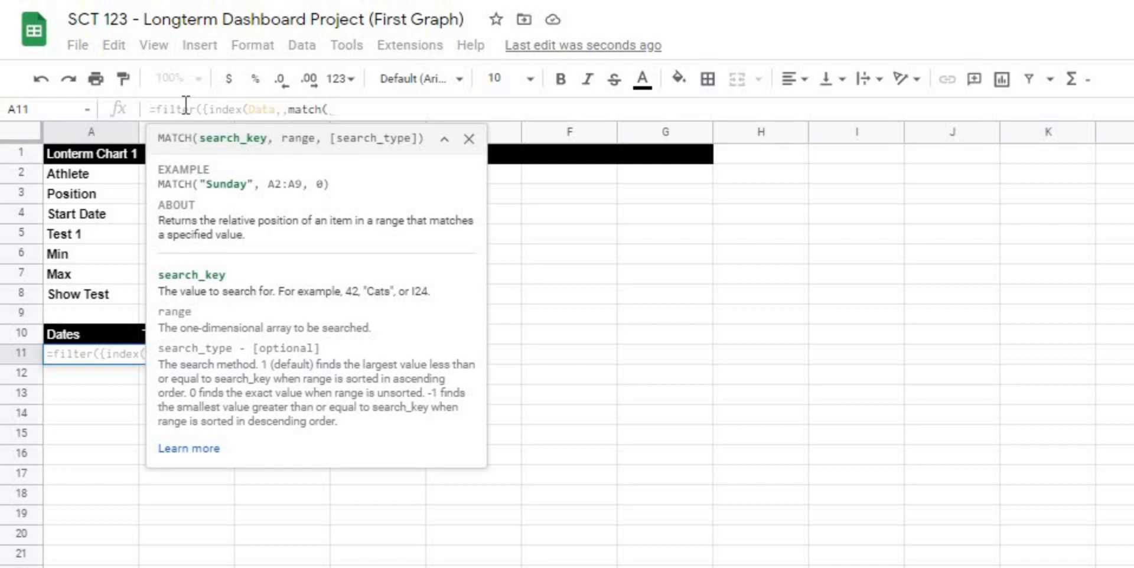
type("\"")
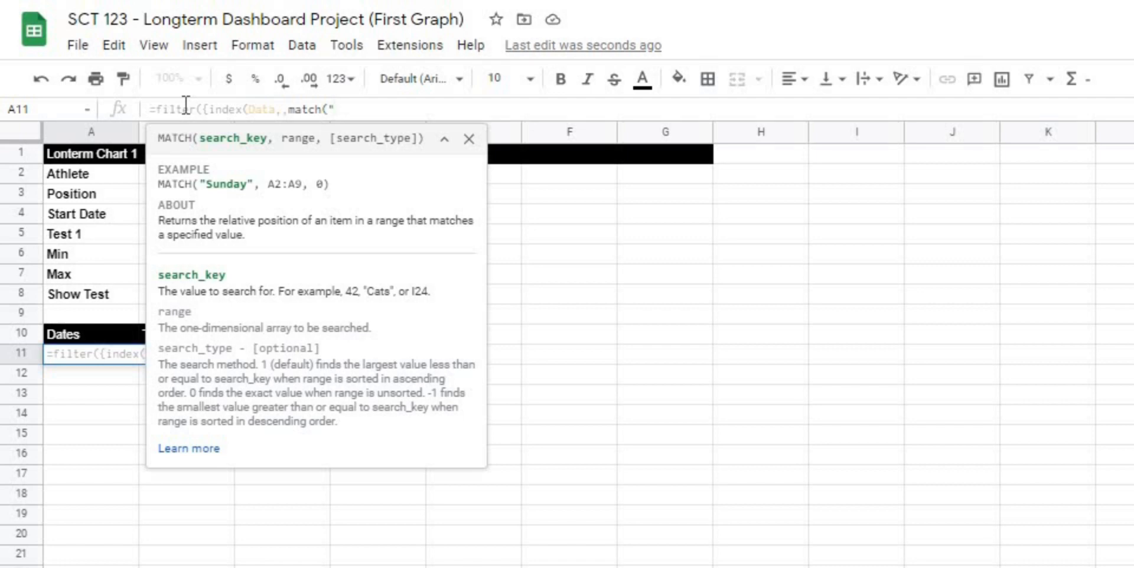
type("Date\", ")
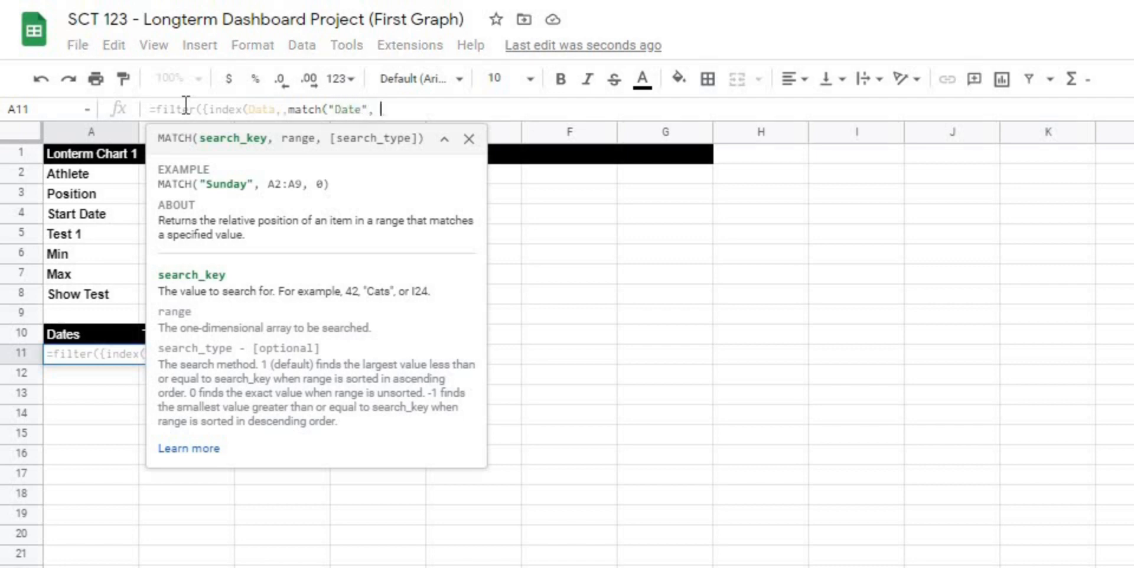
type("Titles")
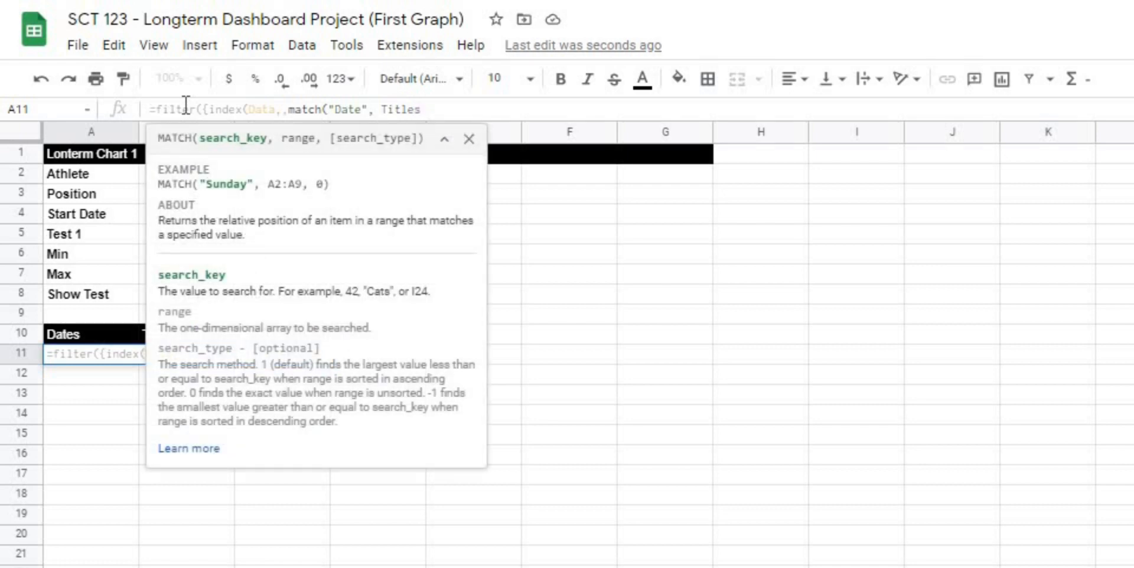
type(",")
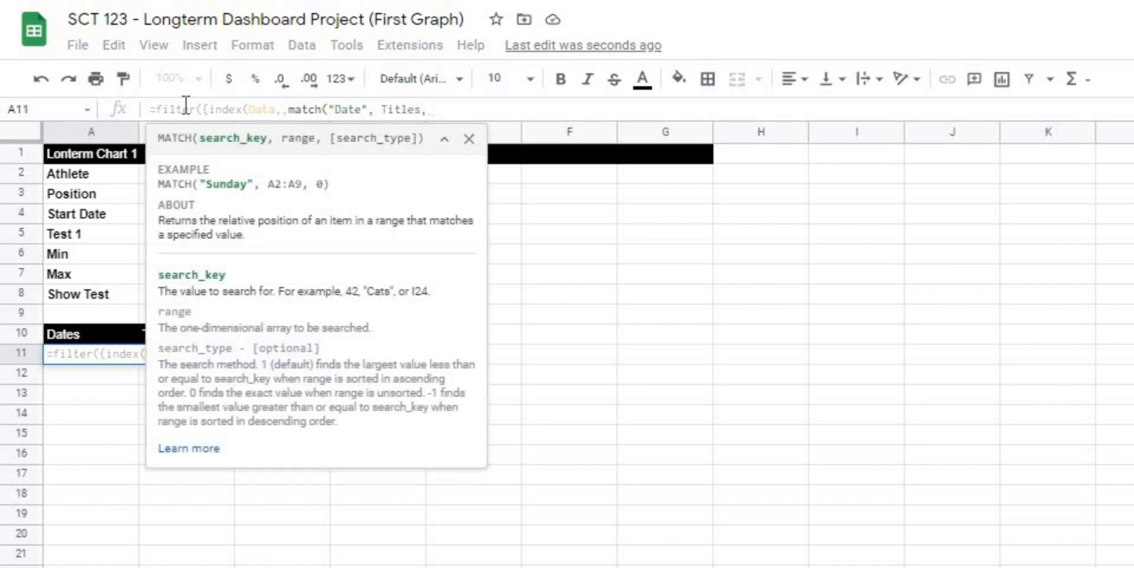
type("false")
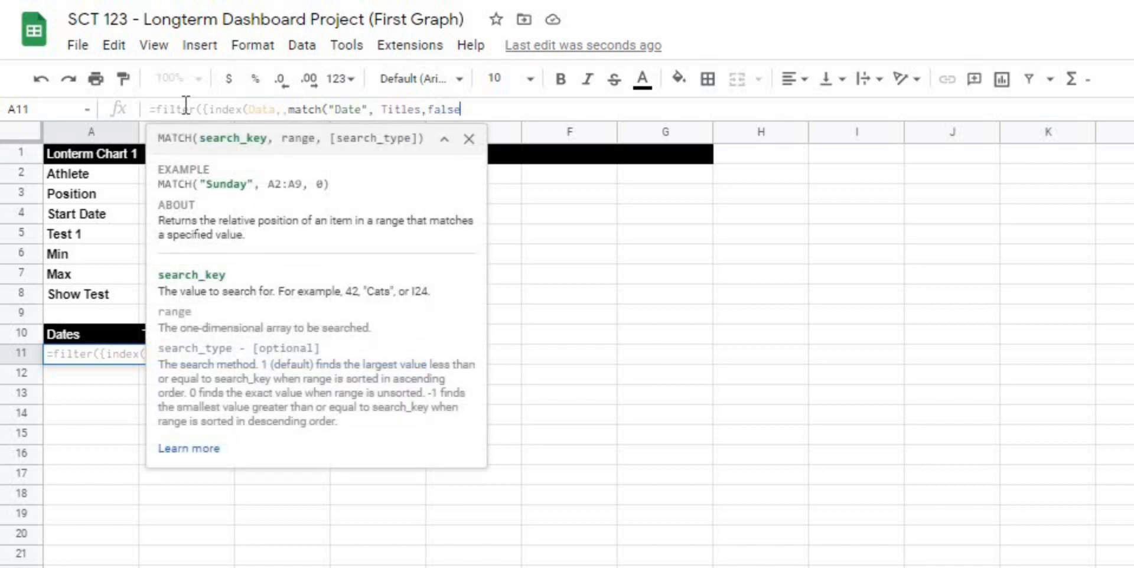
type("))")
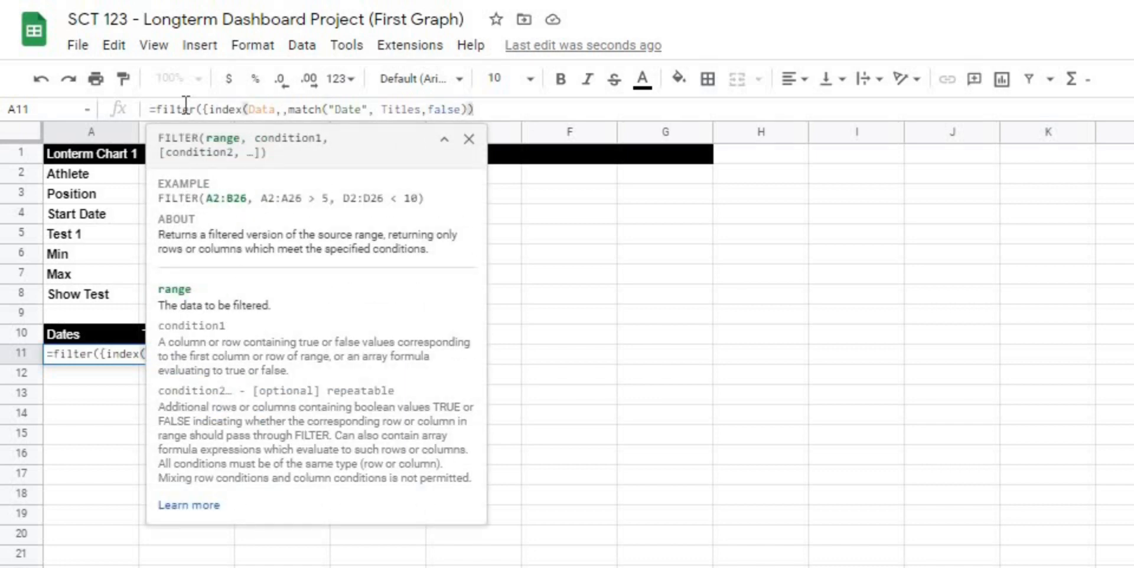
left_click(443, 138)
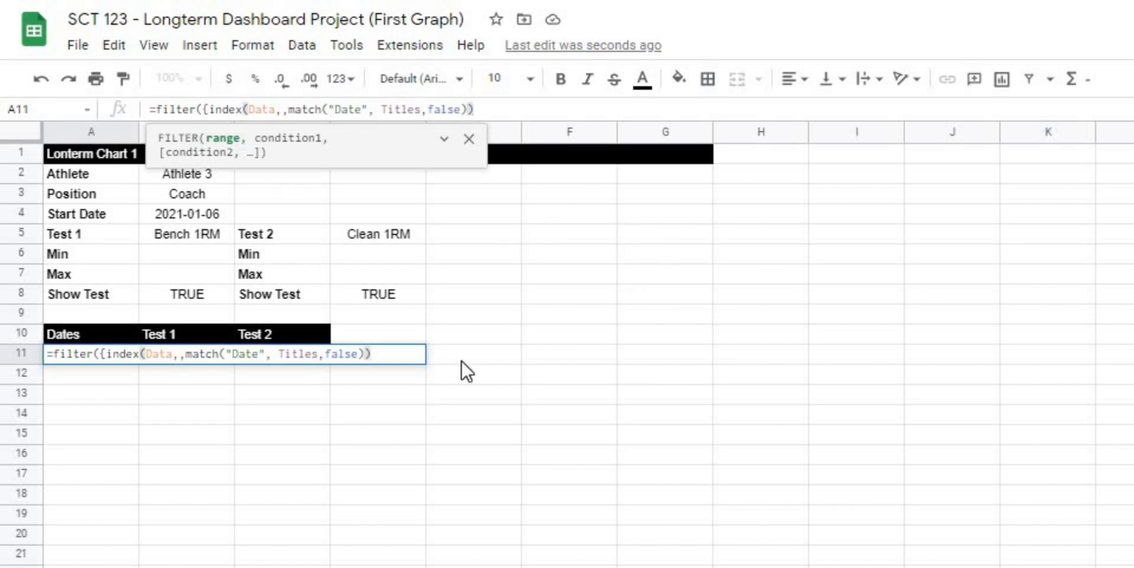
Tidy the date lookup to match("Date", Titles, false)), with a space before false and a comma after the closed index for a second array column
left_click(426, 109)
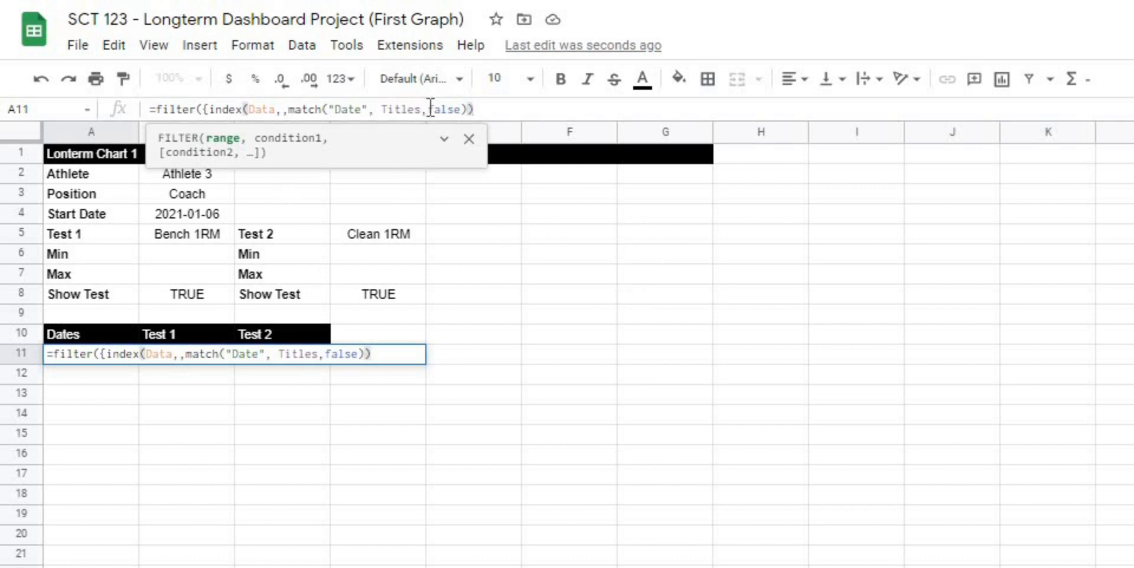
left_click(473, 107)
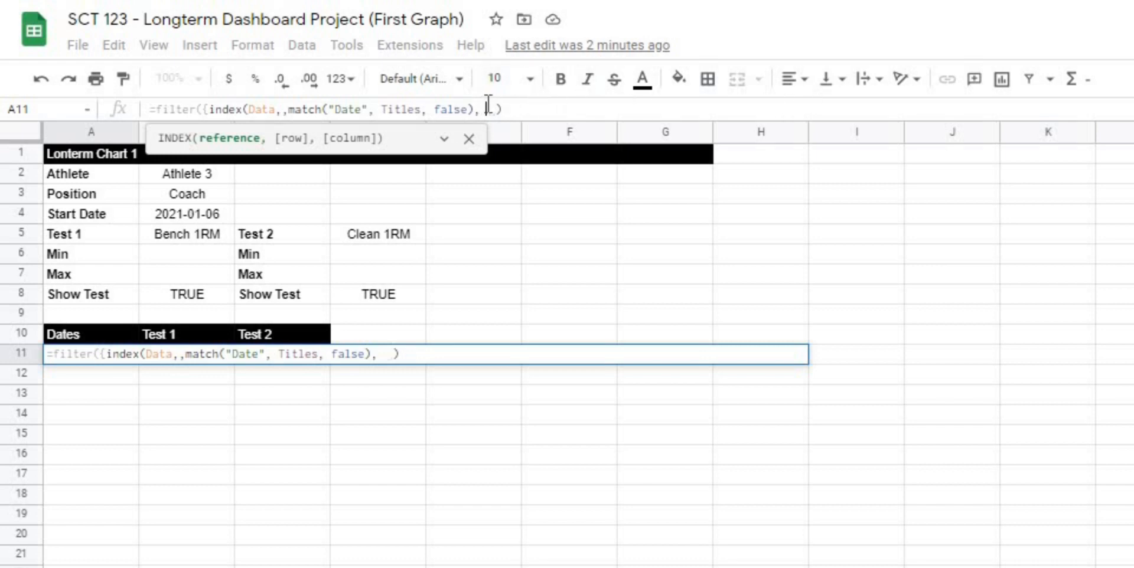
key("Left")
key("Left")
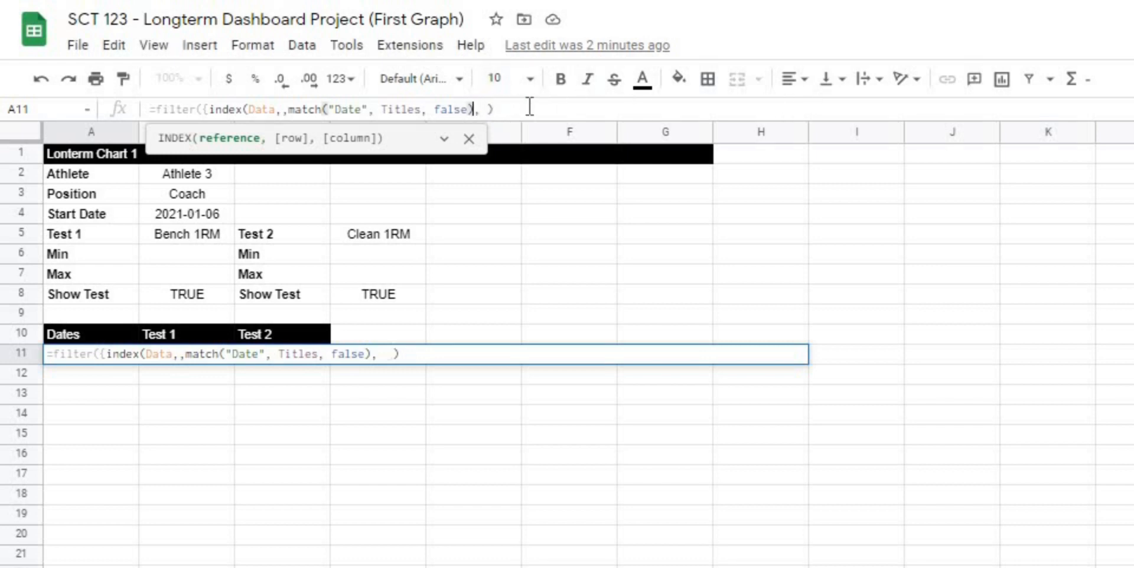
type(")")
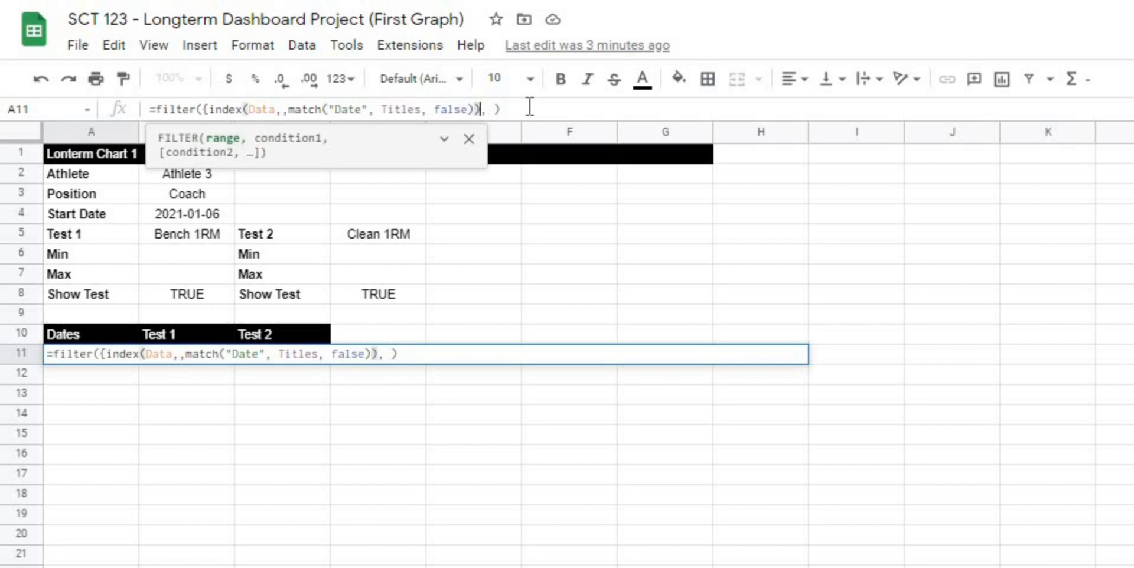
key("Right")
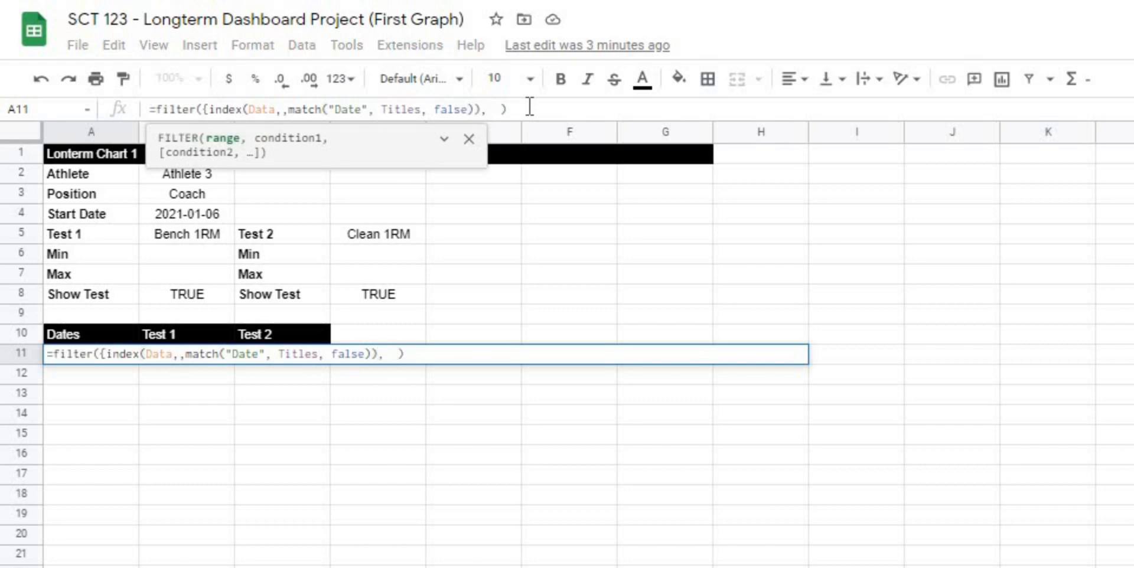
Add index(Data,, match(B5, Titles, false)) as the array's second column, referencing the Test 1 selection, and close the array with a curly brace
type("index(")
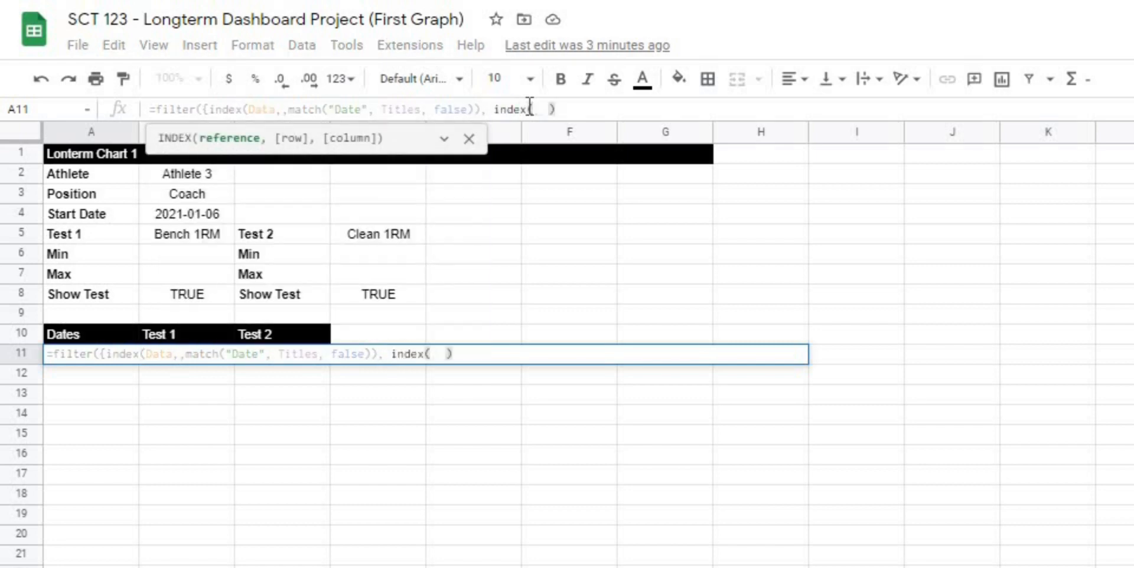
type("Data,")
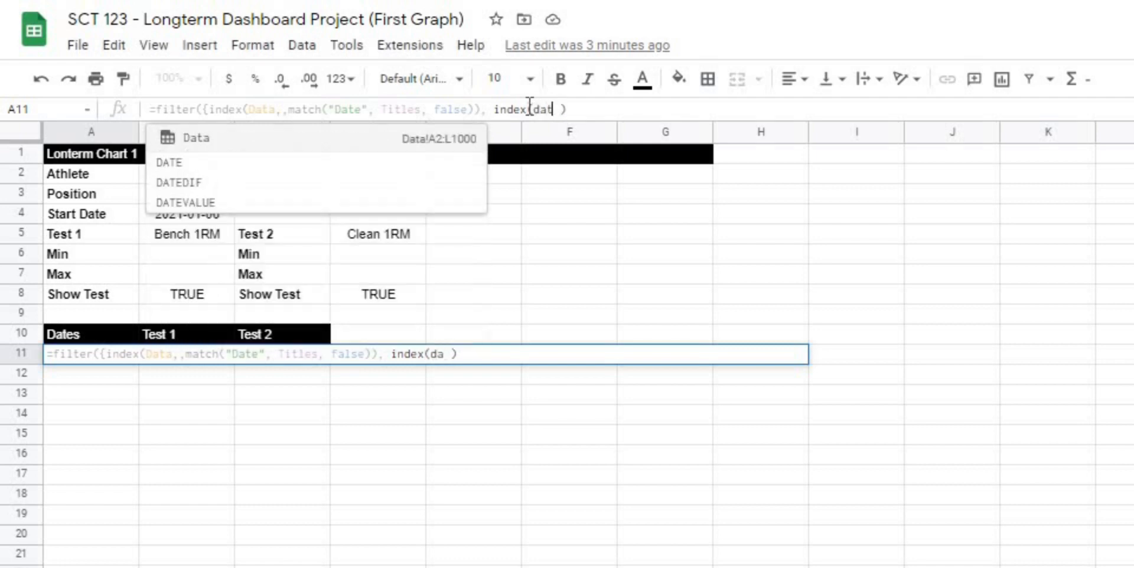
type(", match")
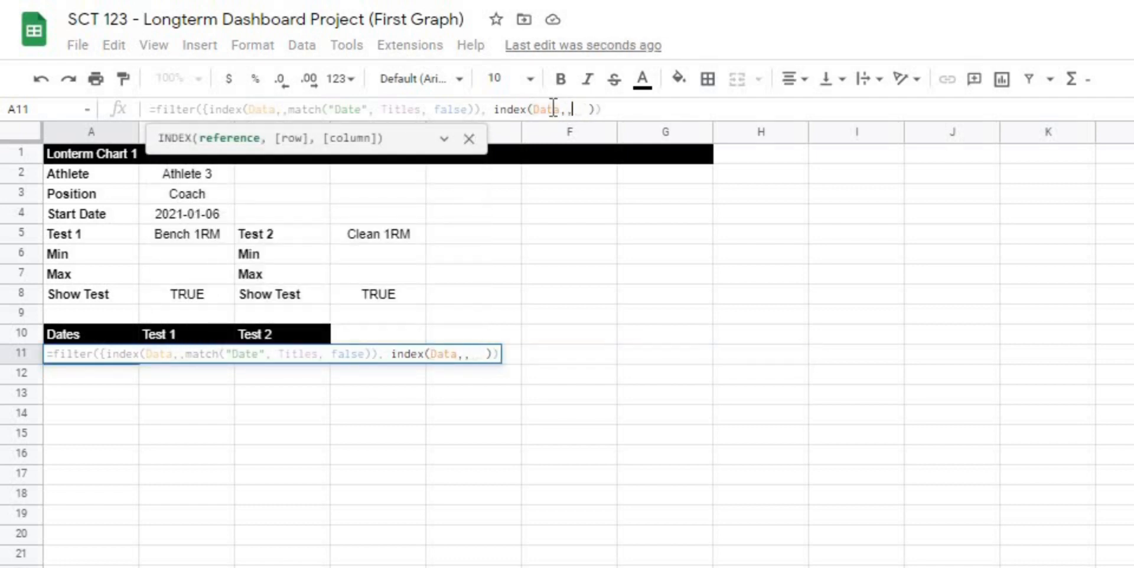
type("(")
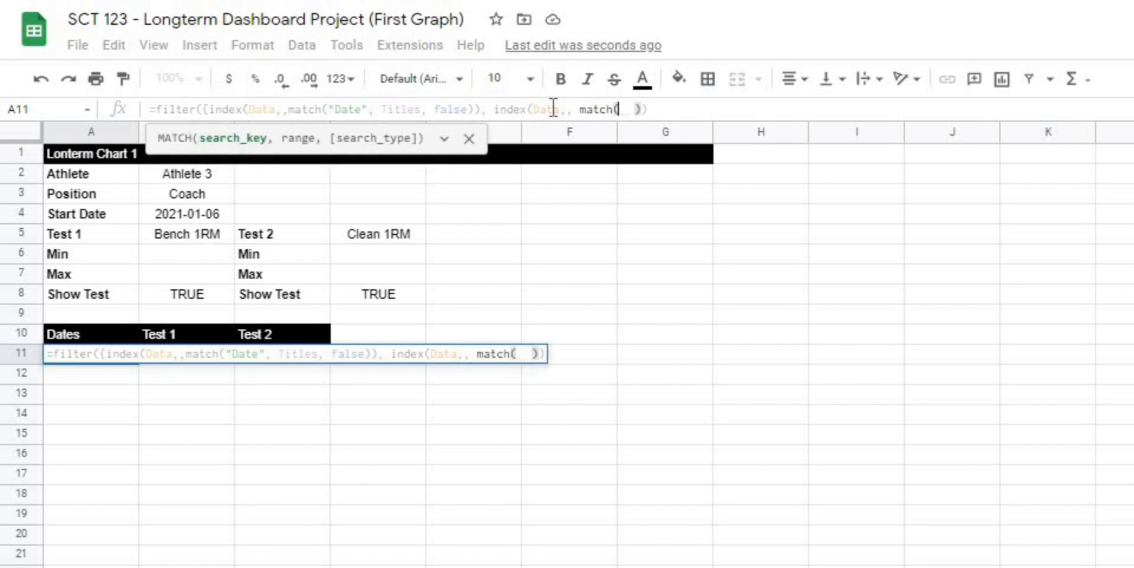
left_click(188, 242)
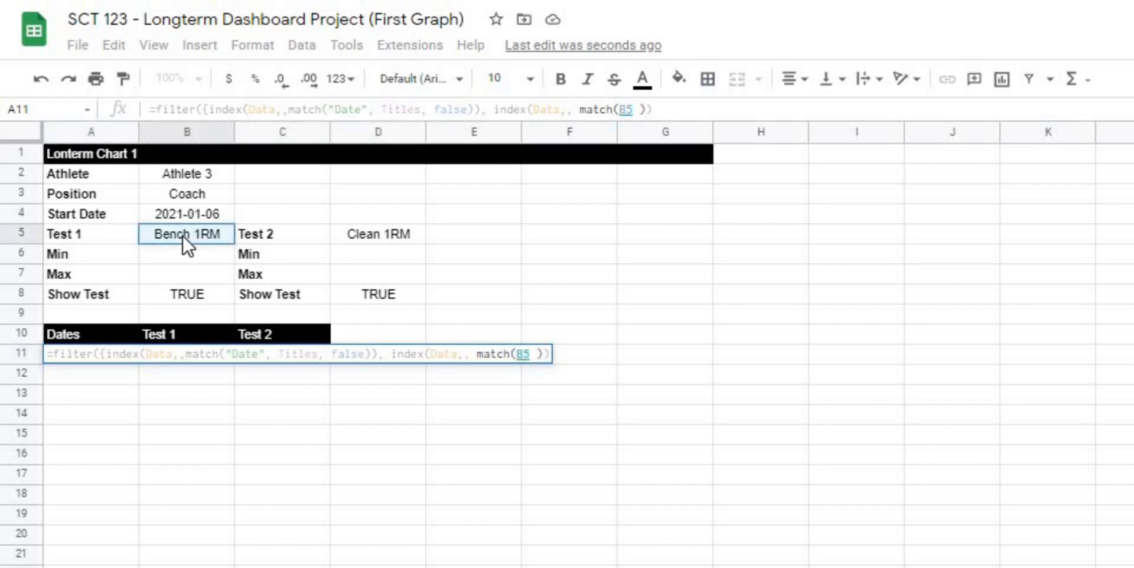
type(", ")
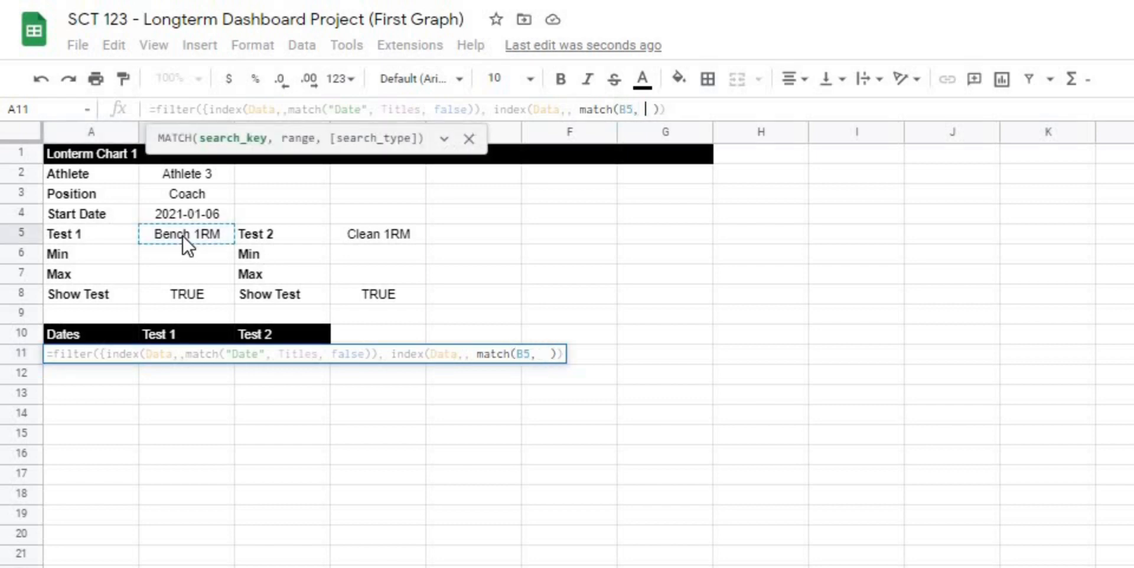
type("Titles, fa")
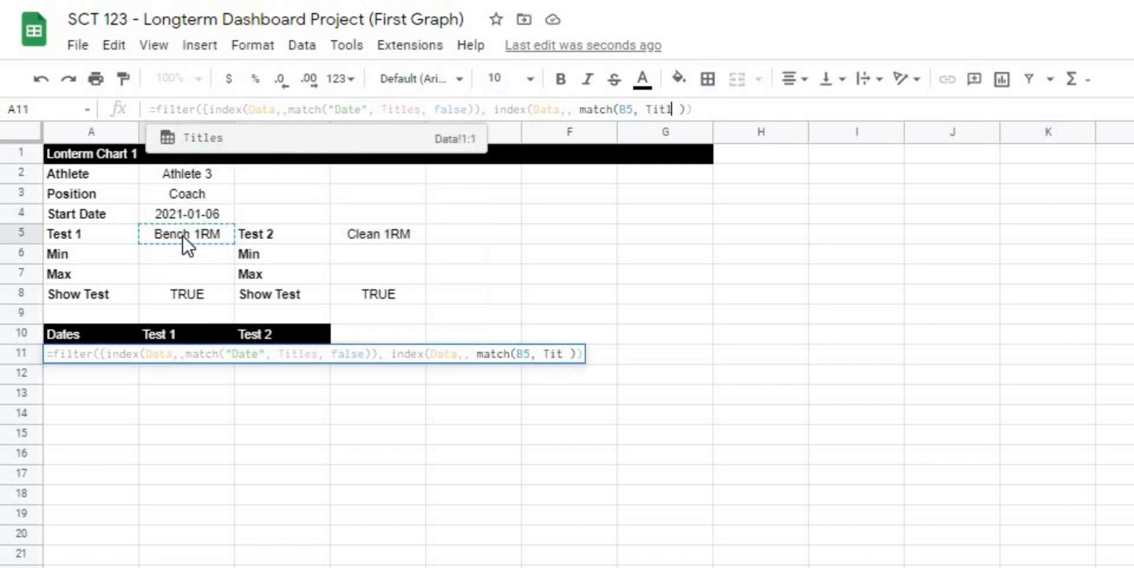
type("lse)")
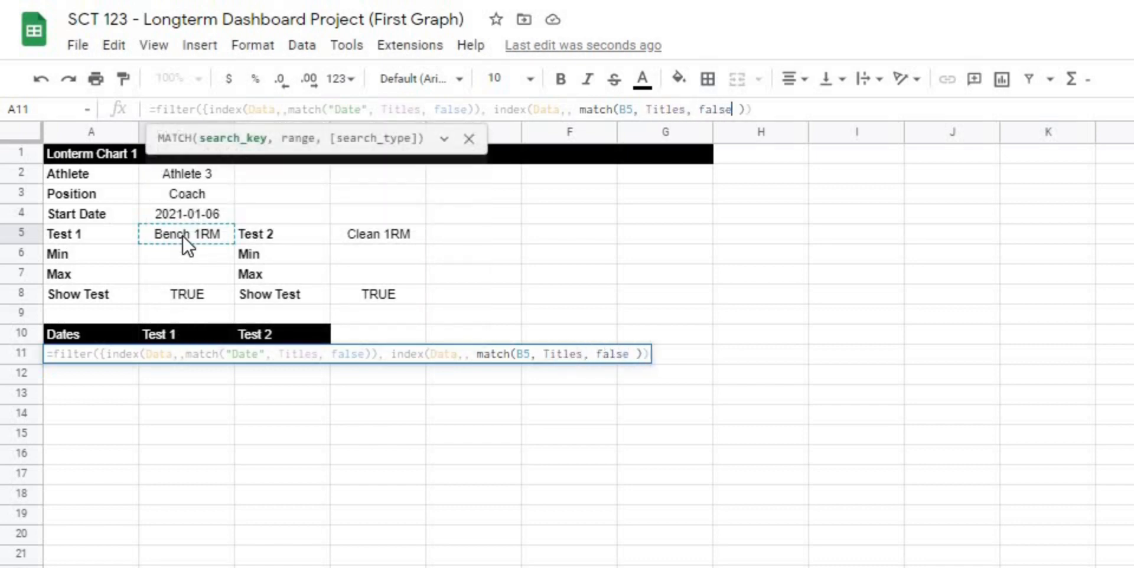
type(")")
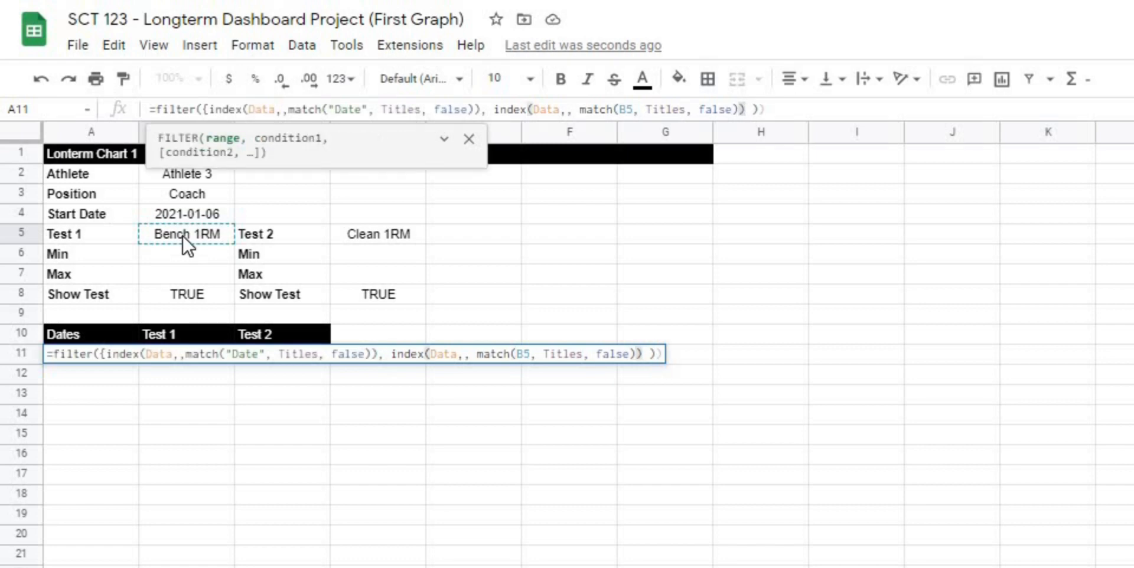
type("}")
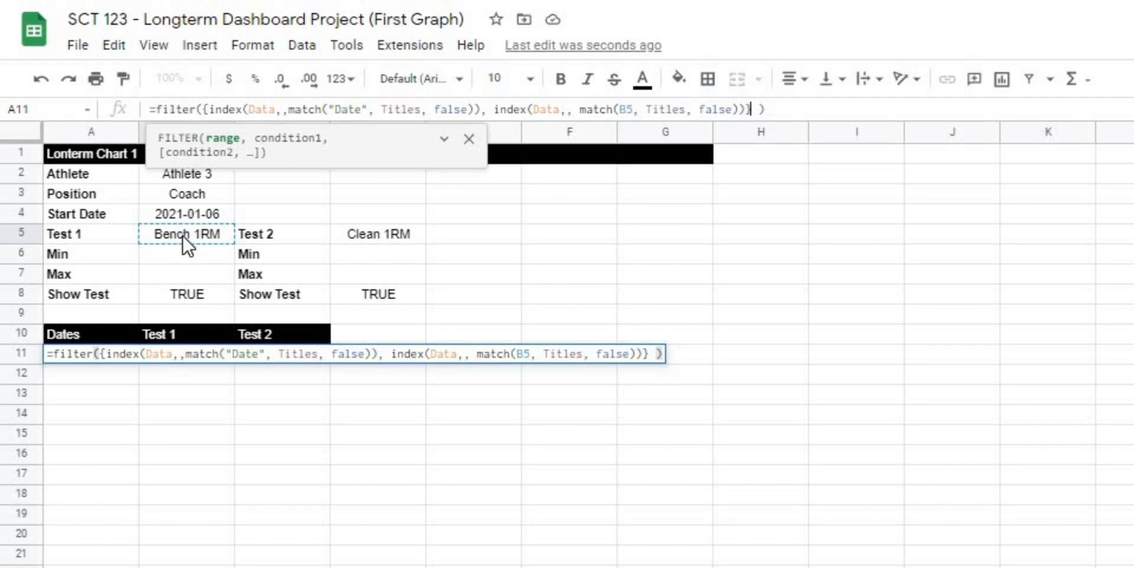
Add the filter condition index(Data,,match("Date", Titles, false)) >=B4 to keep only dates from the Start Date onward
type(",")
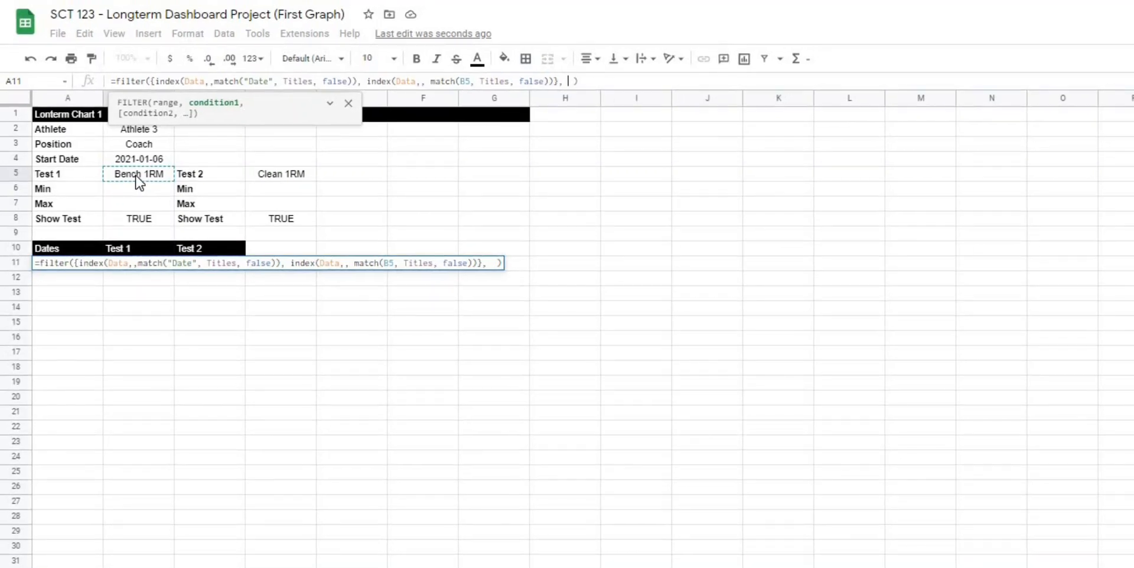
type("index( ")
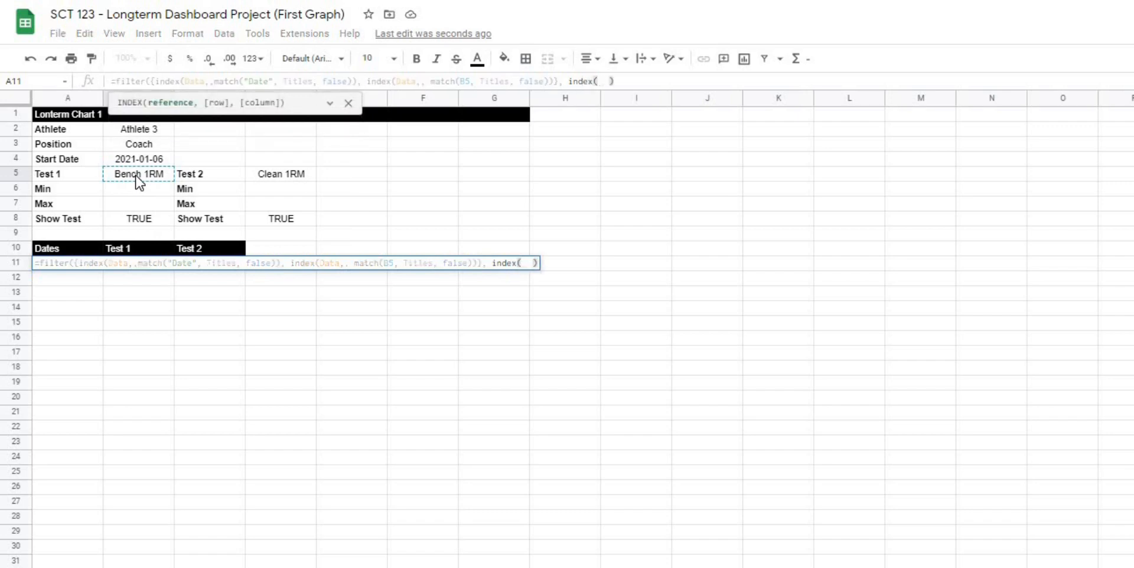
type("Data,,")
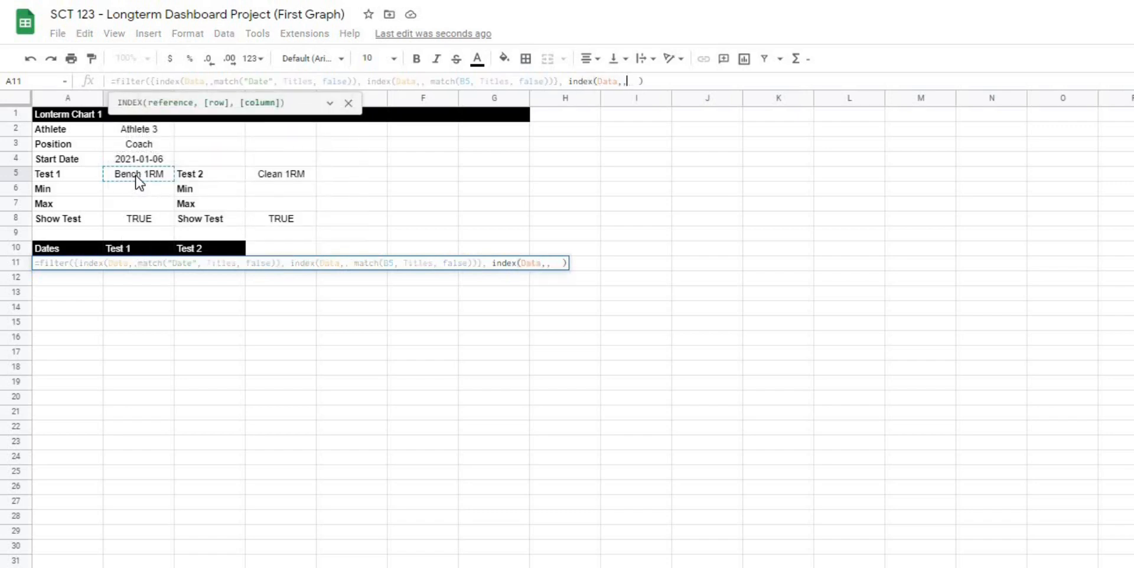
type("match")
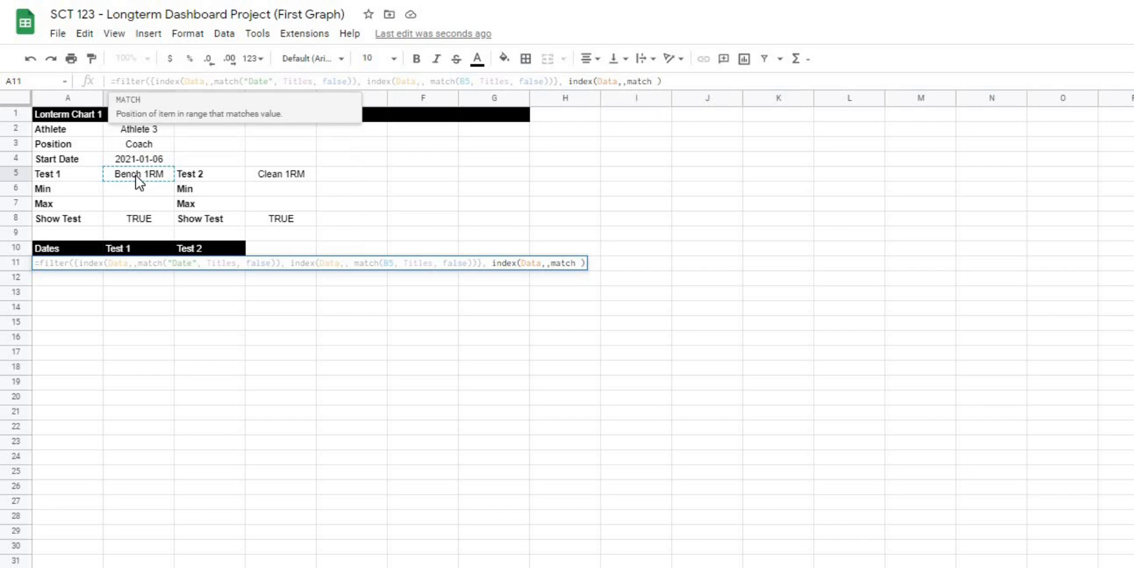
type("(\"Date")
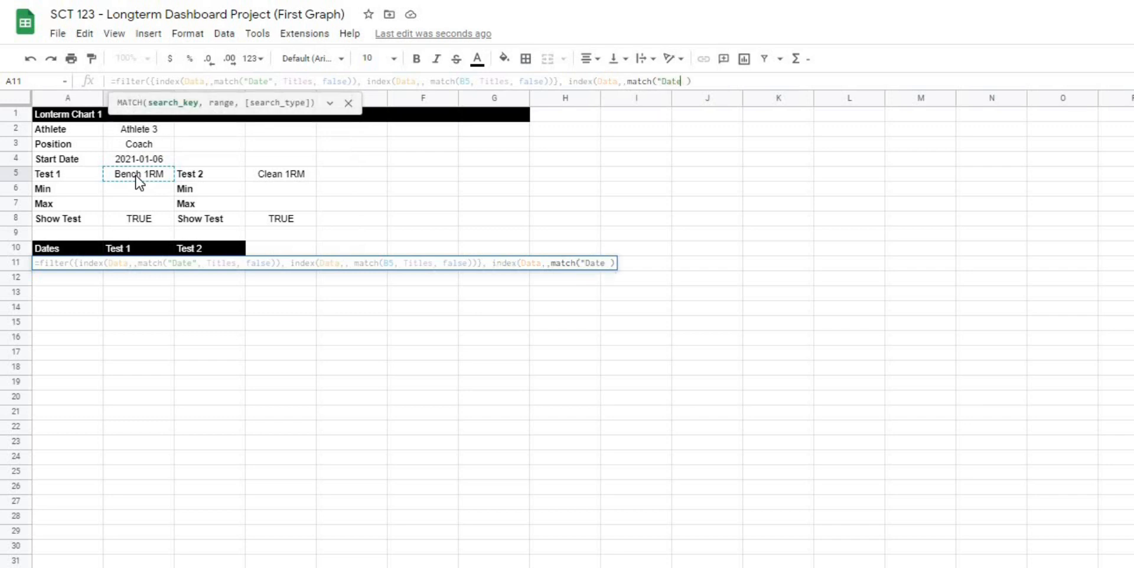
type("\", ")
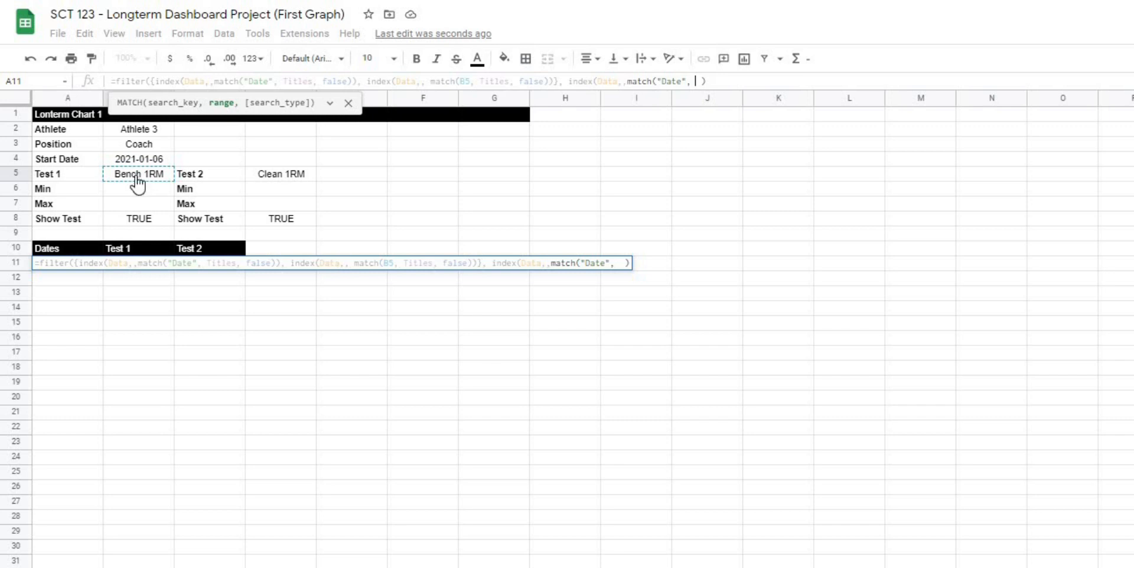
type("Titles")
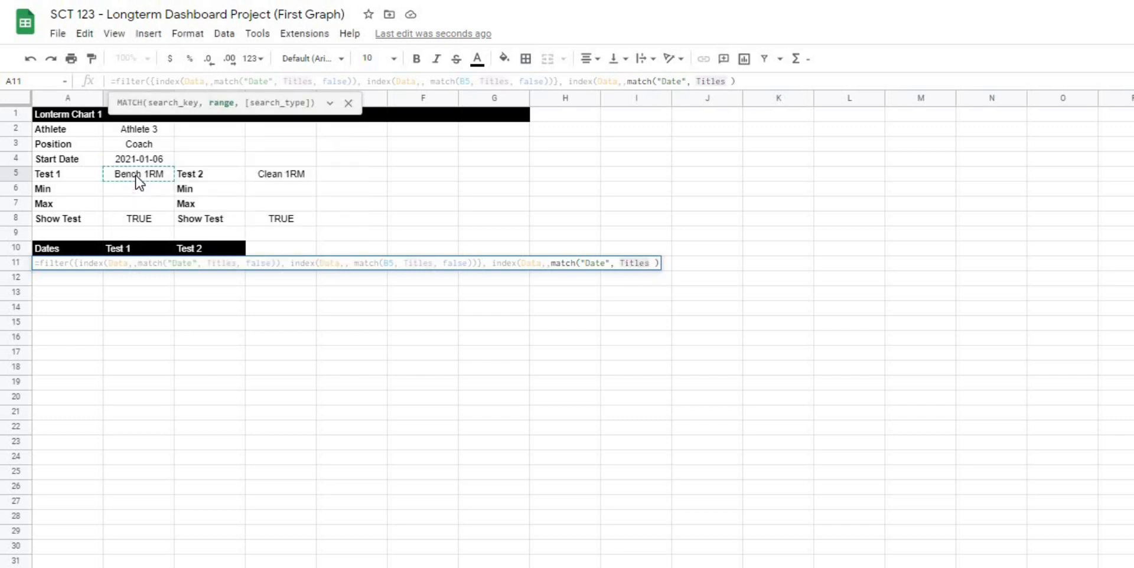
type(", fal")
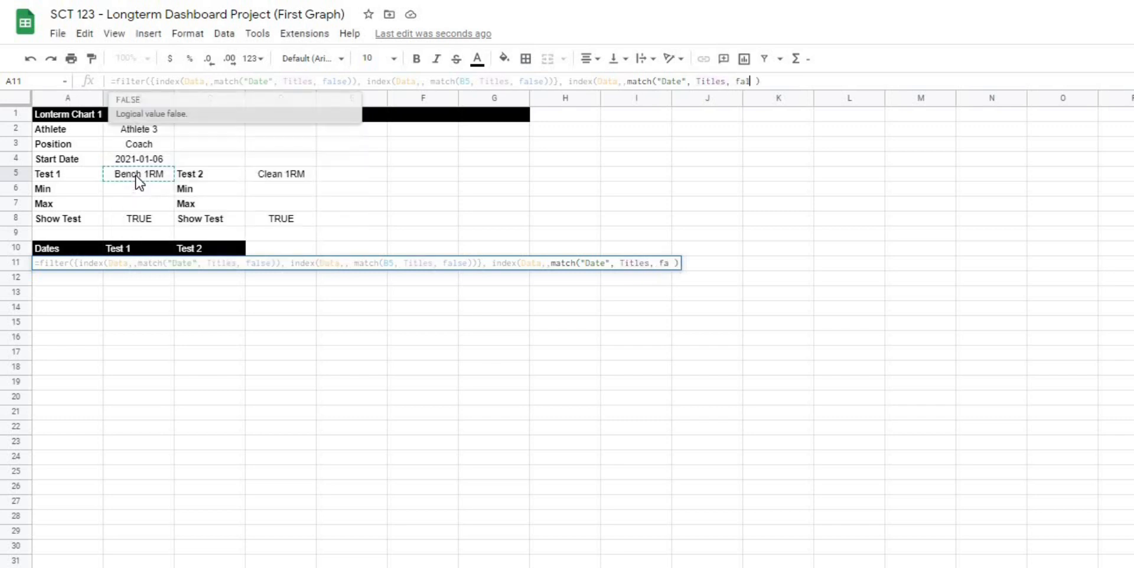
type("se)")
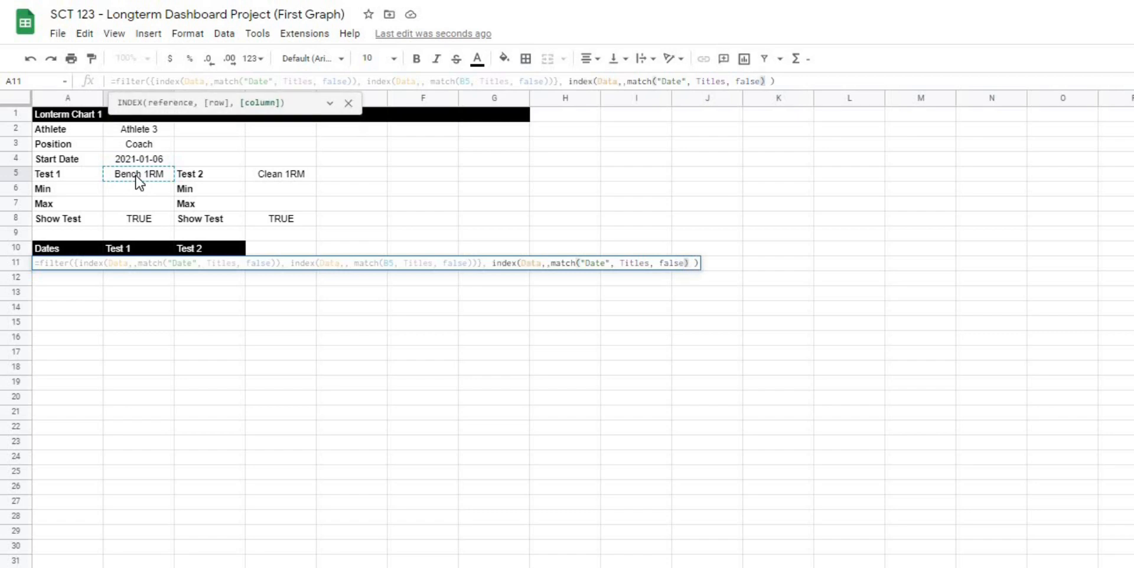
type(")")
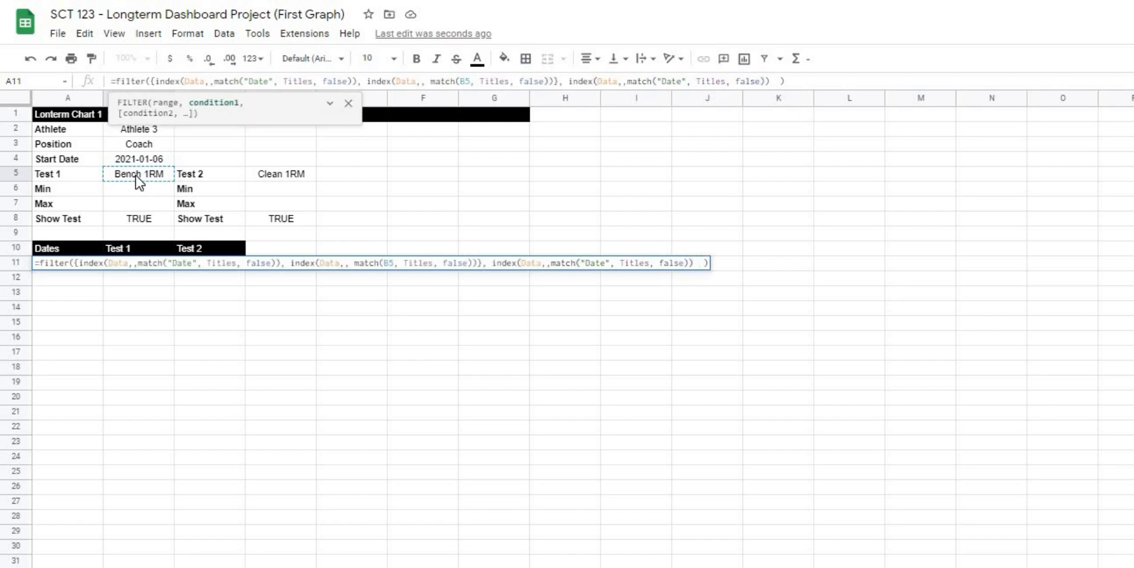
type(" >=")
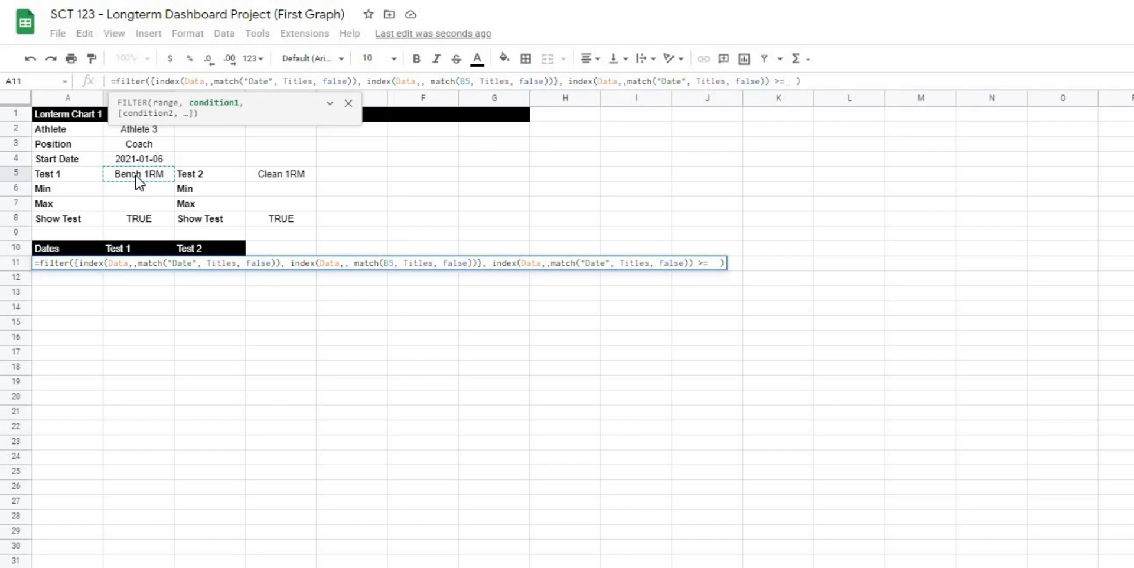
left_click(153, 162)
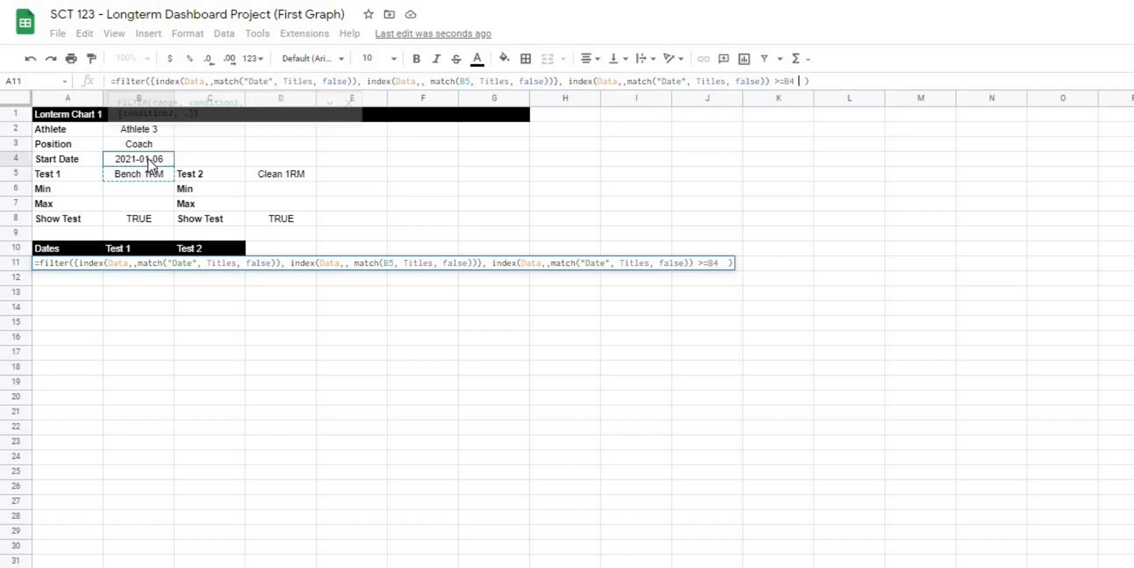
Tidy the spacing around the >= B4 comparison in the A11 filter formula, apply it and check the filtered dates and Test 1 results
left_click(784, 80)
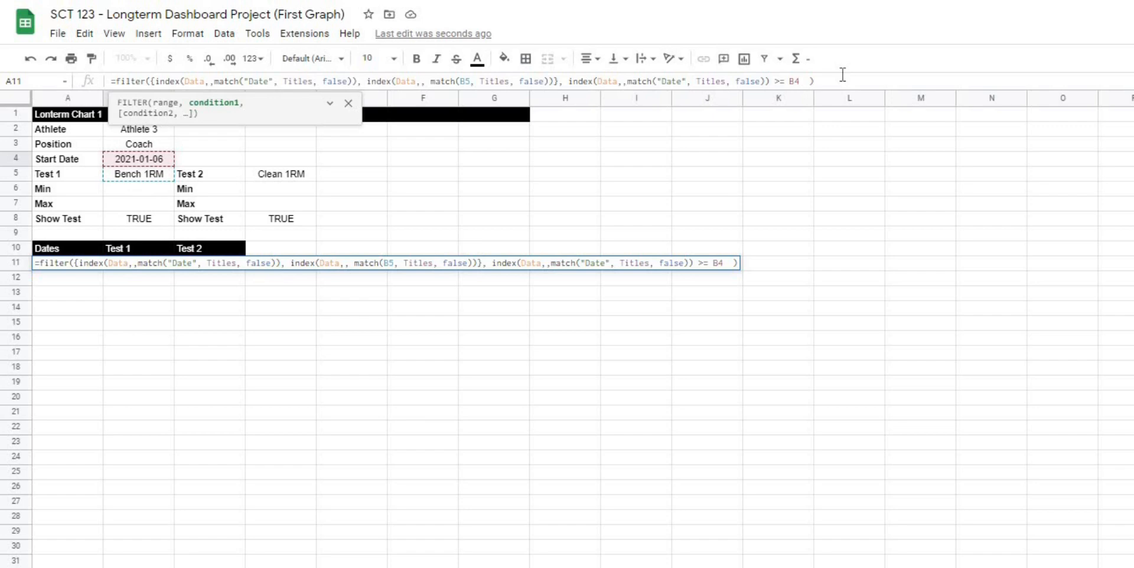
key("BackSpace")
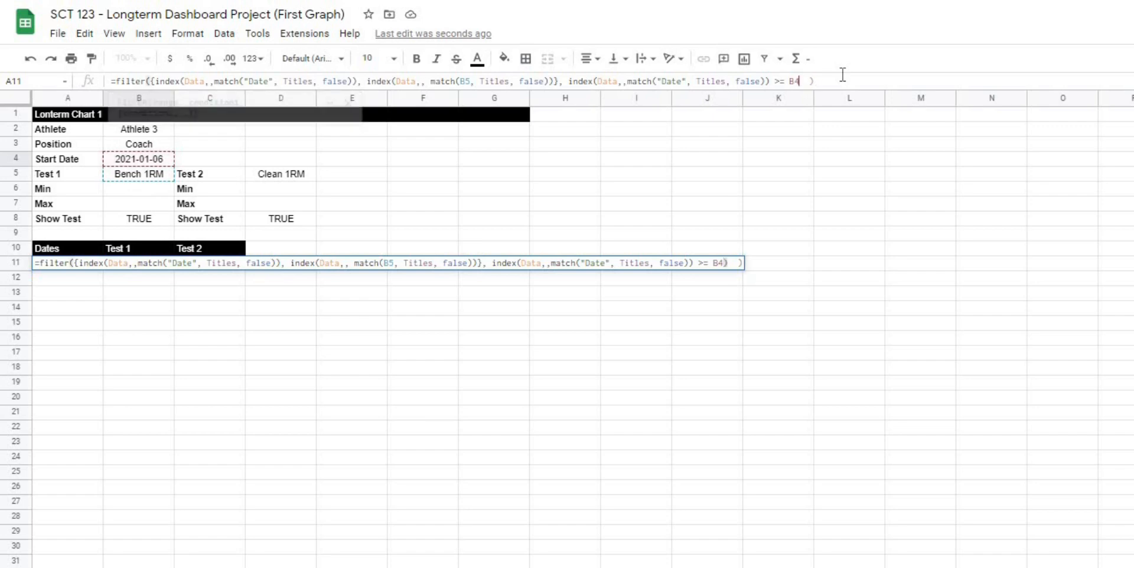
key("Right")
key("BackSpace")
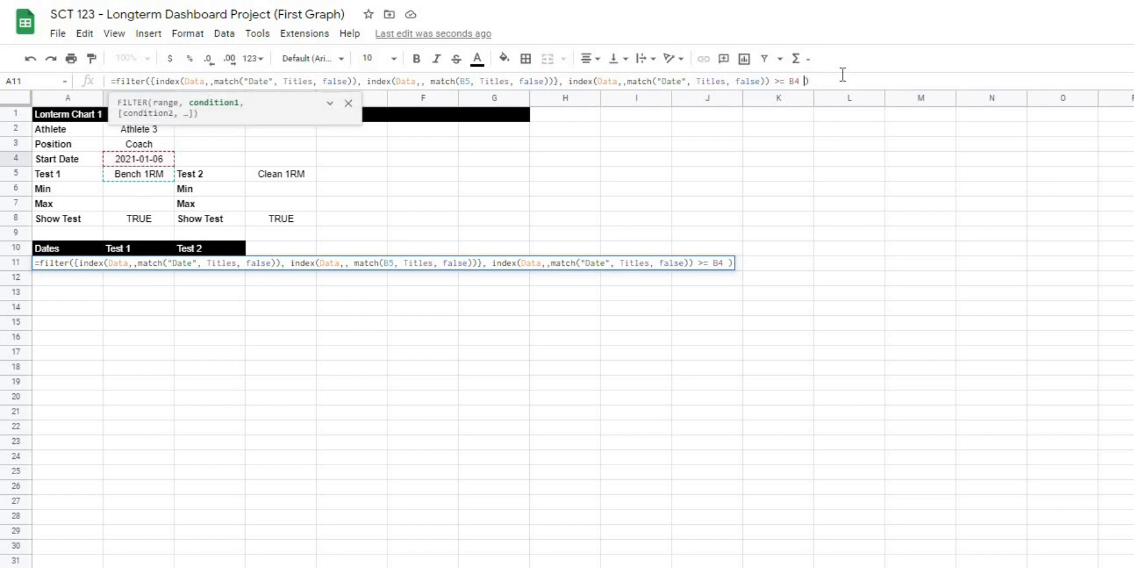
key("Return")
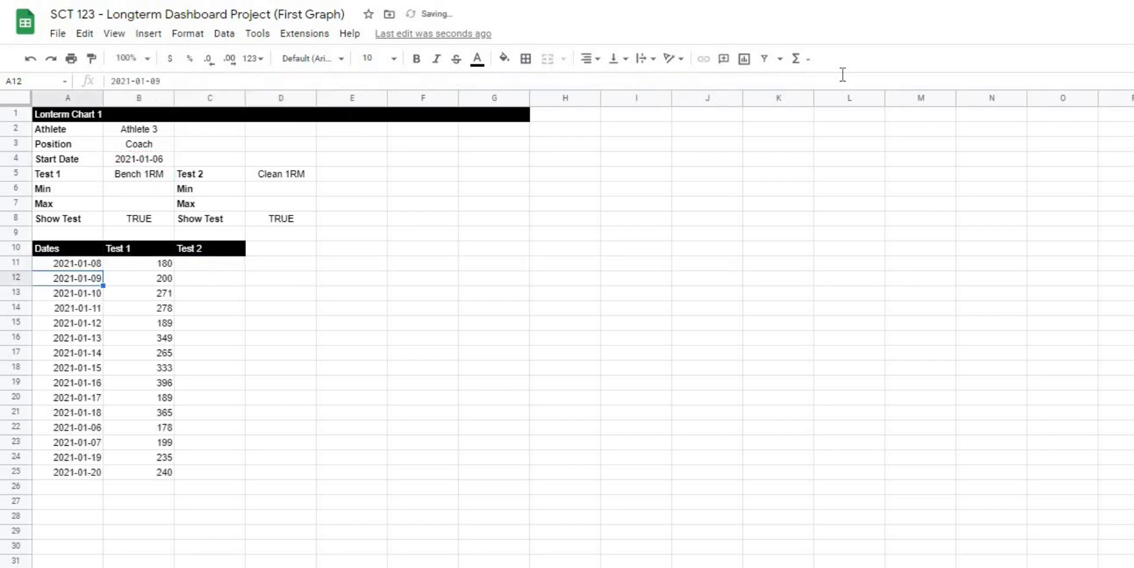
left_click(243, 357)
left_click(89, 268)
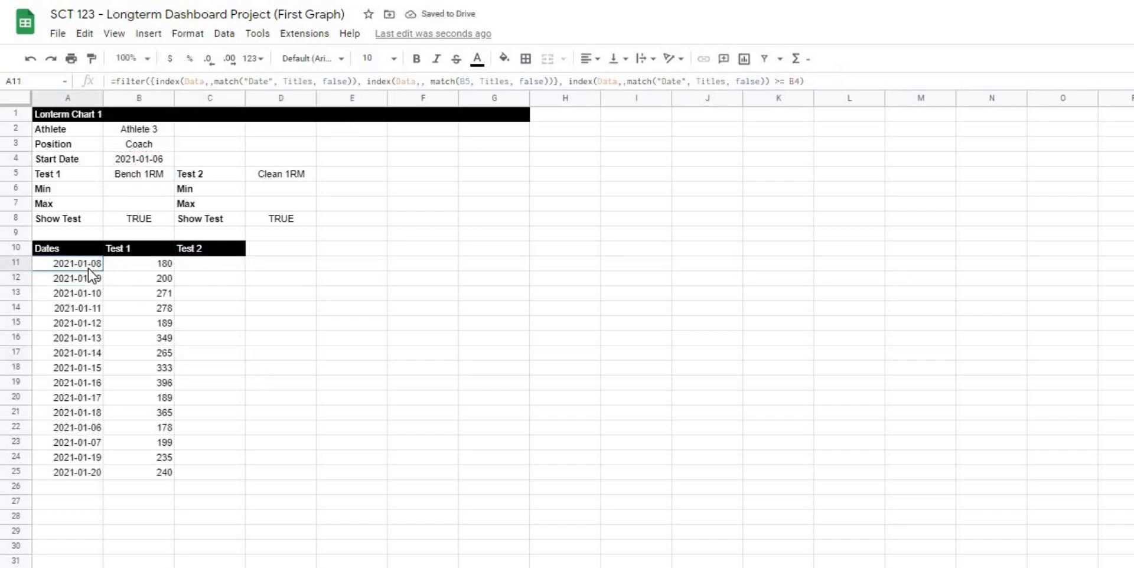
left_click_drag(89, 272, 159, 476)
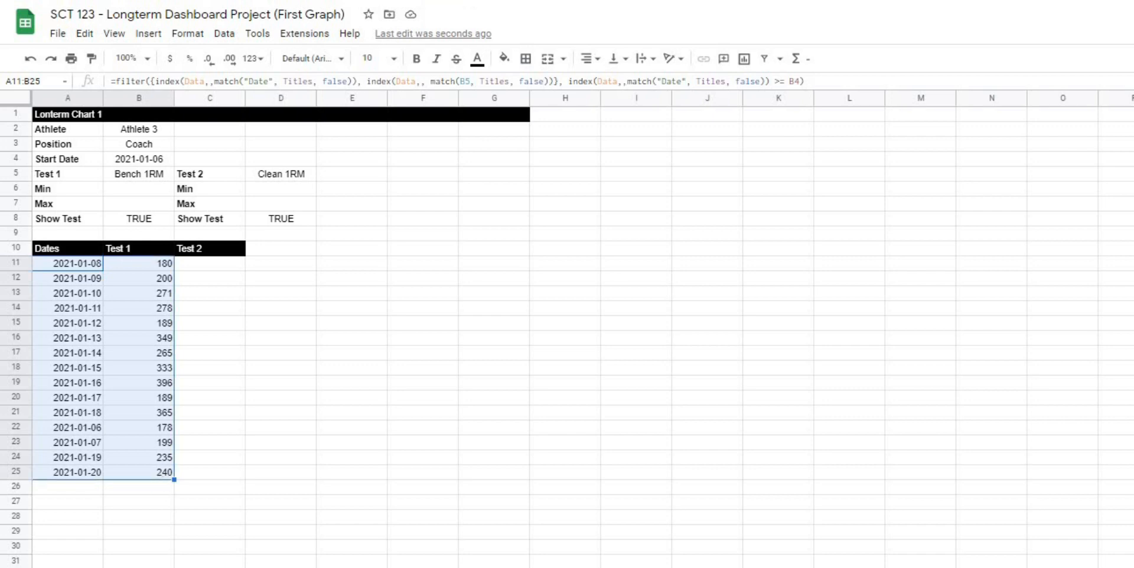
Set the dashboard's Longterm Chart 1 start date to 2021-01-11 and check the filtered rows on the reference sheet
key("ctrl+shift+Page_Up")
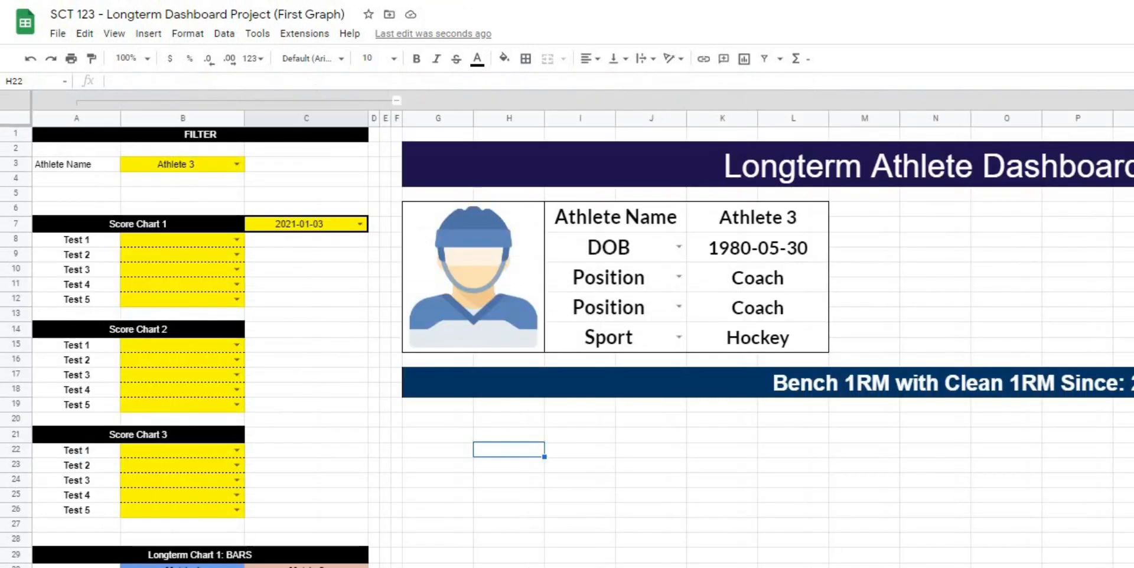
left_click(359, 567)
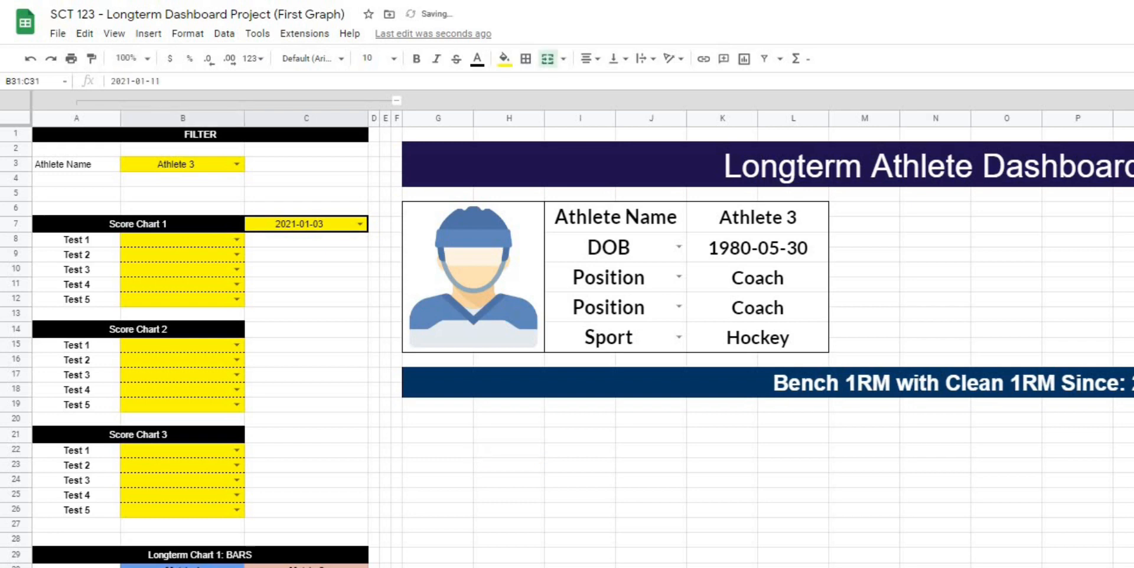
key("ctrl+shift+Page_Down")
left_click(192, 343)
left_click_drag(74, 263, 165, 399)
left_click(322, 418)
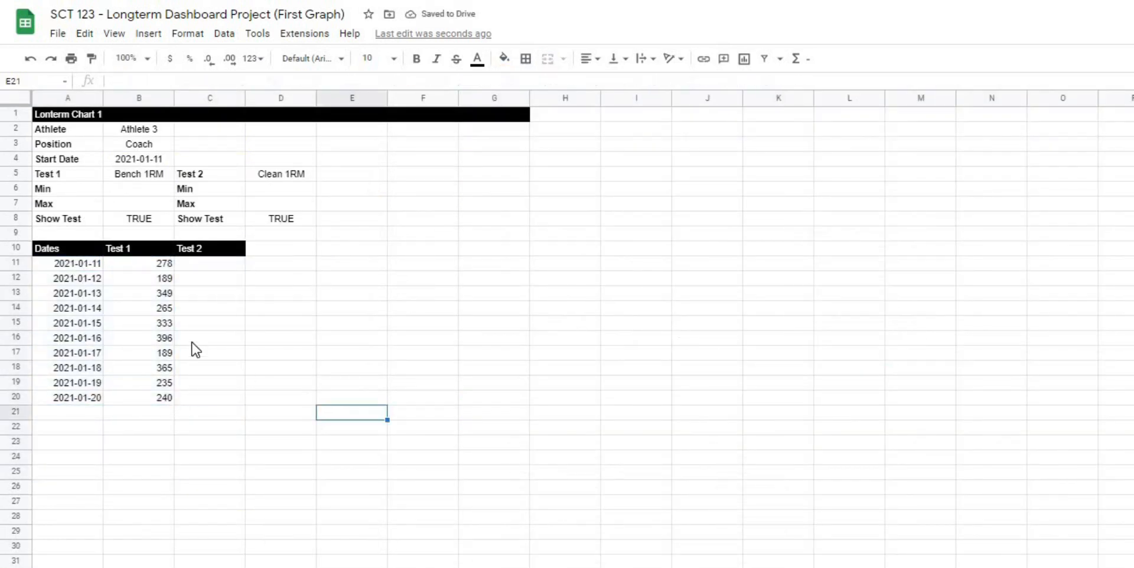
left_click(337, 282)
left_click_drag(60, 265, 215, 402)
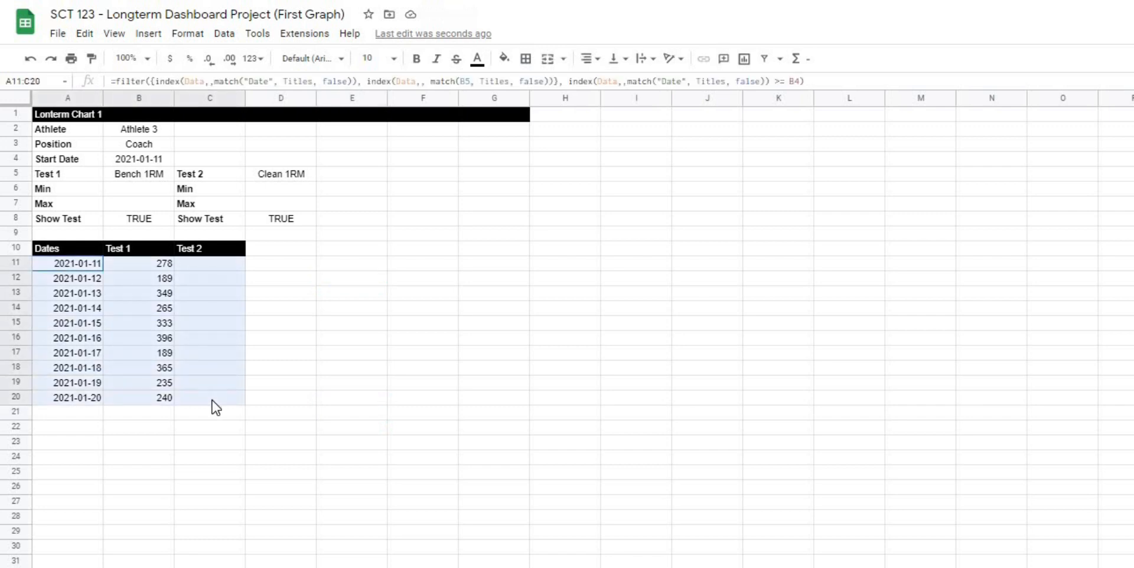
left_click(192, 412)
Add a second filter condition to A11 that looks up the athlete column with index(Data,, match("Athlete Name", Titles, False)
left_click(73, 265)
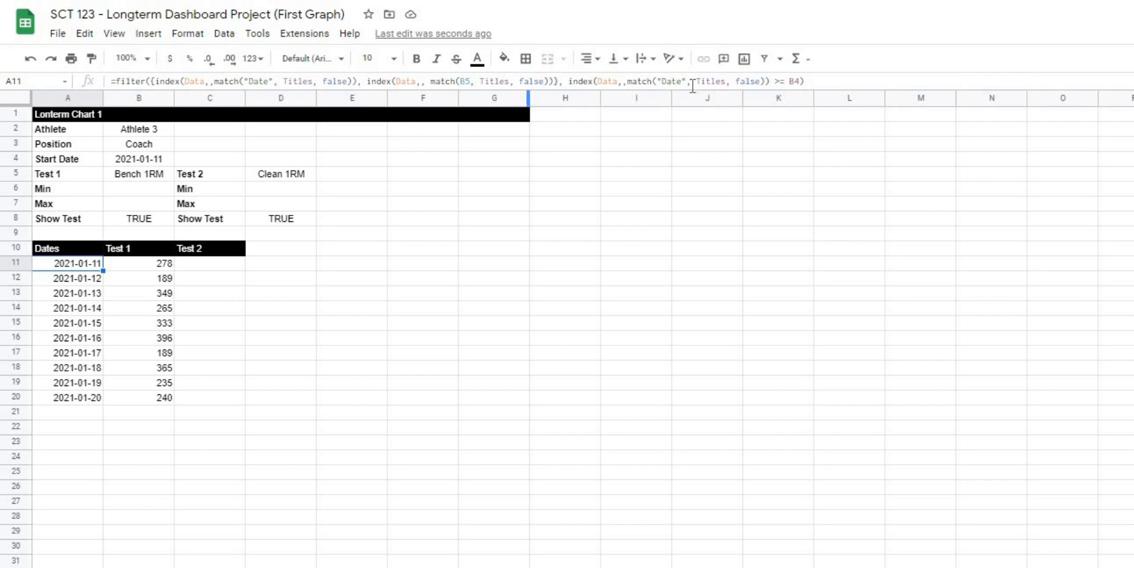
left_click(803, 81)
type(", ")
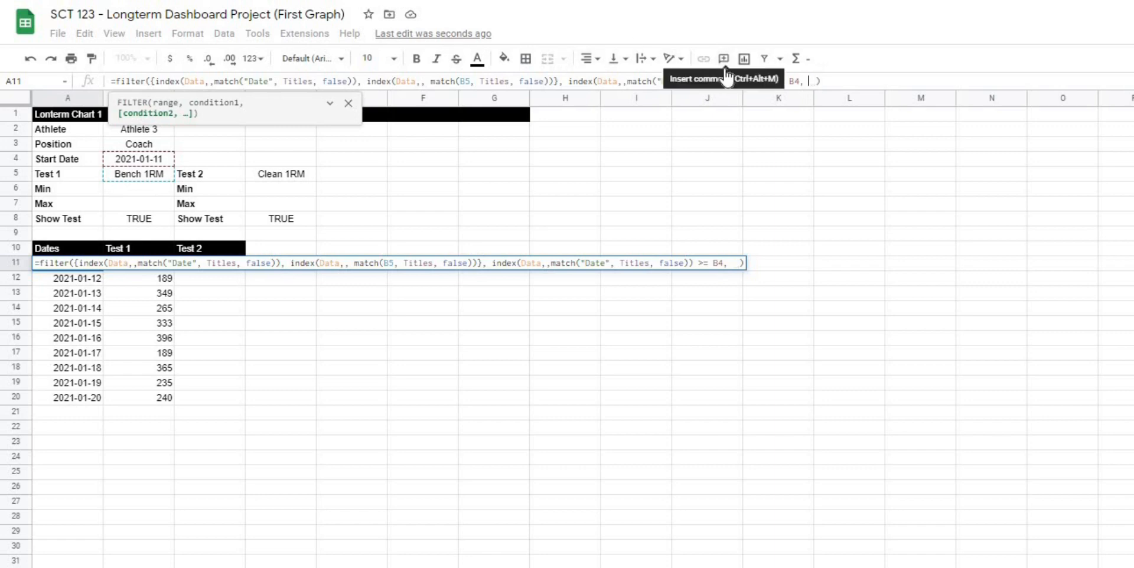
type("index(D")
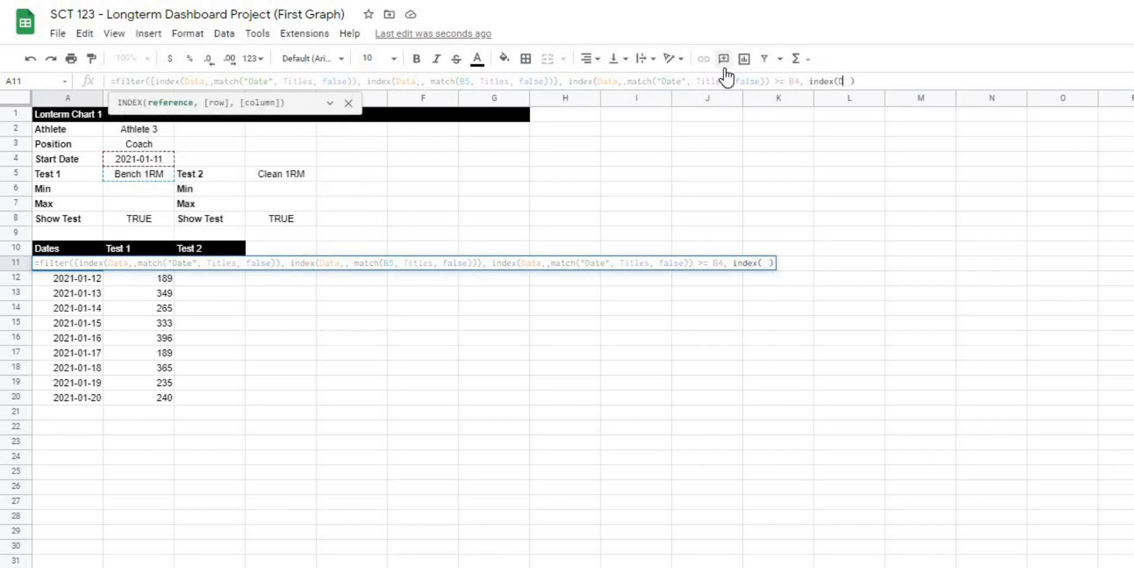
type("ata,, ma")
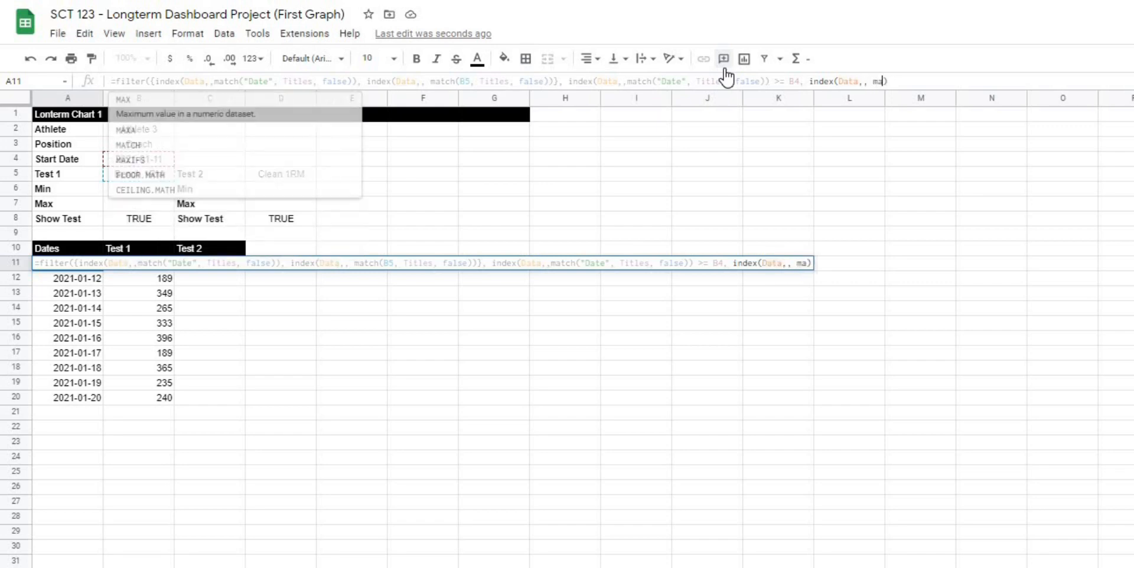
type("tch(\"")
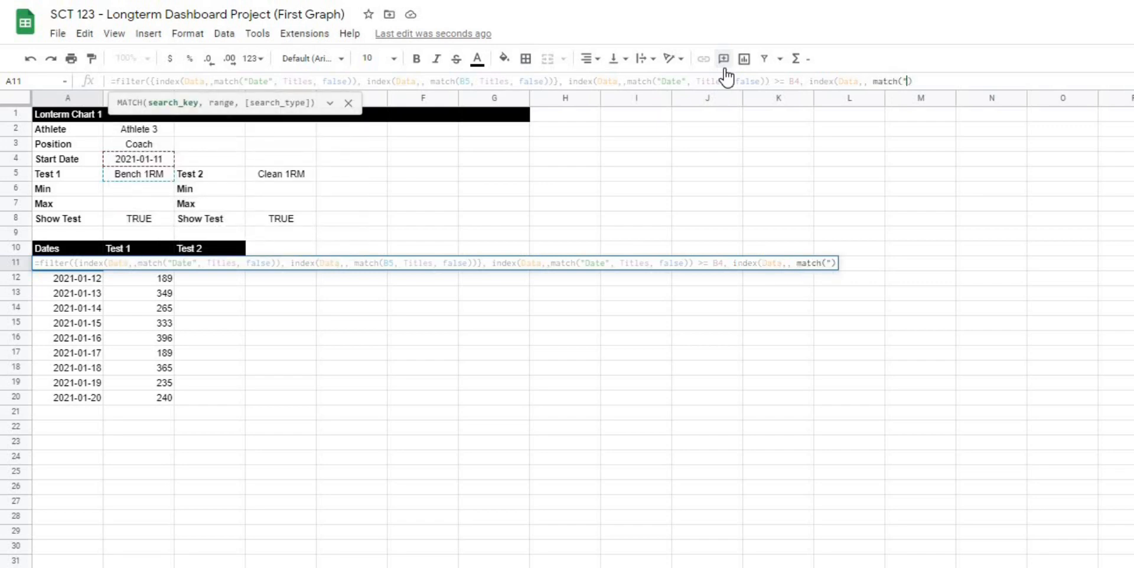
type("Athlete Name\"")
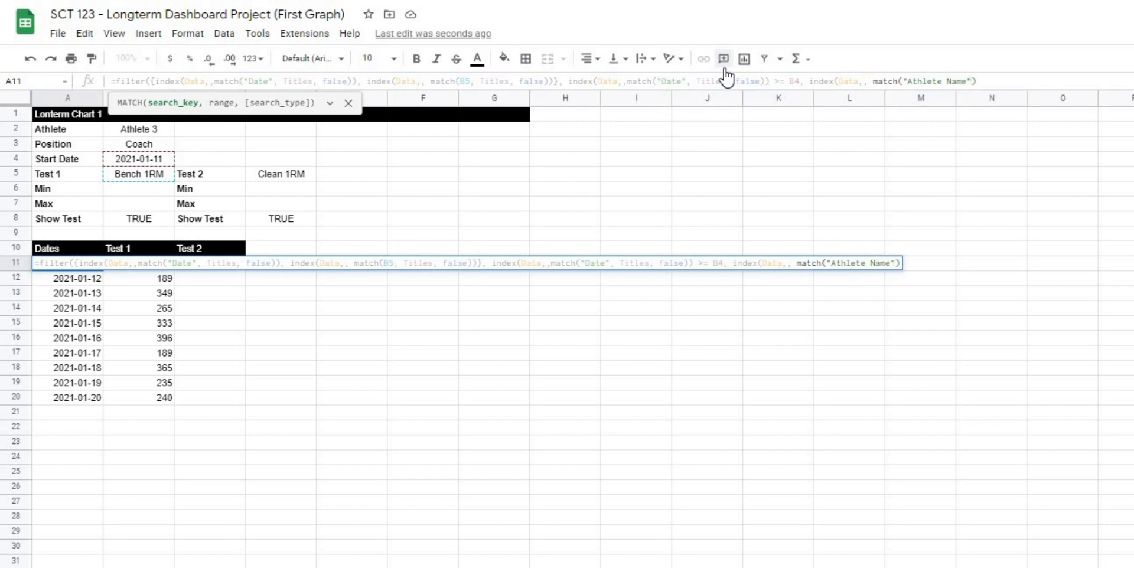
type(", Titl")
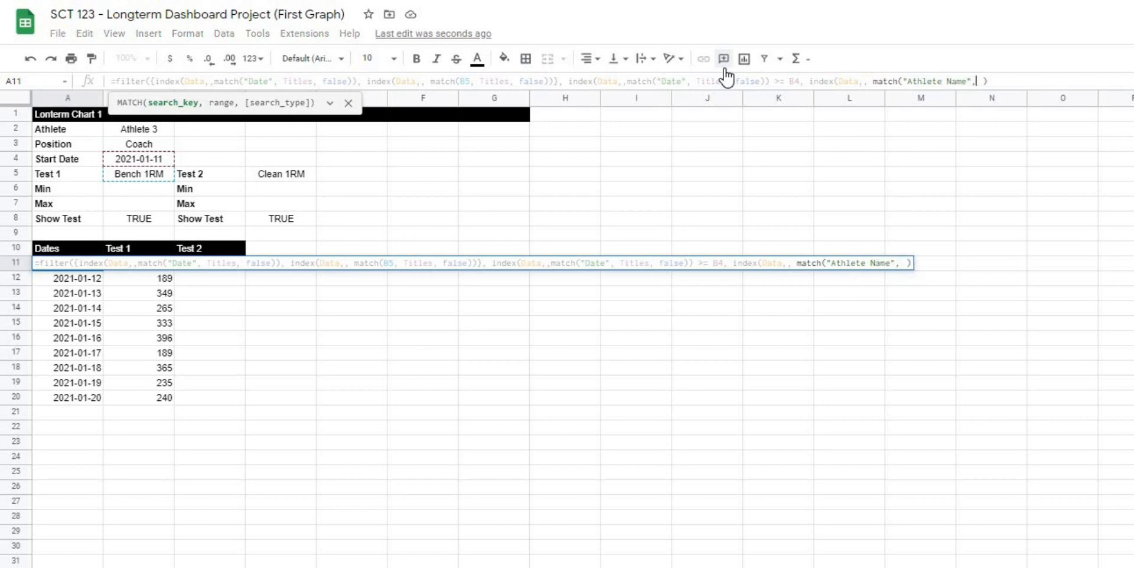
type("es, False")
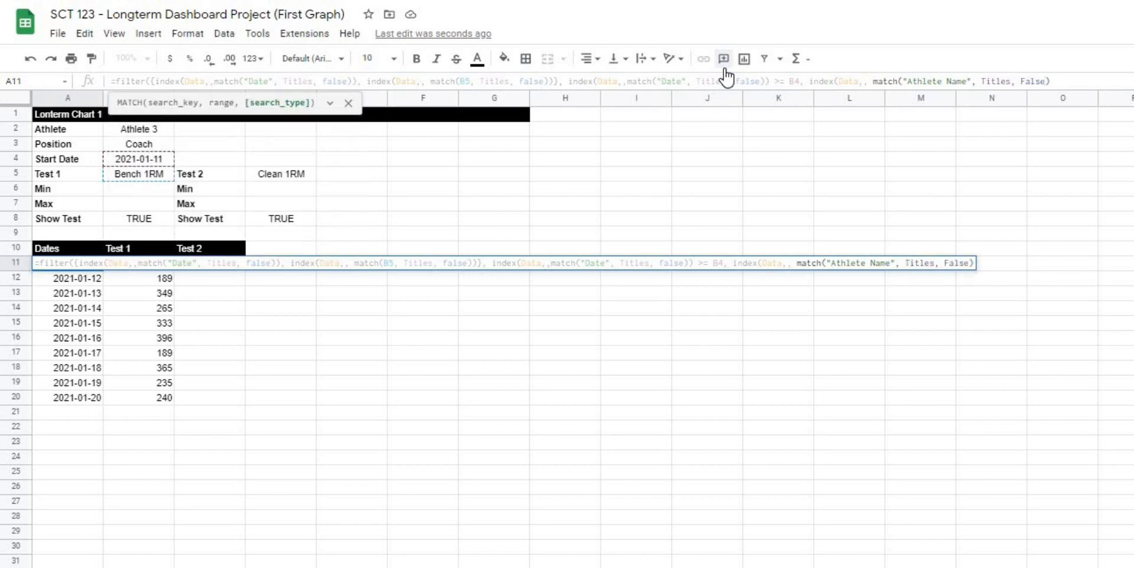
Close the athlete lookup, compare it with the Athlete cell using = B2, and apply the A11 formula
type(")) =")
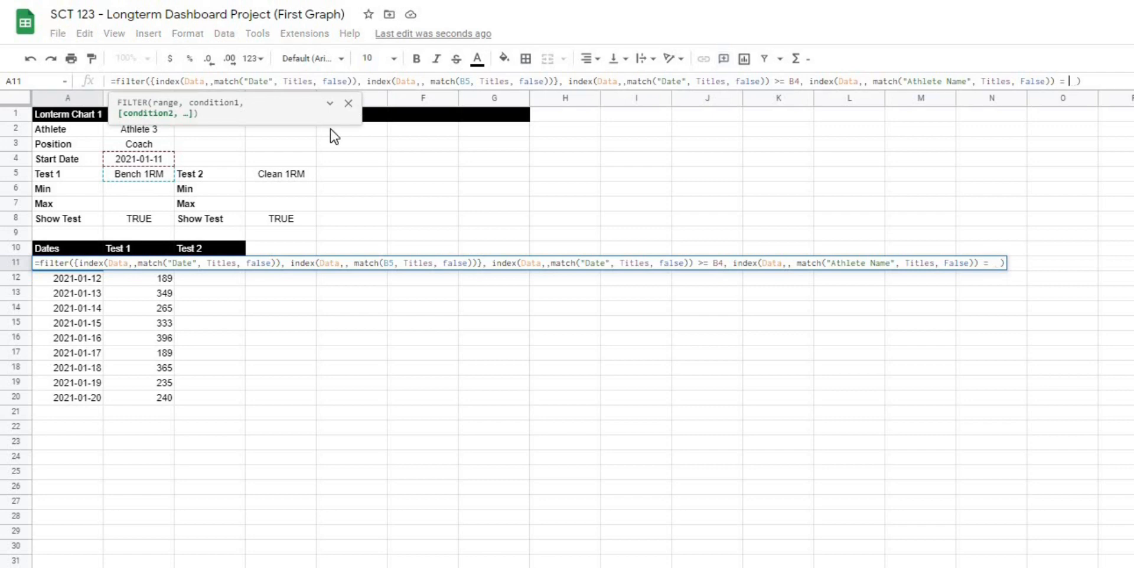
left_click(128, 132)
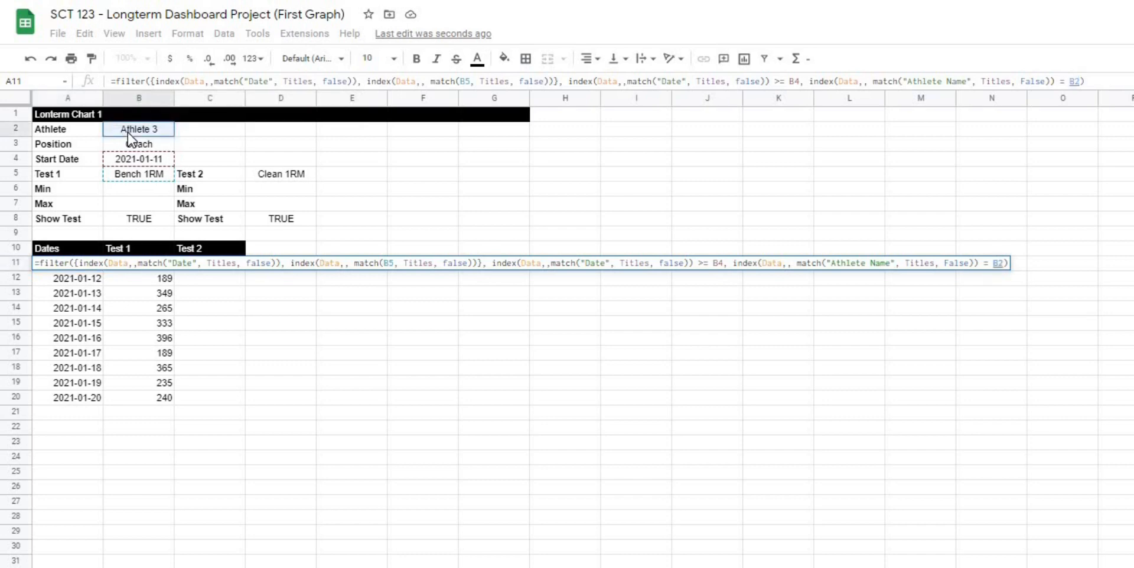
key("Return")
key("Up")
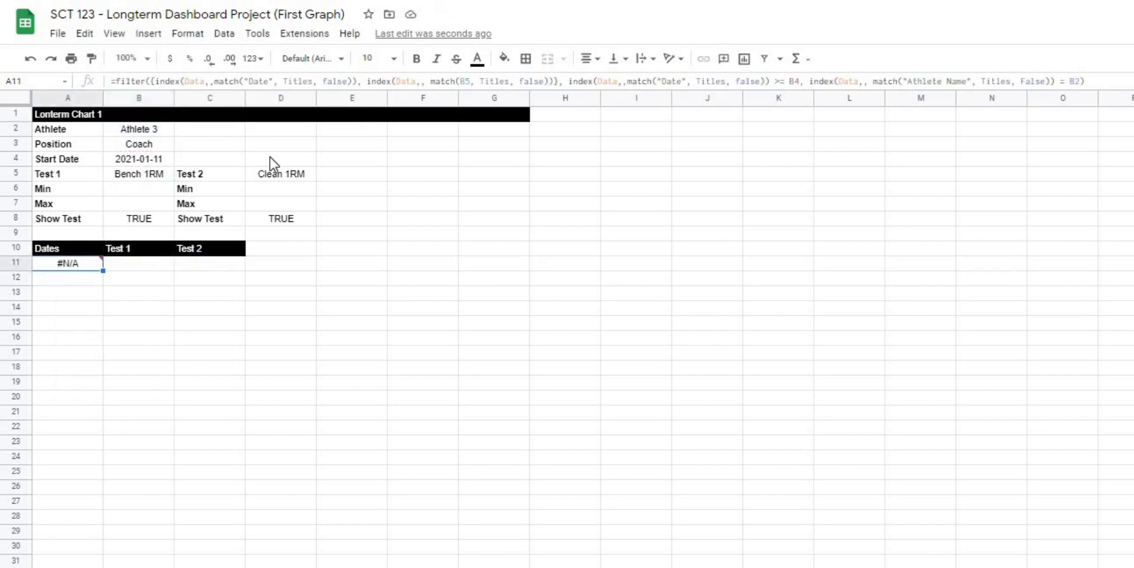
Set the dashboard's Athlete Name filter to Athlete 1 and check the filtered Test 1 results on the reference sheet
left_click(203, 369)
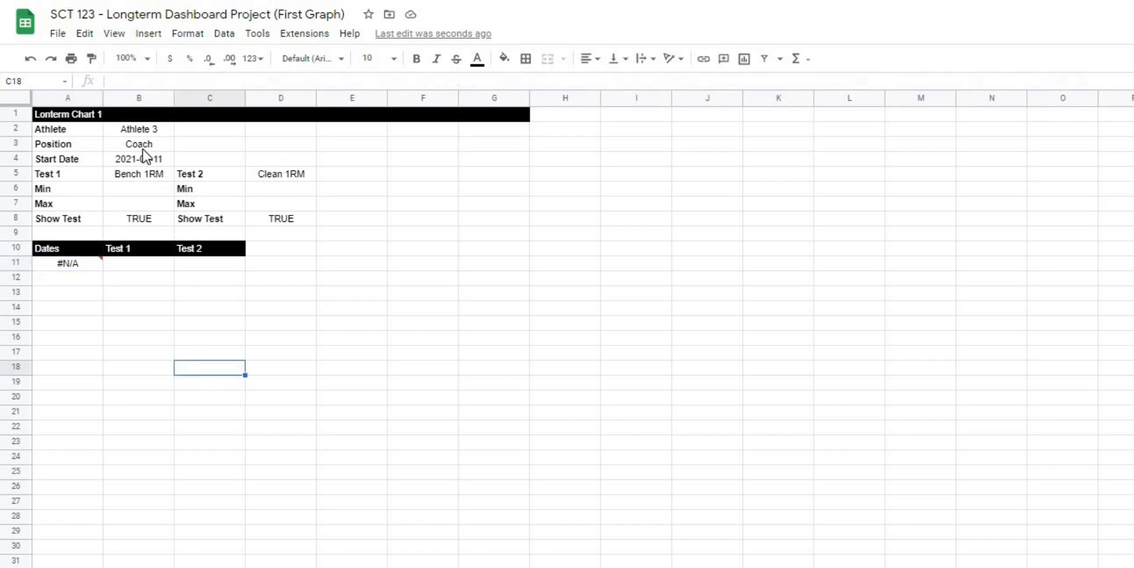
left_click(137, 131)
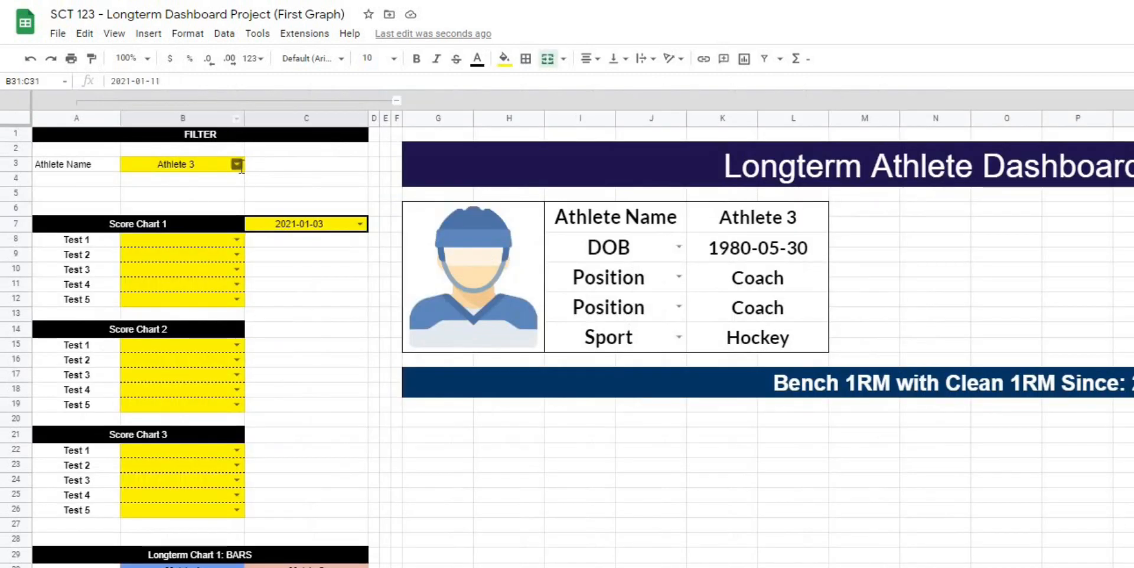
left_click(237, 165)
left_click(158, 185)
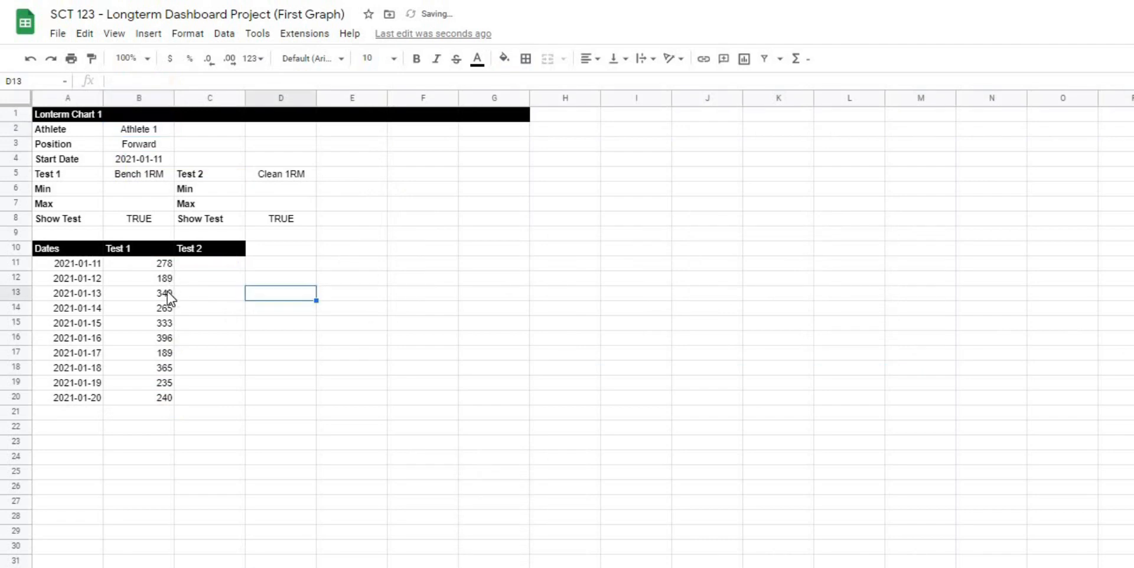
left_click_drag(142, 264, 163, 398)
left_click(366, 395)
Add a third filter condition to A11 that looks up the Test 1 column with index(Data,,match(B5, Titles, false))
left_click(83, 264)
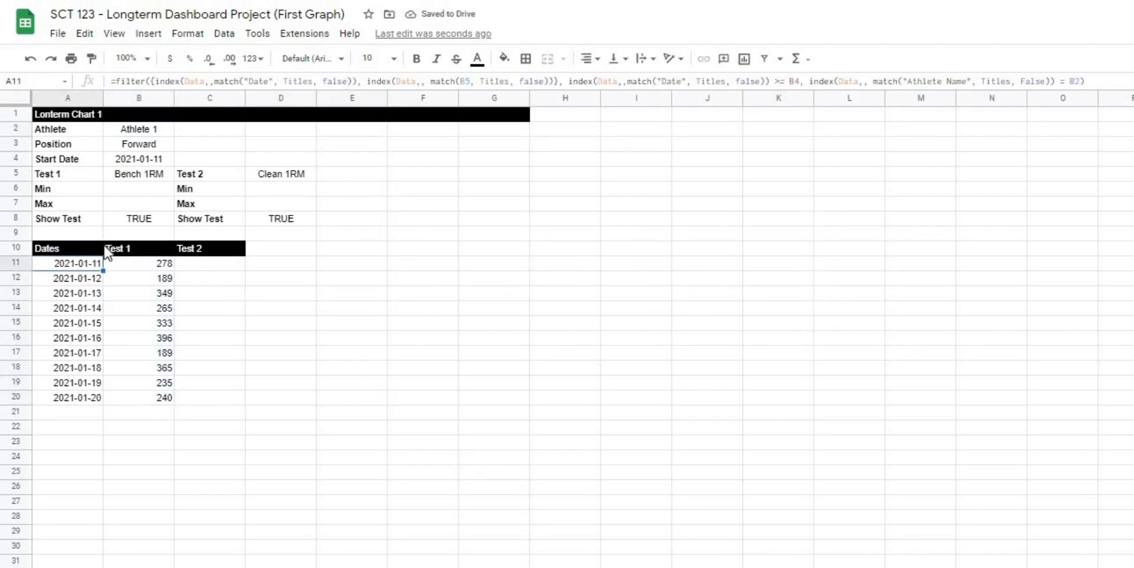
left_click(1088, 78)
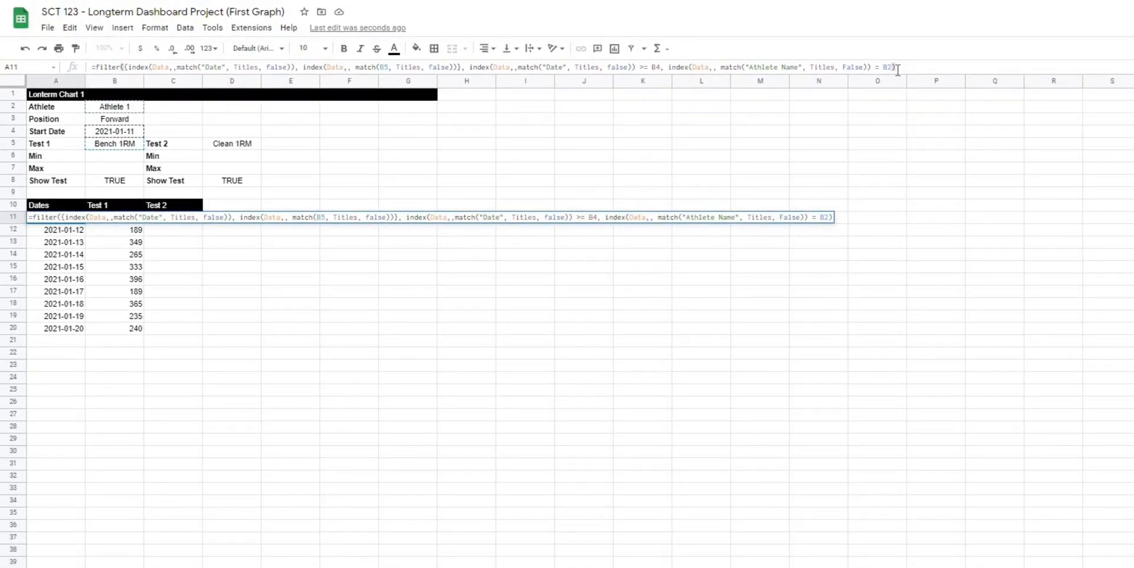
key("Left")
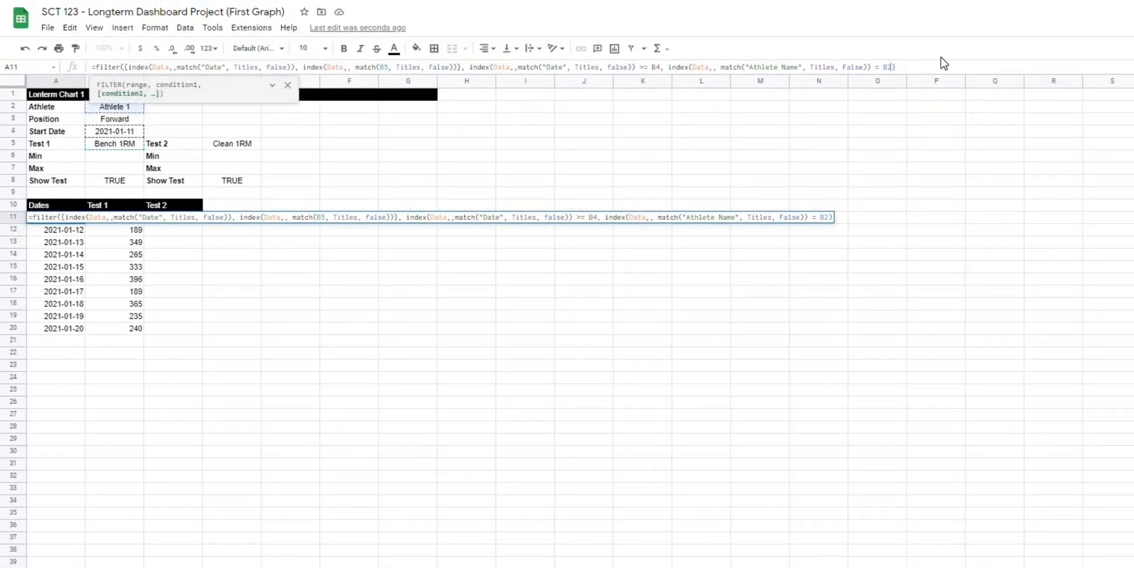
type(", ")
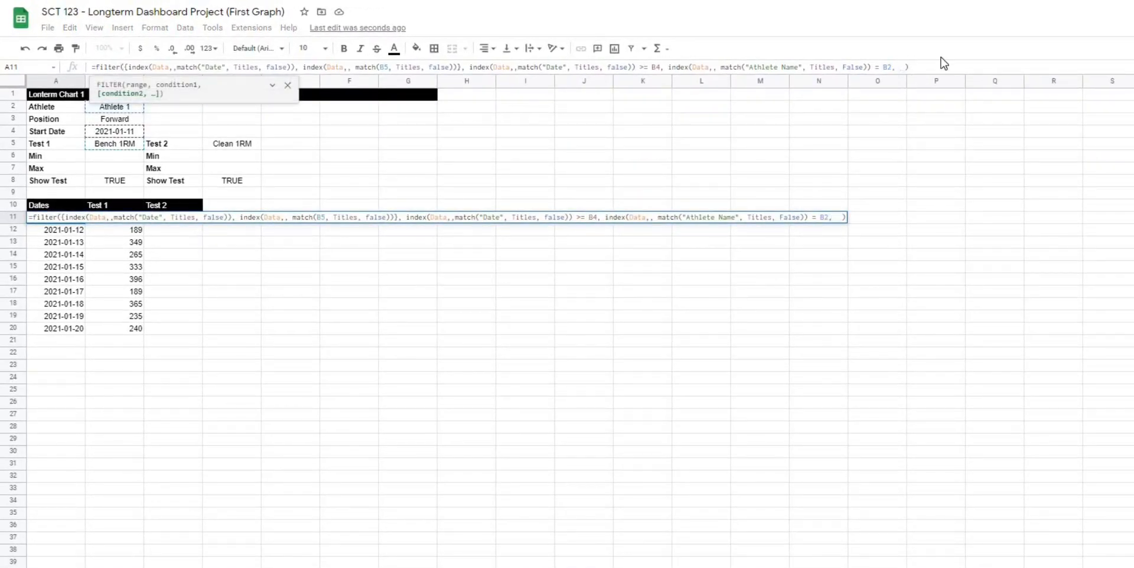
type("index(")
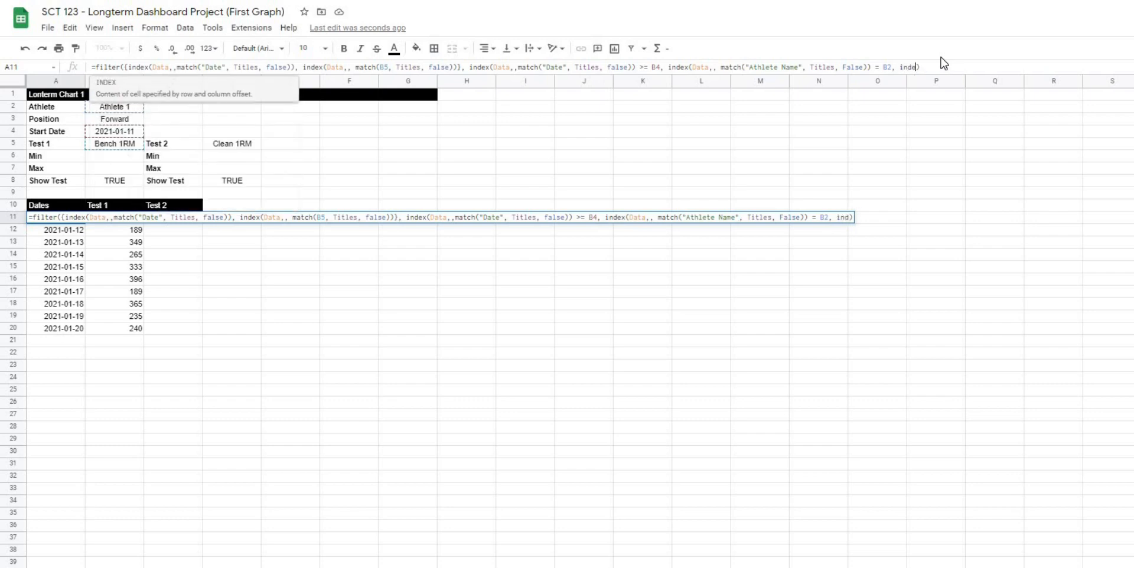
type("Data,,")
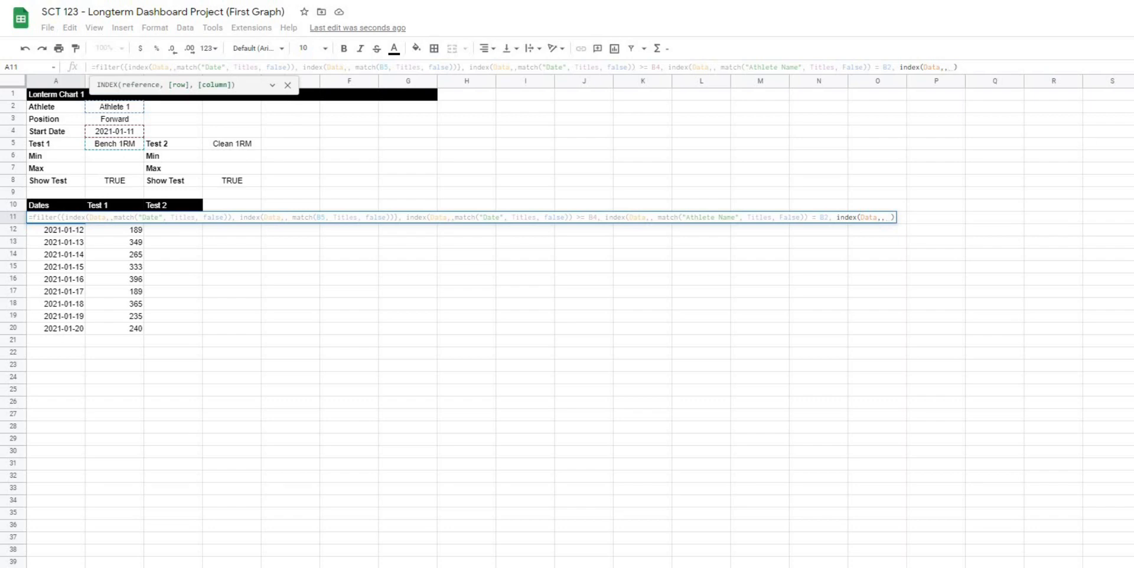
type("match(")
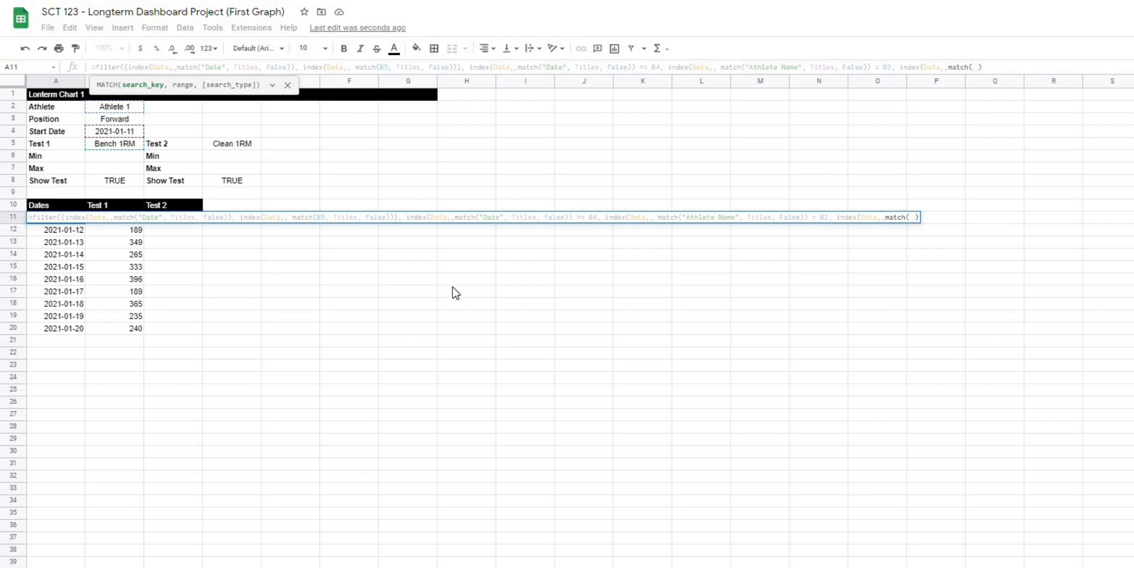
left_click(113, 147)
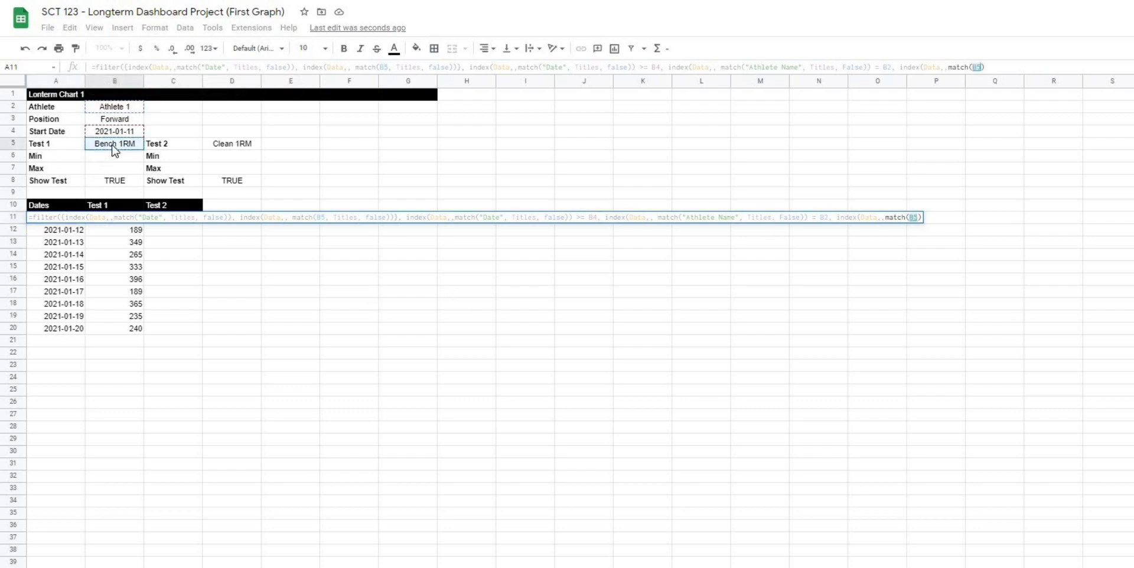
type(", Titles")
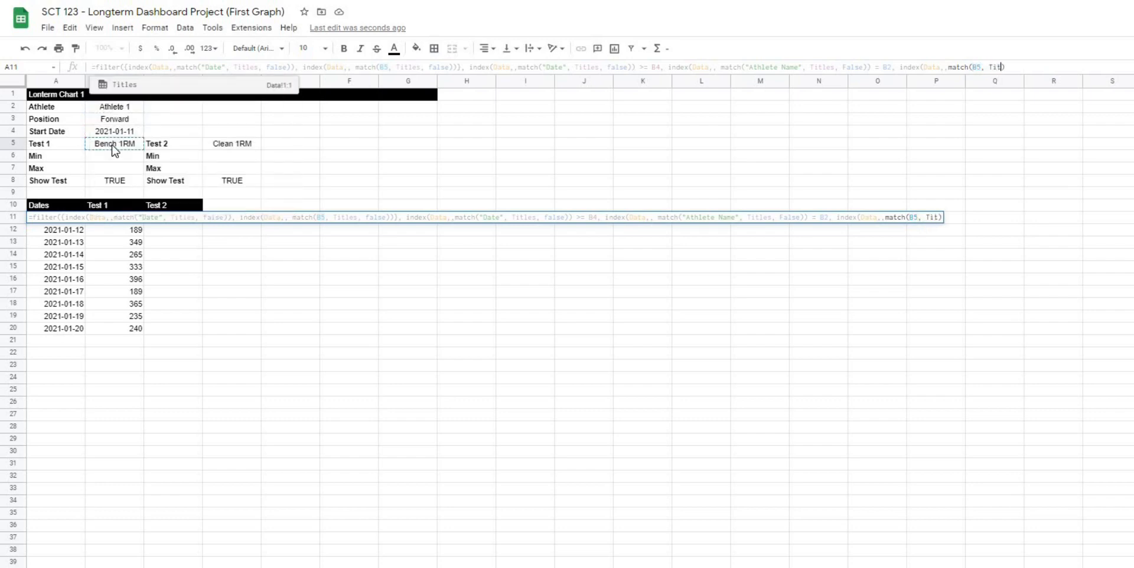
type(", false")
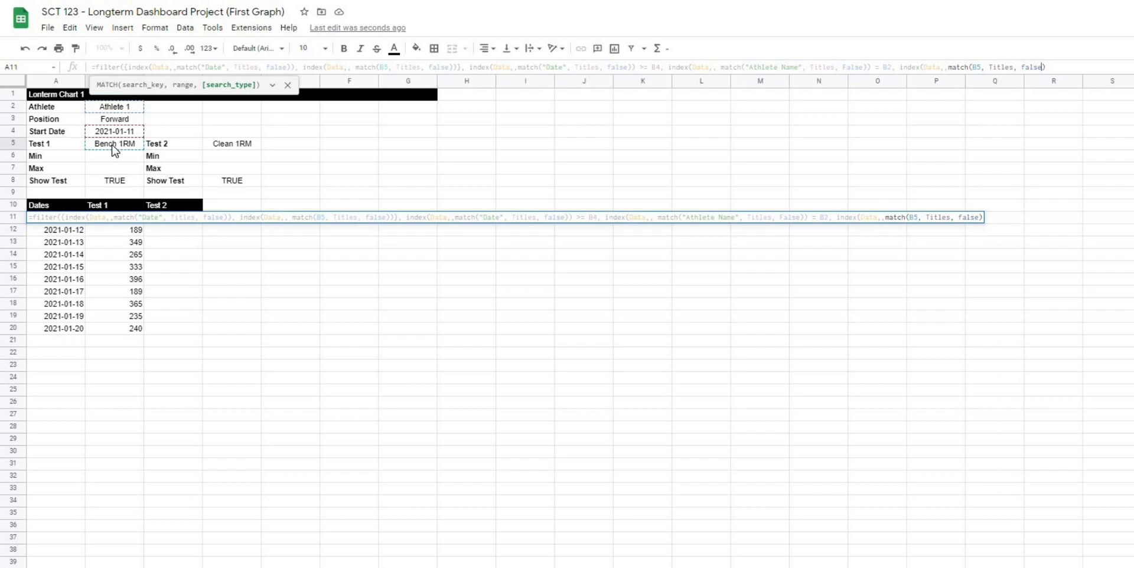
type(")) ")
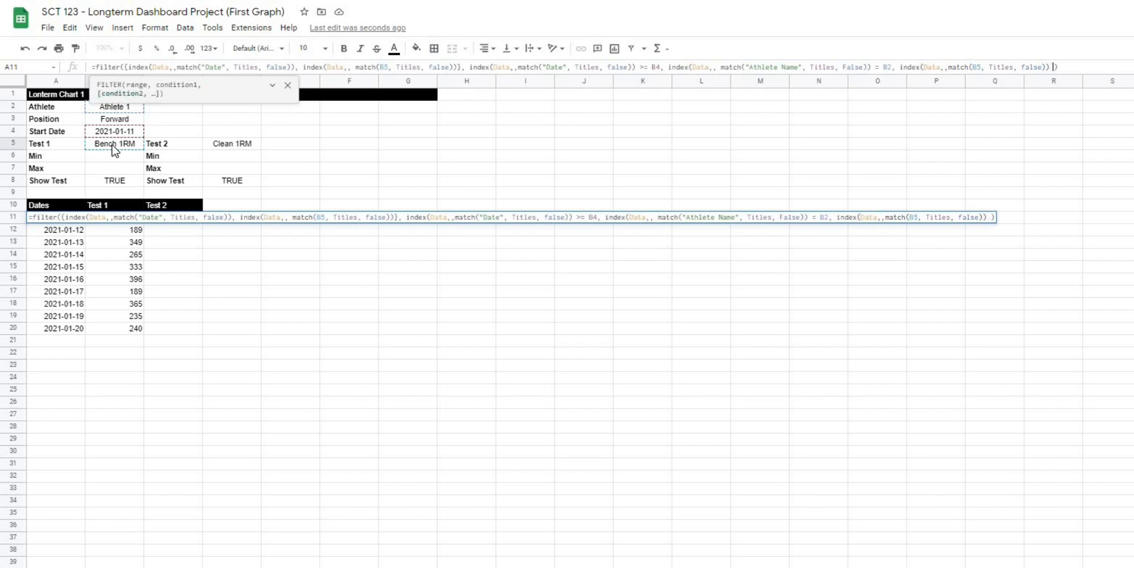
Make the Test 1 condition exclude blank results with <> "" and apply the A11 formula
type("<> ")
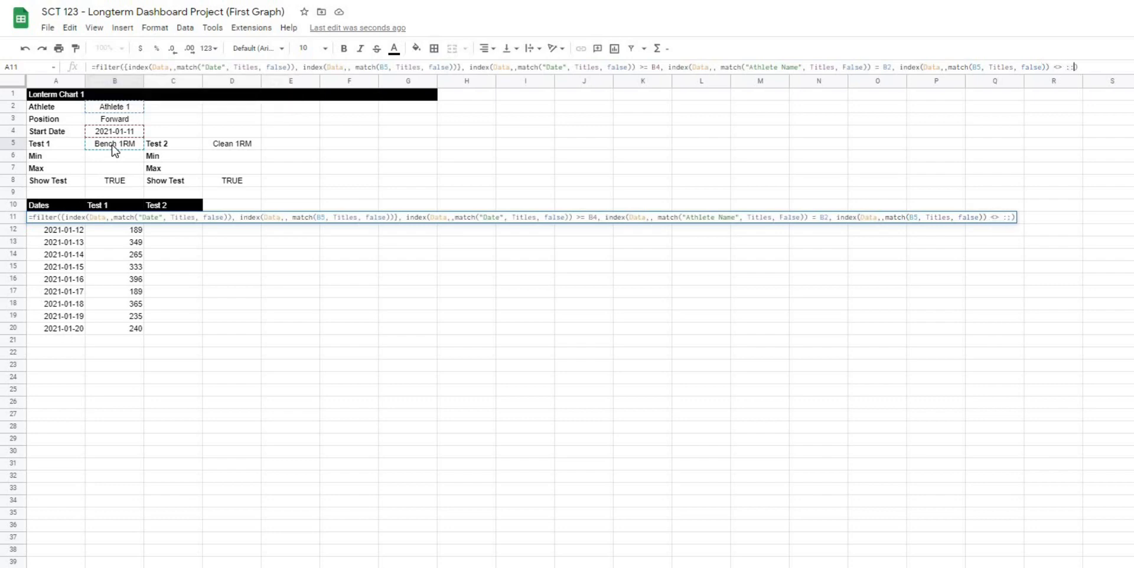
type("::")
key("BackSpace")
key("BackSpace")
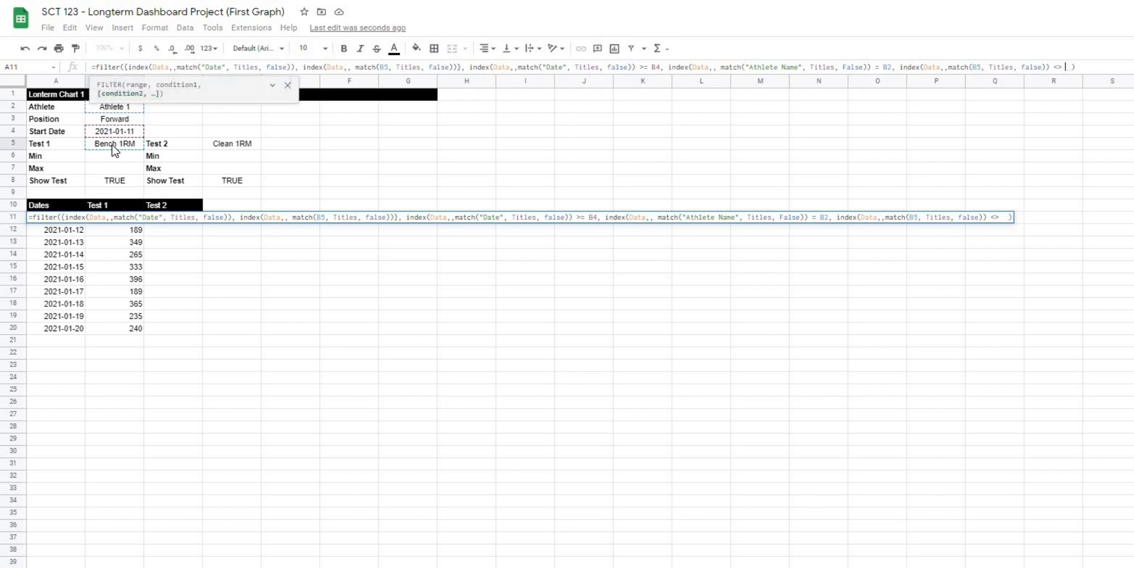
type("\"\"")
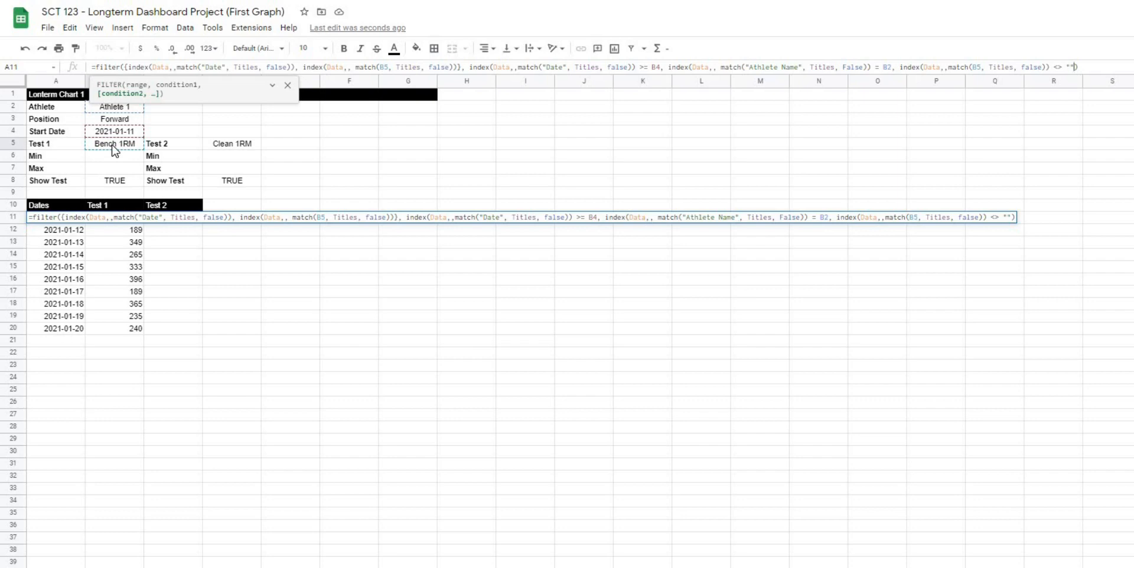
key("Return")
left_click(83, 223)
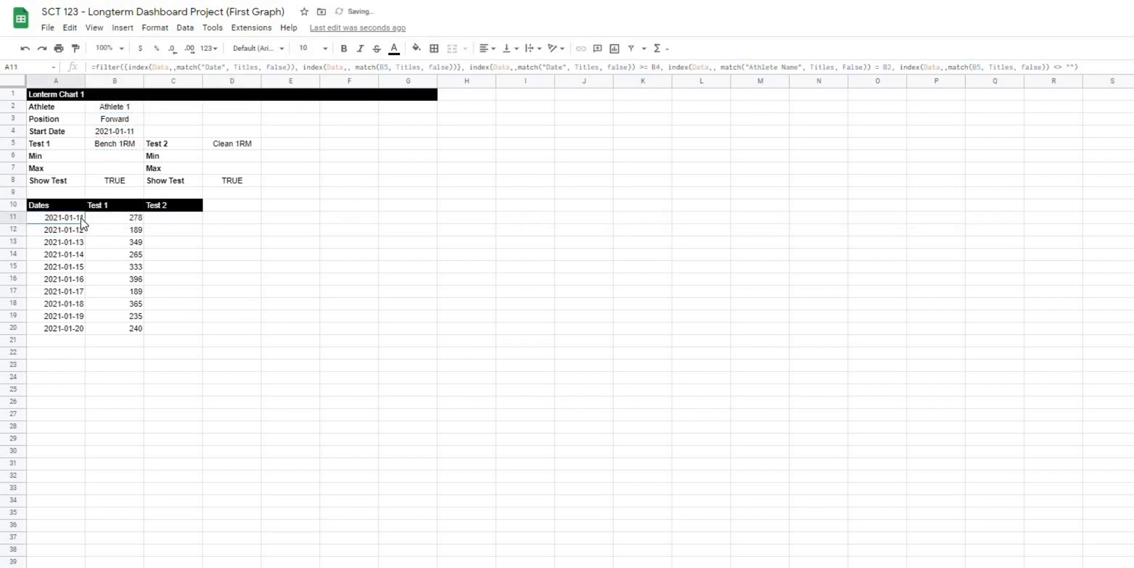
left_click(209, 229)
left_click(64, 216)
left_click(185, 222)
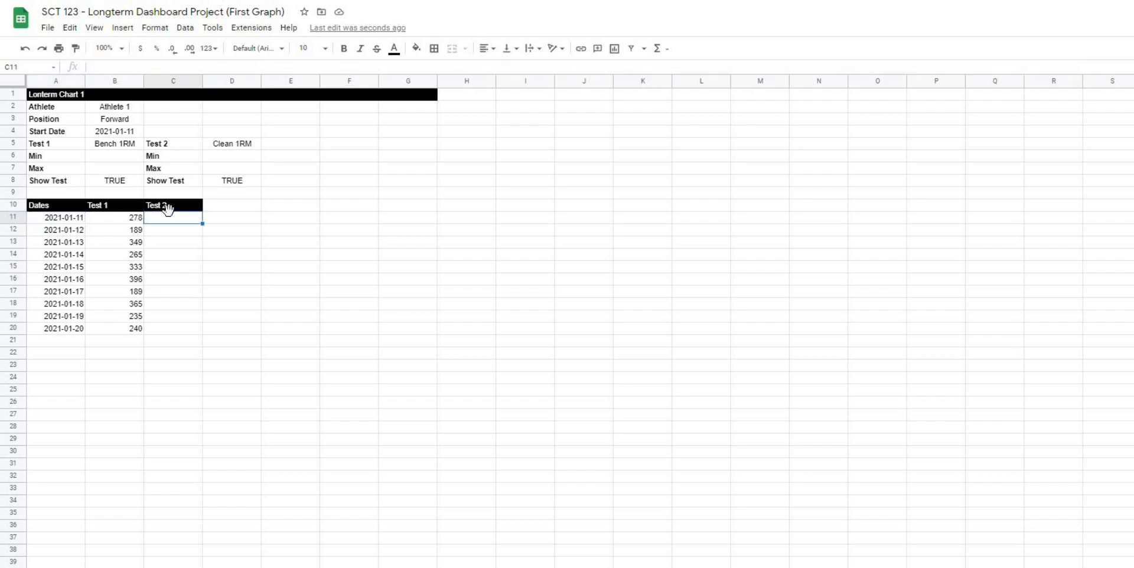
Add a third column to the filter range in A11, starting index(data,,match( with the Test 2 cell D5 as search key
left_click(55, 223)
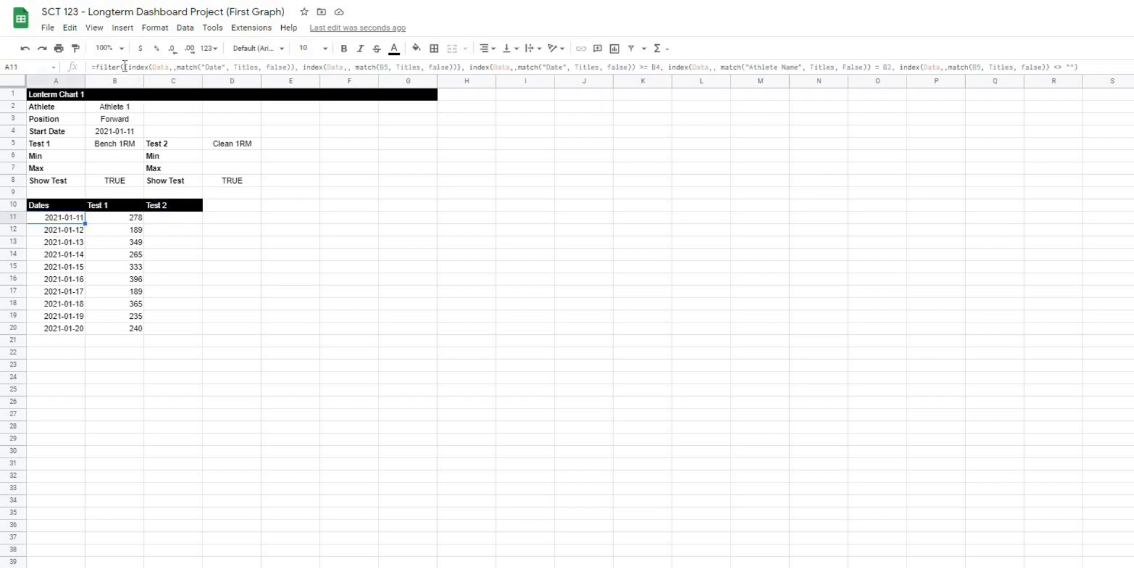
left_click_drag(126, 66, 459, 67)
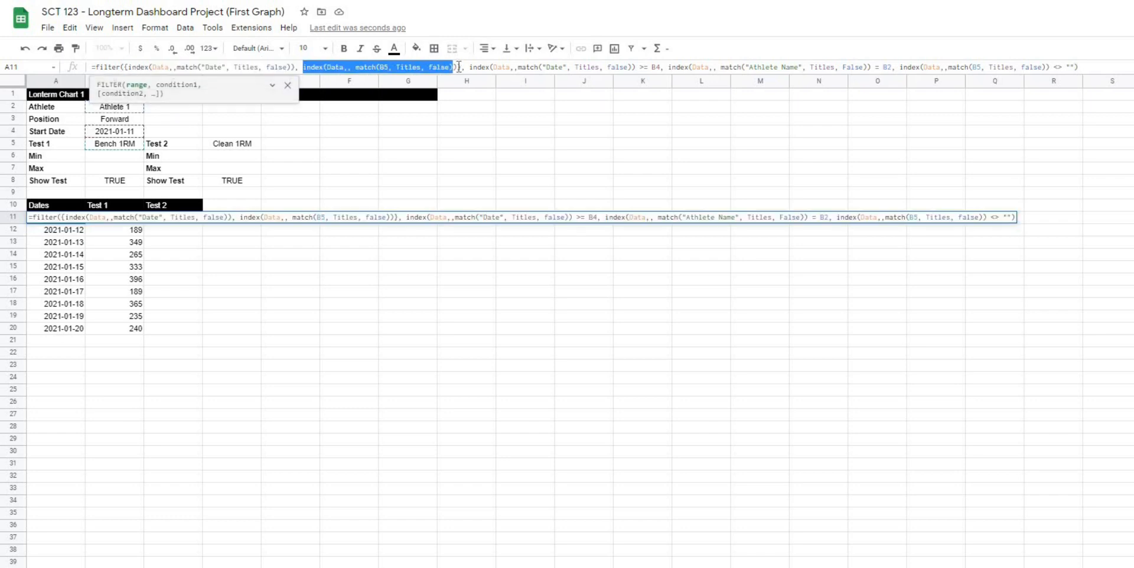
left_click(461, 67)
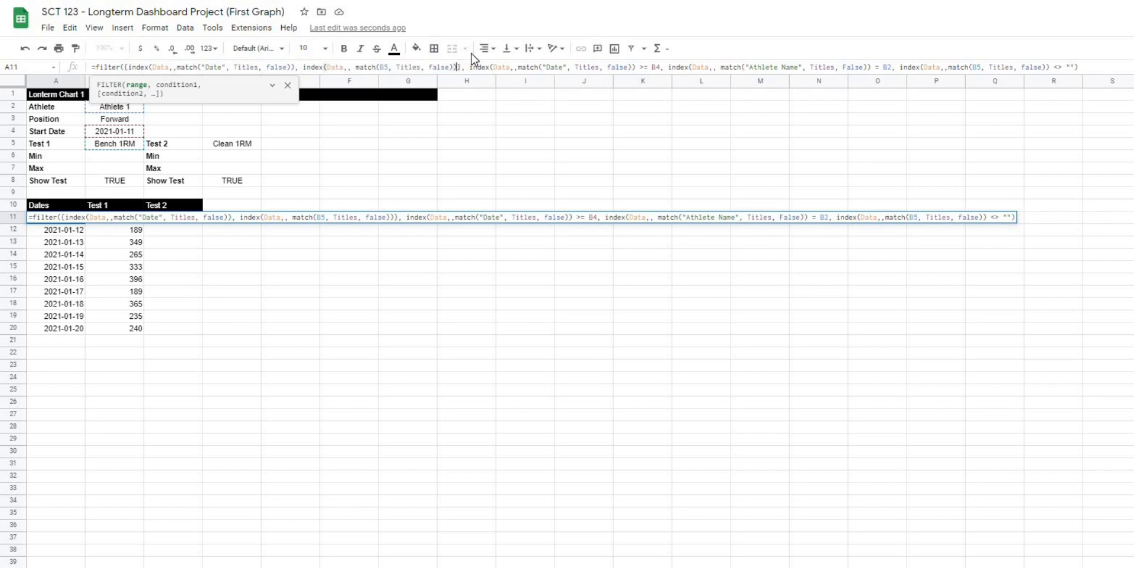
type(", ")
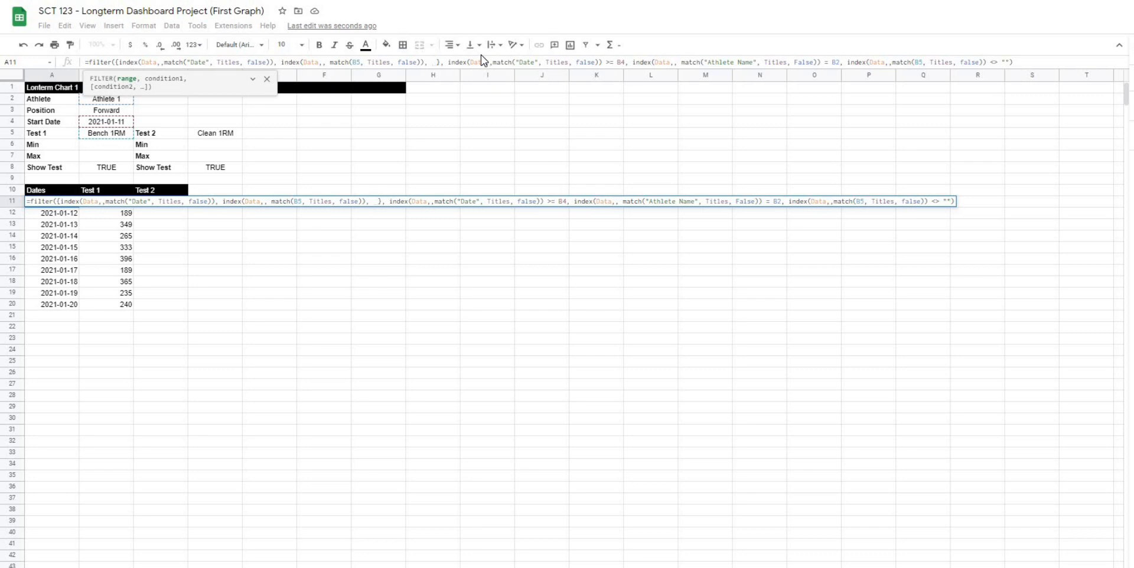
type("index(da")
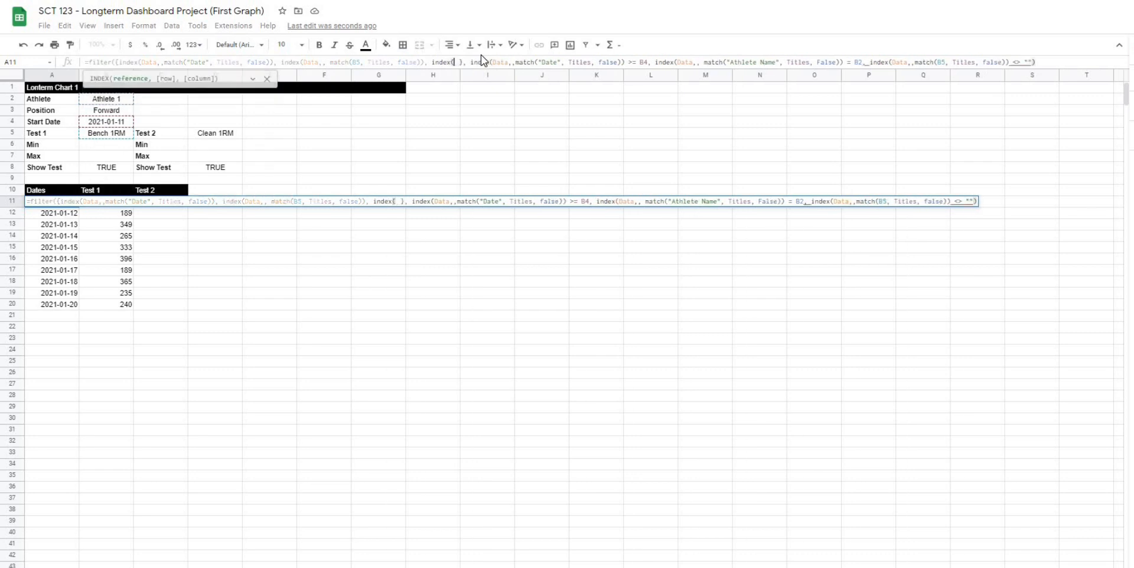
type("ta,,mn")
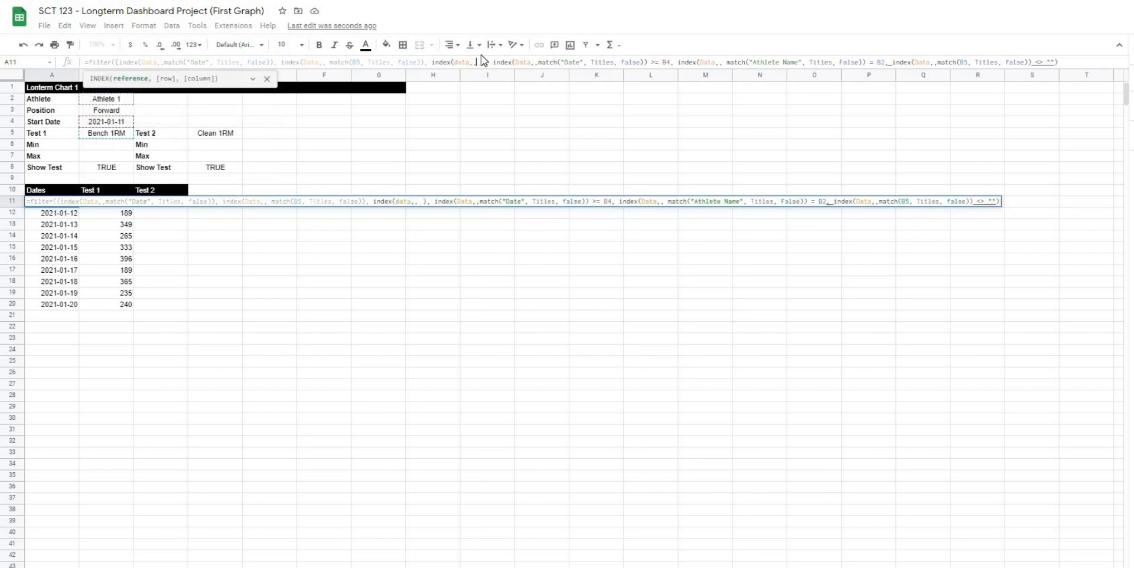
key("BackSpace")
type("atch(")
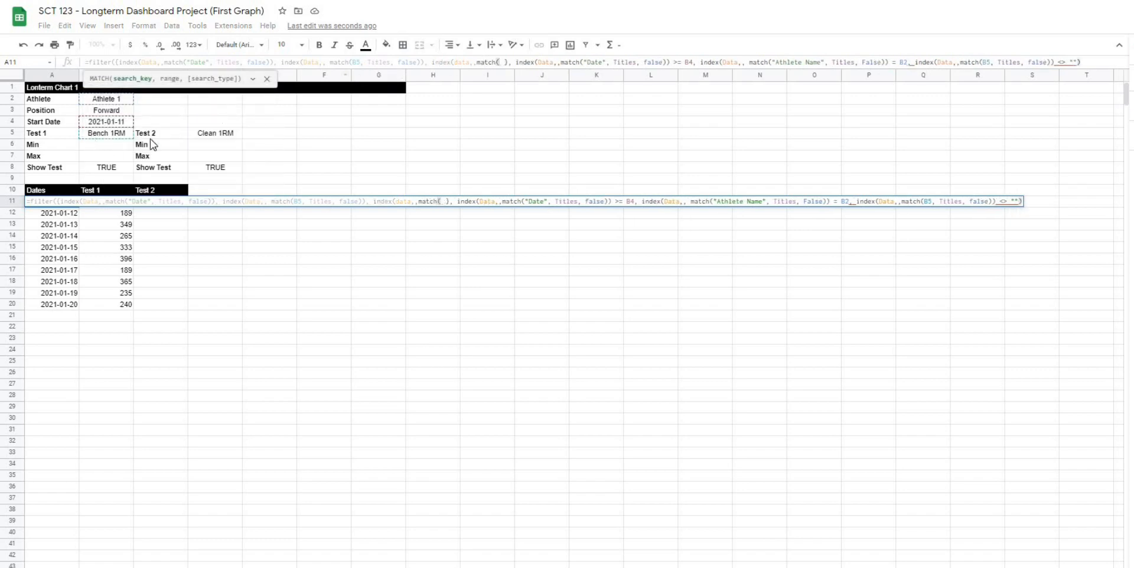
left_click(211, 135)
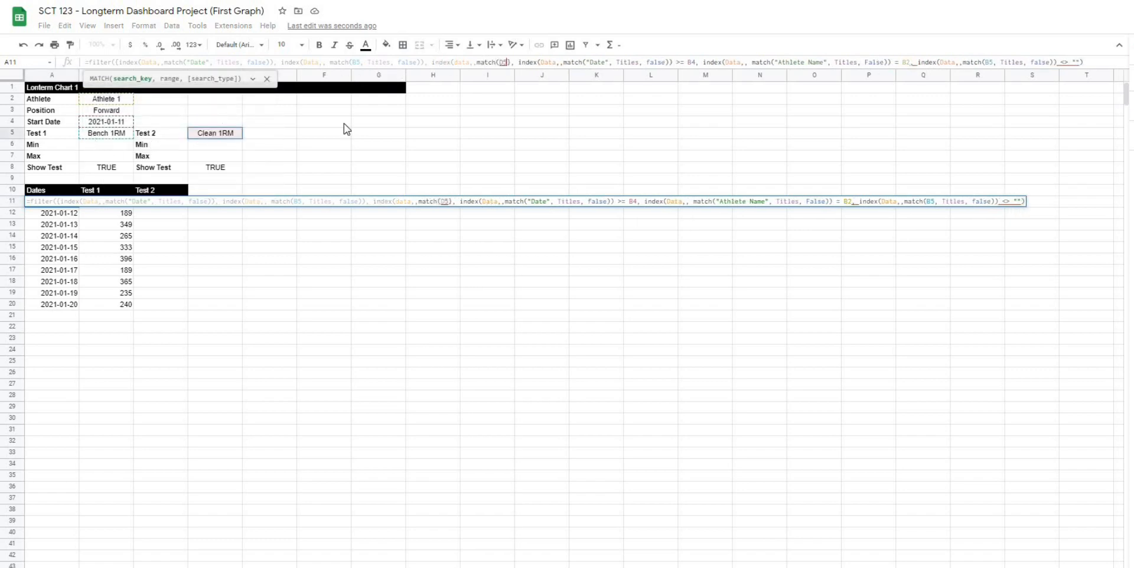
Complete the Test 2 lookup with Titles and False, apply the A11 formula, and check the Test 2 results
type(", ")
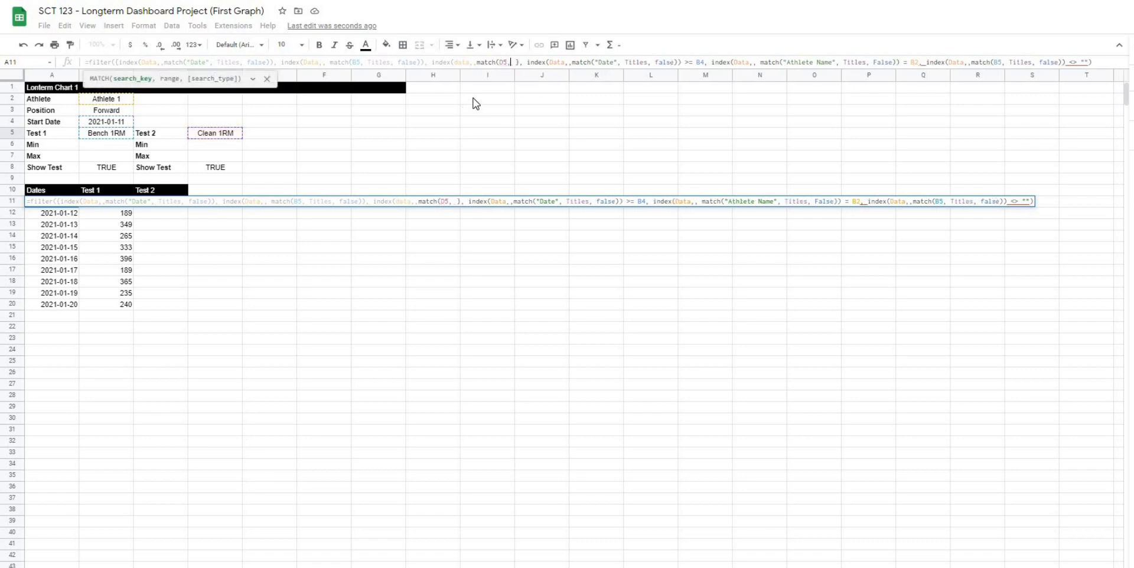
type("Titles")
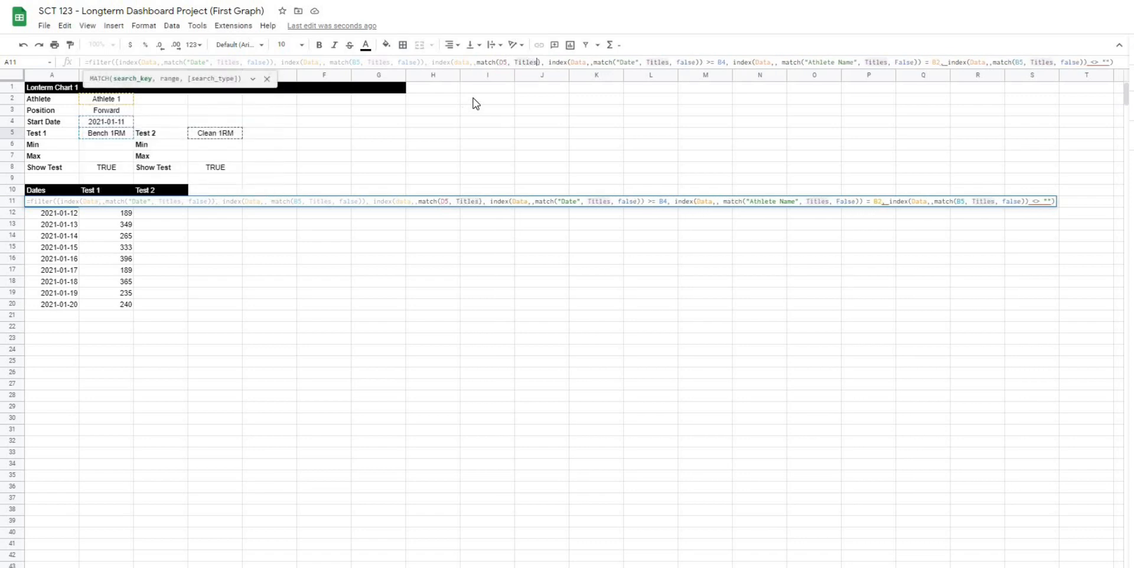
type(", False)")
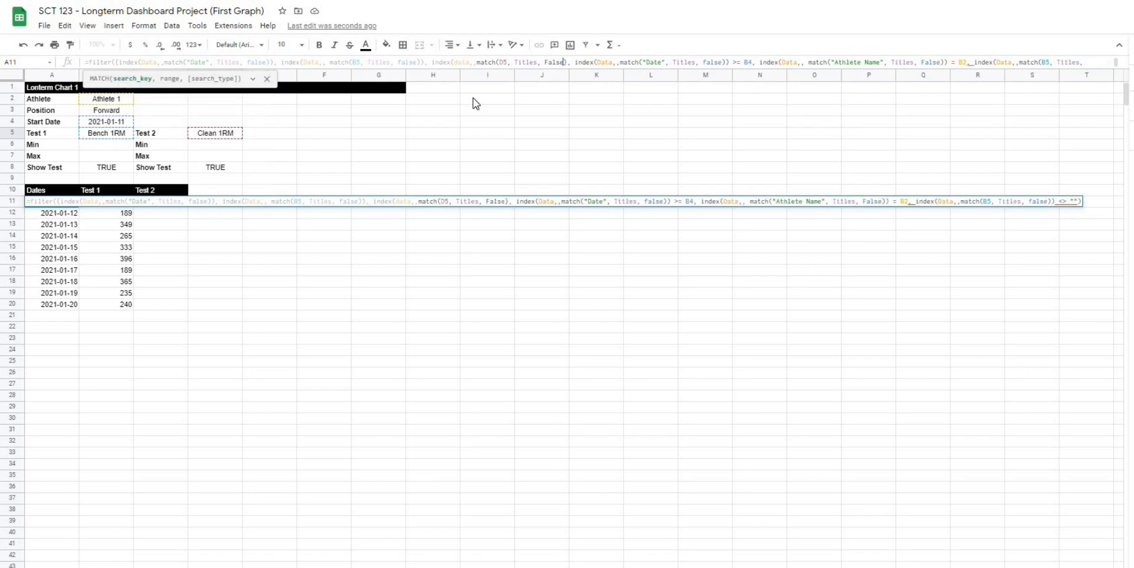
type(")")
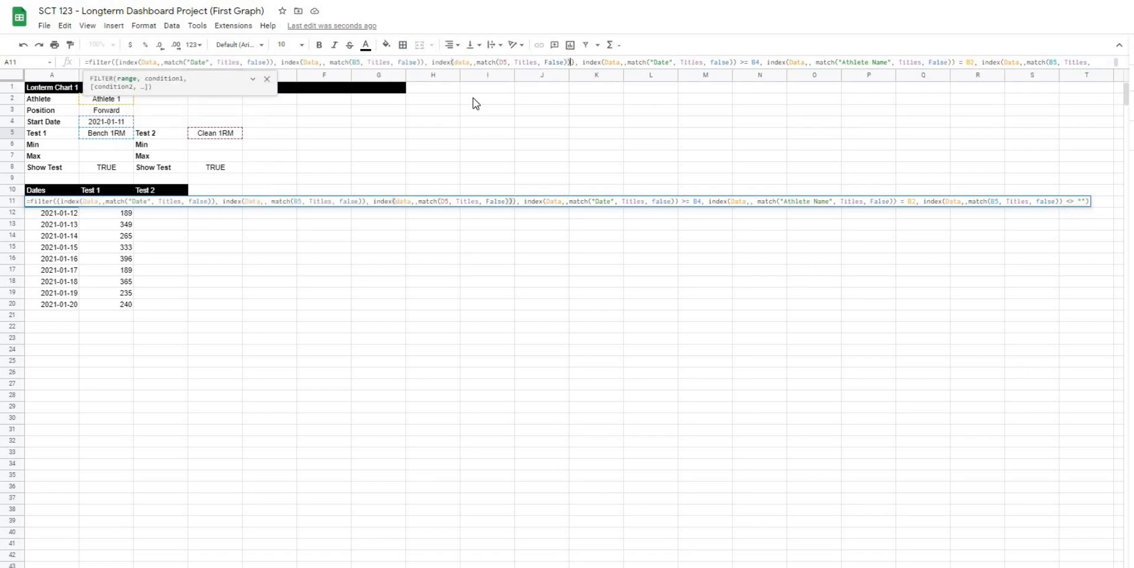
key("Return")
left_click(167, 247)
left_click_drag(165, 202, 176, 322)
left_click(313, 296)
Center the Dates, Test 1 and Test 2 headings in A10:C10
left_click(53, 192)
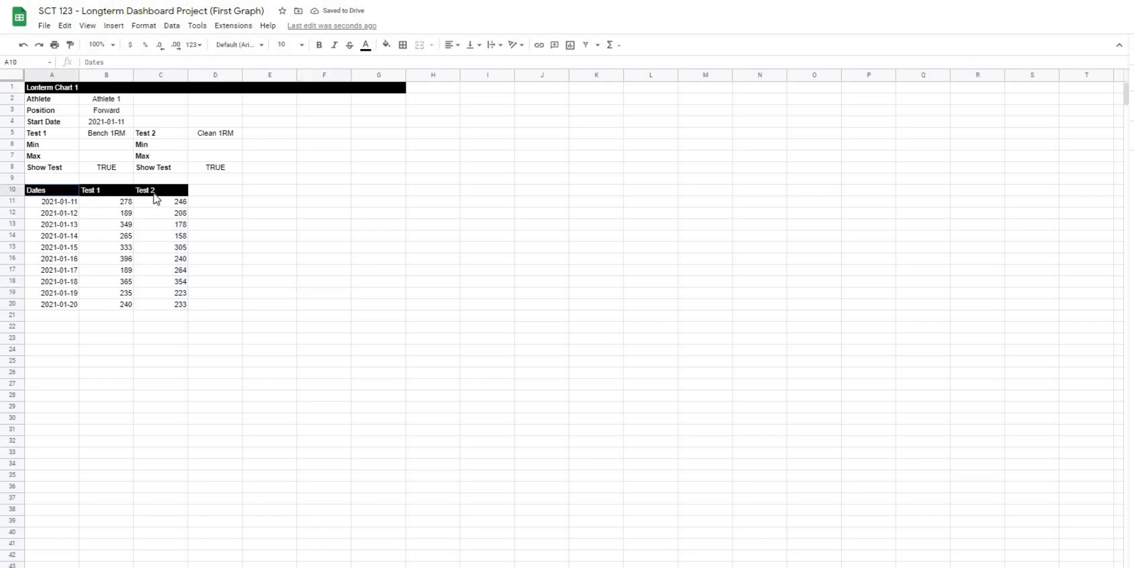
left_click_drag(155, 199, 158, 194)
left_click(452, 45)
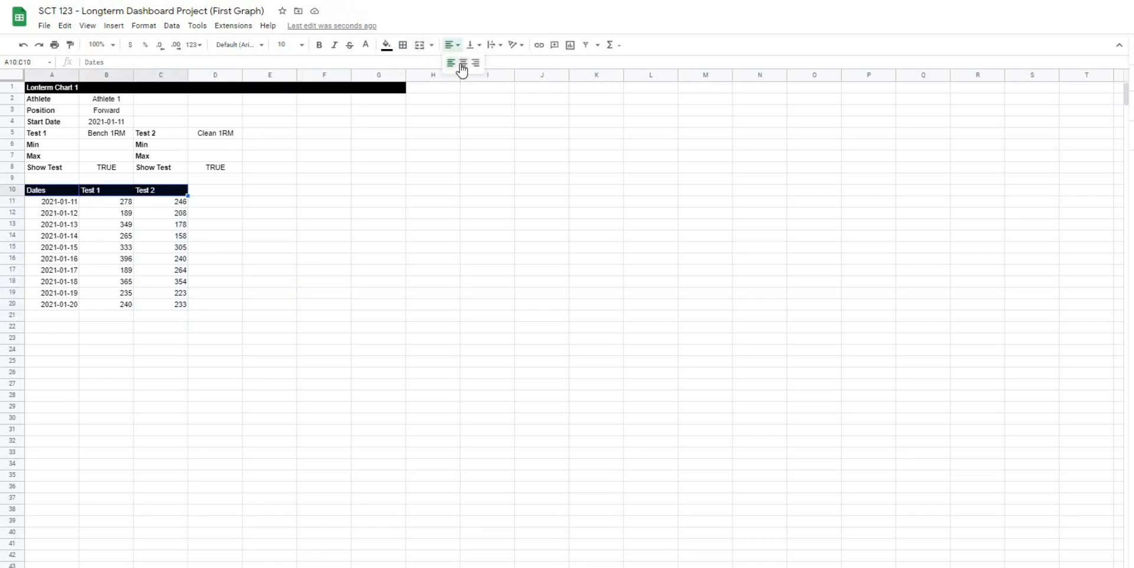
left_click(463, 62)
left_click(407, 247)
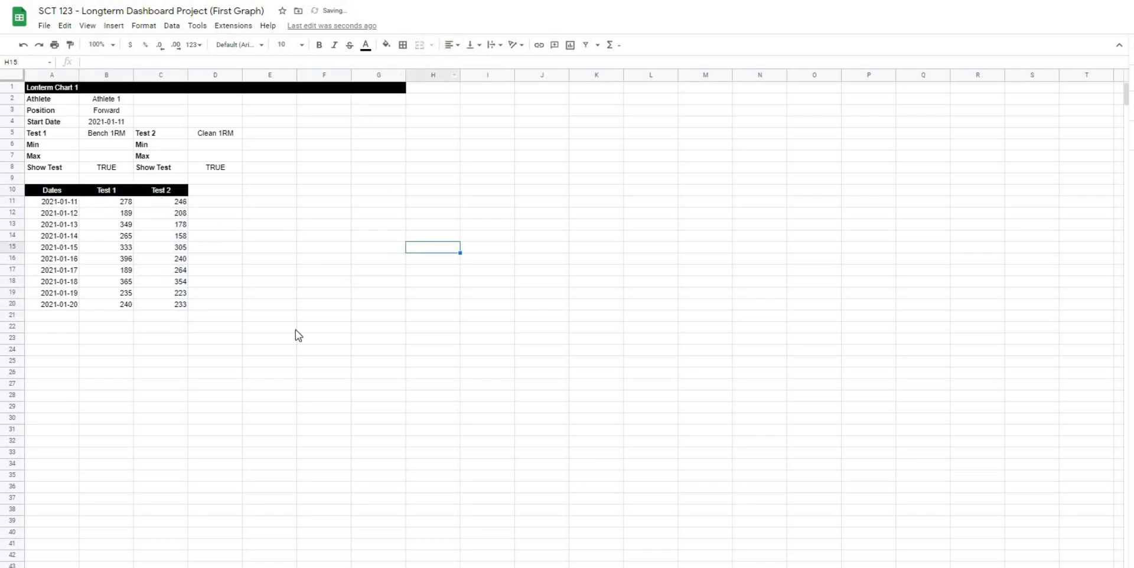
Insert a chart from the filtered data in A11:C20 and place it beside the table, starting at column H
left_click(66, 201)
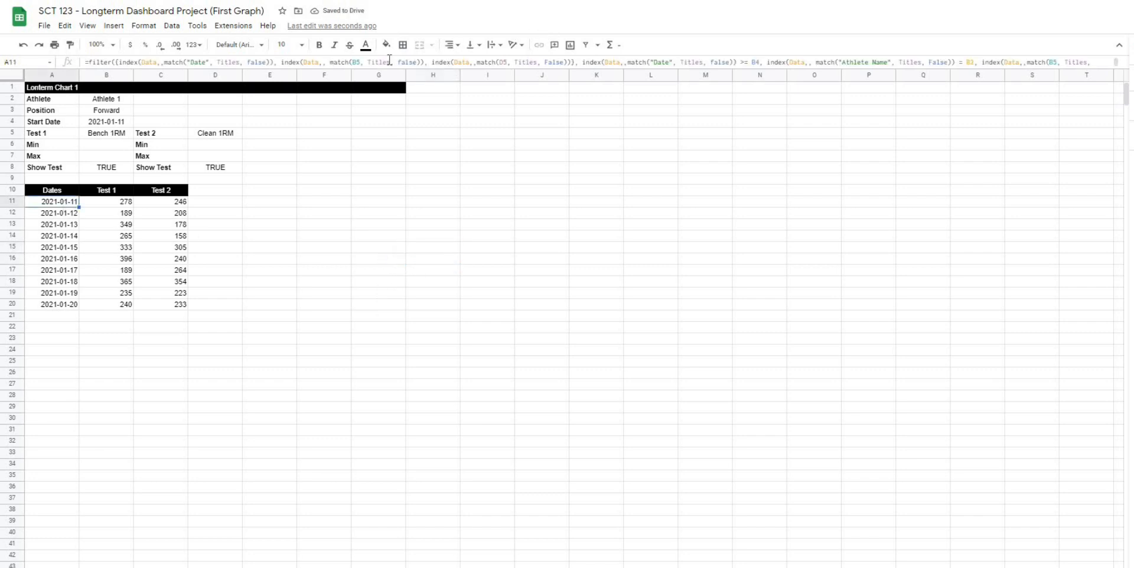
left_click(247, 214)
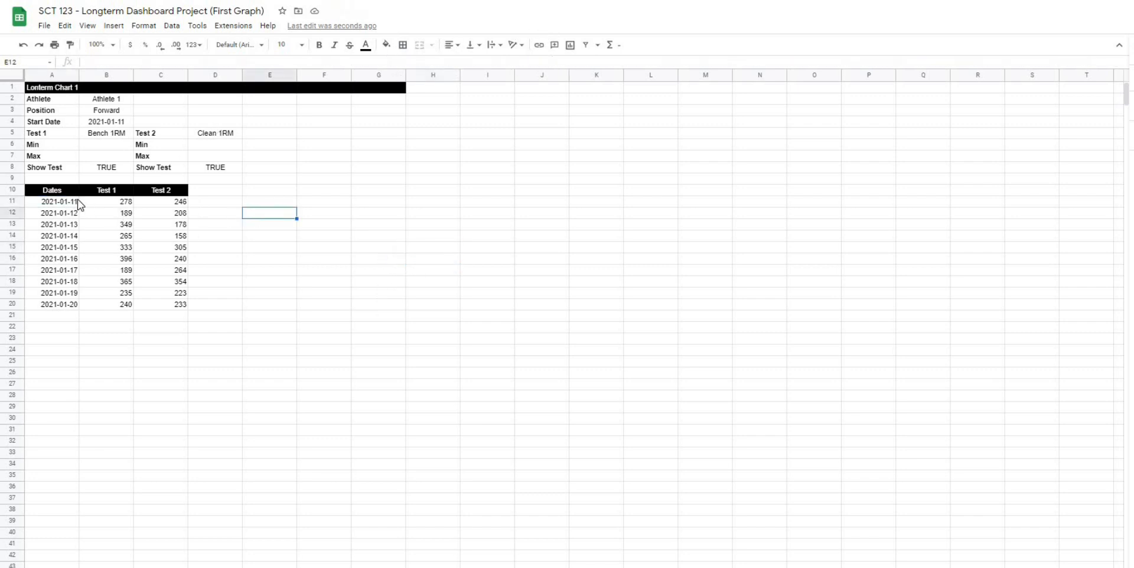
left_click(78, 202)
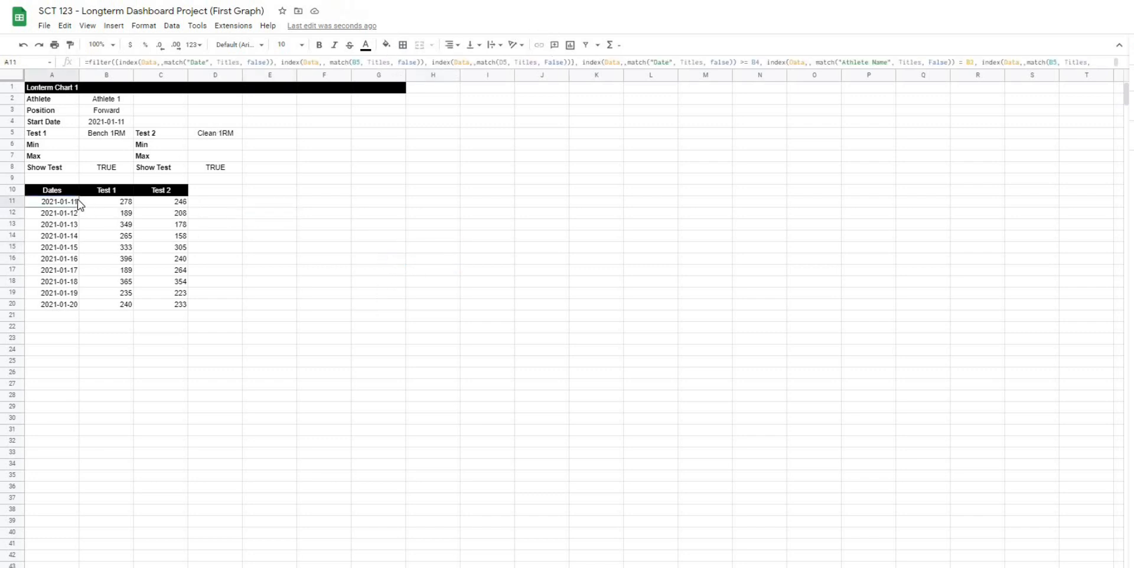
left_click(301, 228)
left_click_drag(62, 203, 109, 202)
left_click_drag(159, 286, 176, 313)
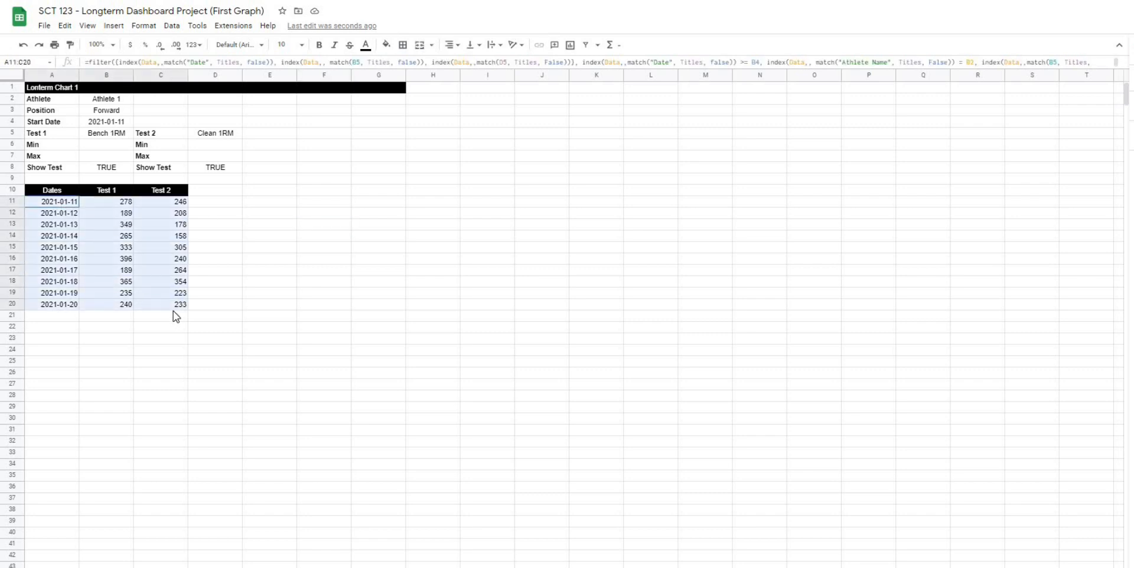
left_click(105, 28)
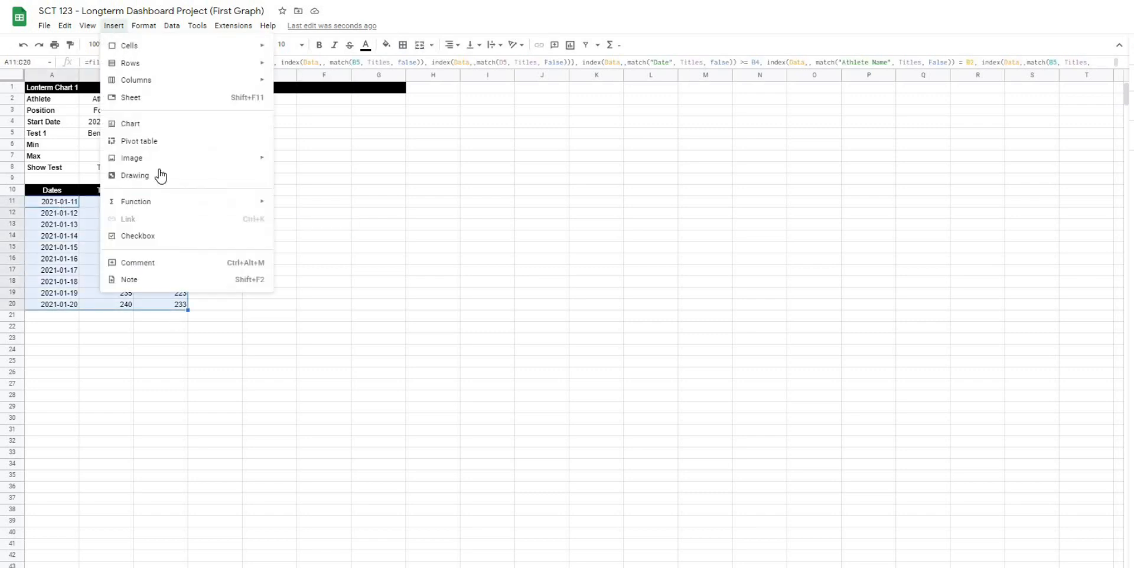
left_click(147, 123)
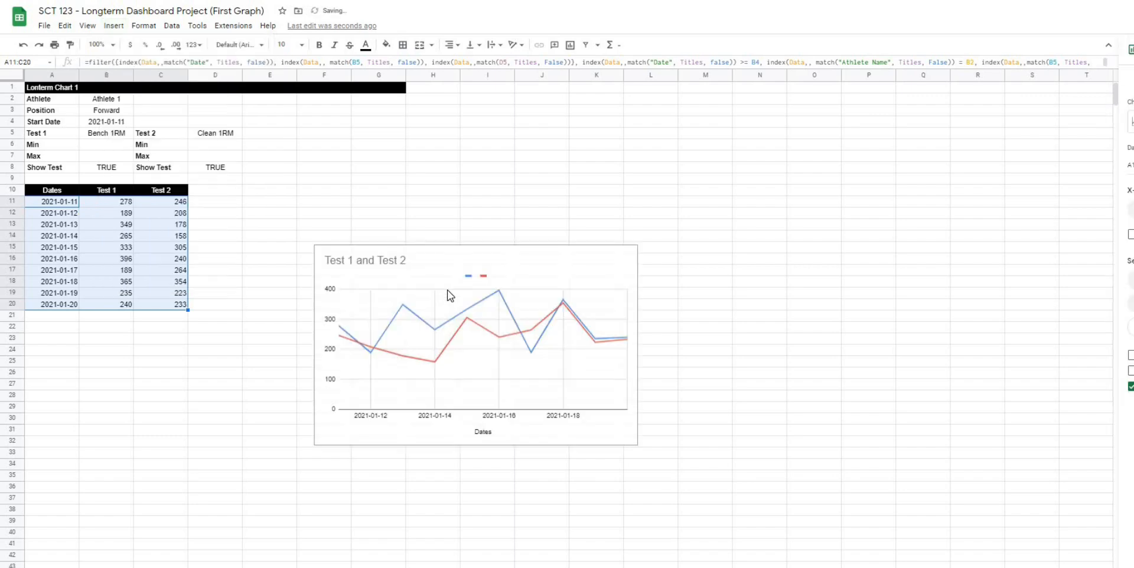
left_click_drag(431, 270, 535, 111)
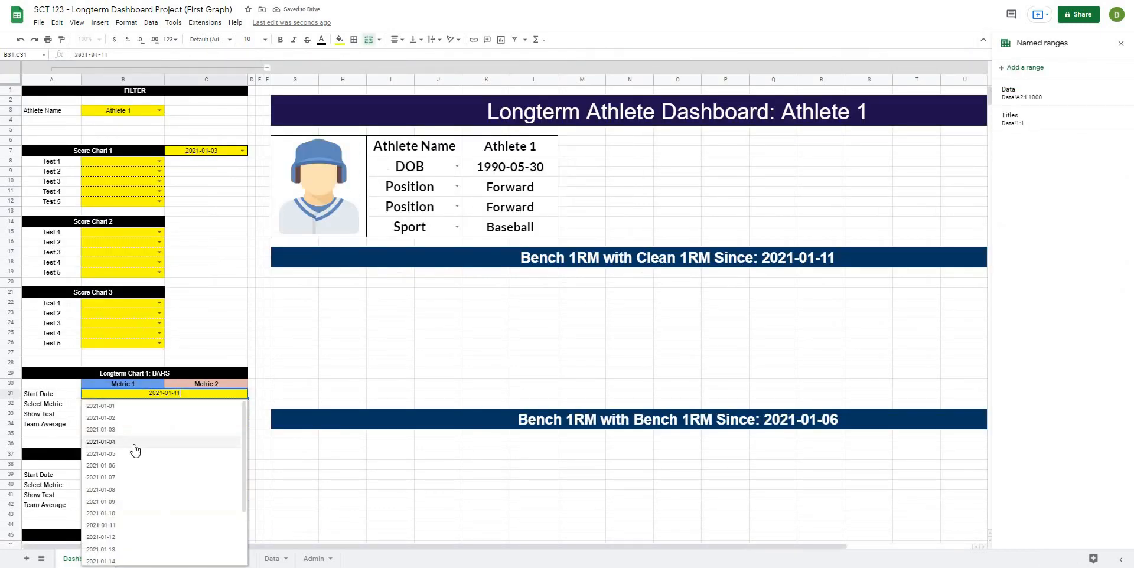
Set the Longterm Chart 1 start date on the Dashboard sheet to 2021-01-13 and check the Datavizreference table and chart
left_click(146, 549)
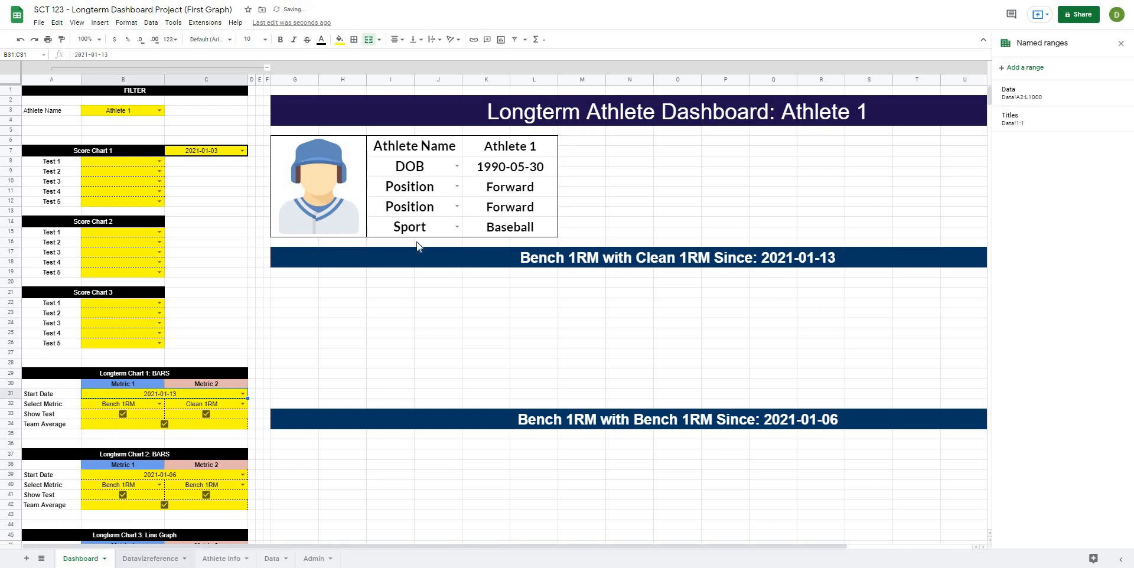
left_click(147, 559)
left_click(283, 186)
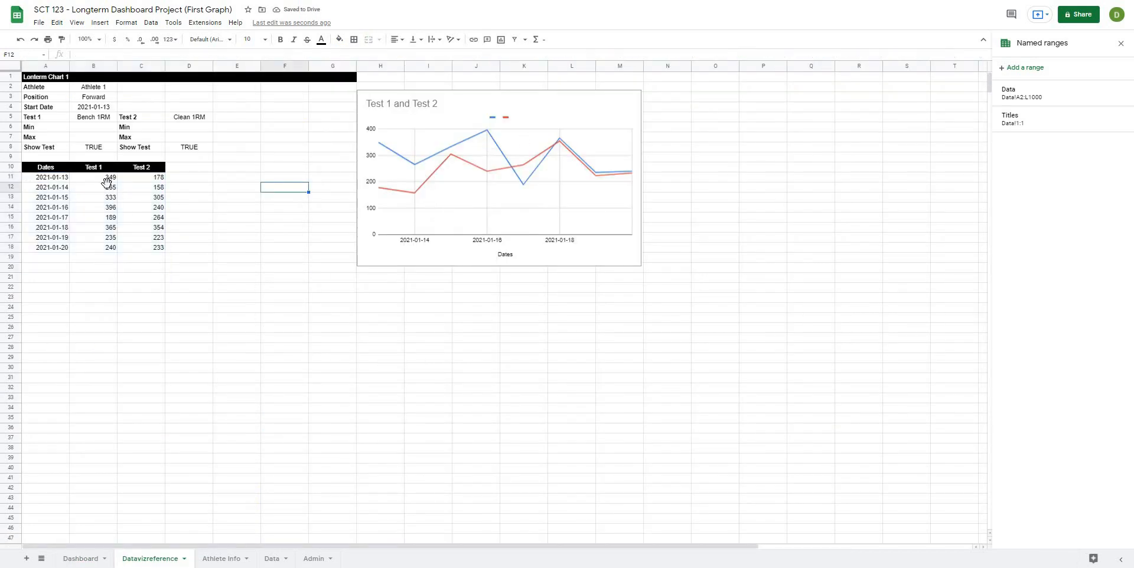
left_click(111, 183)
left_click(104, 180)
left_click(248, 286)
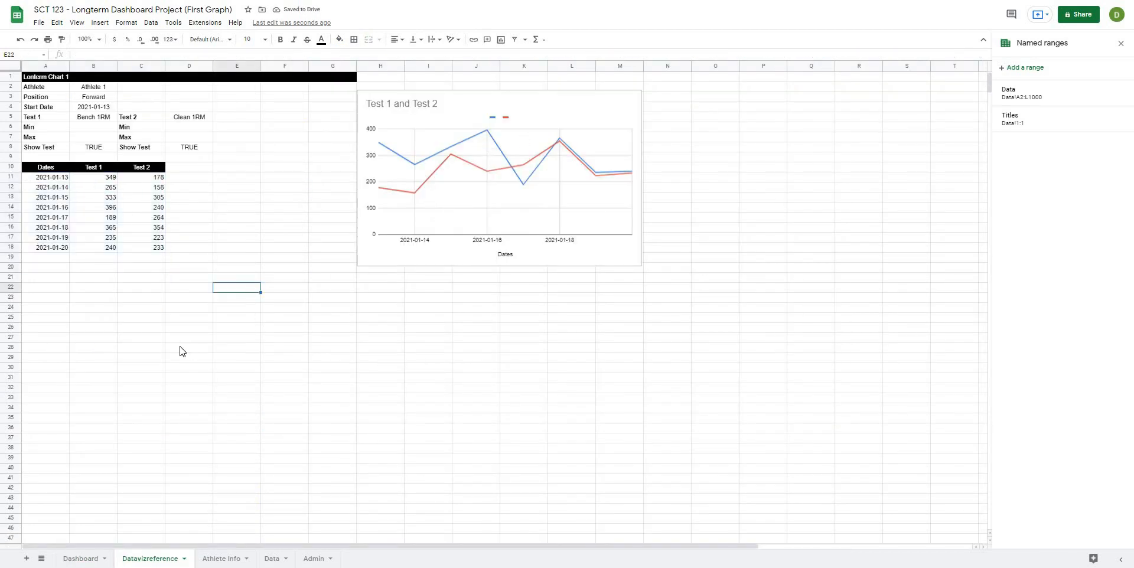
Set the Longterm Chart 1 start date on the Dashboard sheet to 2021-01-18 and check the chart on Datavizreference
left_click(90, 557)
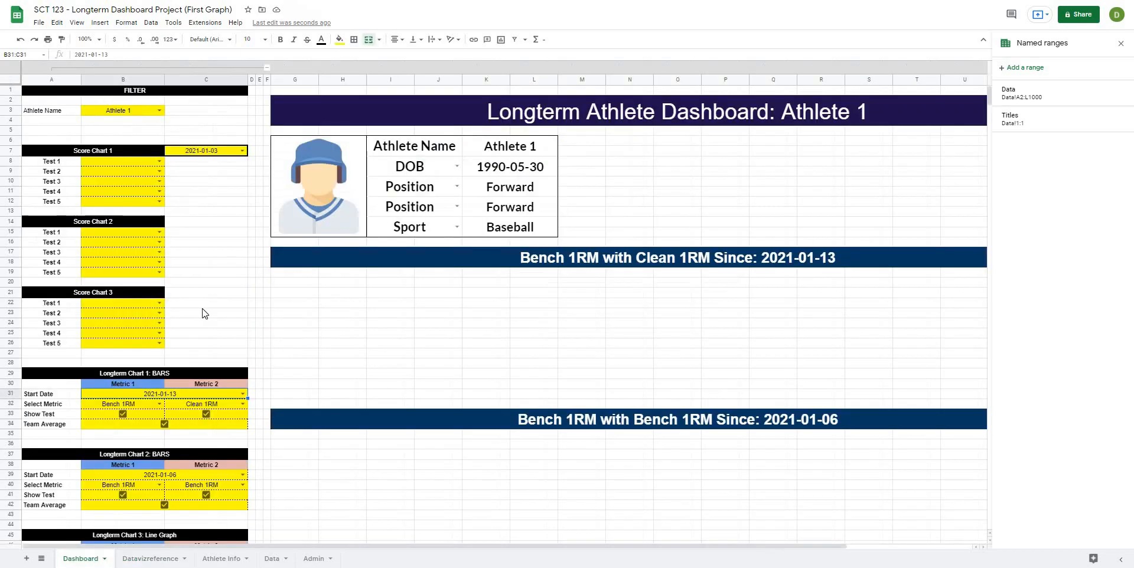
left_click(242, 394)
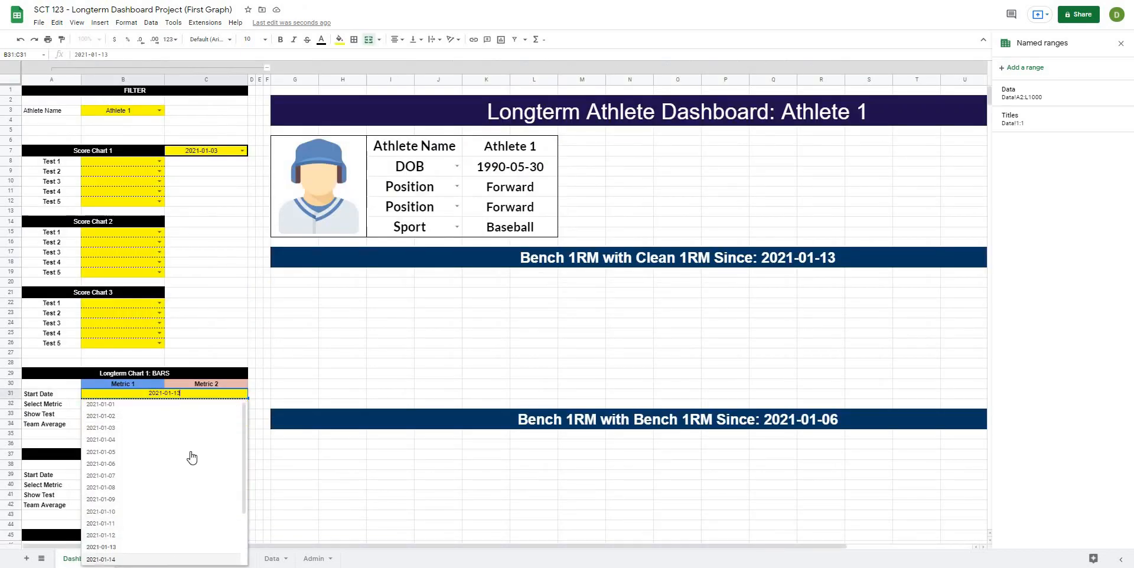
scroll(188, 461, "down", 1)
left_click(170, 536)
left_click(148, 558)
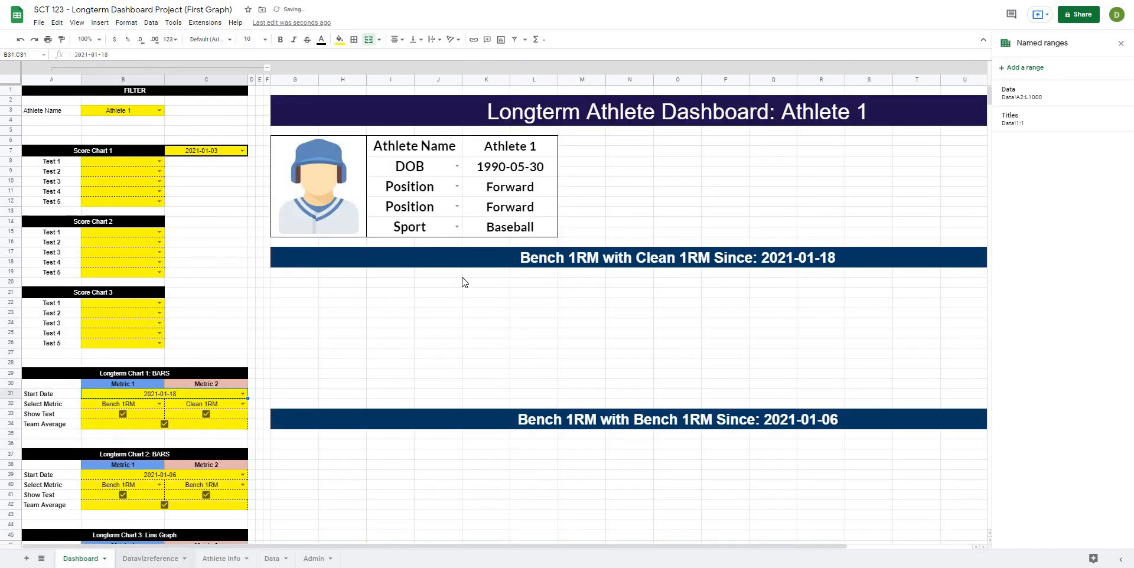
left_click(471, 162)
left_click(691, 177)
left_click(313, 328)
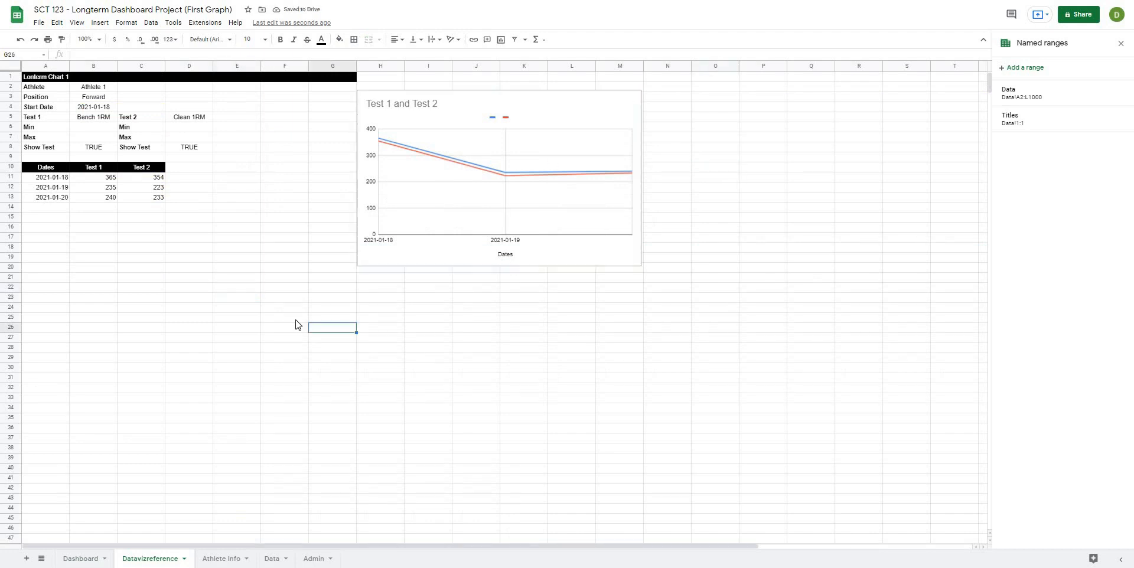
left_click(258, 210)
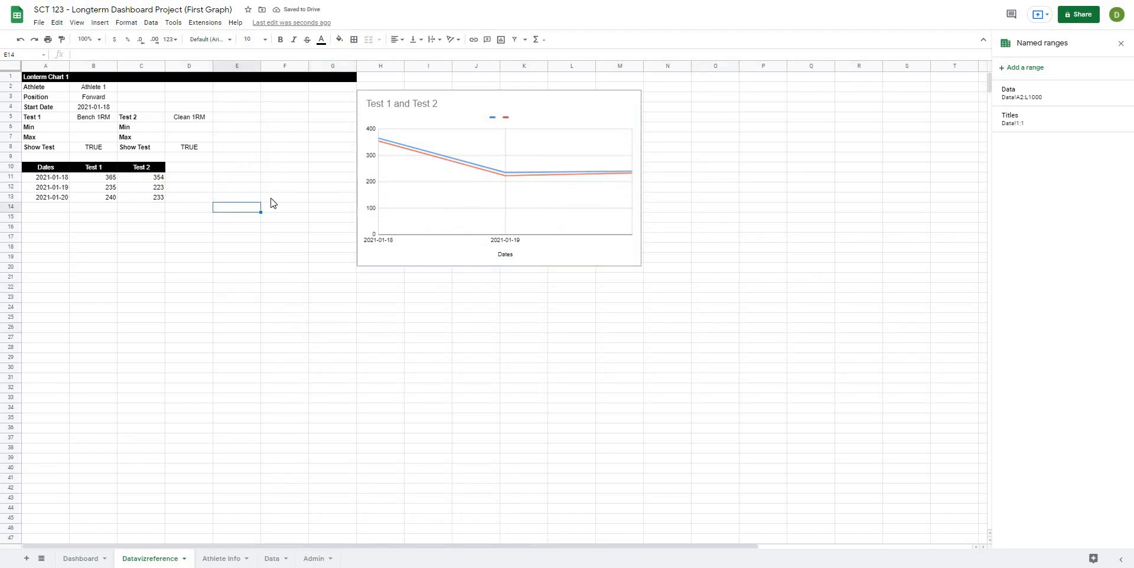
left_click(132, 185)
left_click(208, 218)
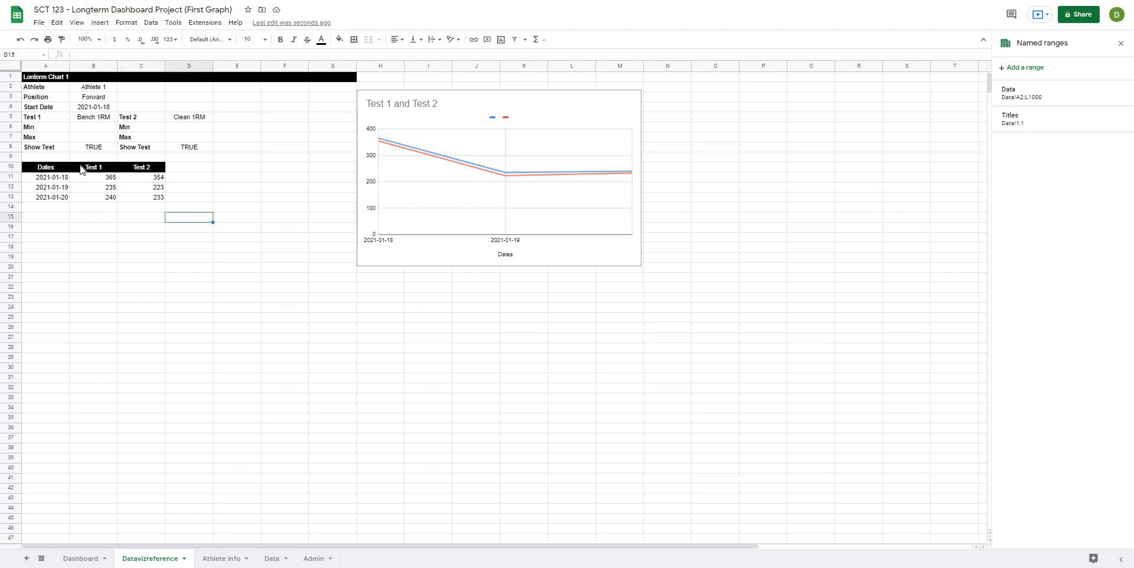
left_click(234, 212)
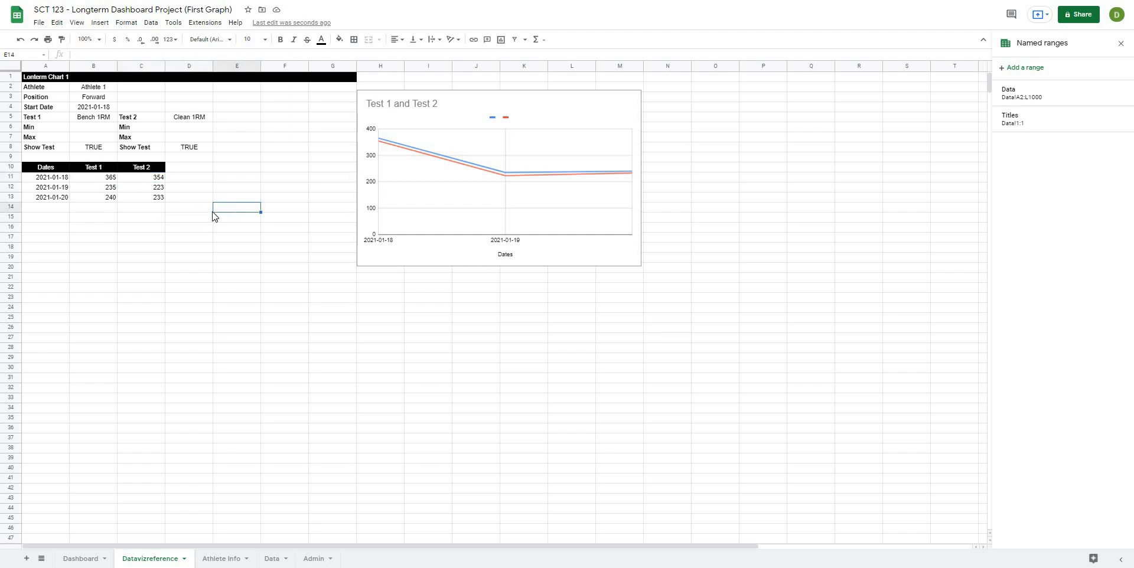
Show the complete A11 filter formula and highlight its range array of three index lookups for review
left_click(59, 180)
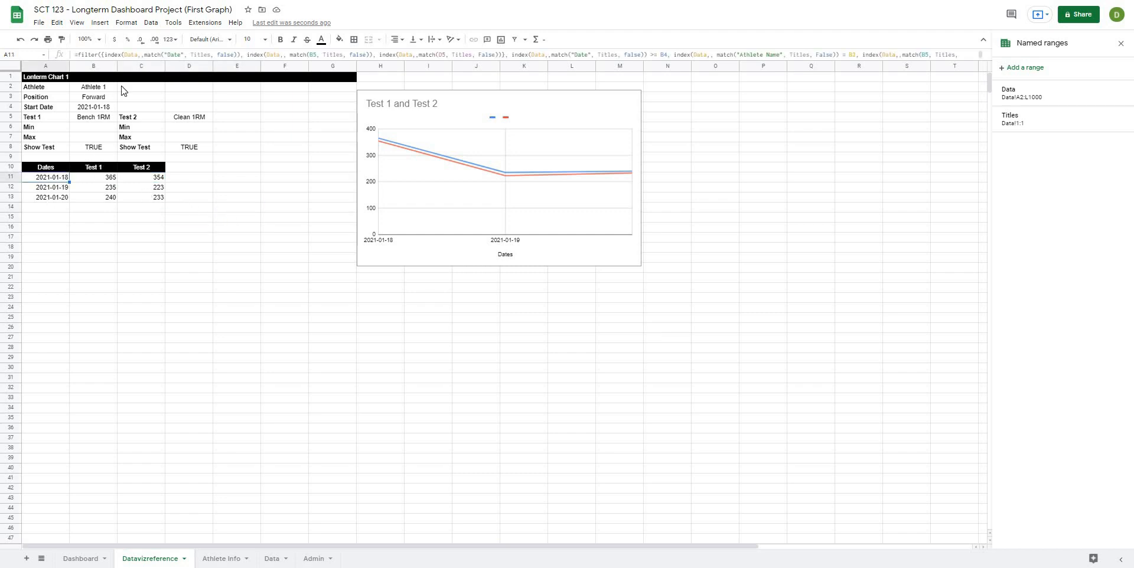
left_click_drag(157, 59, 166, 111)
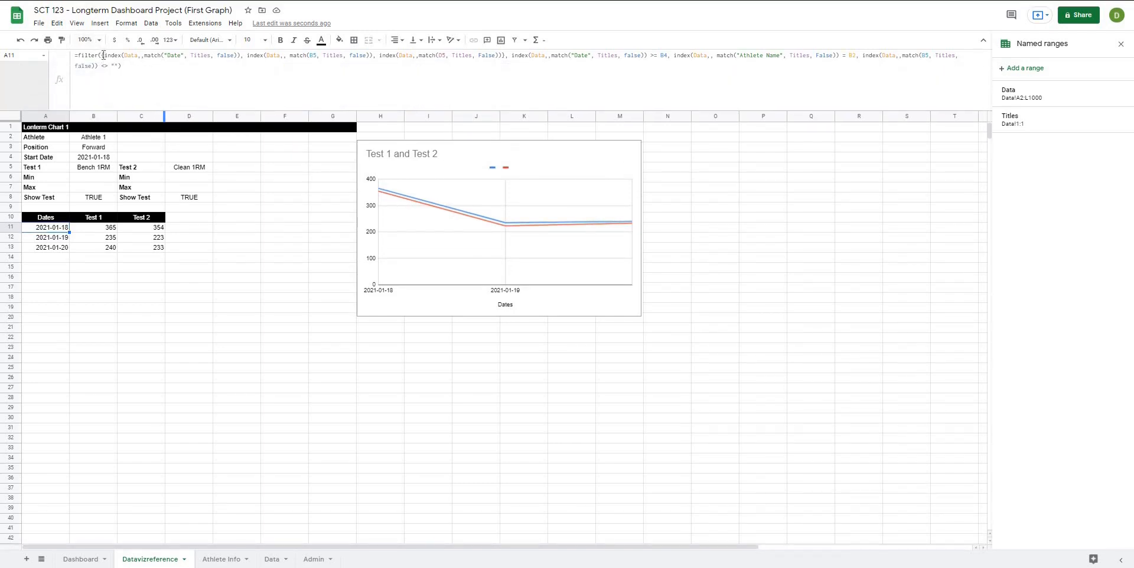
left_click_drag(122, 57, 506, 54)
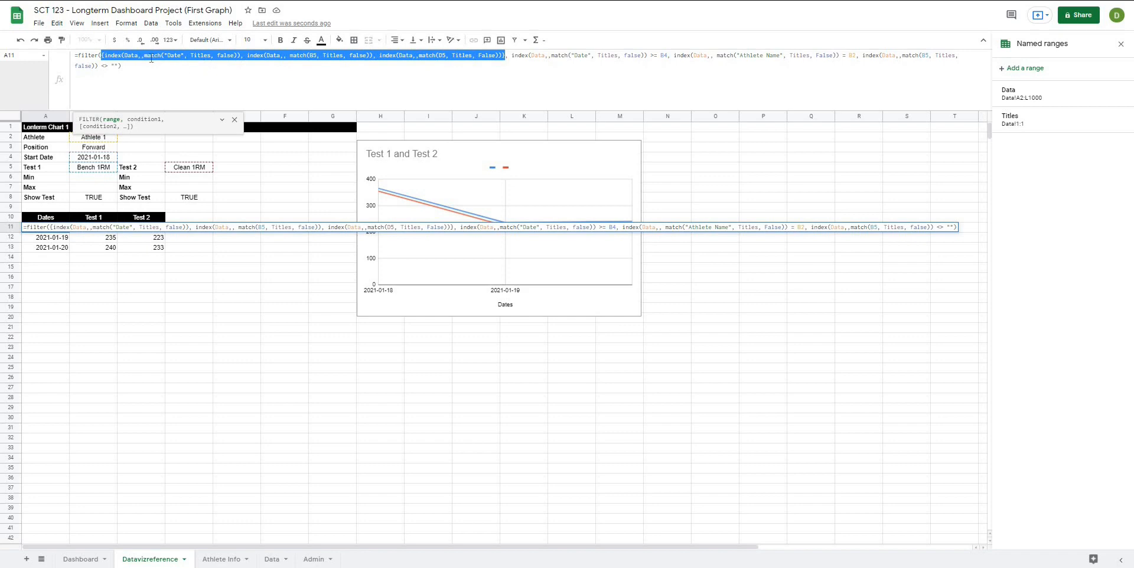
Try a semicolon and a slash as separators after the Date lookup in the A11 formula, and remove them again
left_click(243, 55)
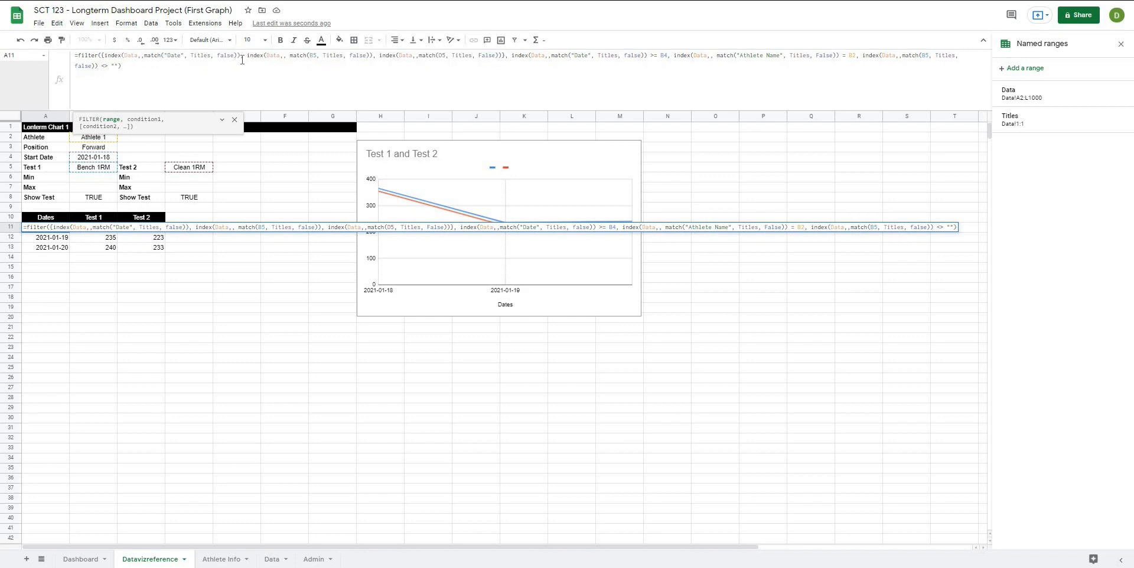
left_click_drag(244, 56, 241, 56)
left_click(244, 56)
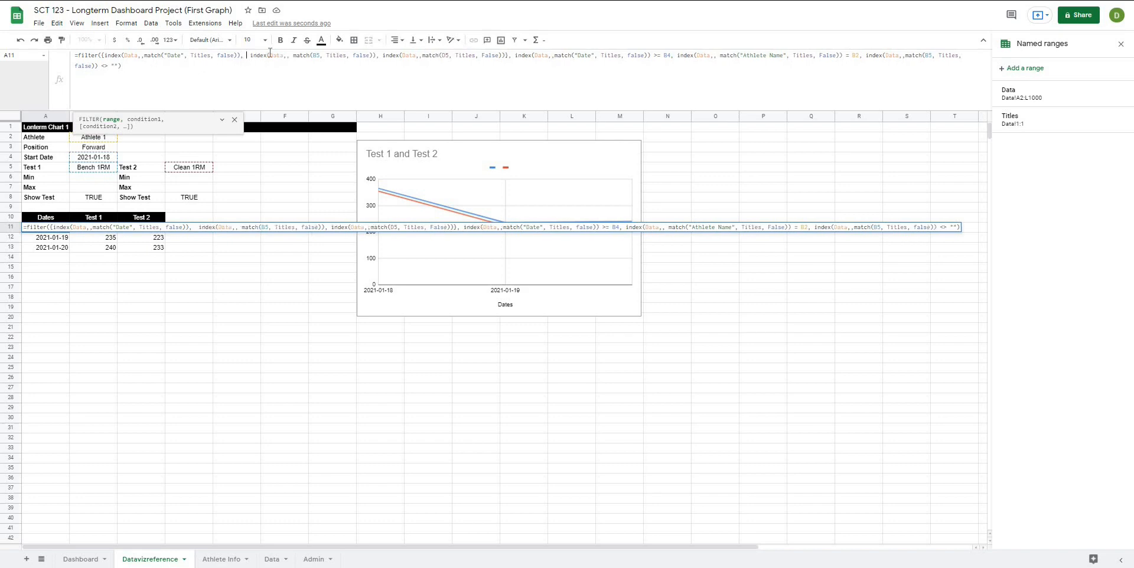
type("; ")
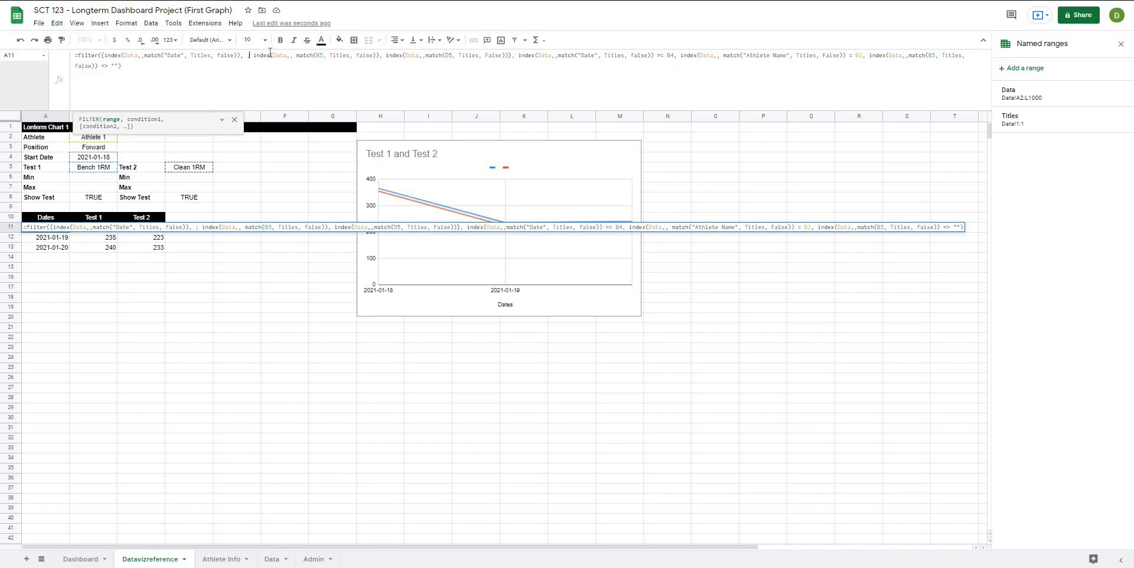
type("/")
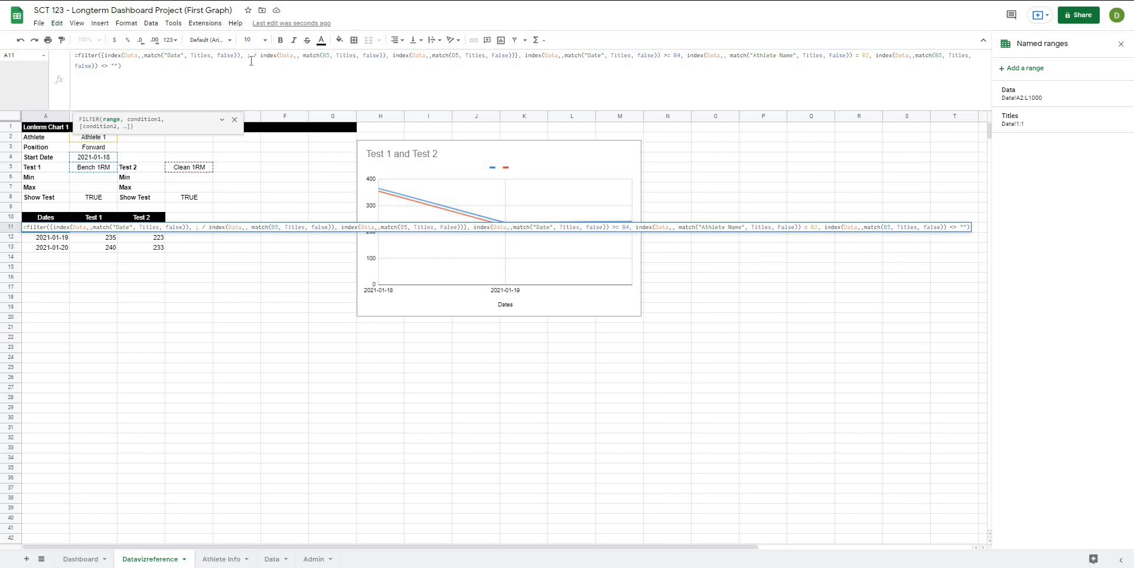
left_click_drag(257, 55, 240, 58)
left_click_drag(258, 56, 248, 56)
key("BackSpace")
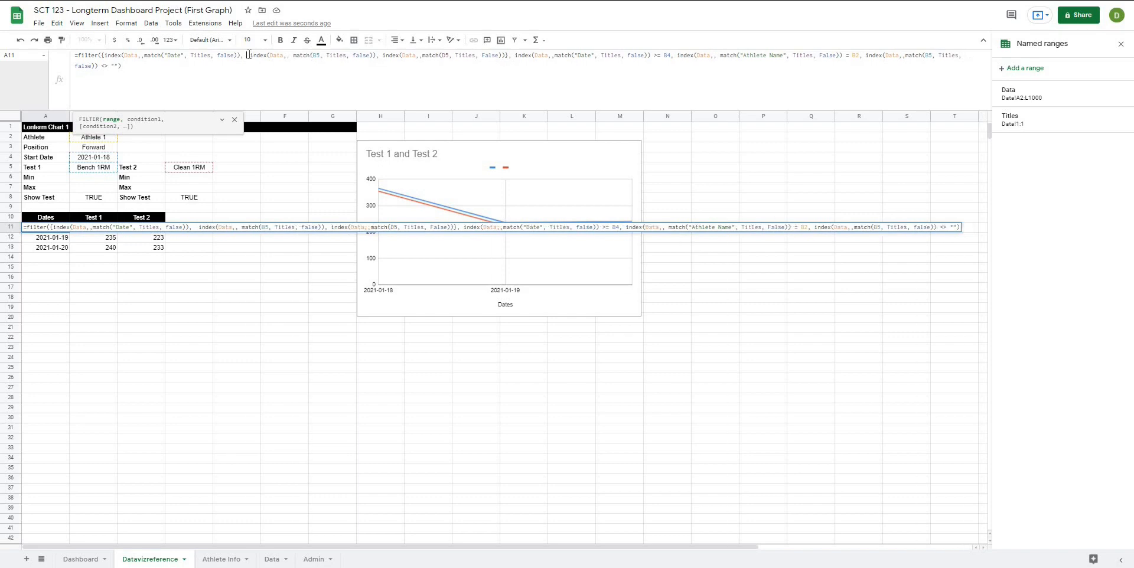
key("BackSpace")
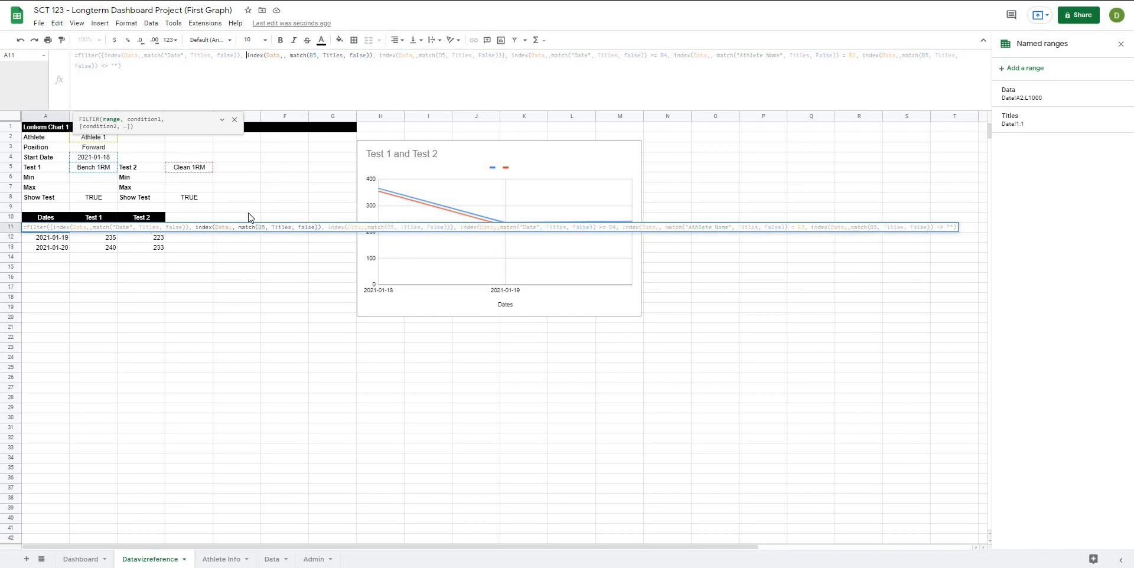
key("Return")
left_click(236, 277)
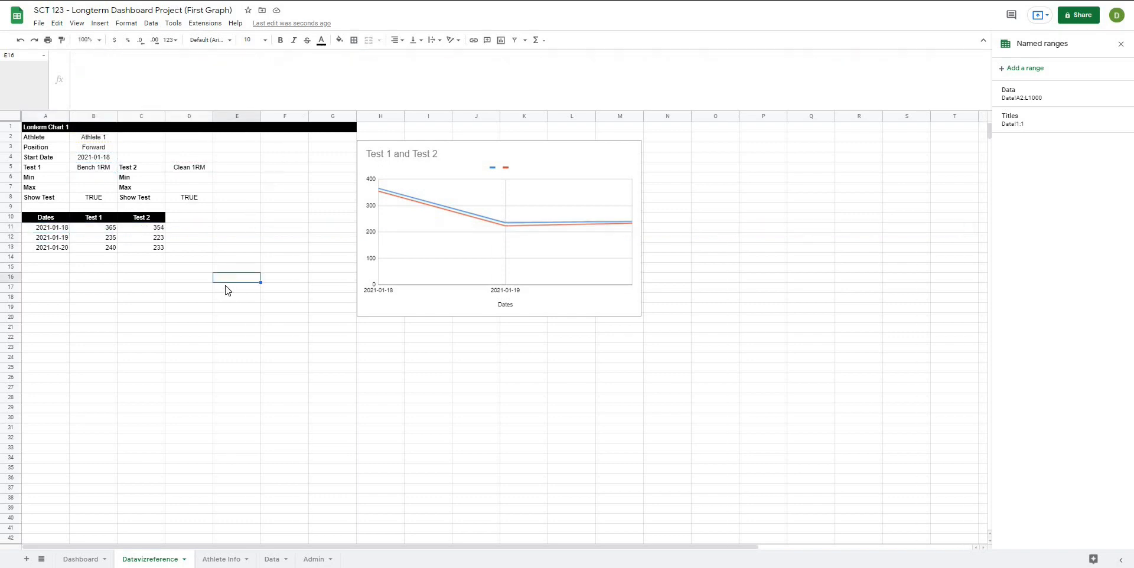
left_click(163, 304)
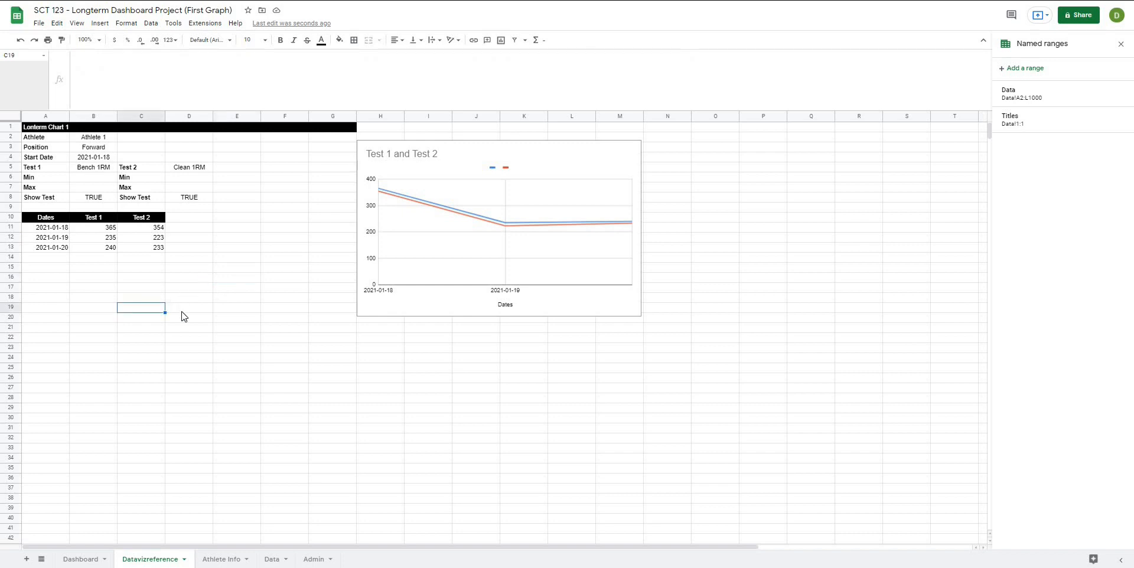
left_click(460, 172)
left_click(240, 221)
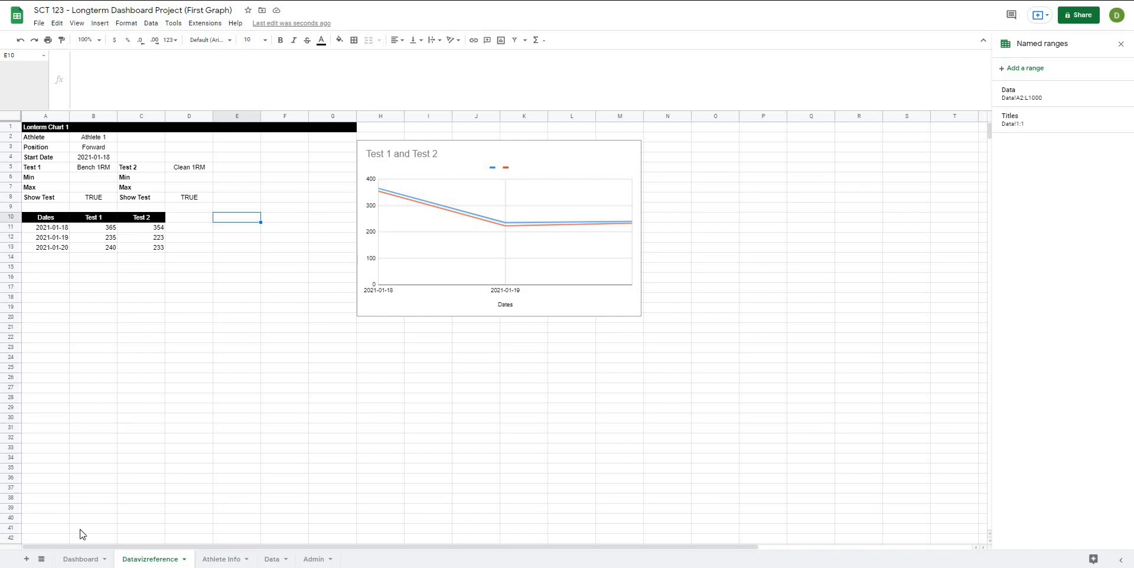
Set Metric 2 of Longterm Chart 1 on the Dashboard sheet to 10m Sprint and check the chart on Datavizreference
left_click(83, 561)
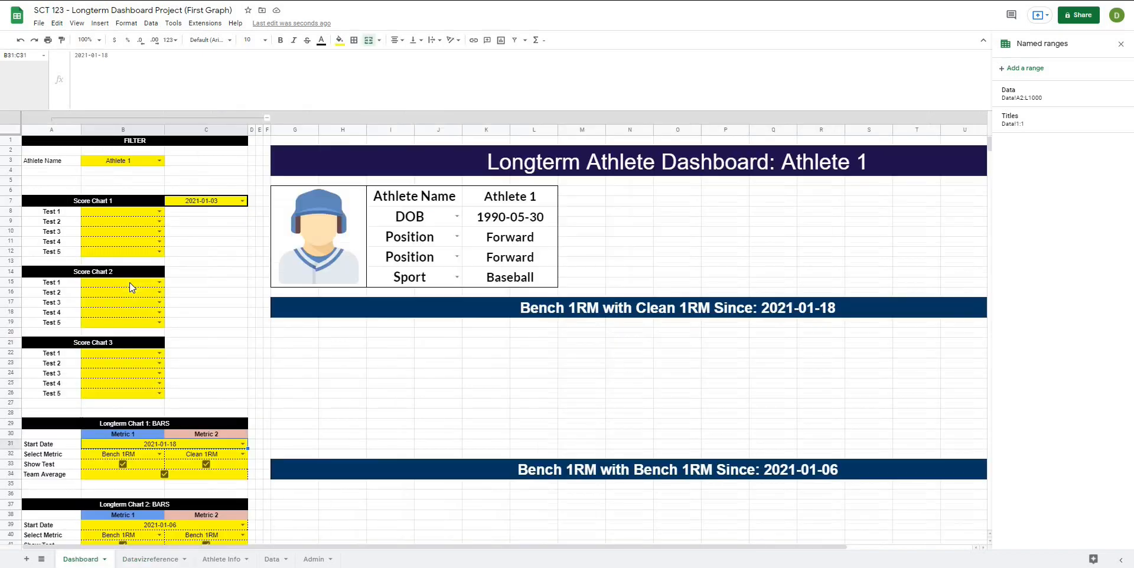
left_click(242, 453)
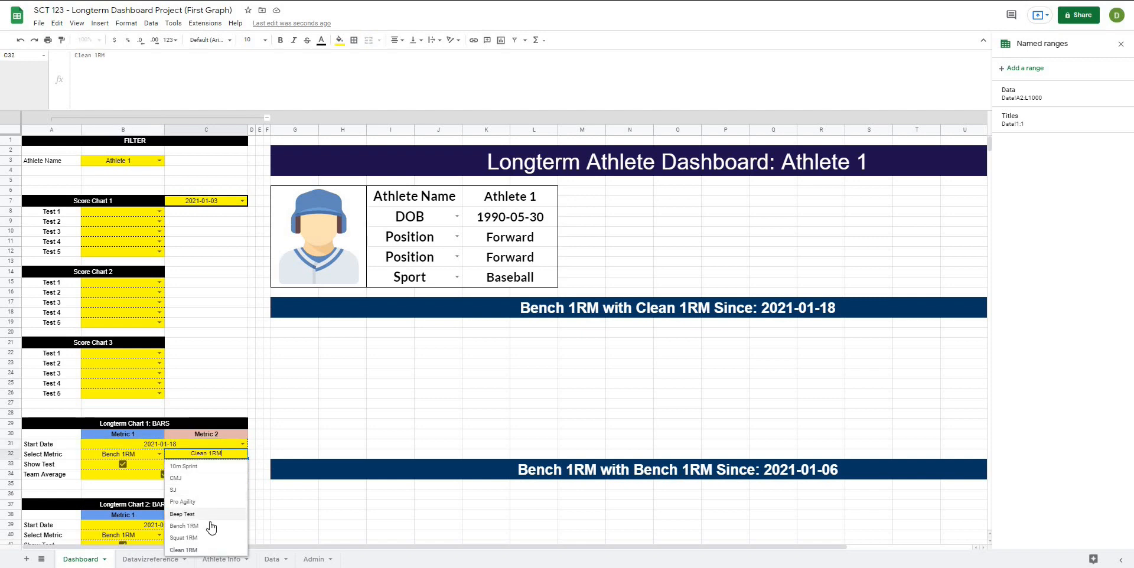
left_click(185, 467)
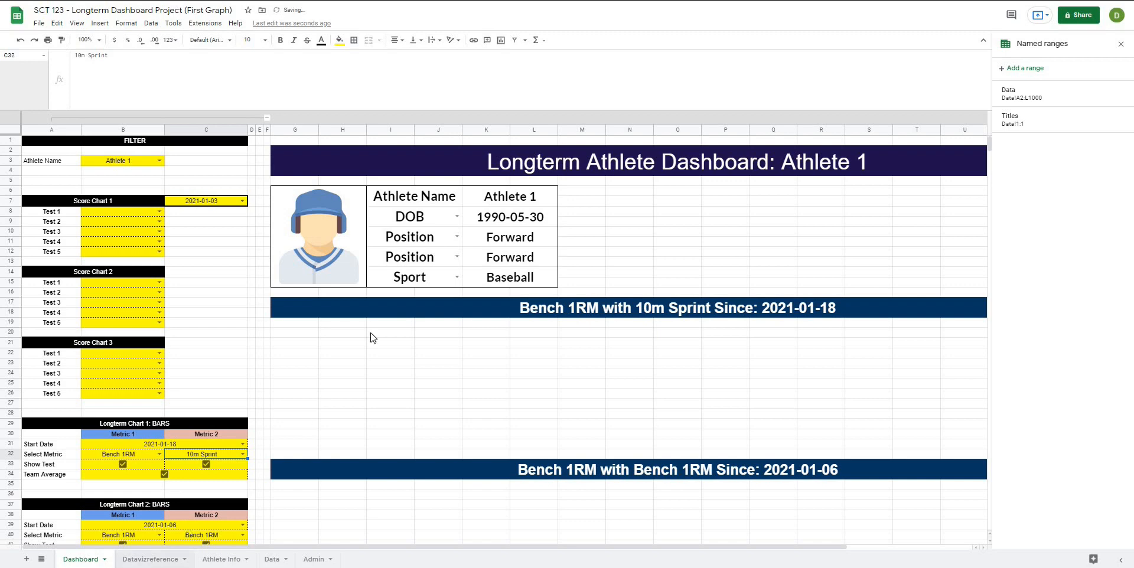
key("ctrl+shift+Page_Down")
left_click(414, 279)
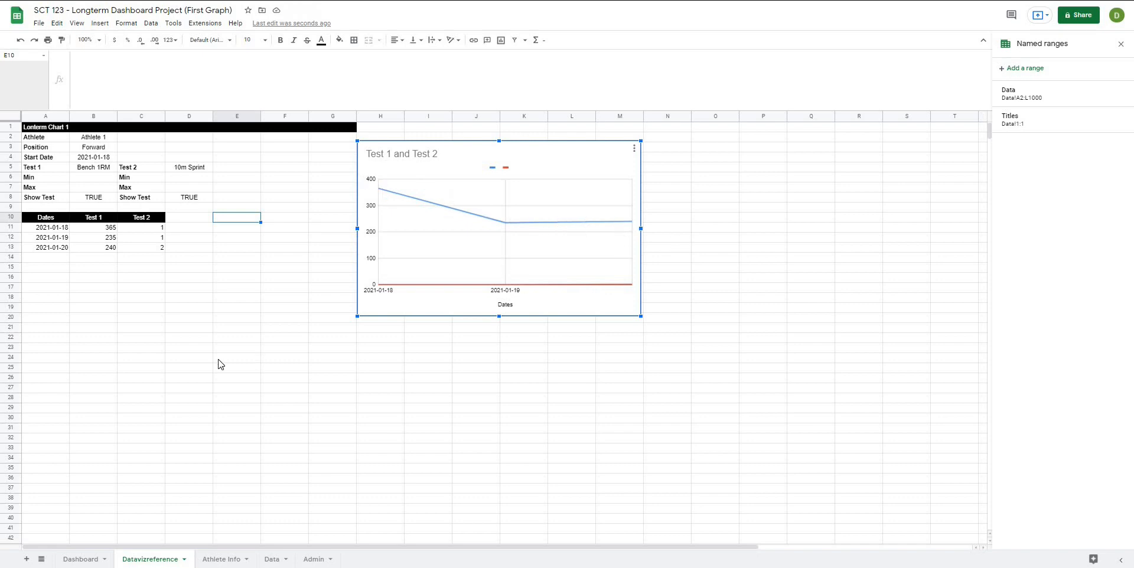
left_click(190, 328)
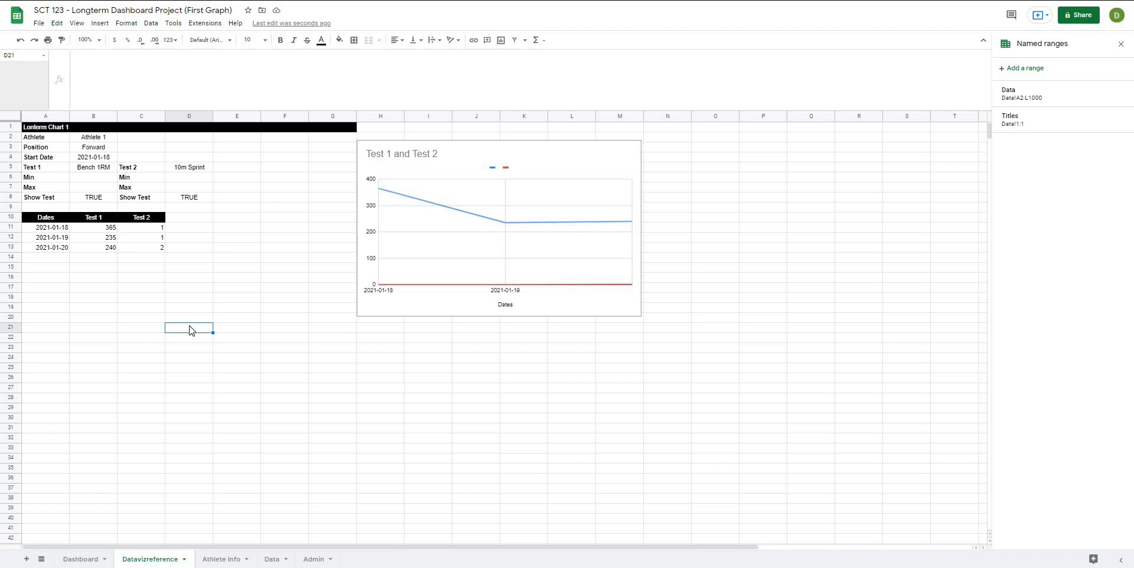
left_click(241, 259)
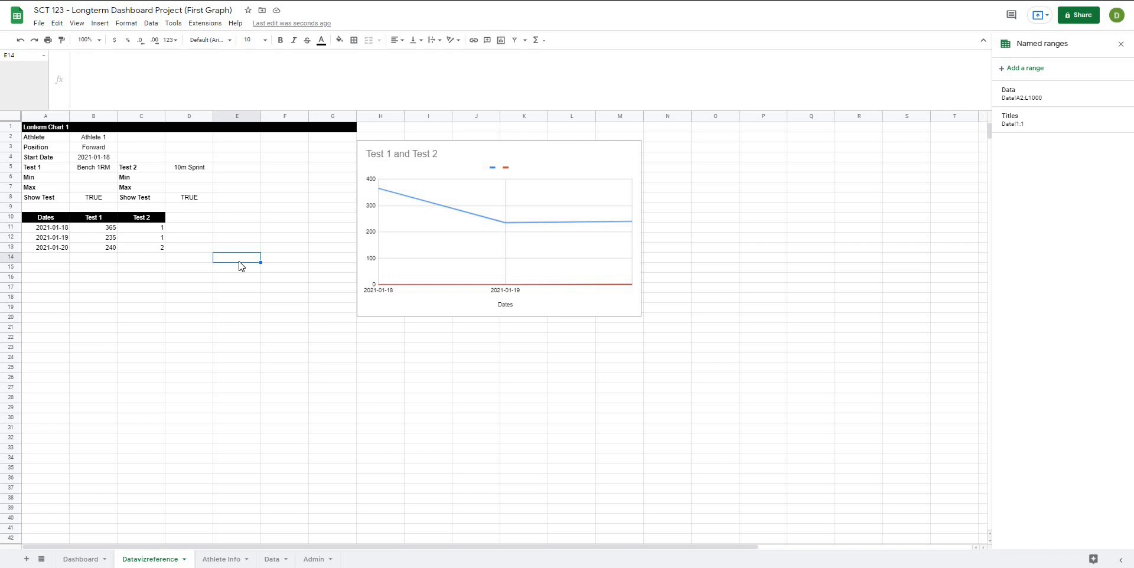